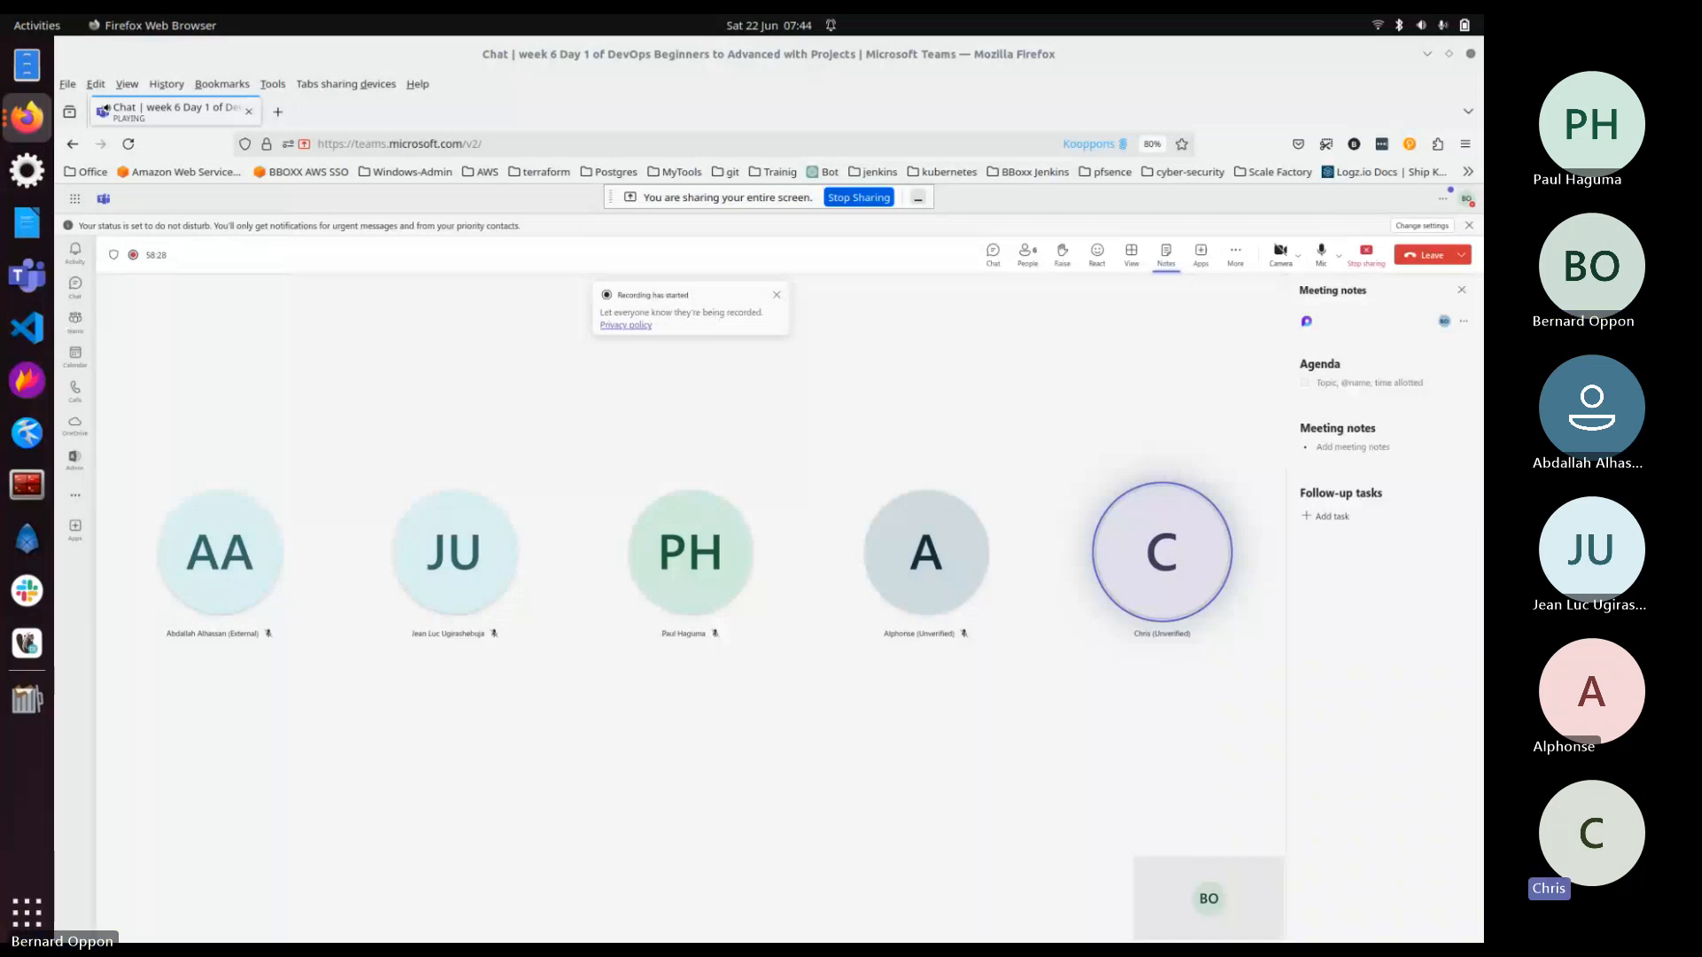
Step: Maximize the AWS browser window and open the train-test account's console with AdministratorAccess from the AWS access portal
drag(490, 27, 742, 293)
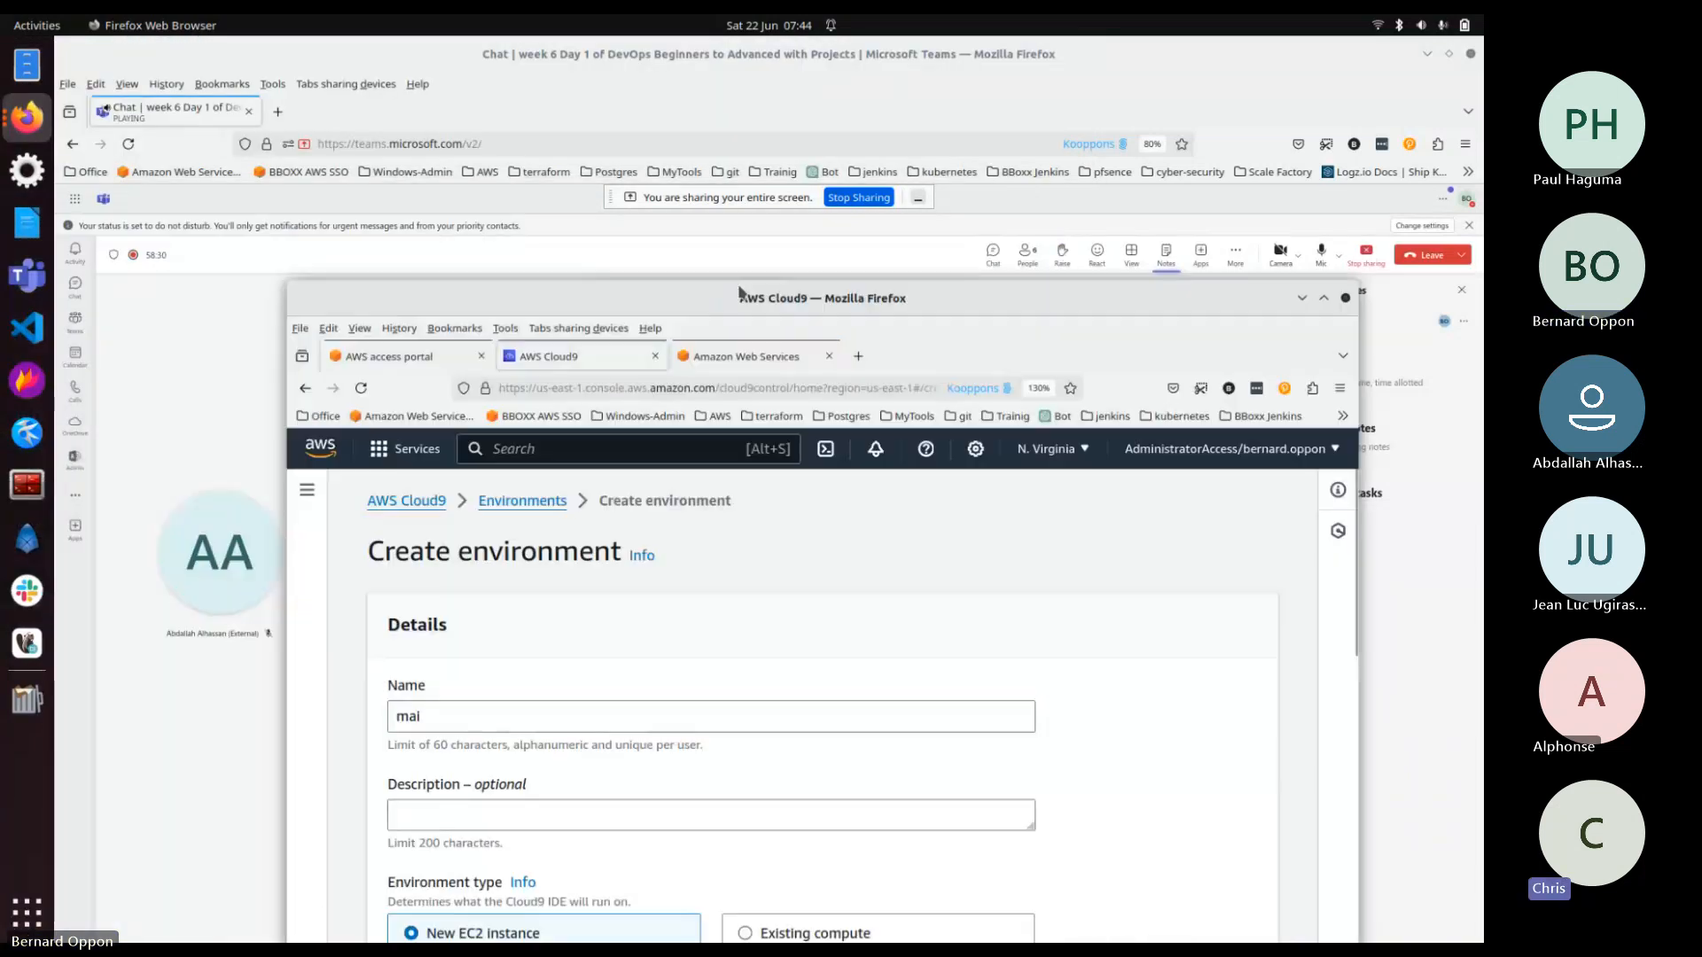
double_click(742, 293)
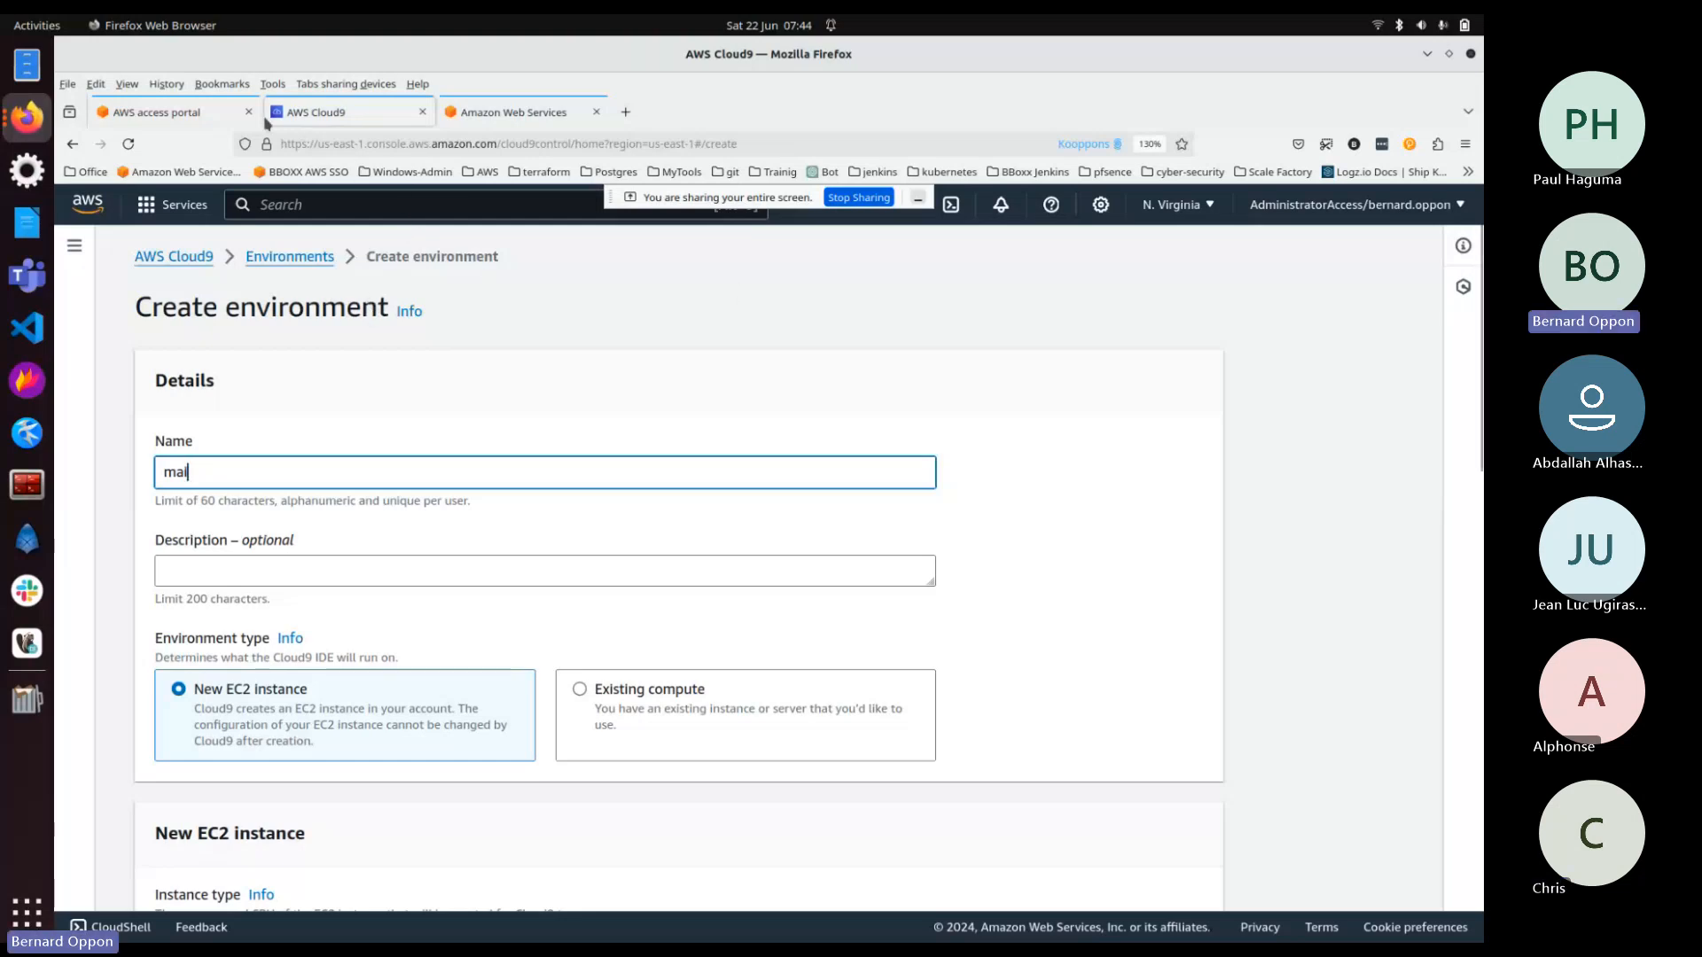
click(147, 117)
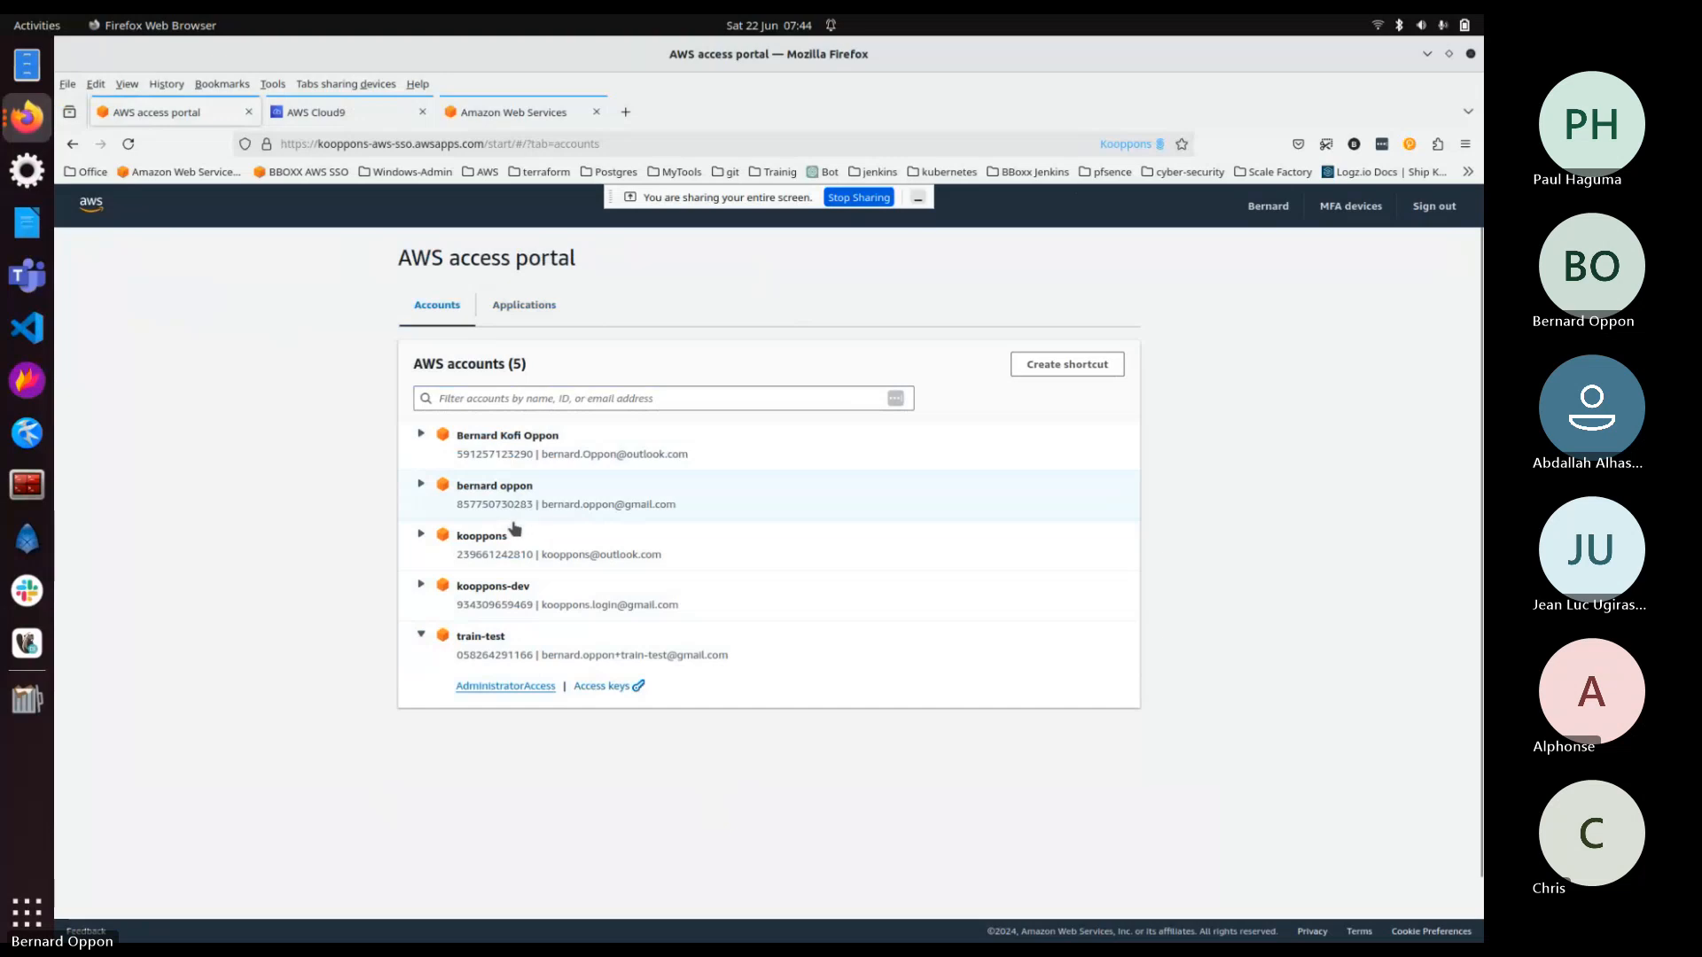
click(421, 635)
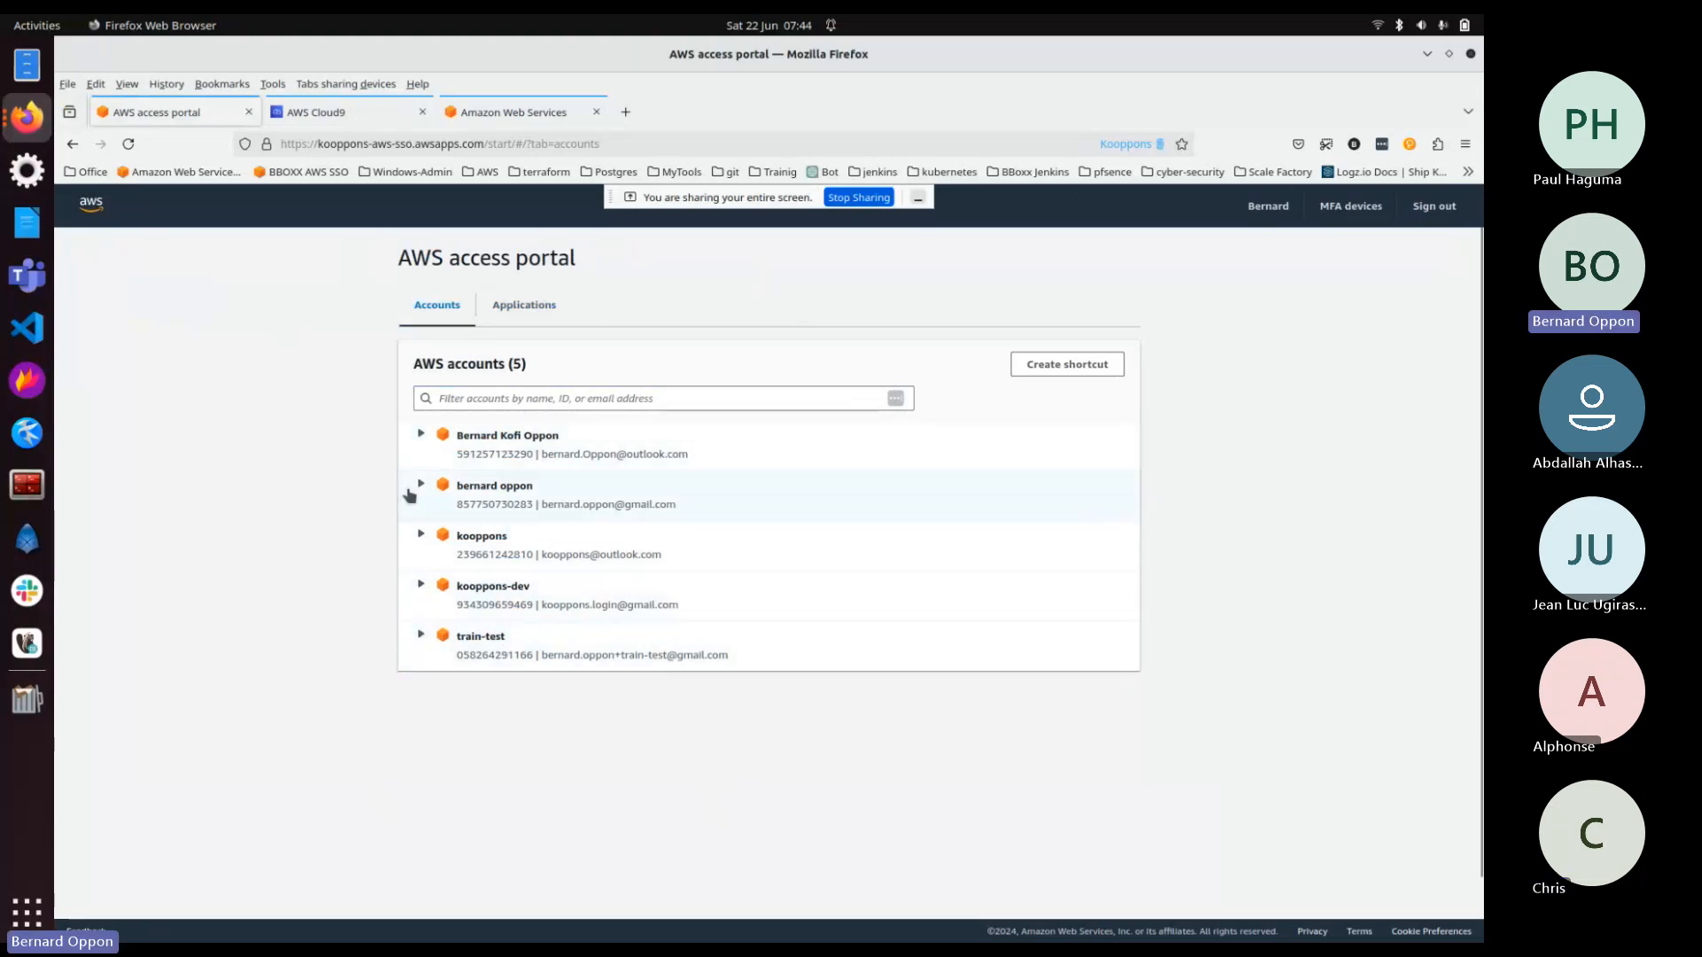
click(422, 637)
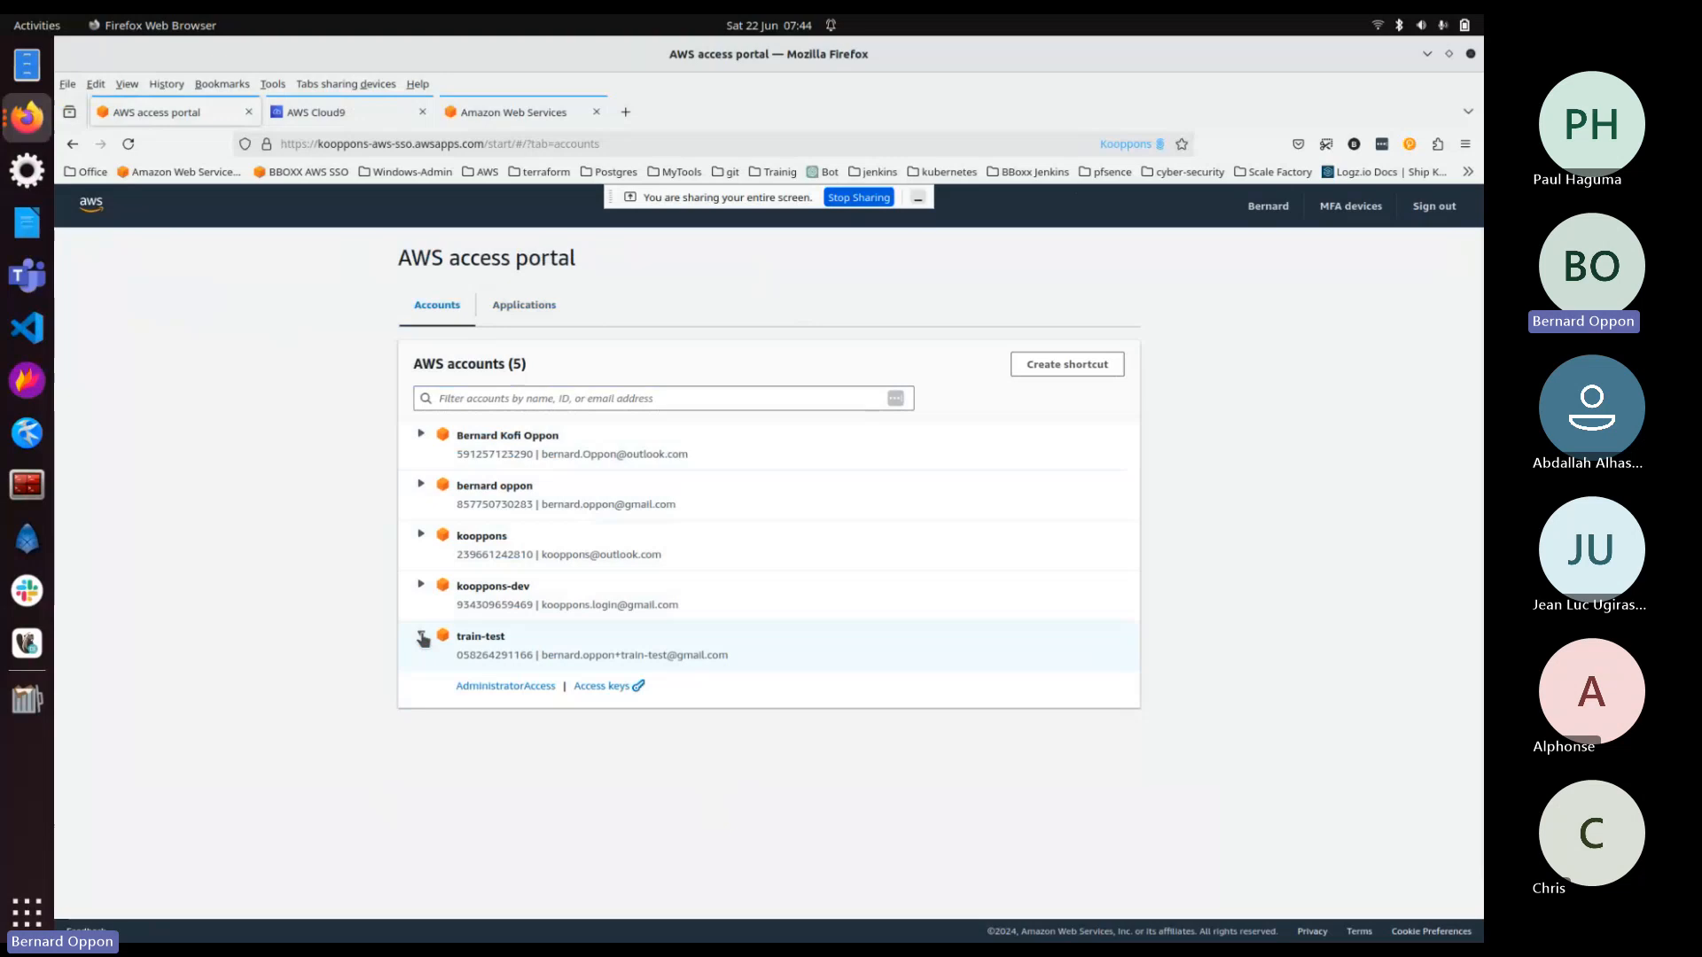
click(510, 687)
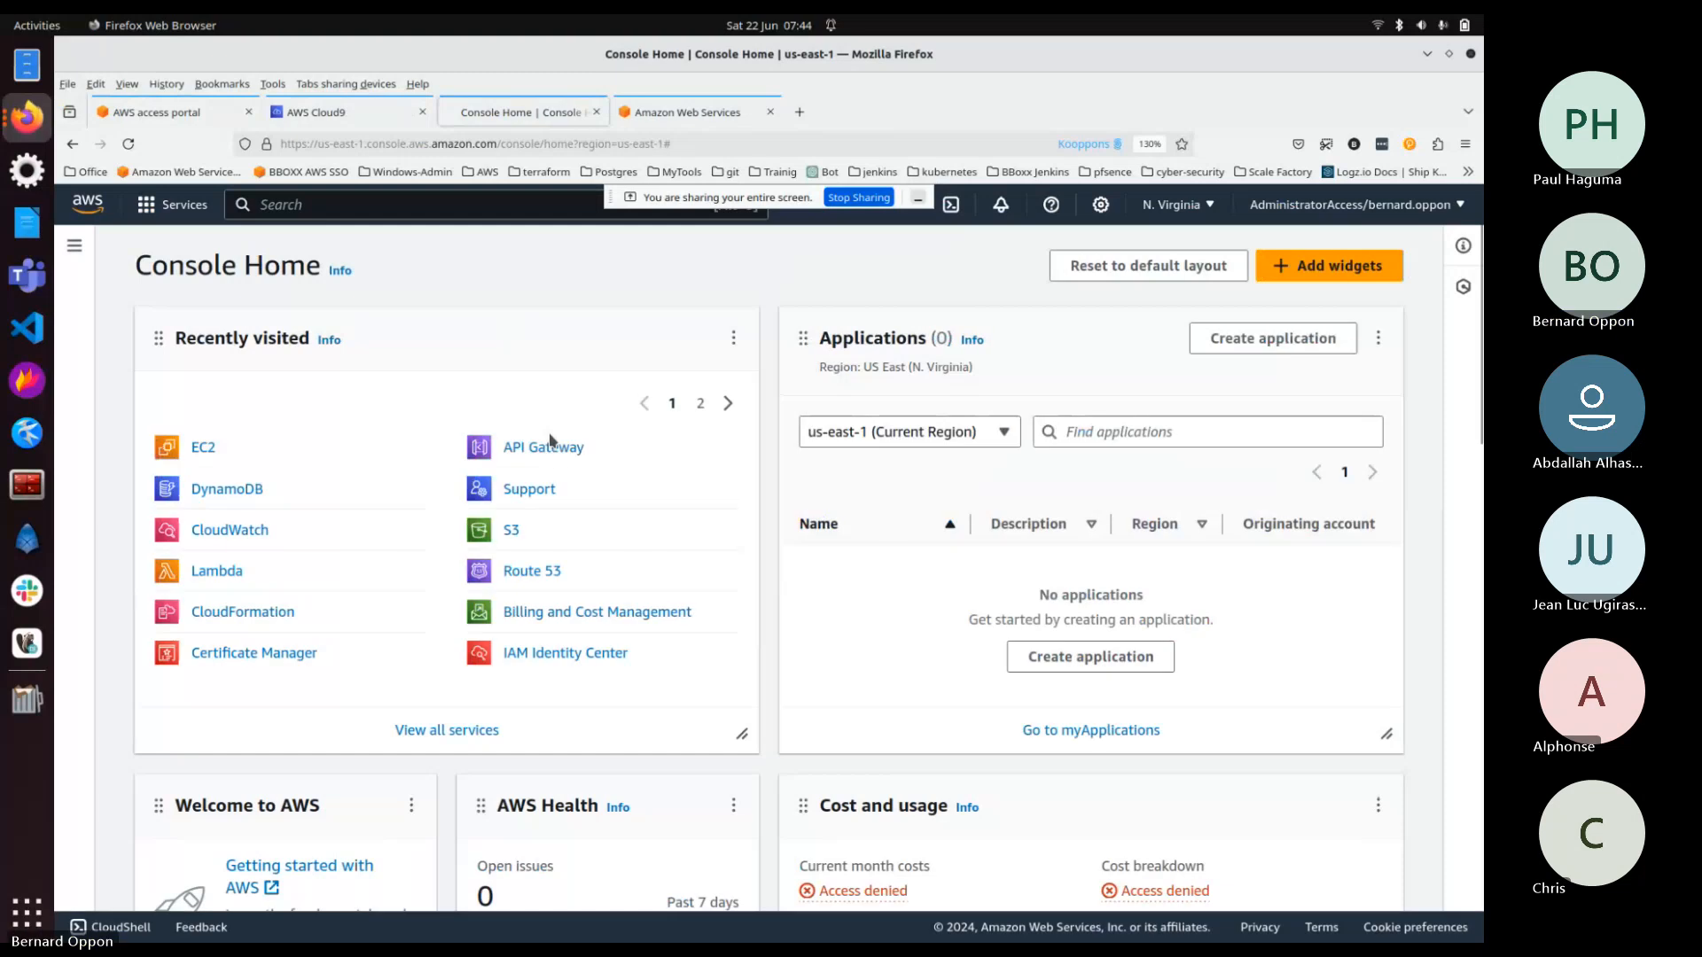
Step: Search the console for cloud9, open the Cloud9 service and list all account environments
key(ctrl+plus)
key(ctrl+plus)
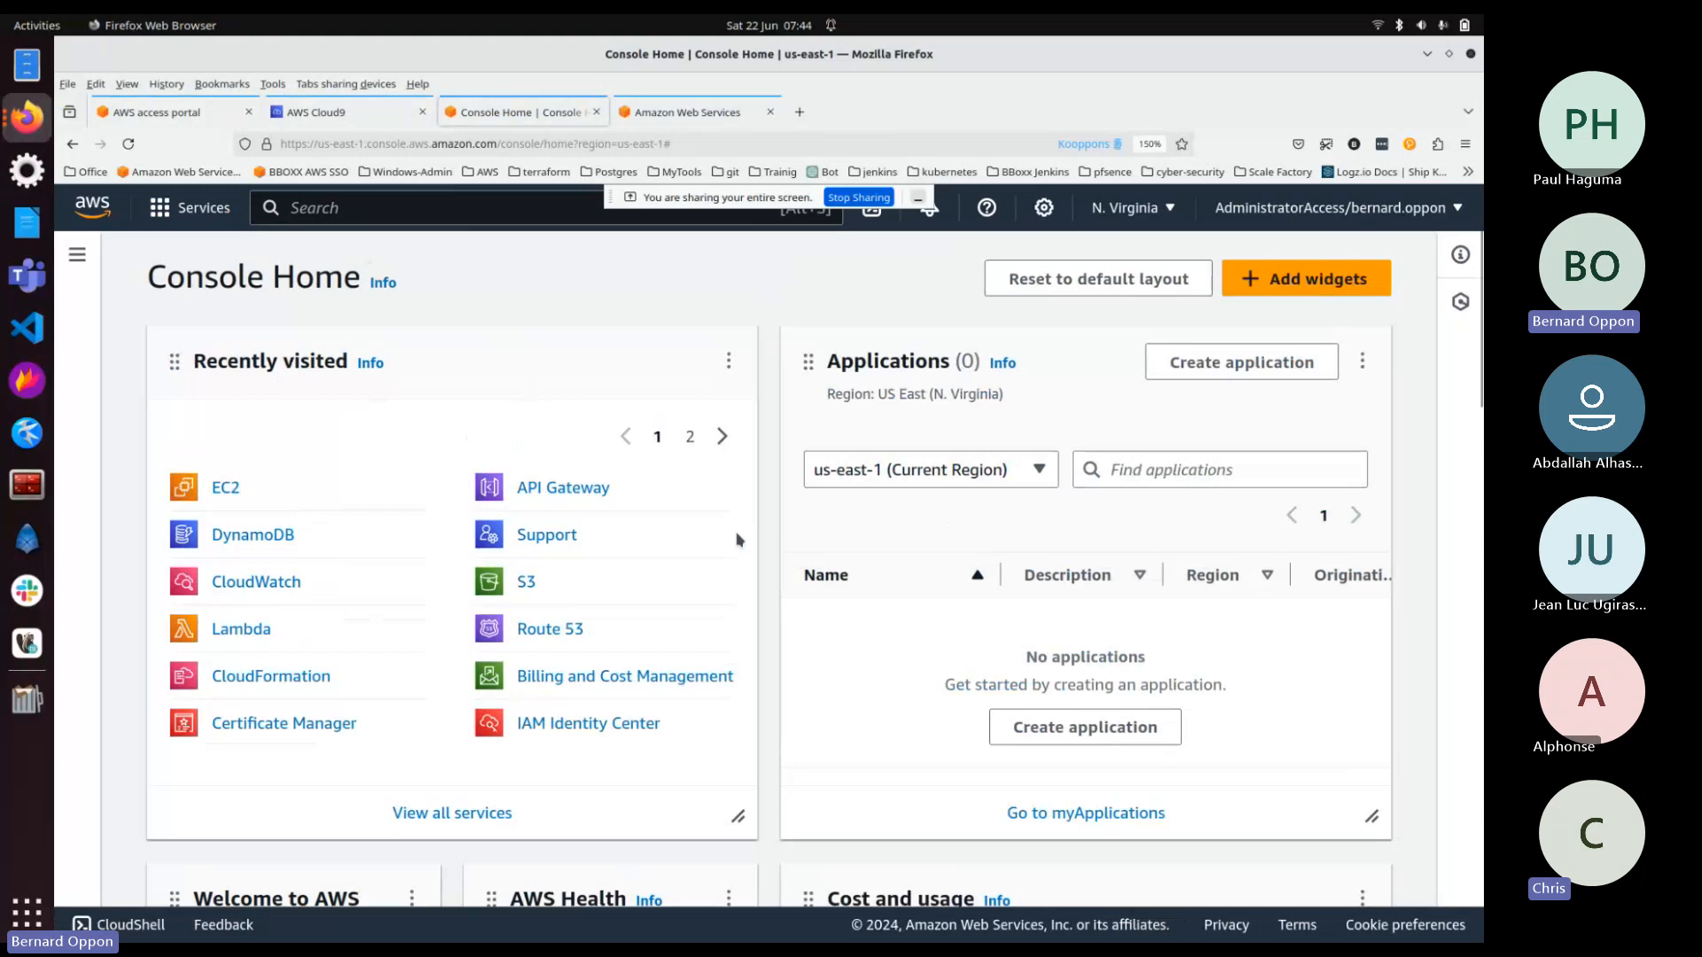
click(433, 197)
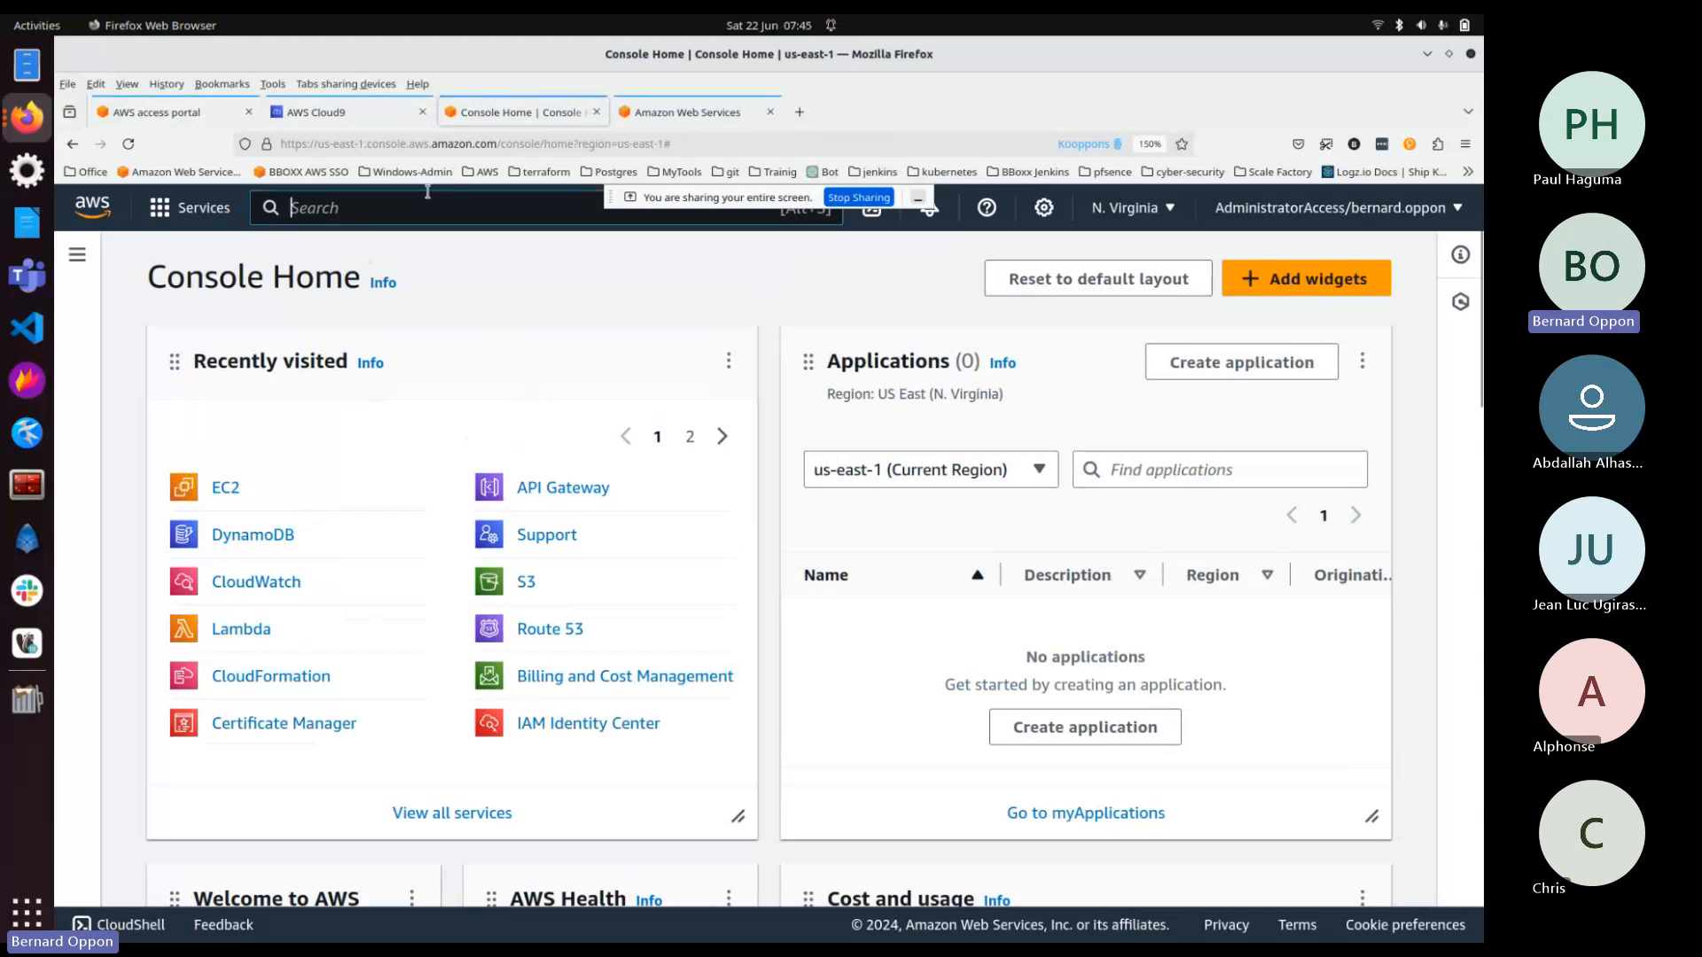
text(clou)
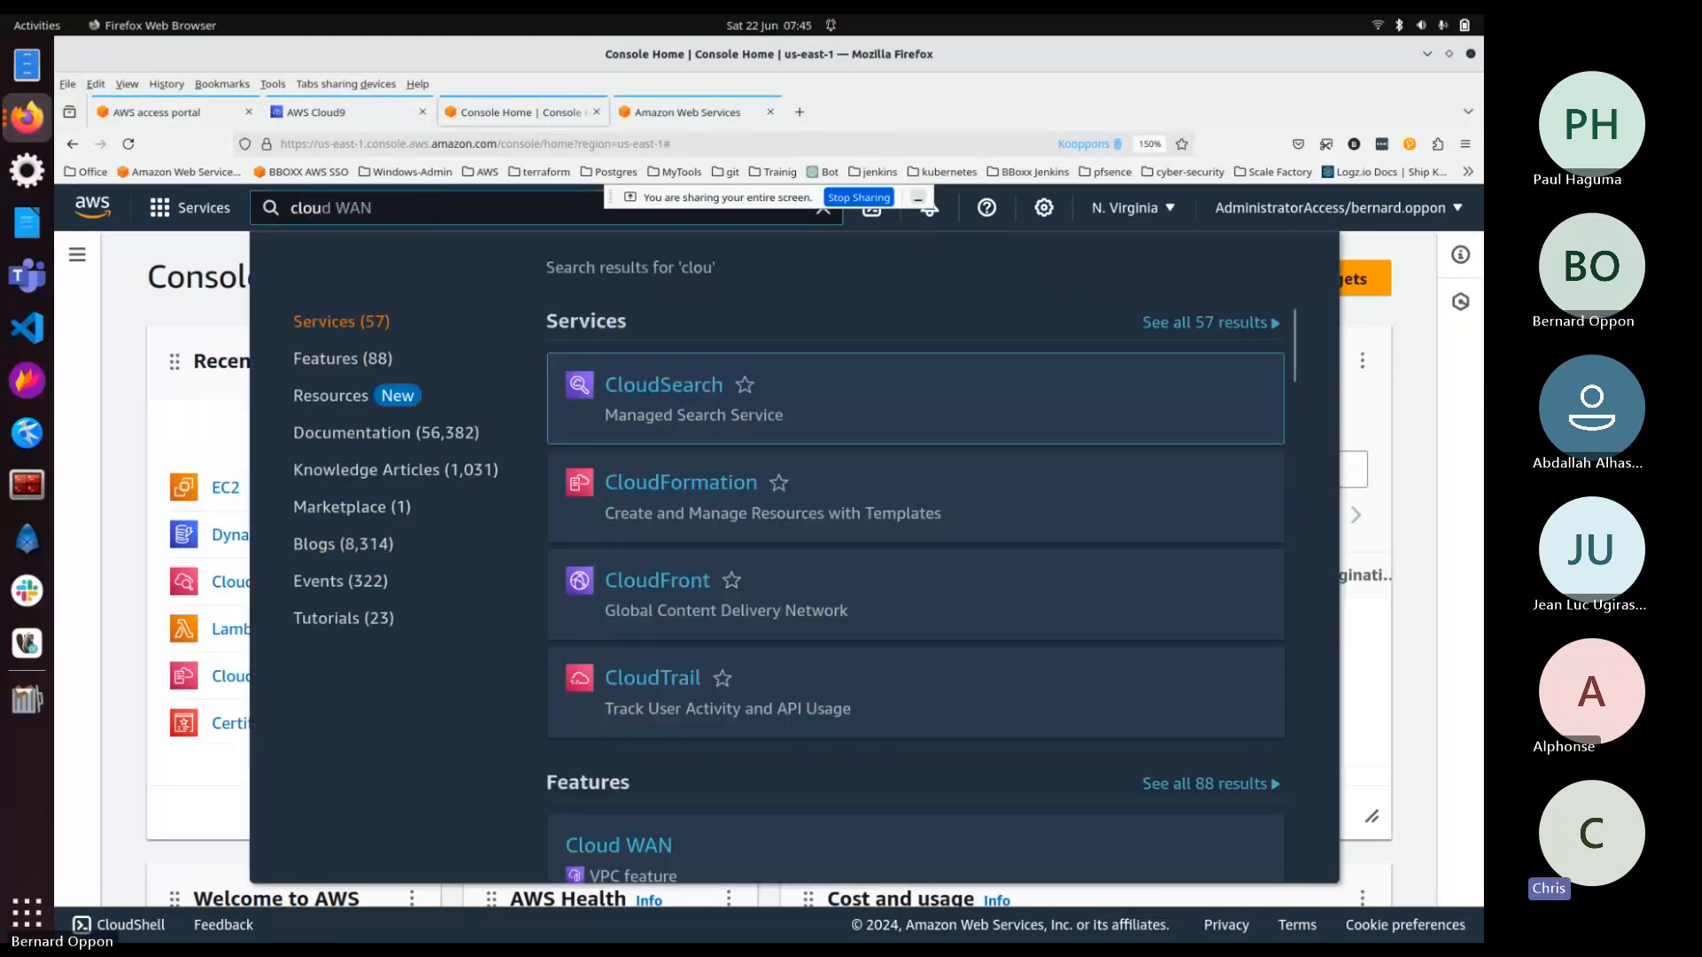
text(d9)
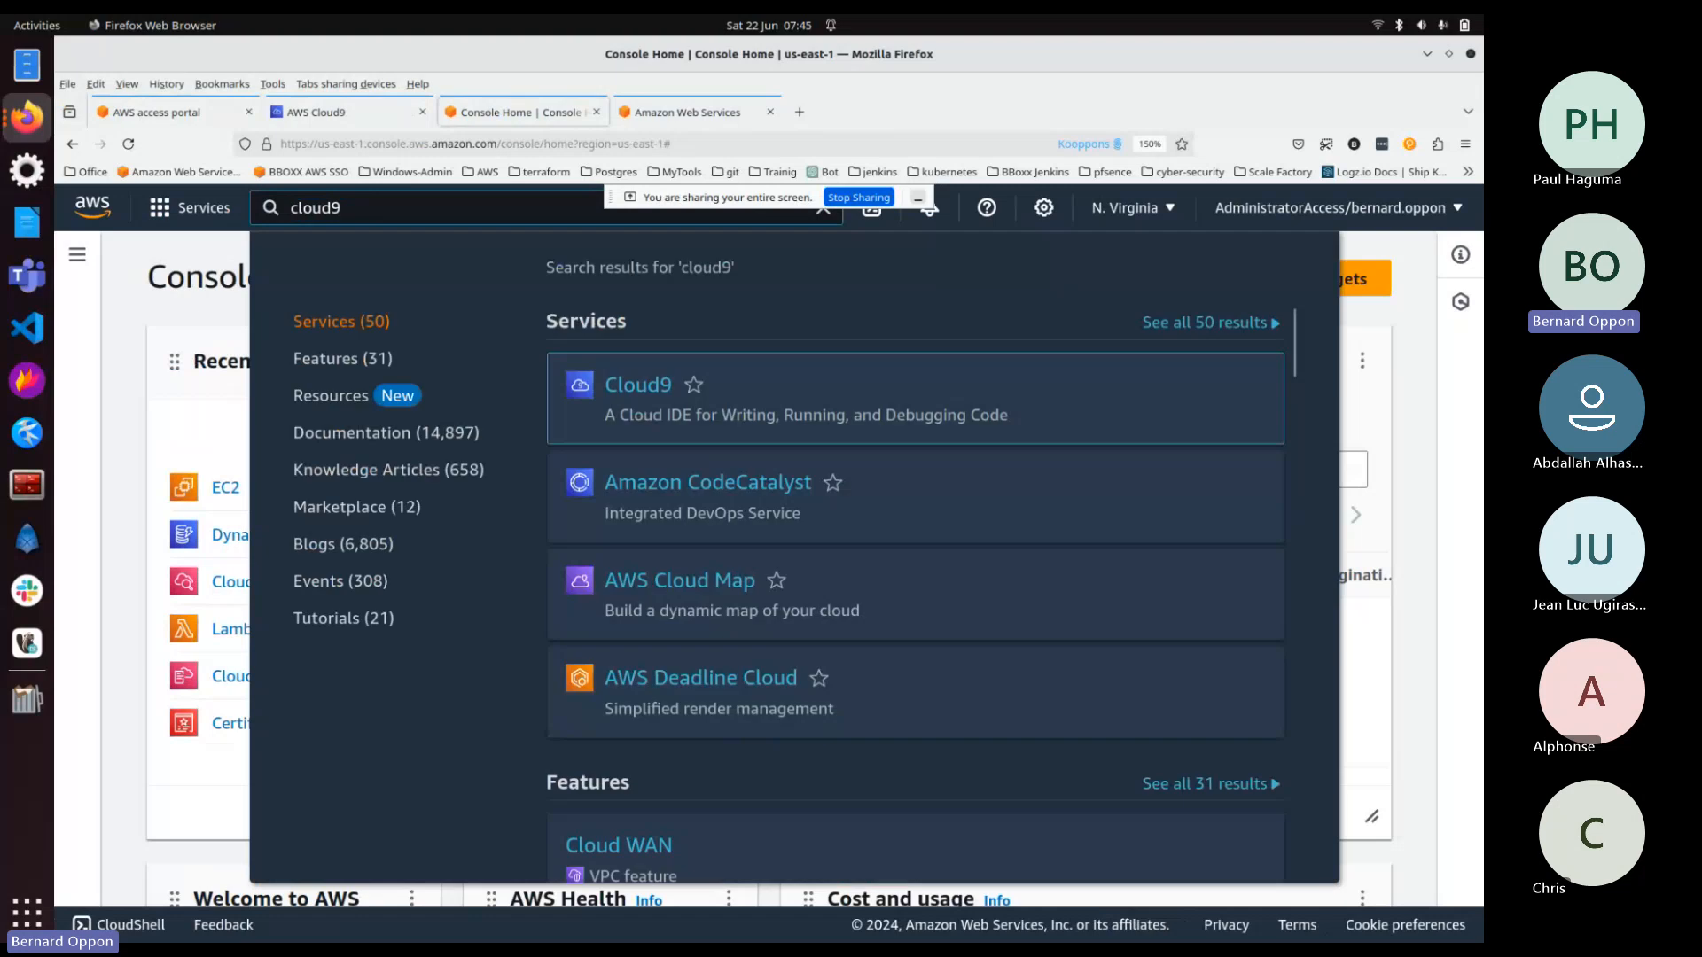
click(642, 392)
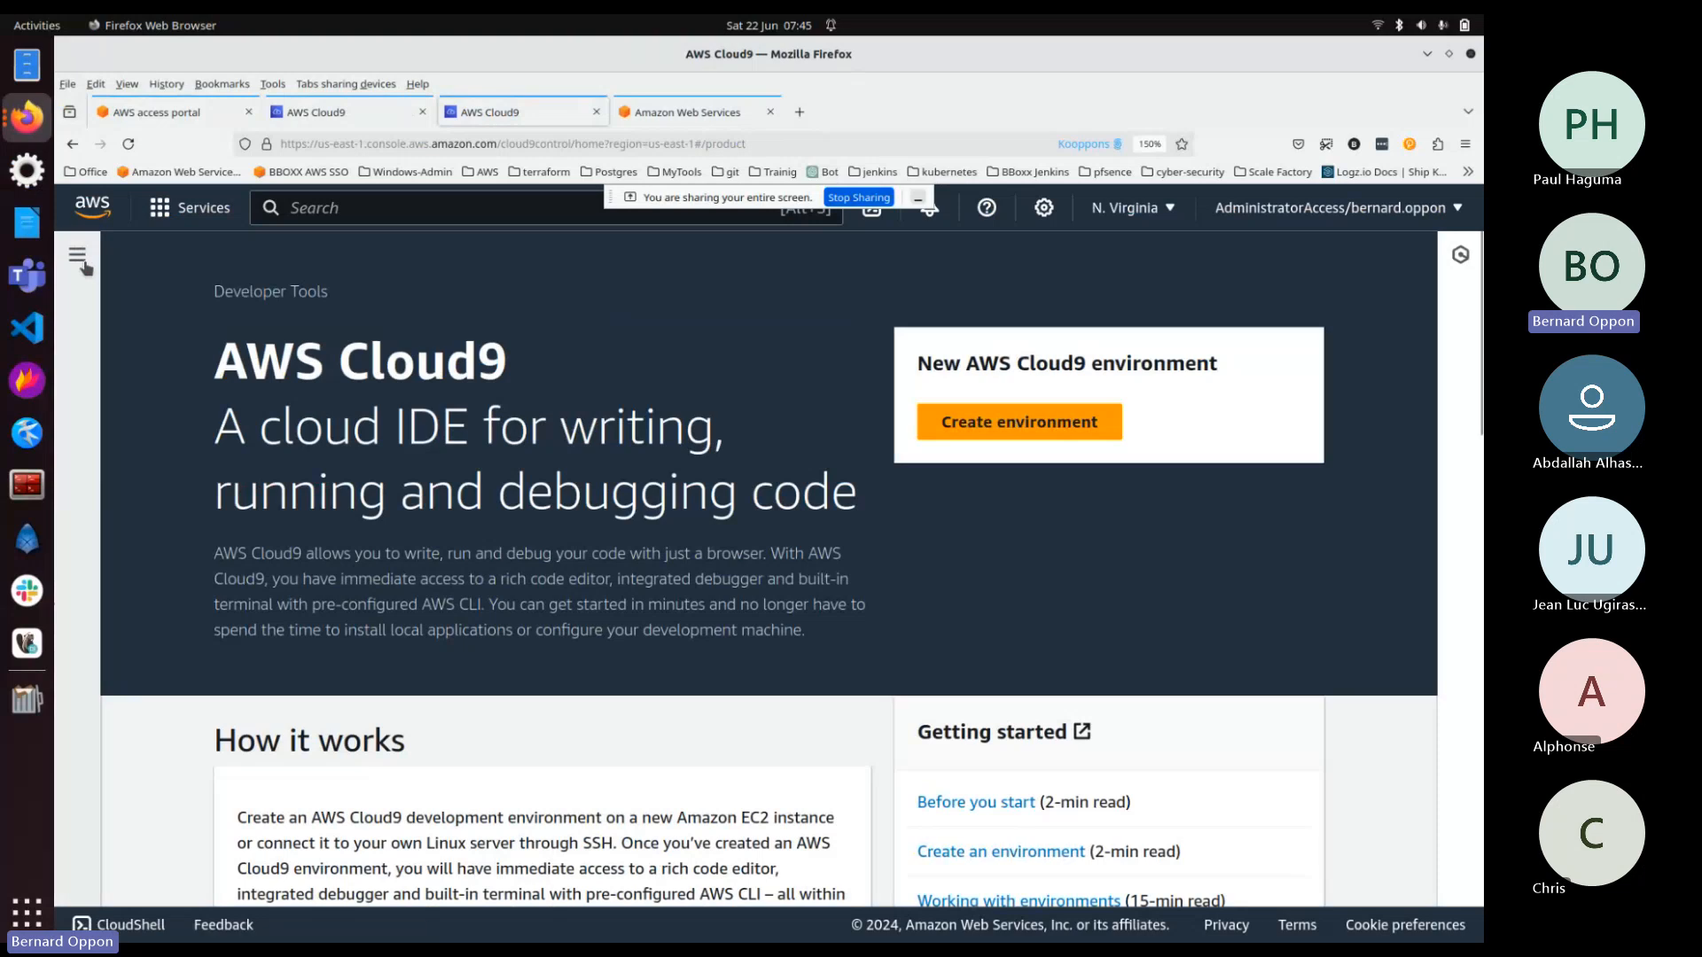
click(78, 256)
click(209, 415)
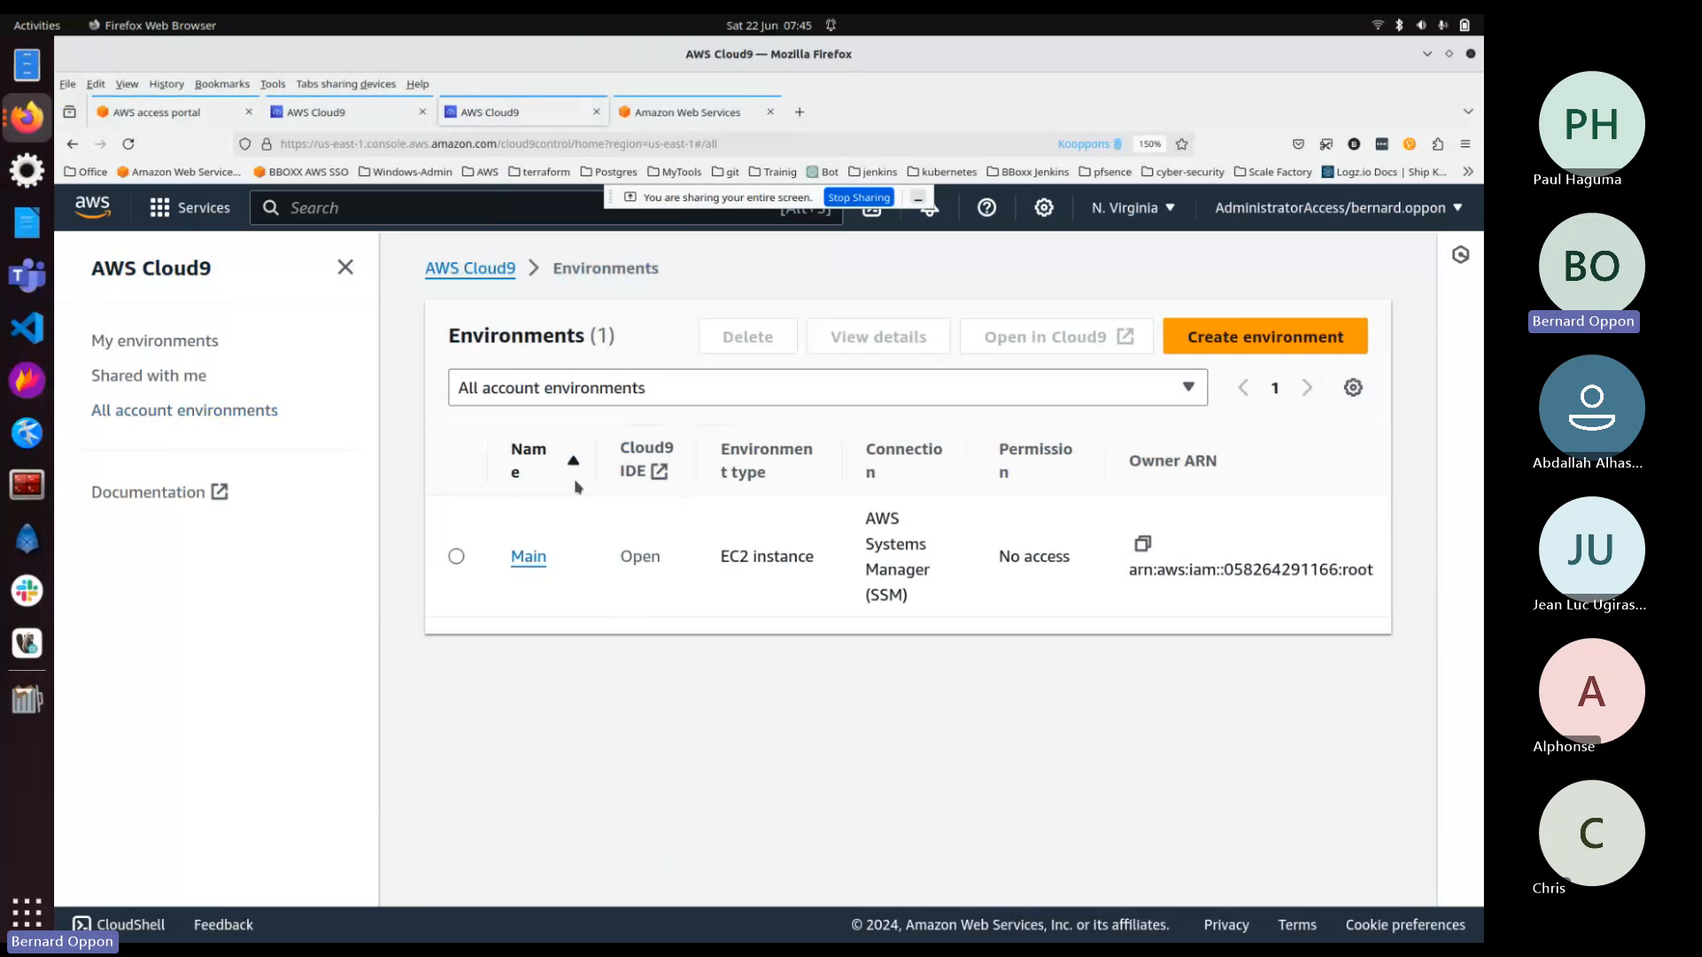
Step: Start a new Cloud9 environment and name it Main_SSO
click(1200, 333)
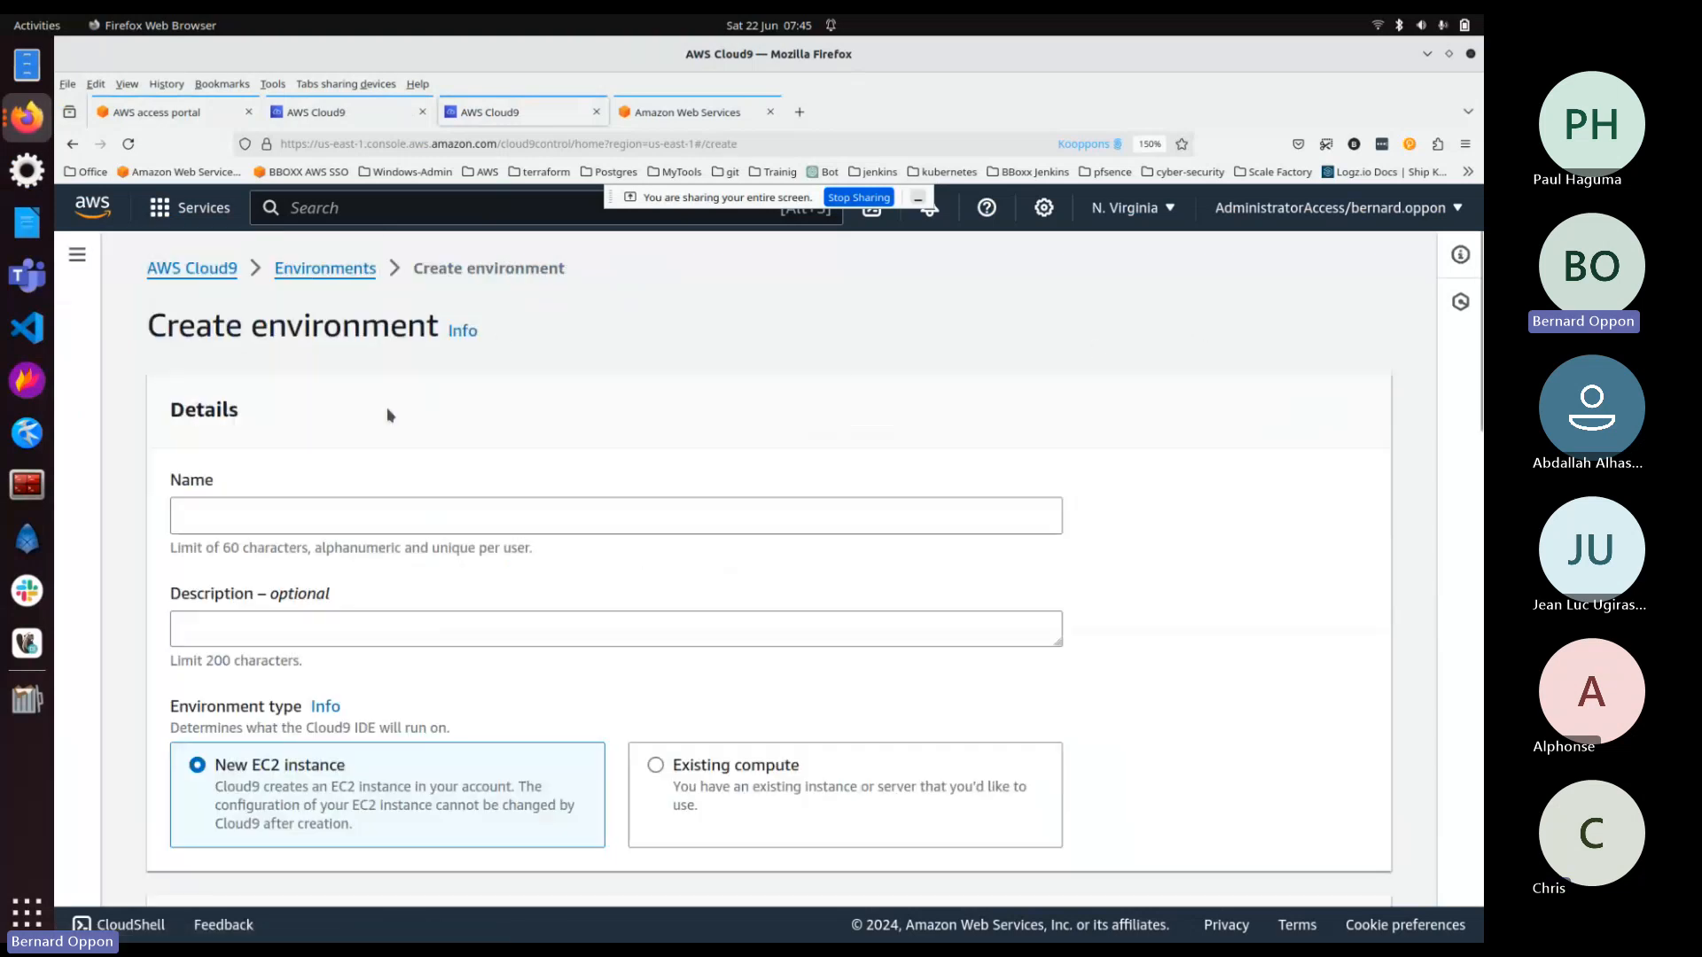
click(319, 521)
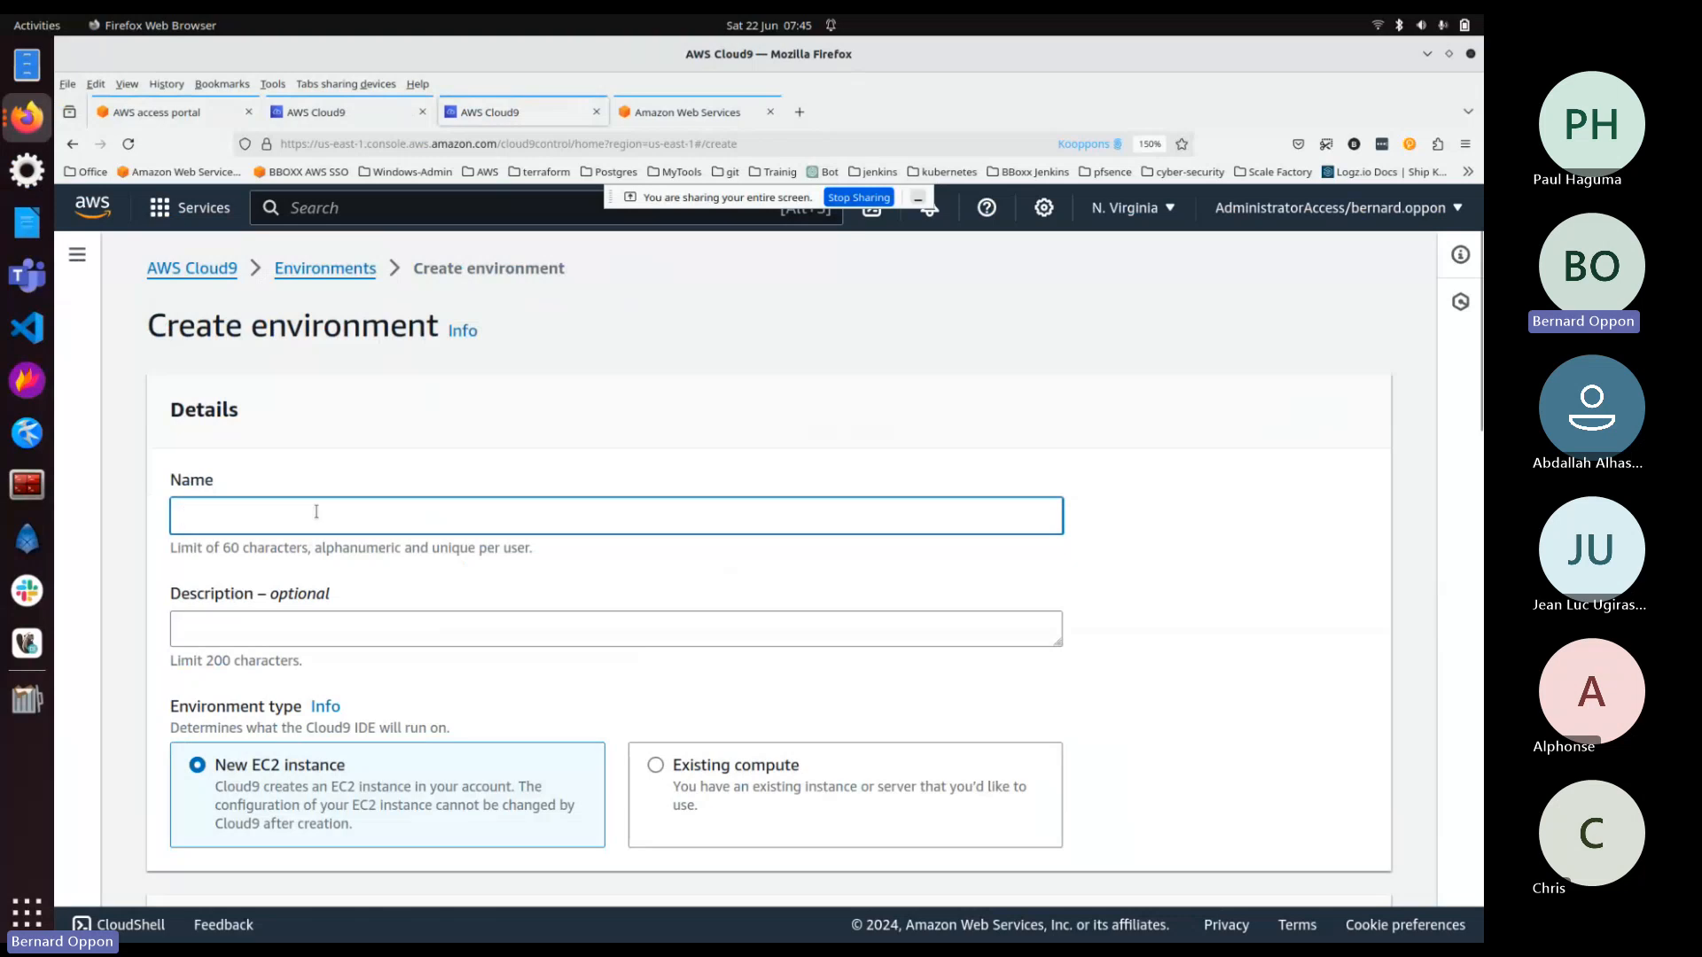
text(Main_SSO)
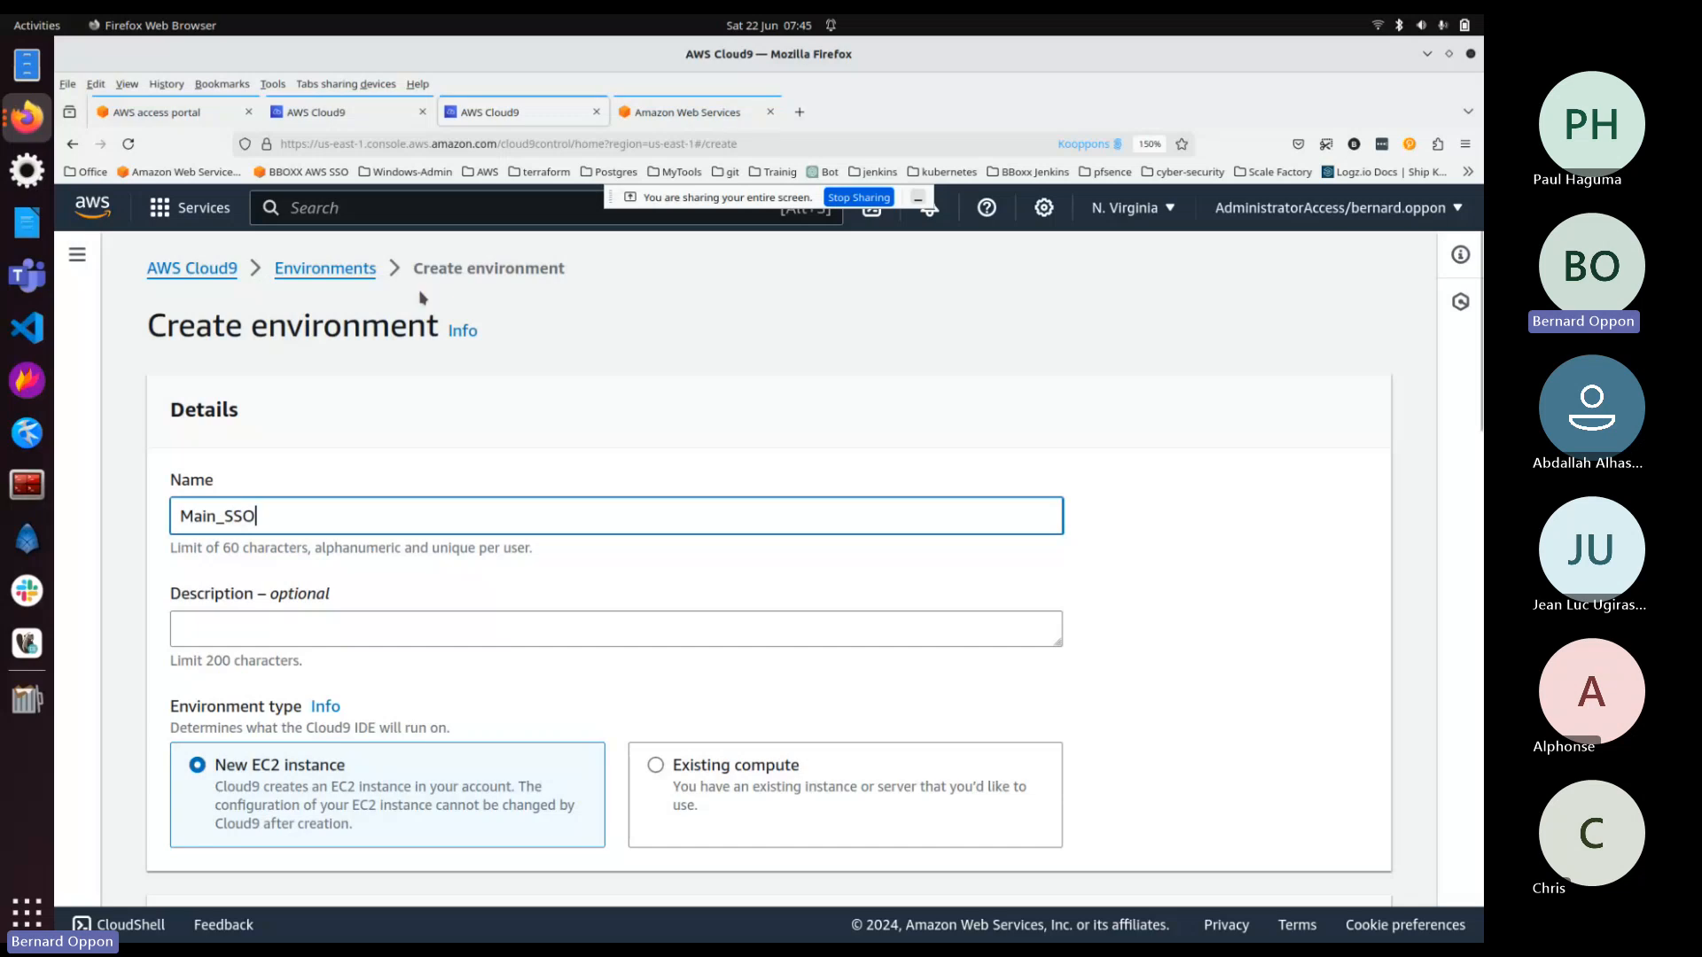
Step: Set the instance platform to Ubuntu Server 22.04 LTS and create the environment
scroll(301, 584, down, 3)
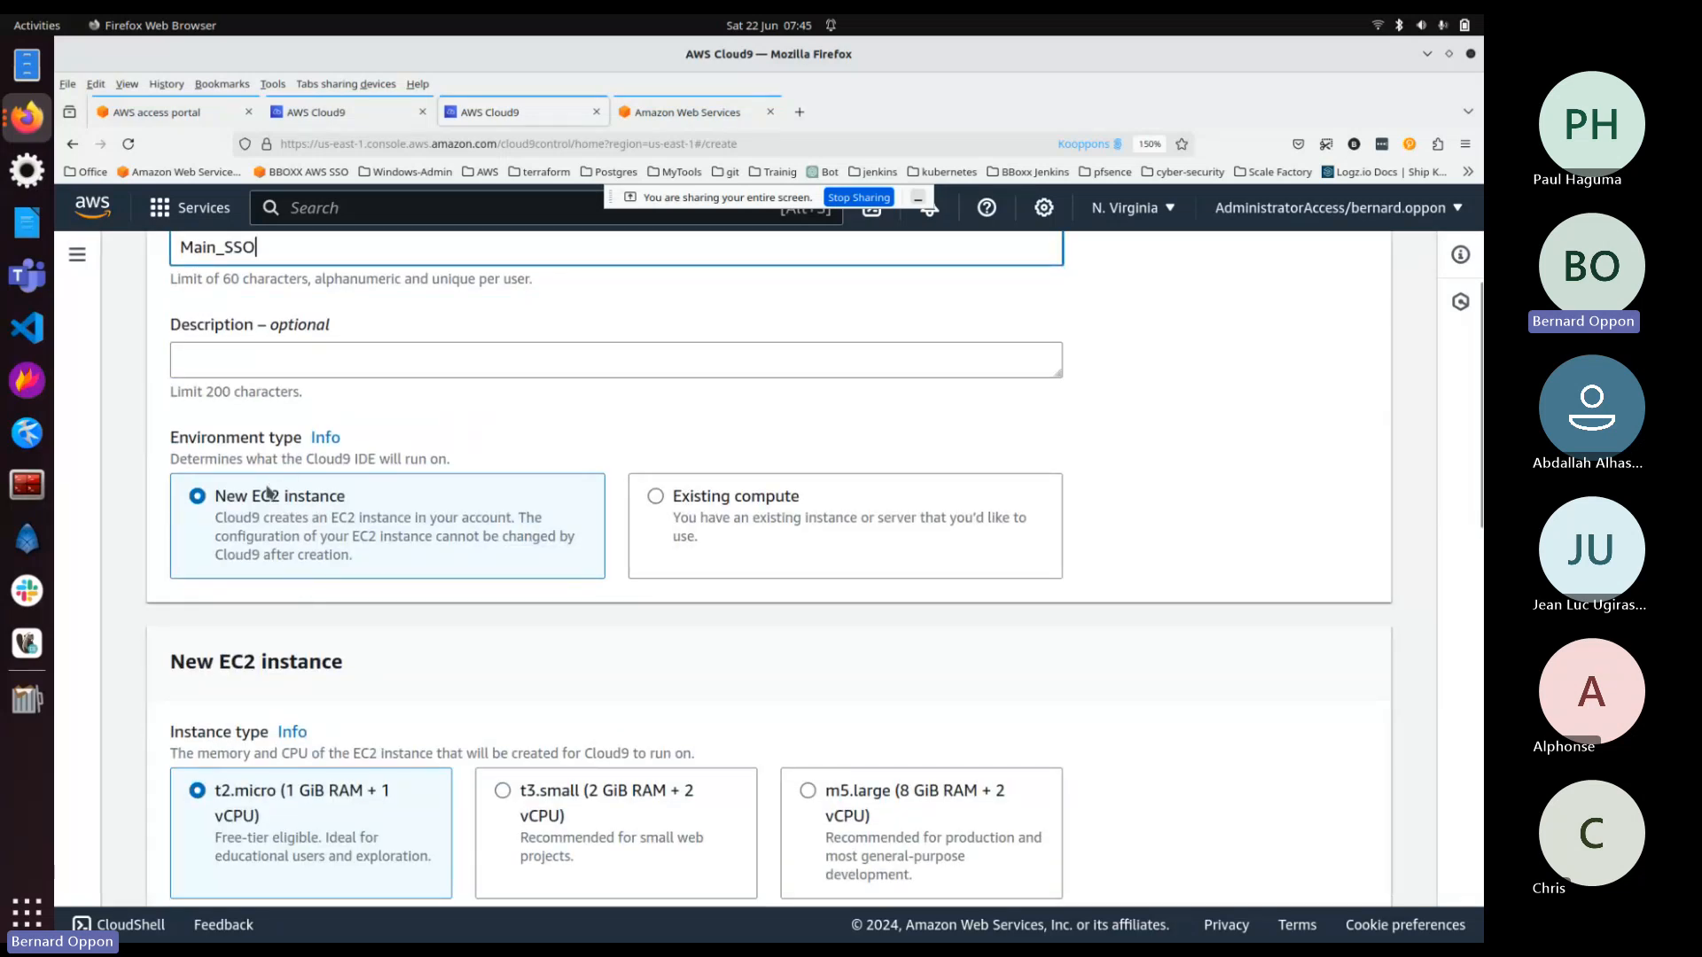
scroll(293, 575, down, 3)
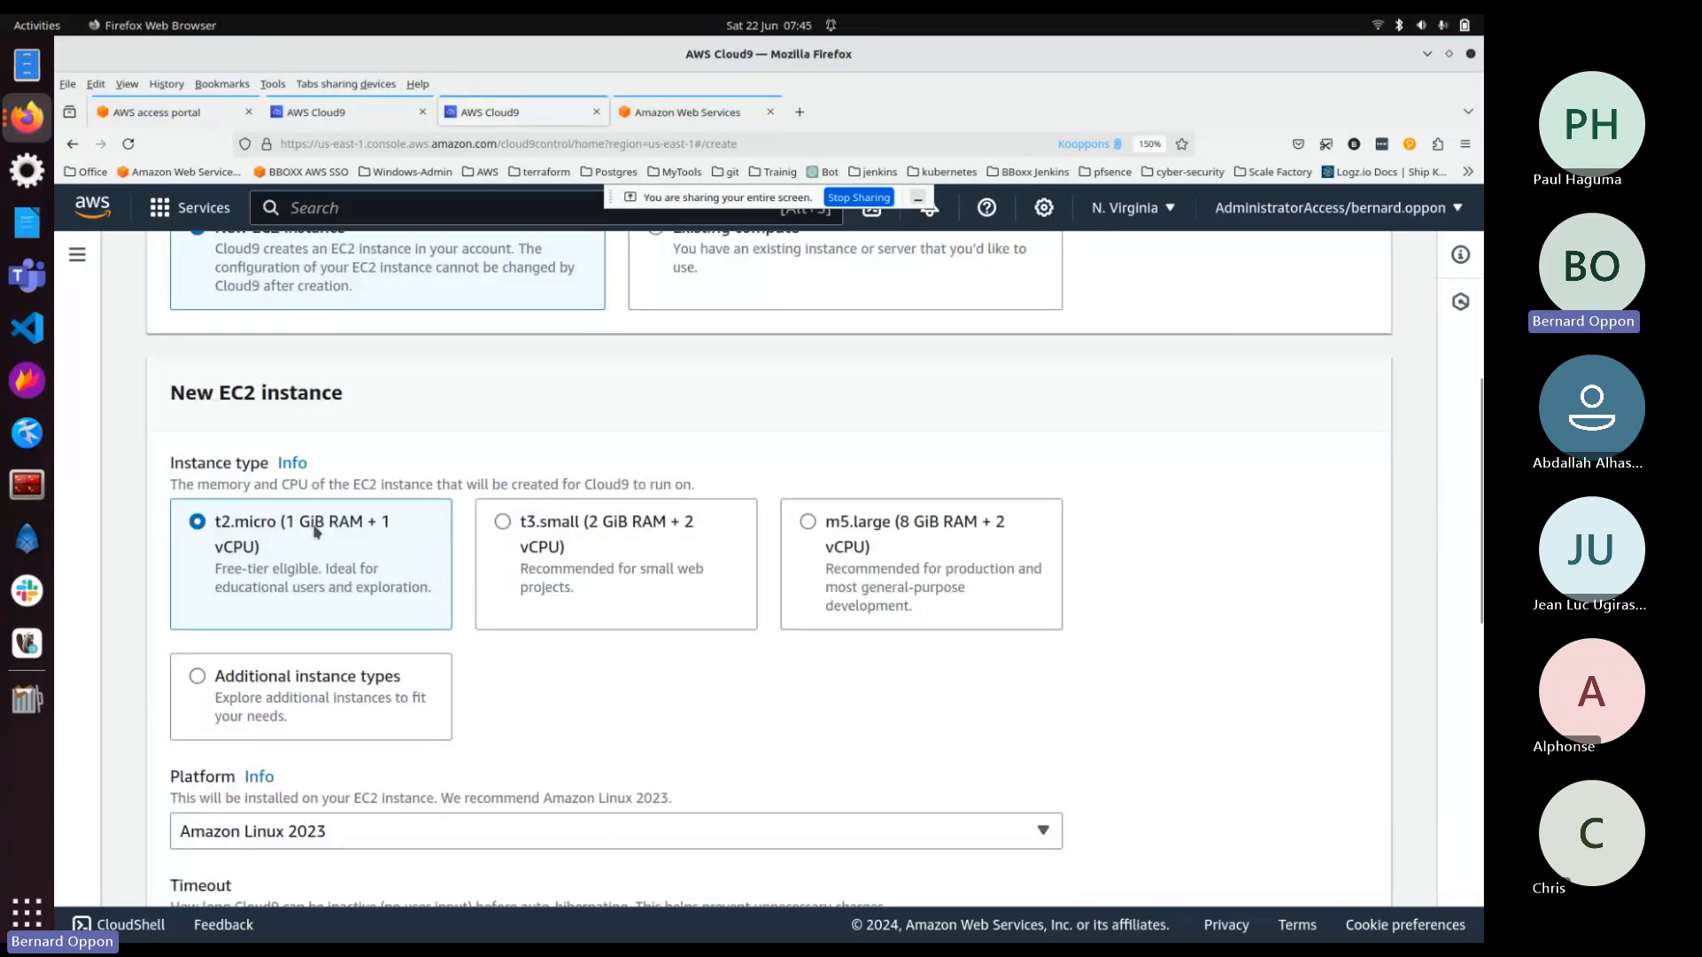
scroll(316, 531, down, 3)
click(319, 562)
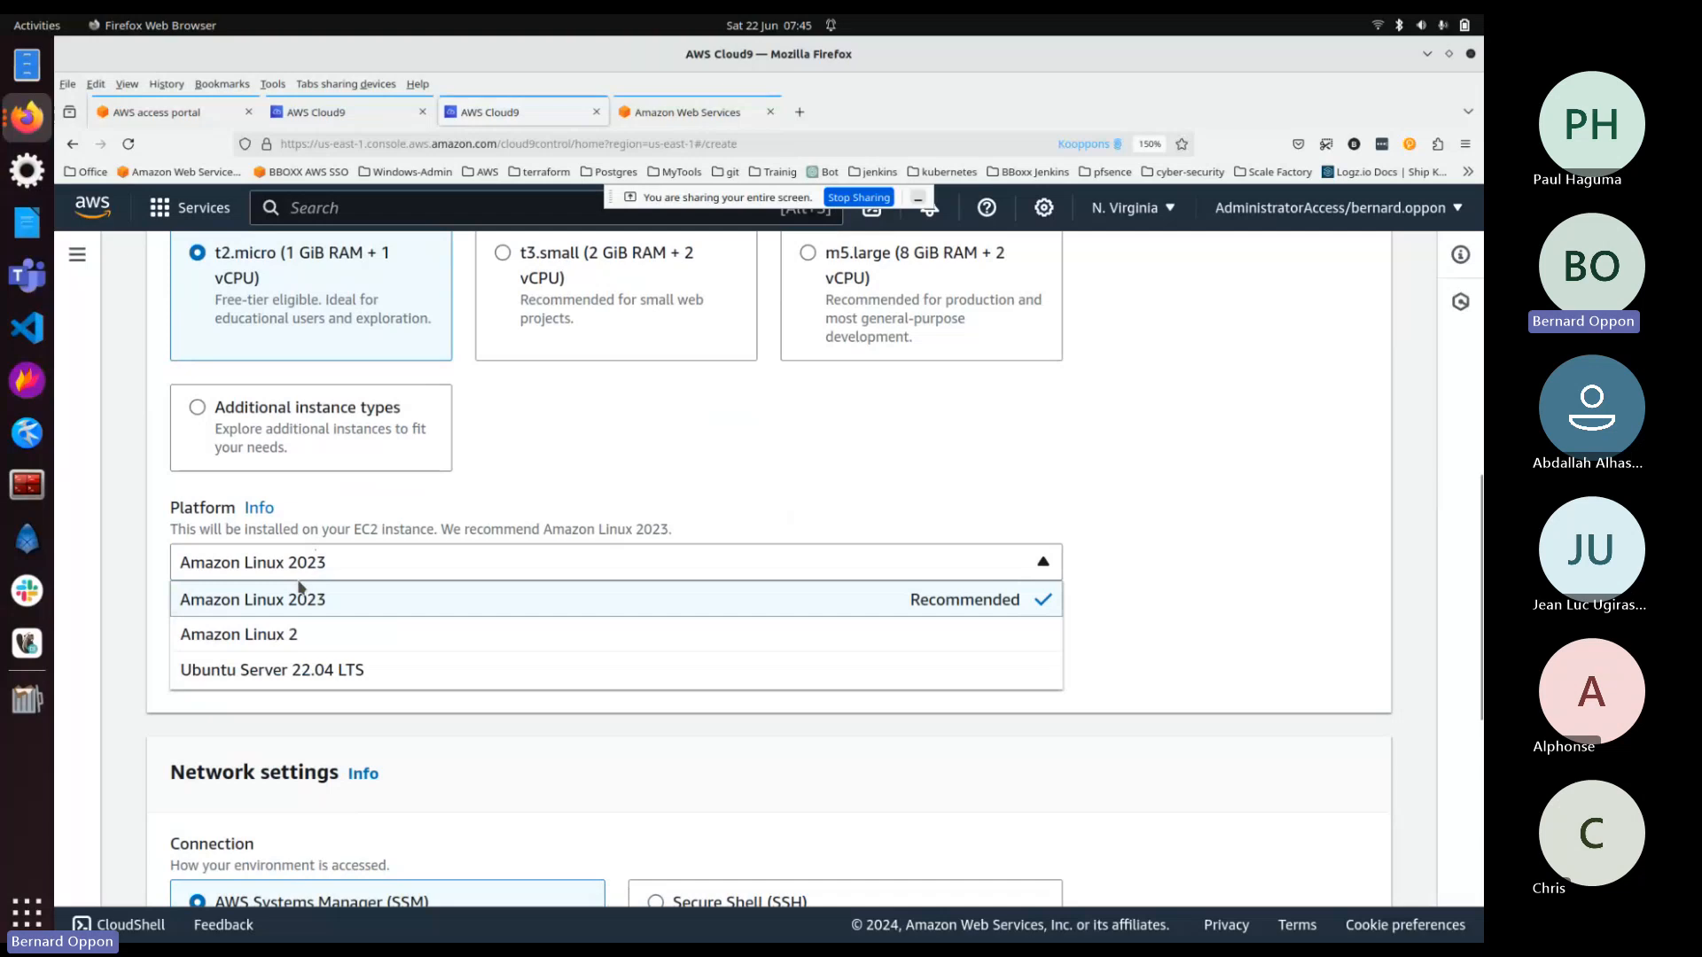
click(268, 675)
scroll(365, 572, down, 3)
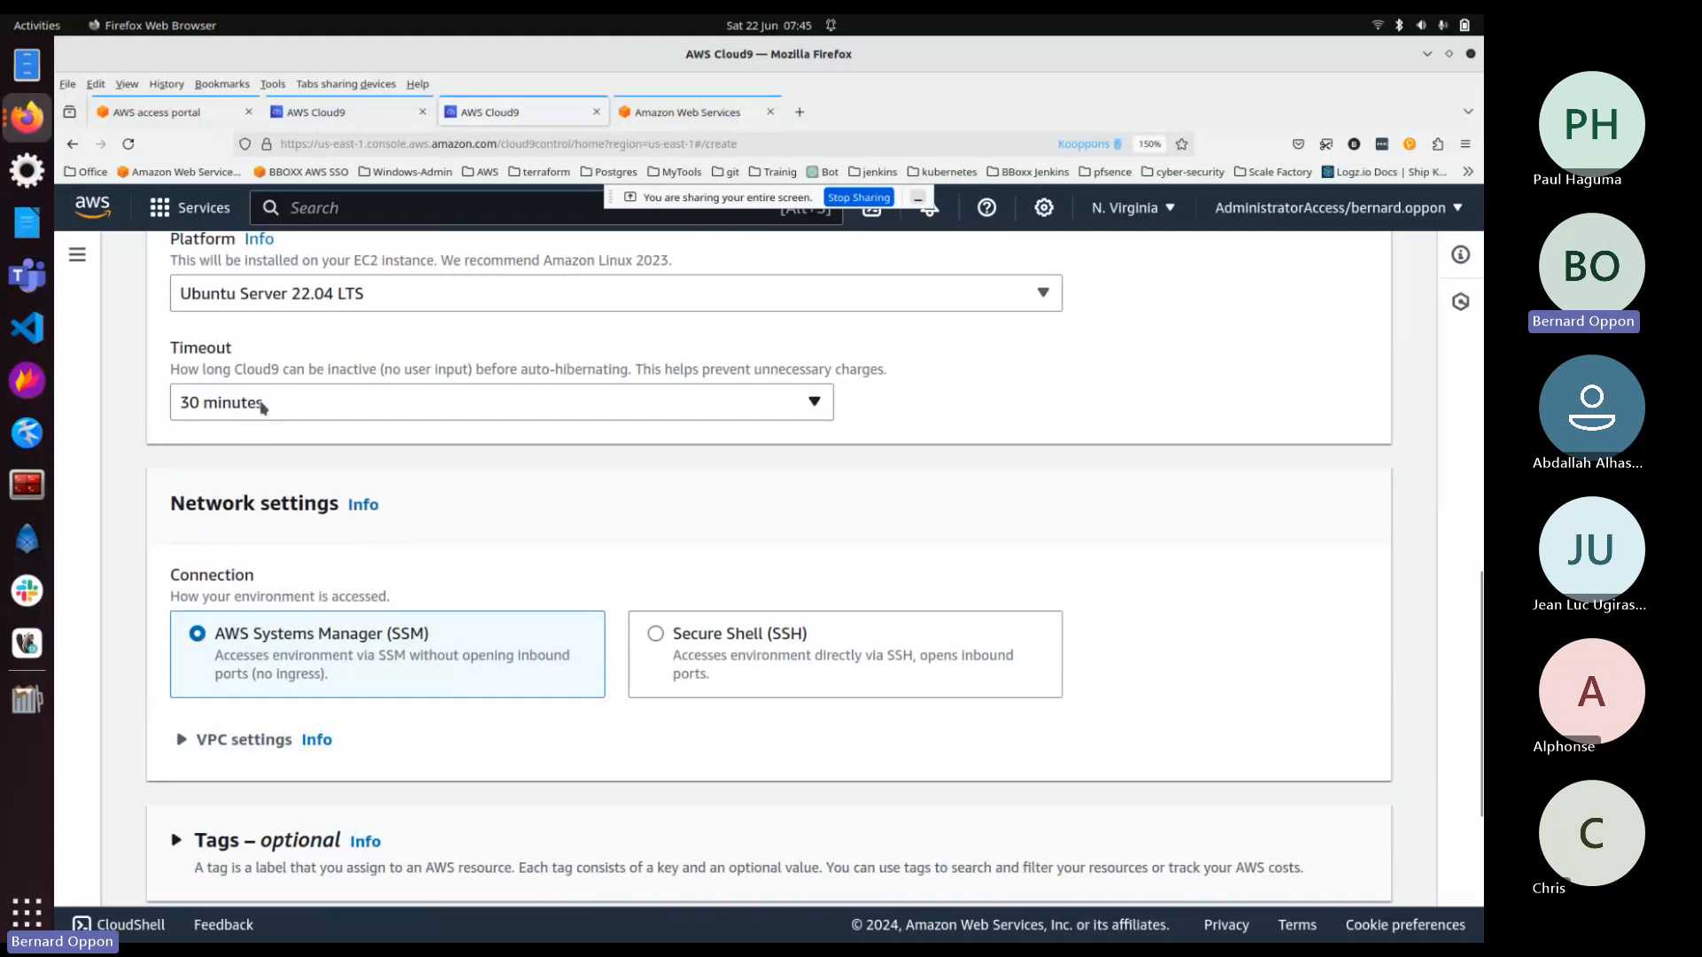
scroll(328, 373, down, 3)
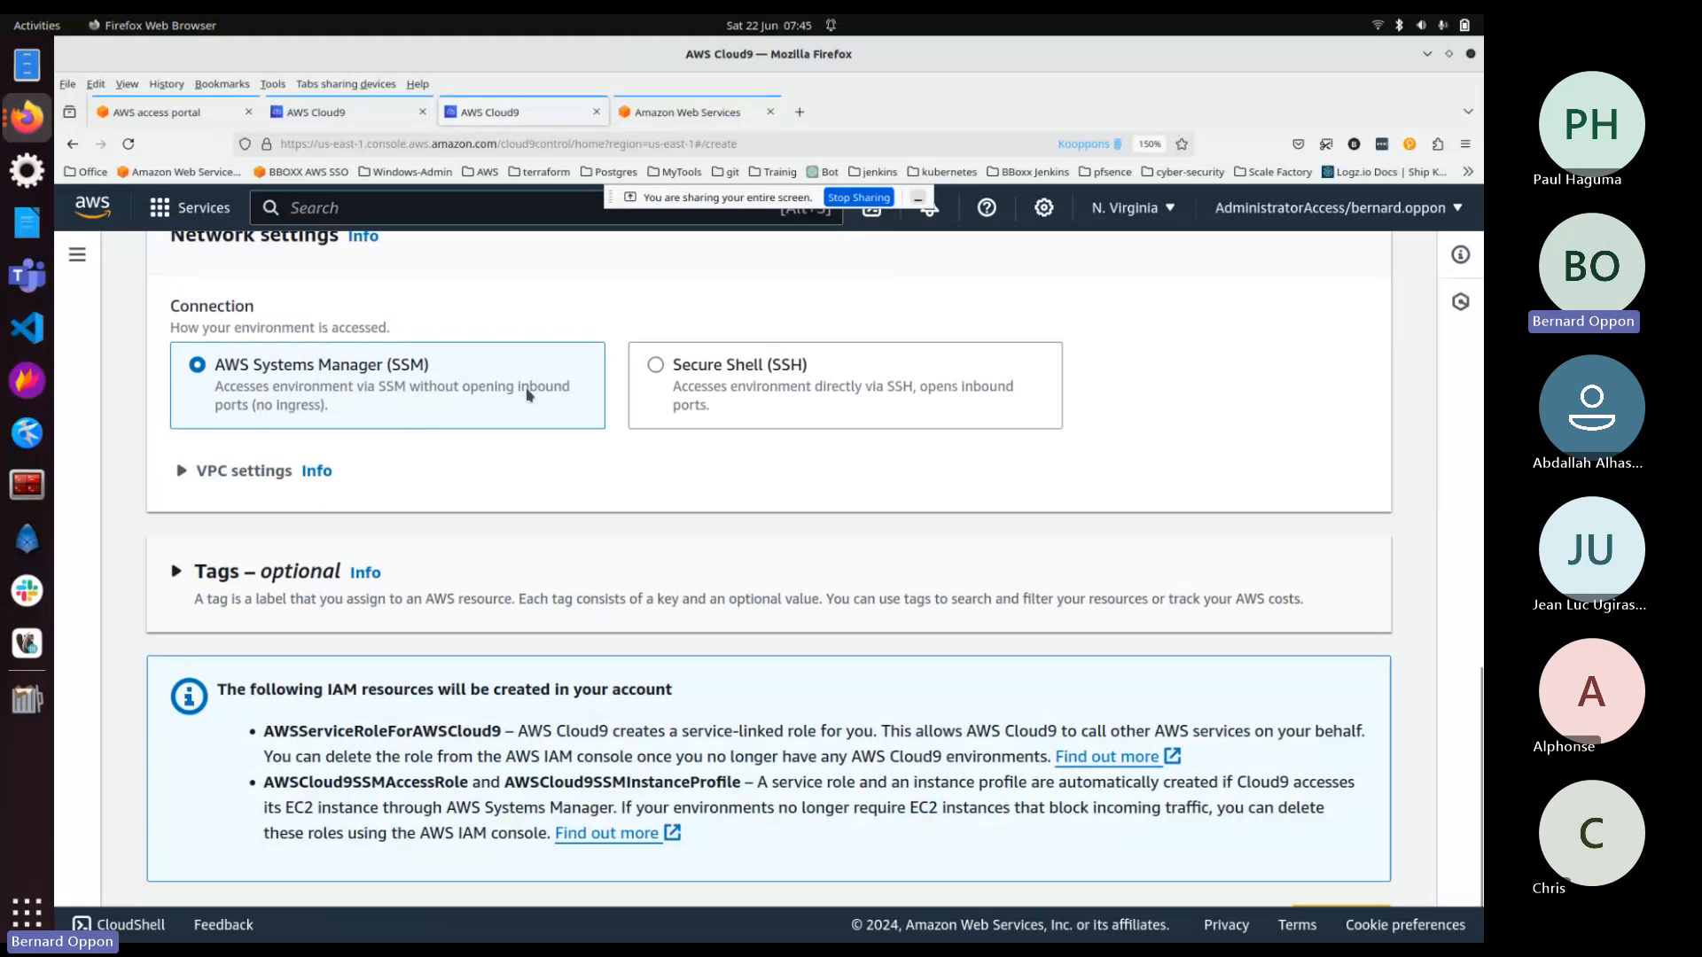
scroll(864, 564, down, 1)
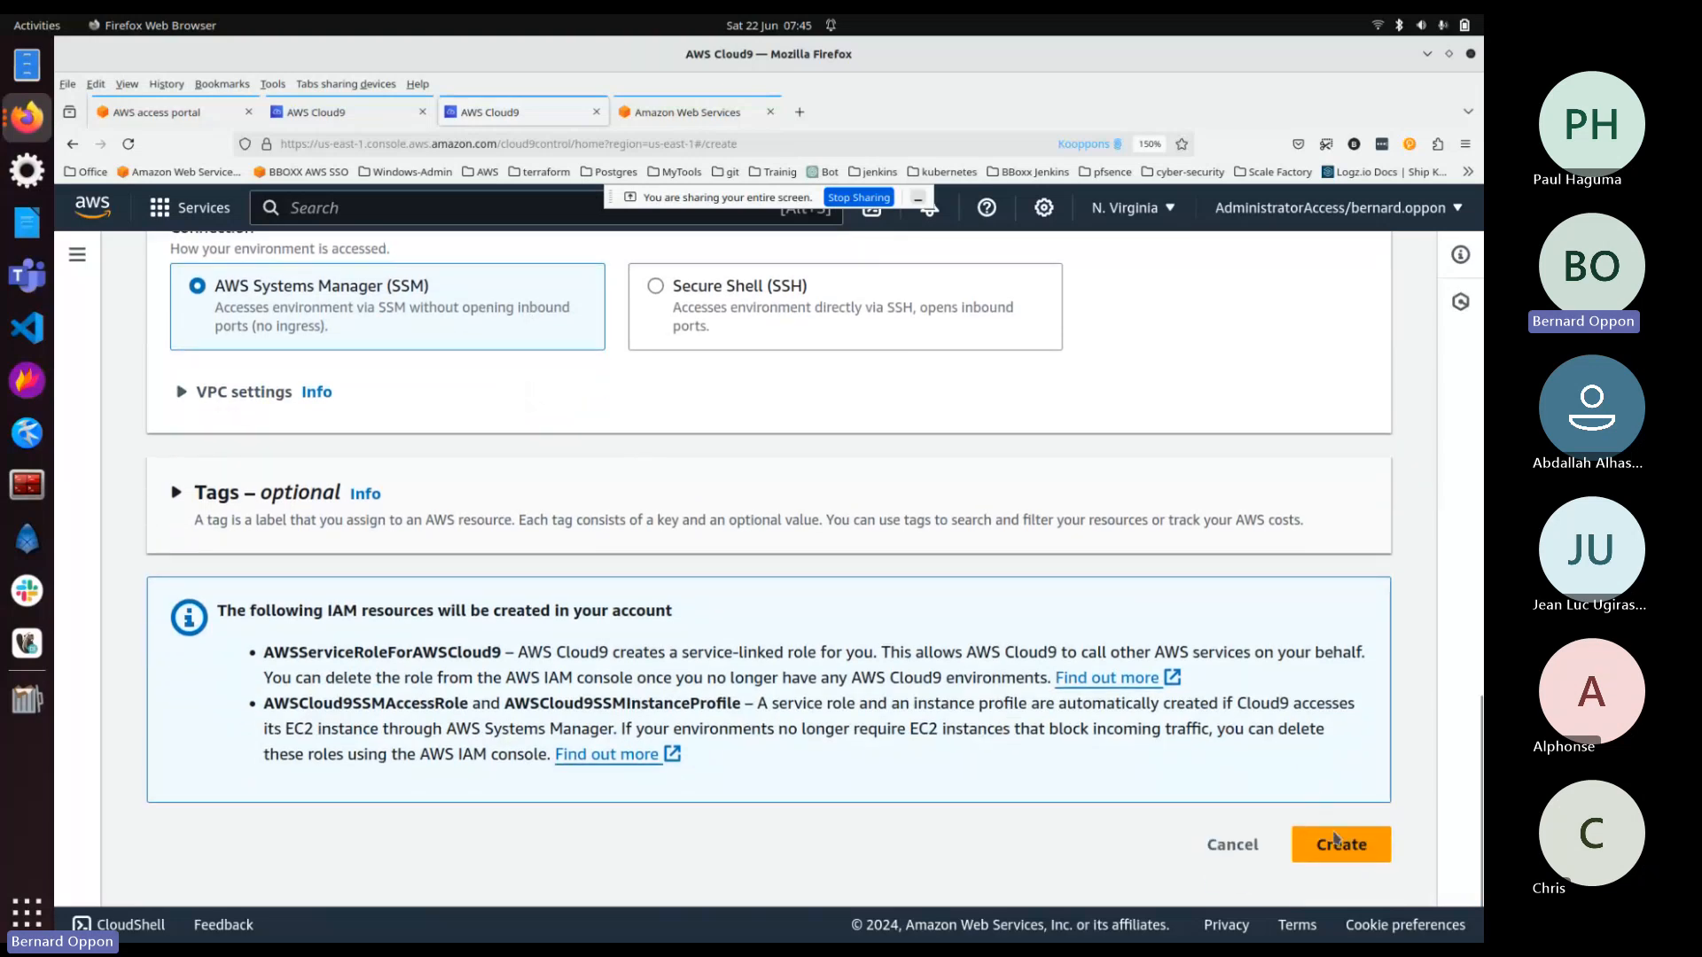
click(1335, 837)
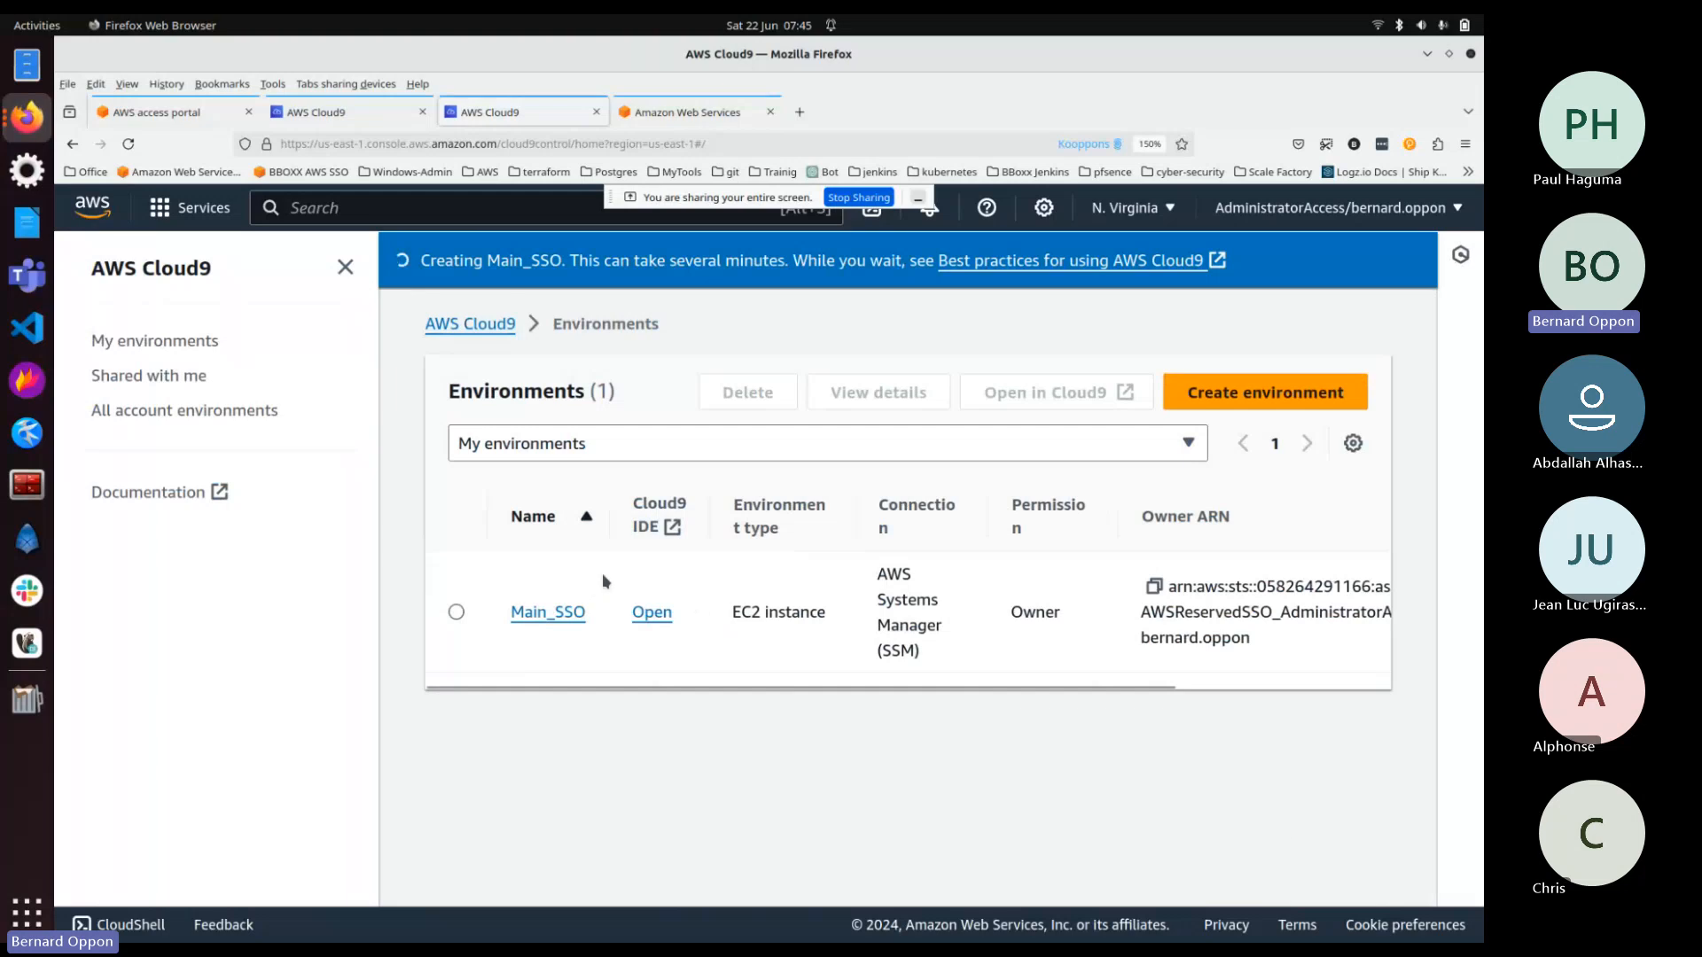
Step: List all account environments and compare the owner ARNs of Main and Main_SSO
click(124, 410)
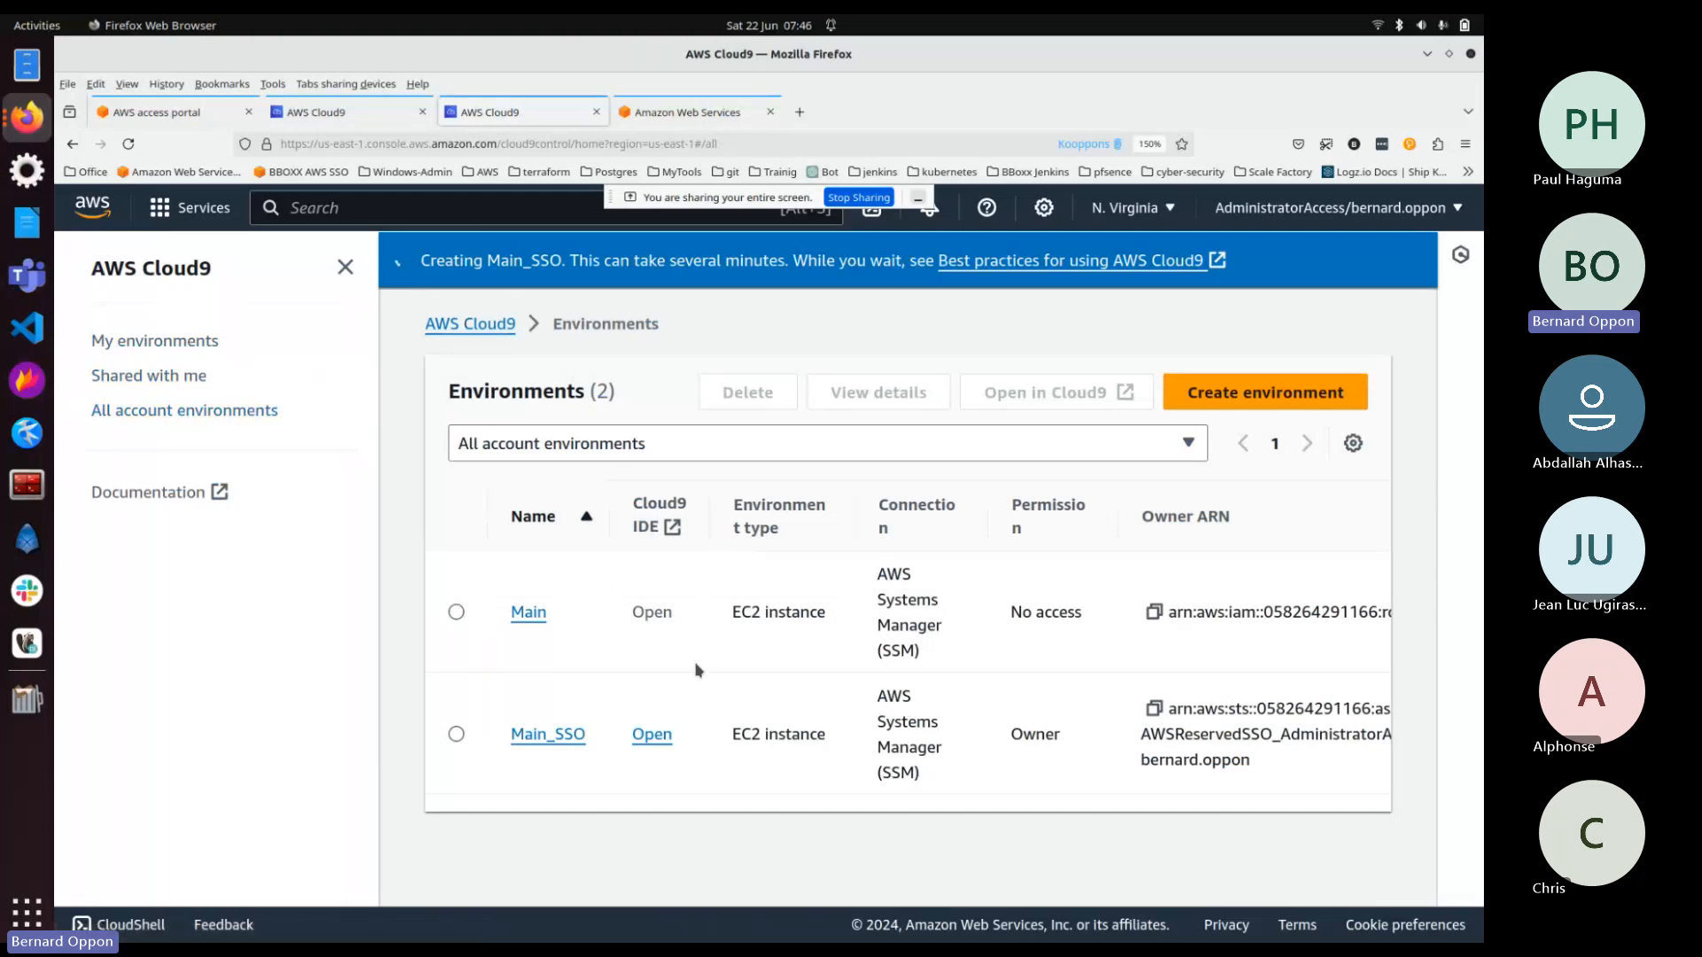
triple_click(1225, 610)
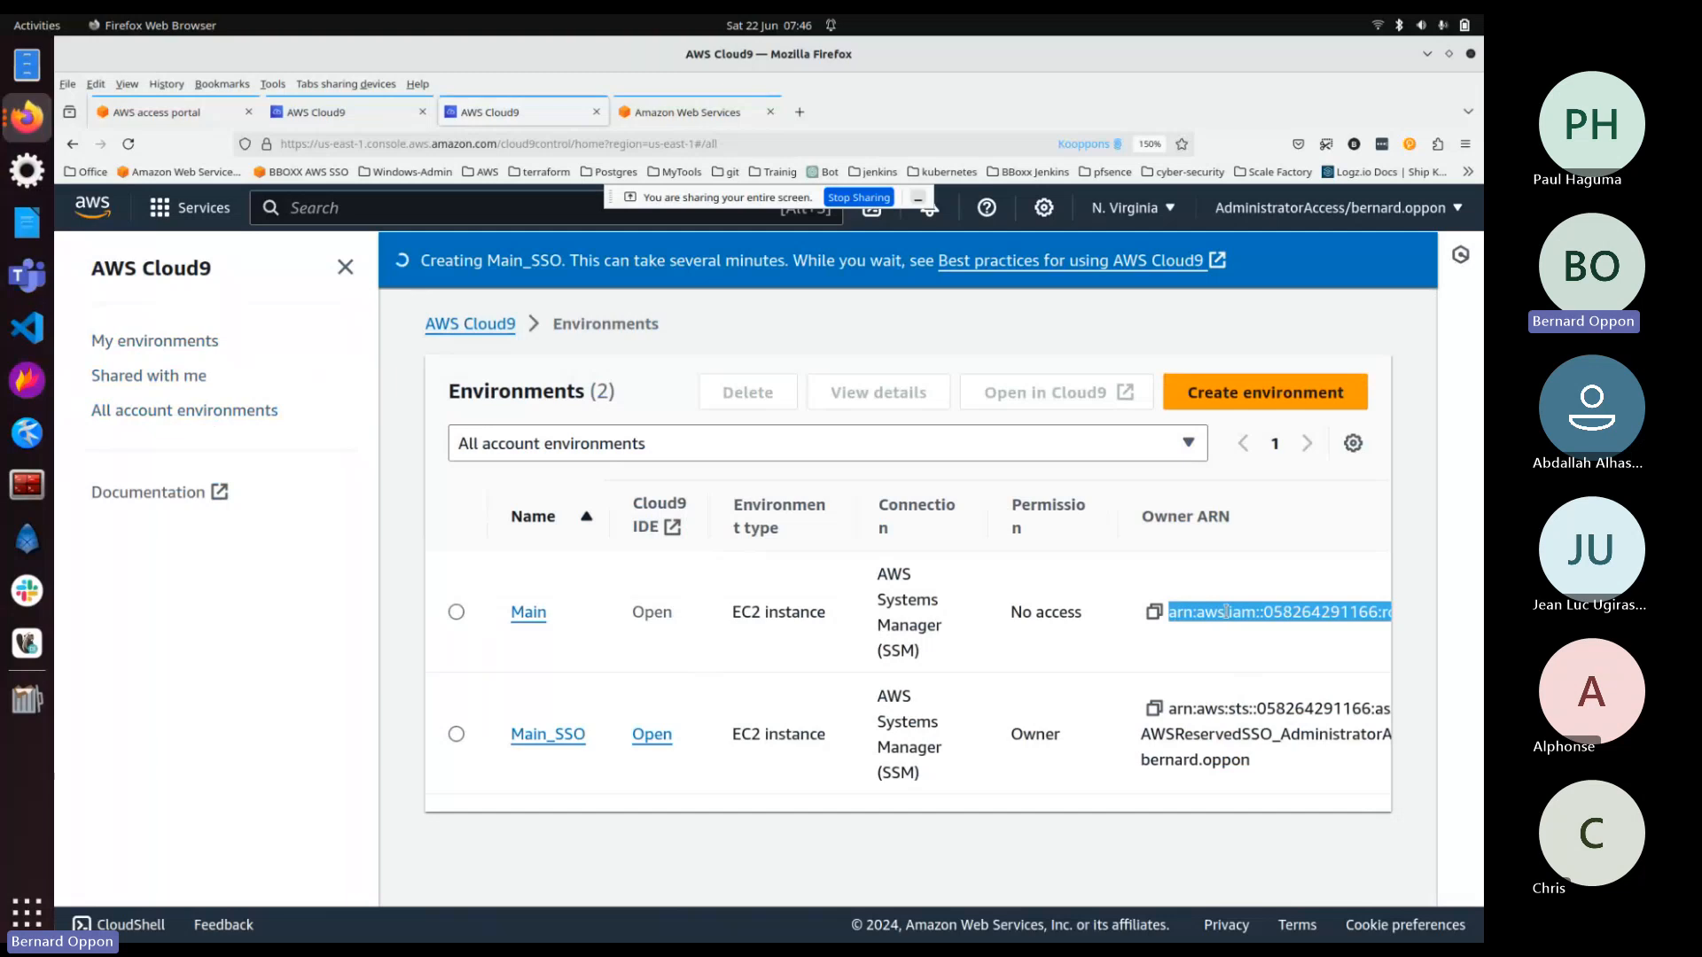
triple_click(1197, 699)
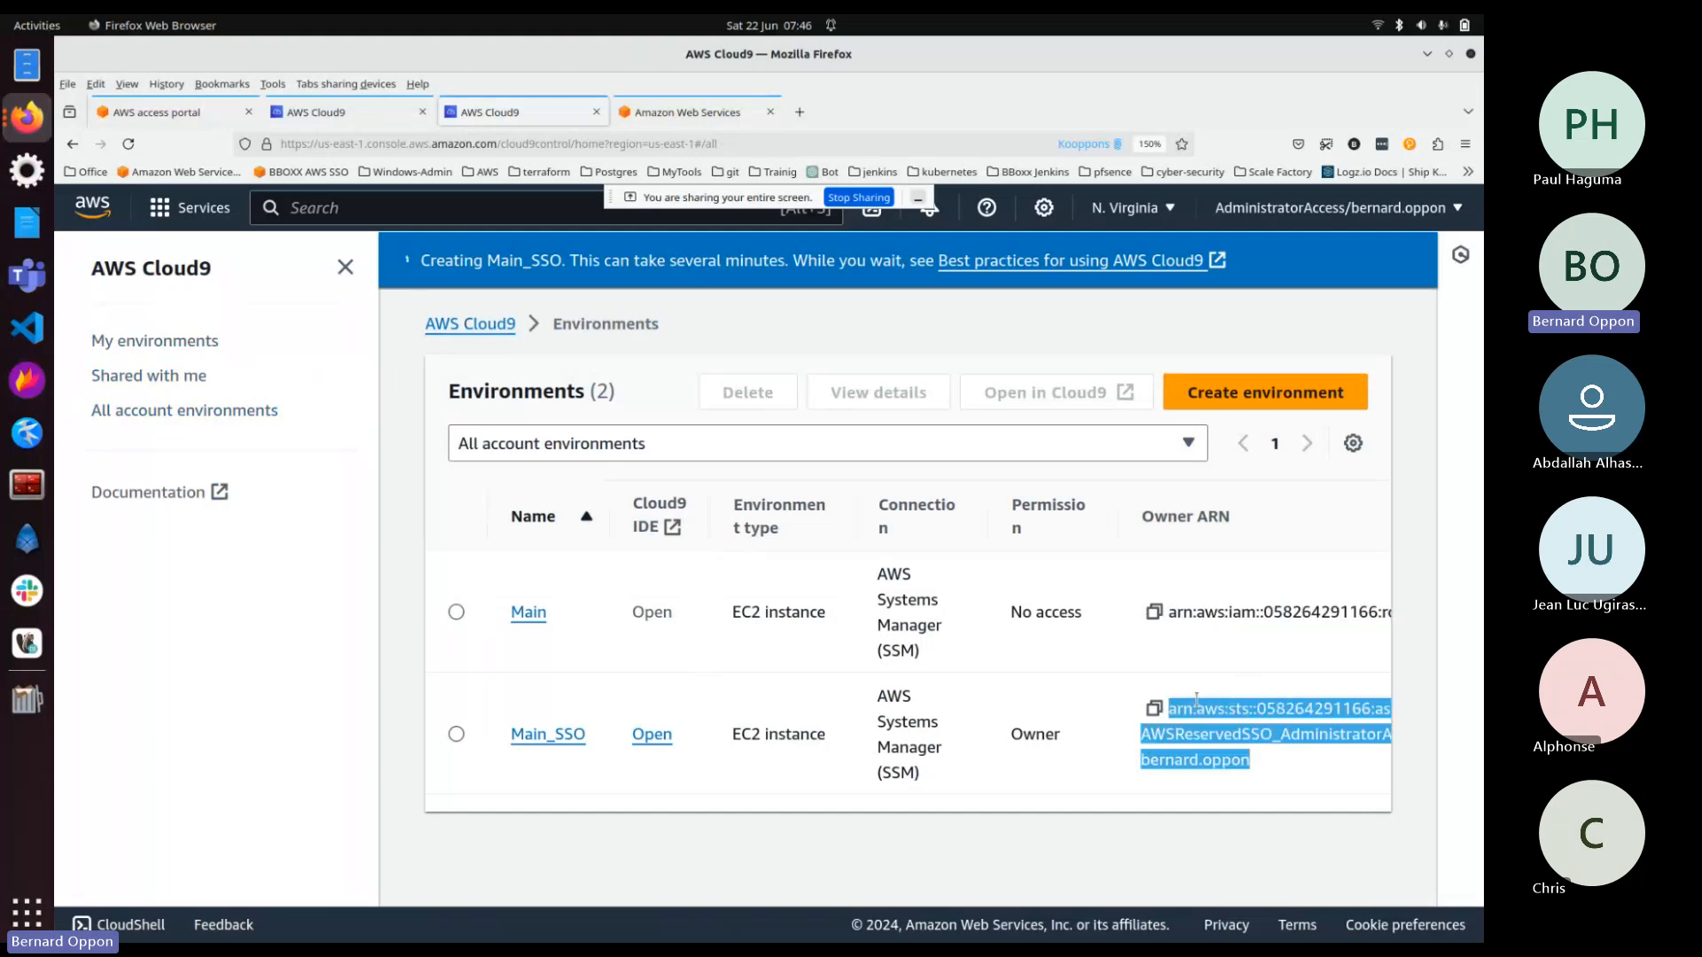
click(1196, 699)
double_click(1180, 611)
click(1187, 614)
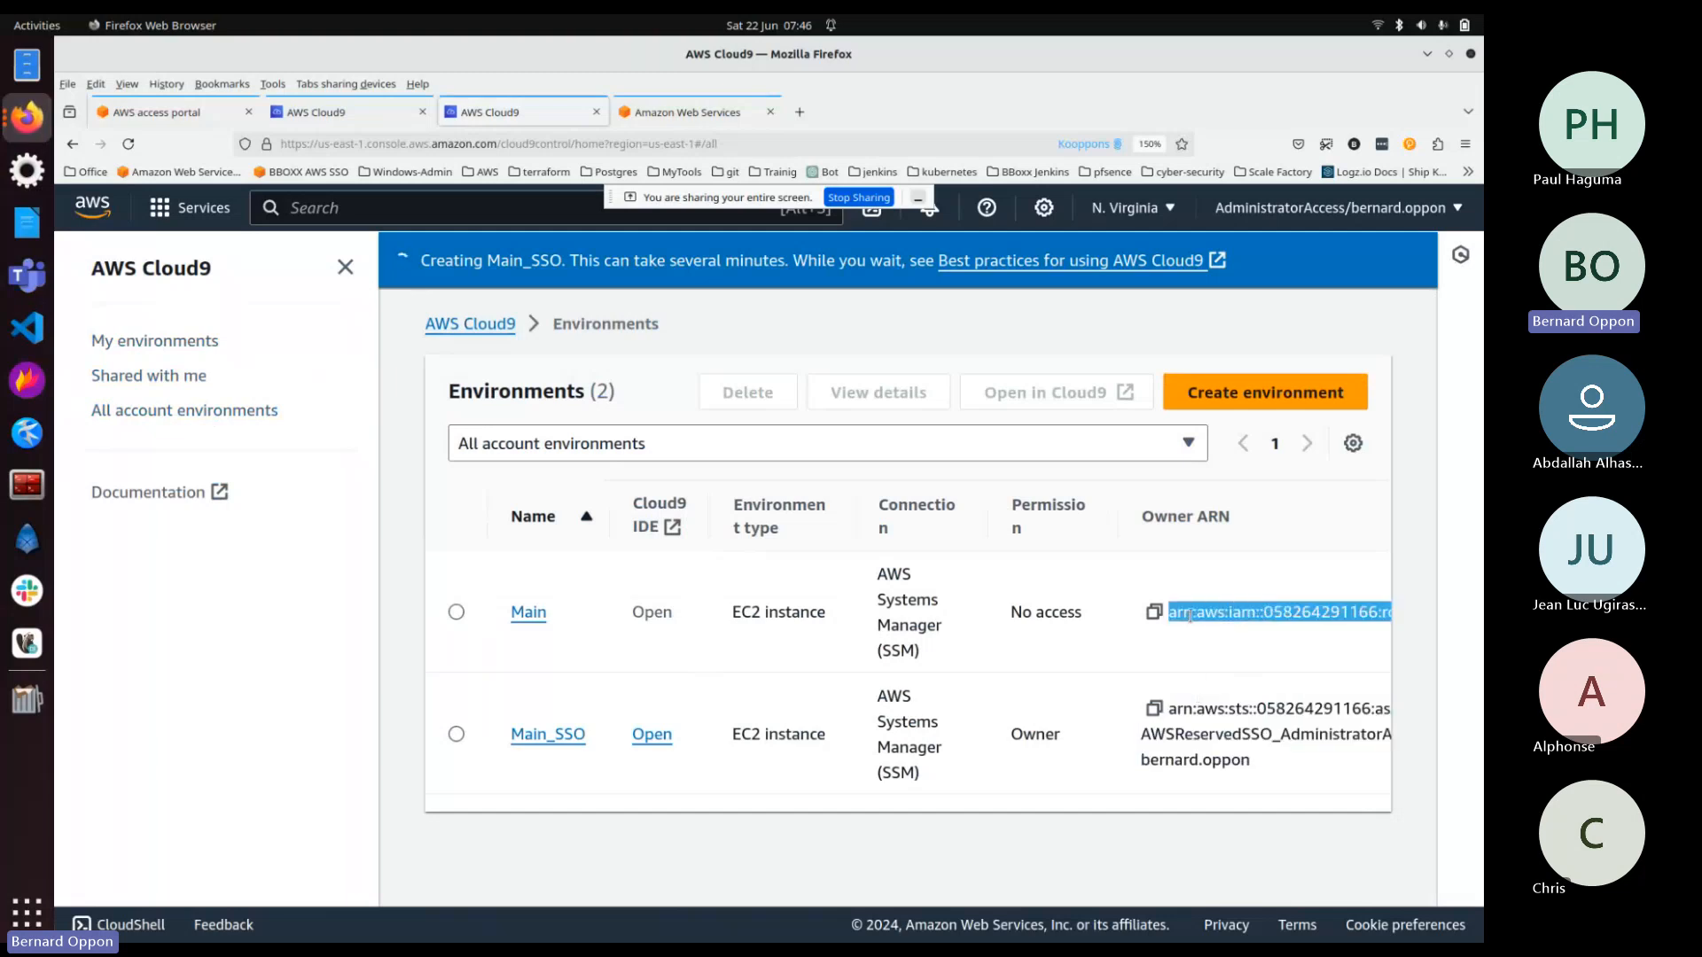
triple_click(1192, 703)
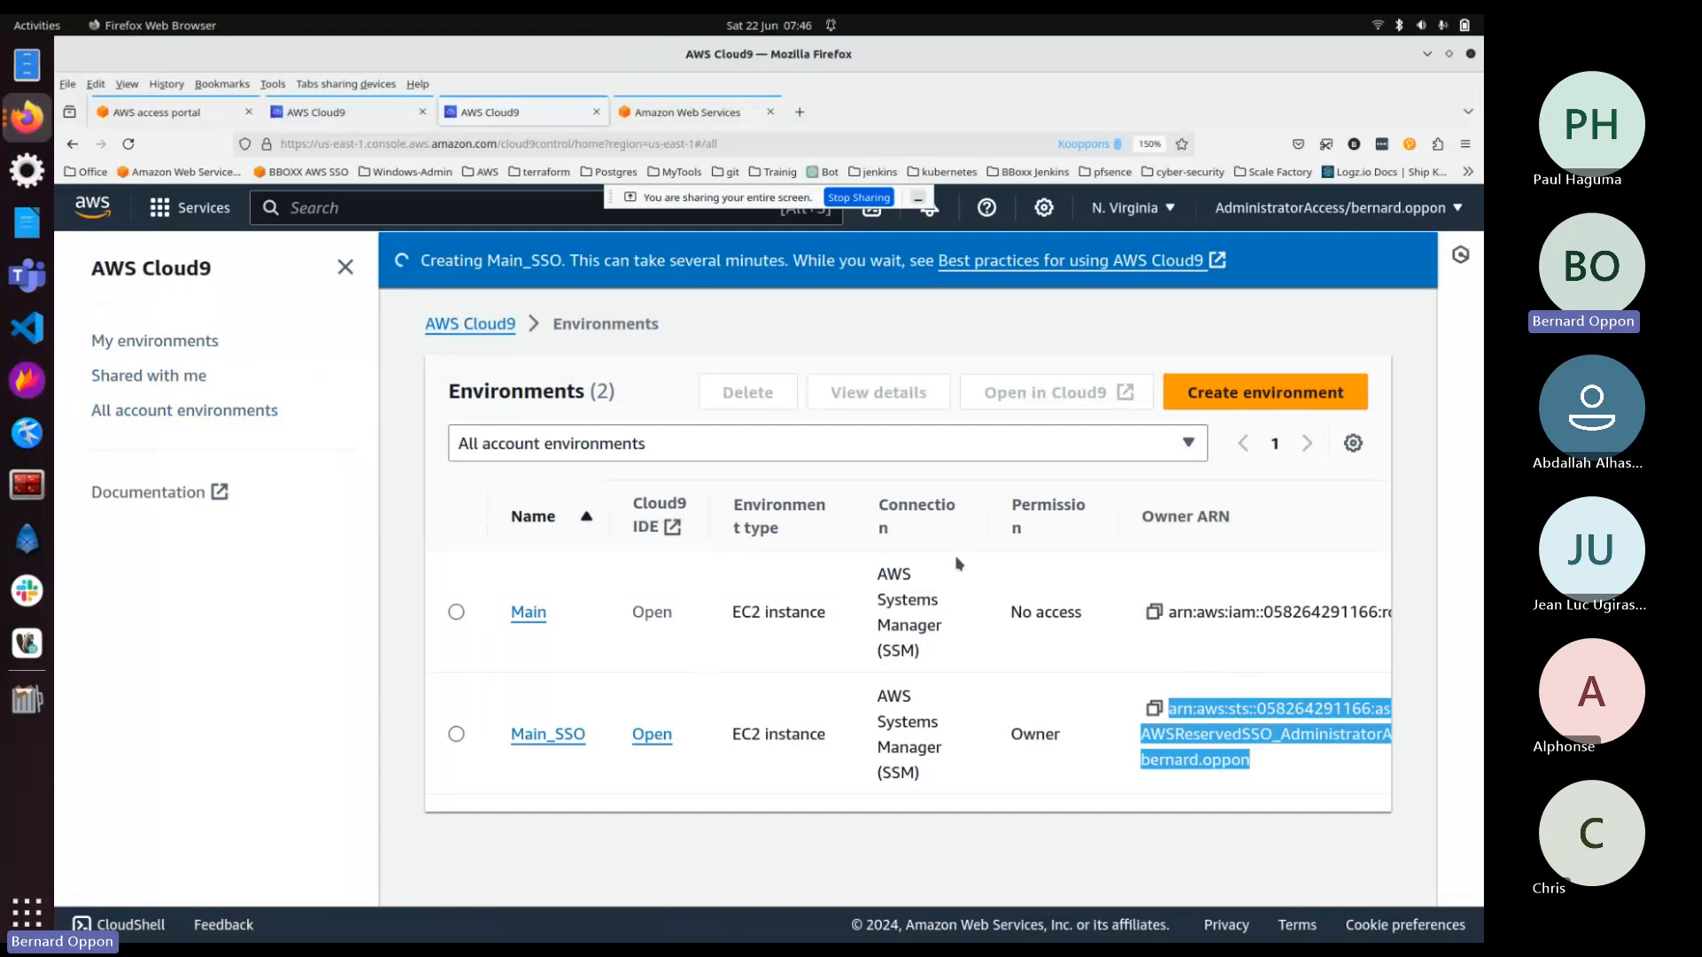
double_click(1299, 614)
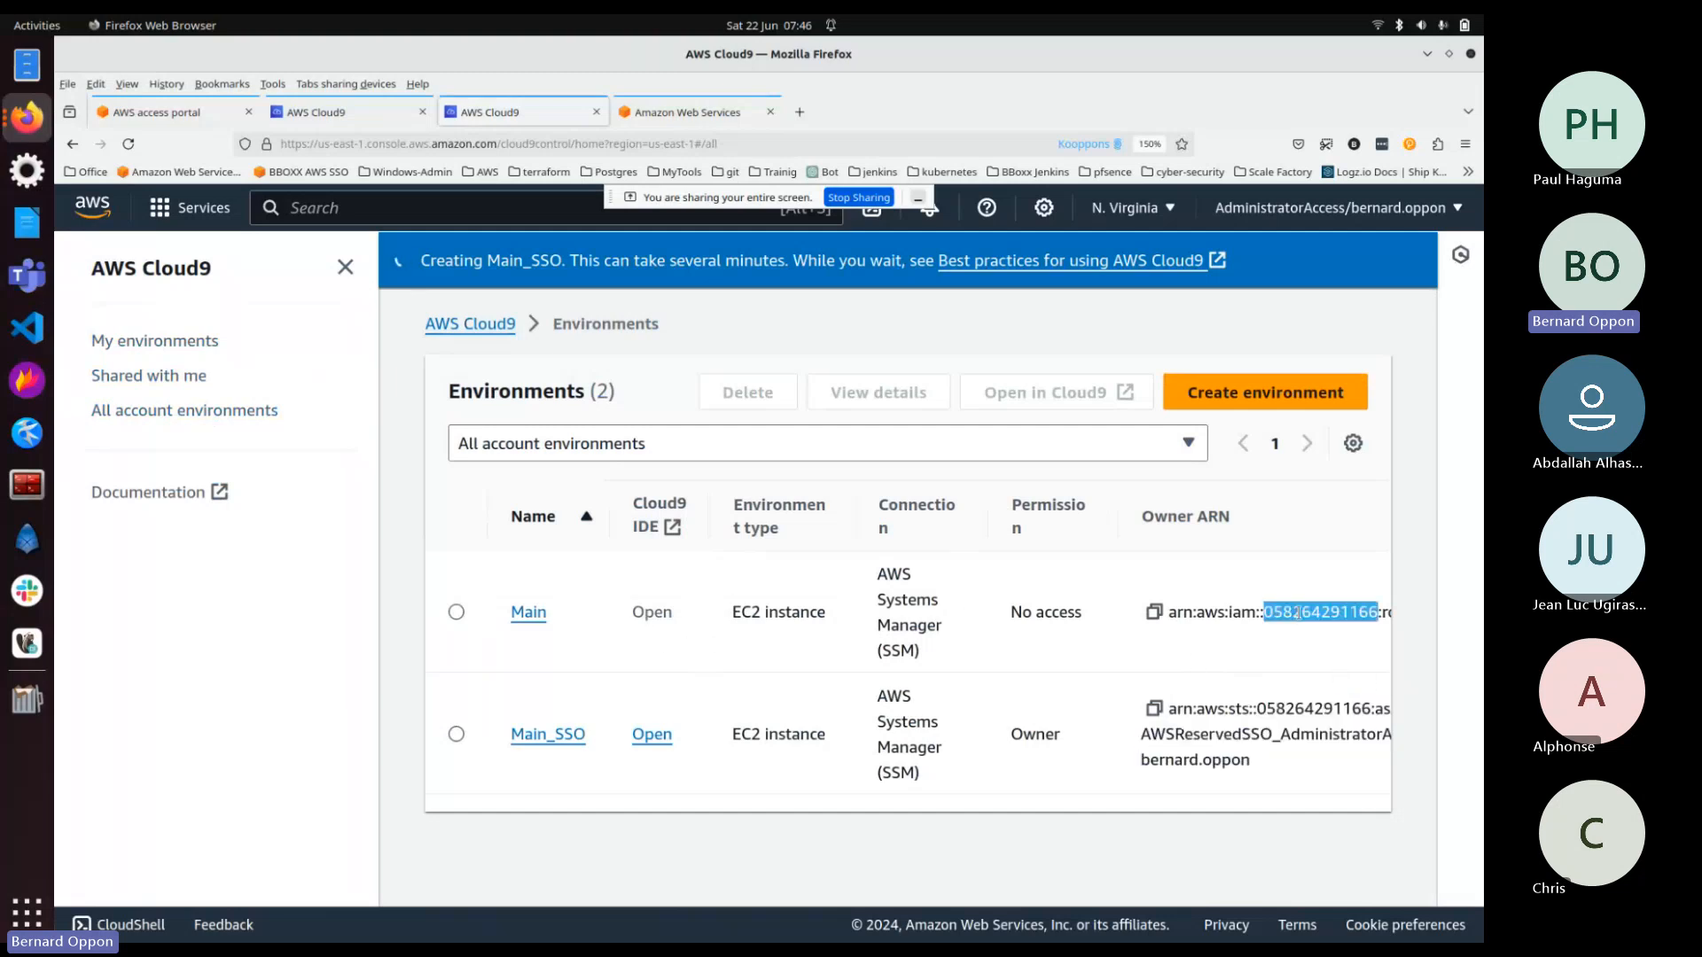
click(1299, 613)
double_click(1204, 709)
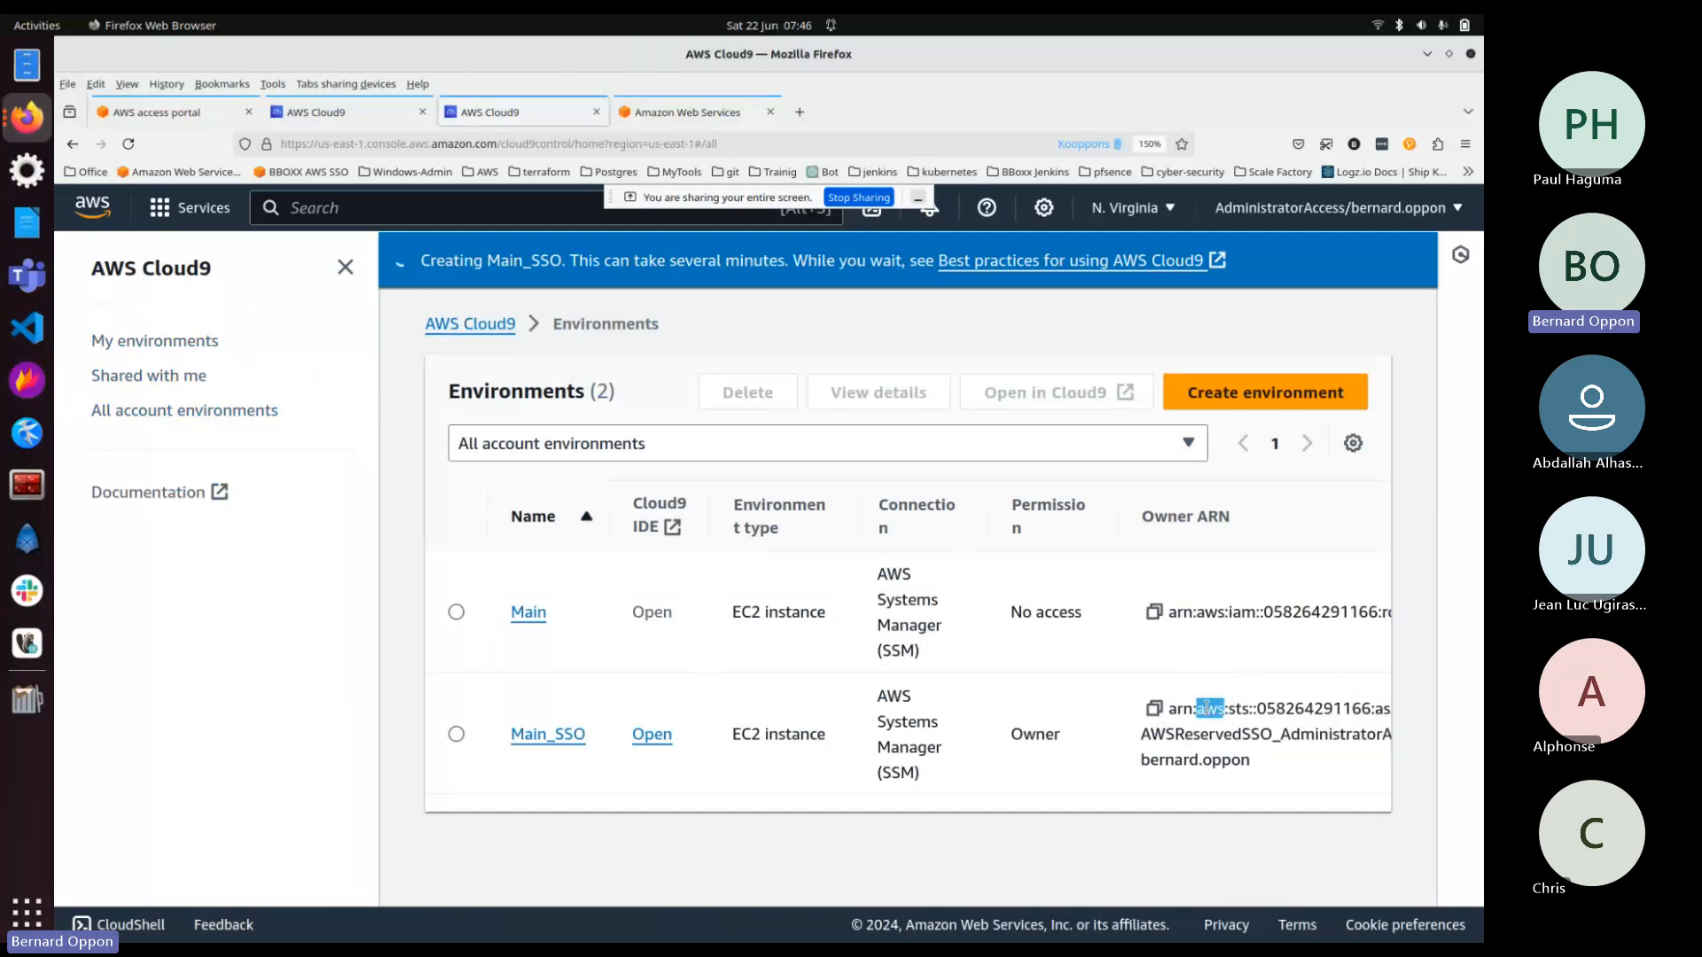
click(1204, 709)
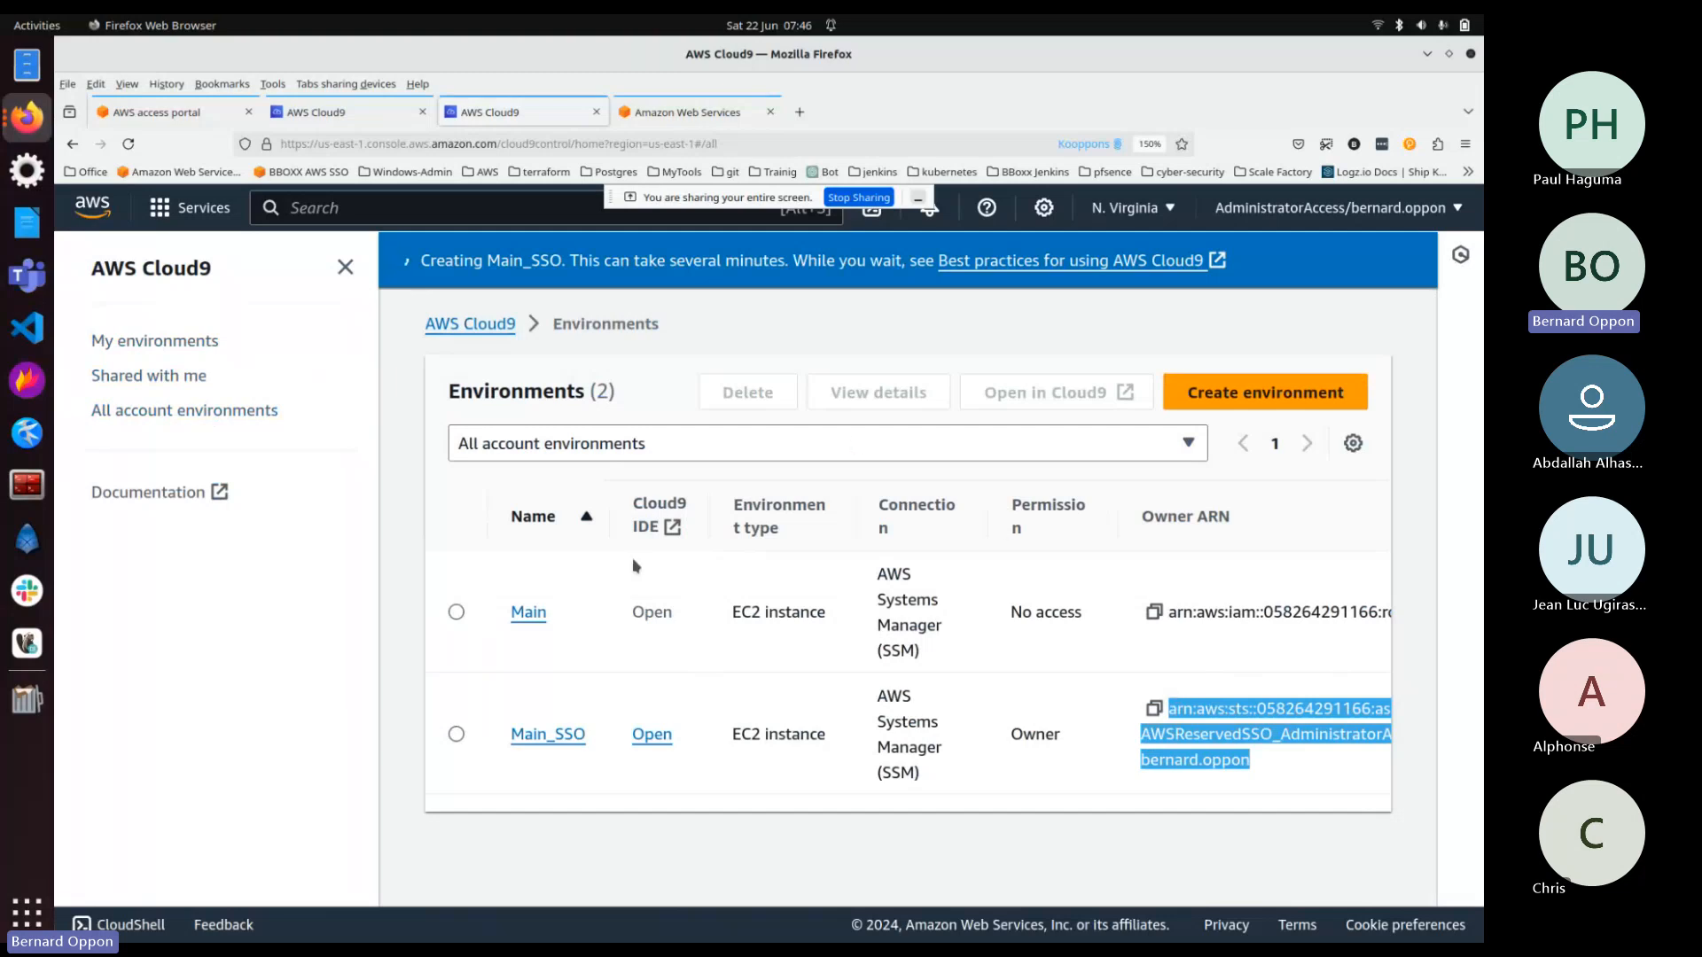
Step: Open the Main_SSO environment in the Cloud9 IDE and close the environments list page
click(654, 734)
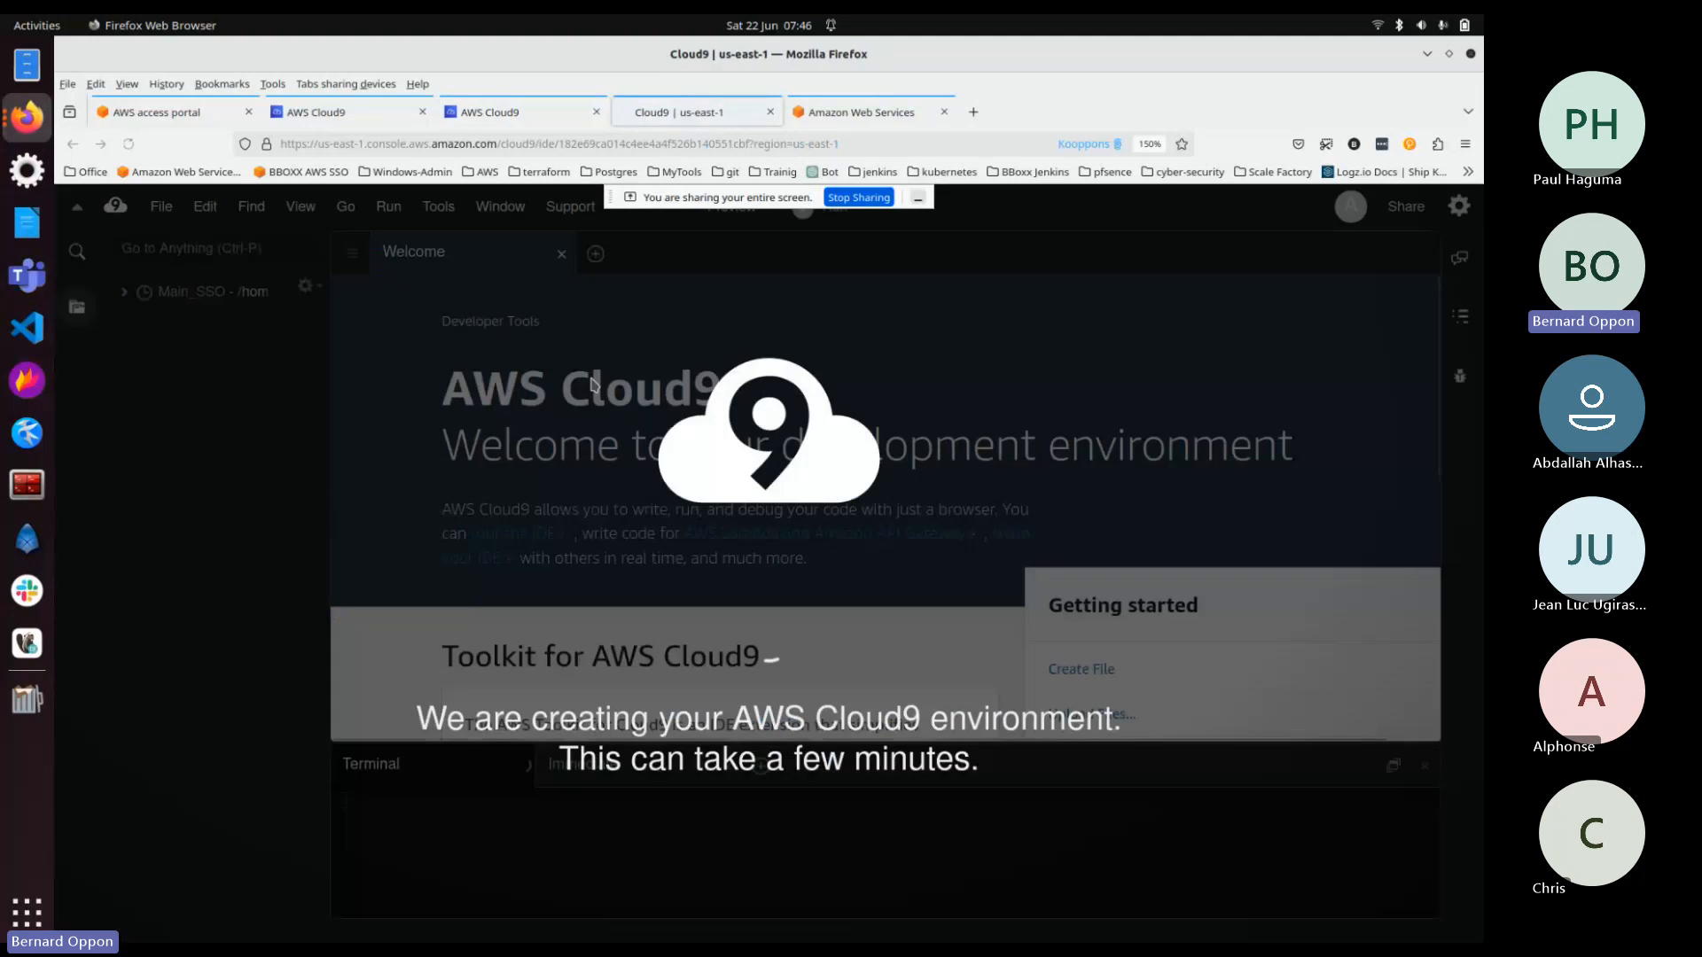
middle_click(479, 118)
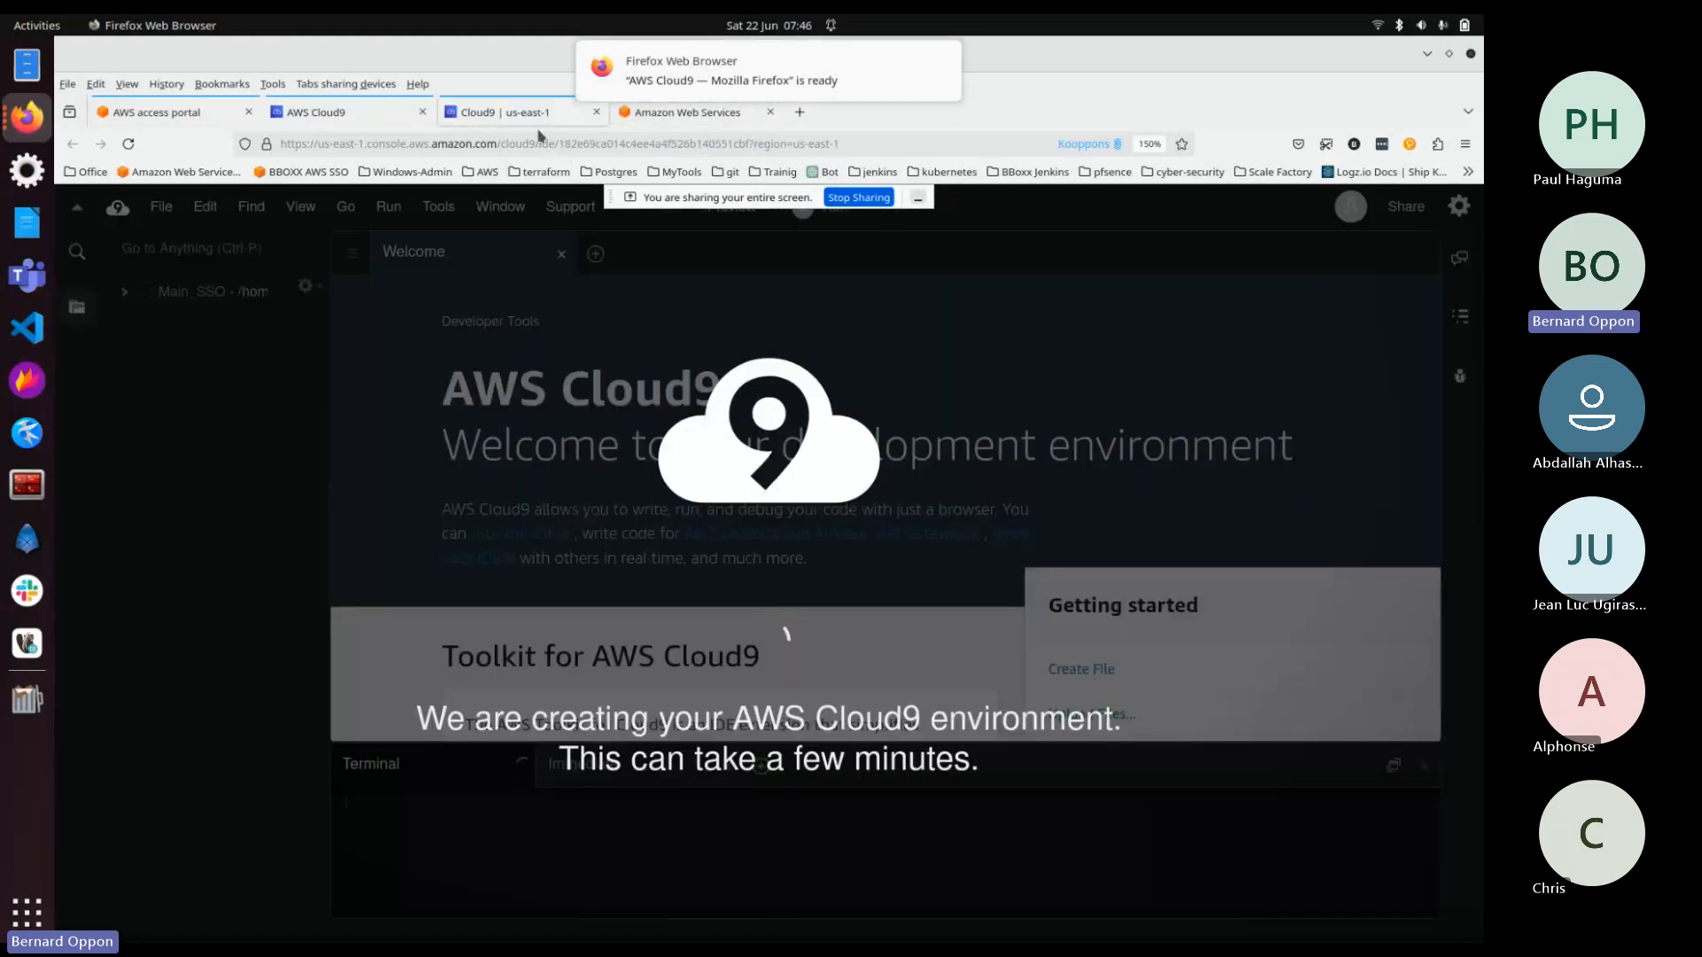
Step: Return to the earlier Cloud9 Create environment page and reload it to sign in to the console again
click(353, 111)
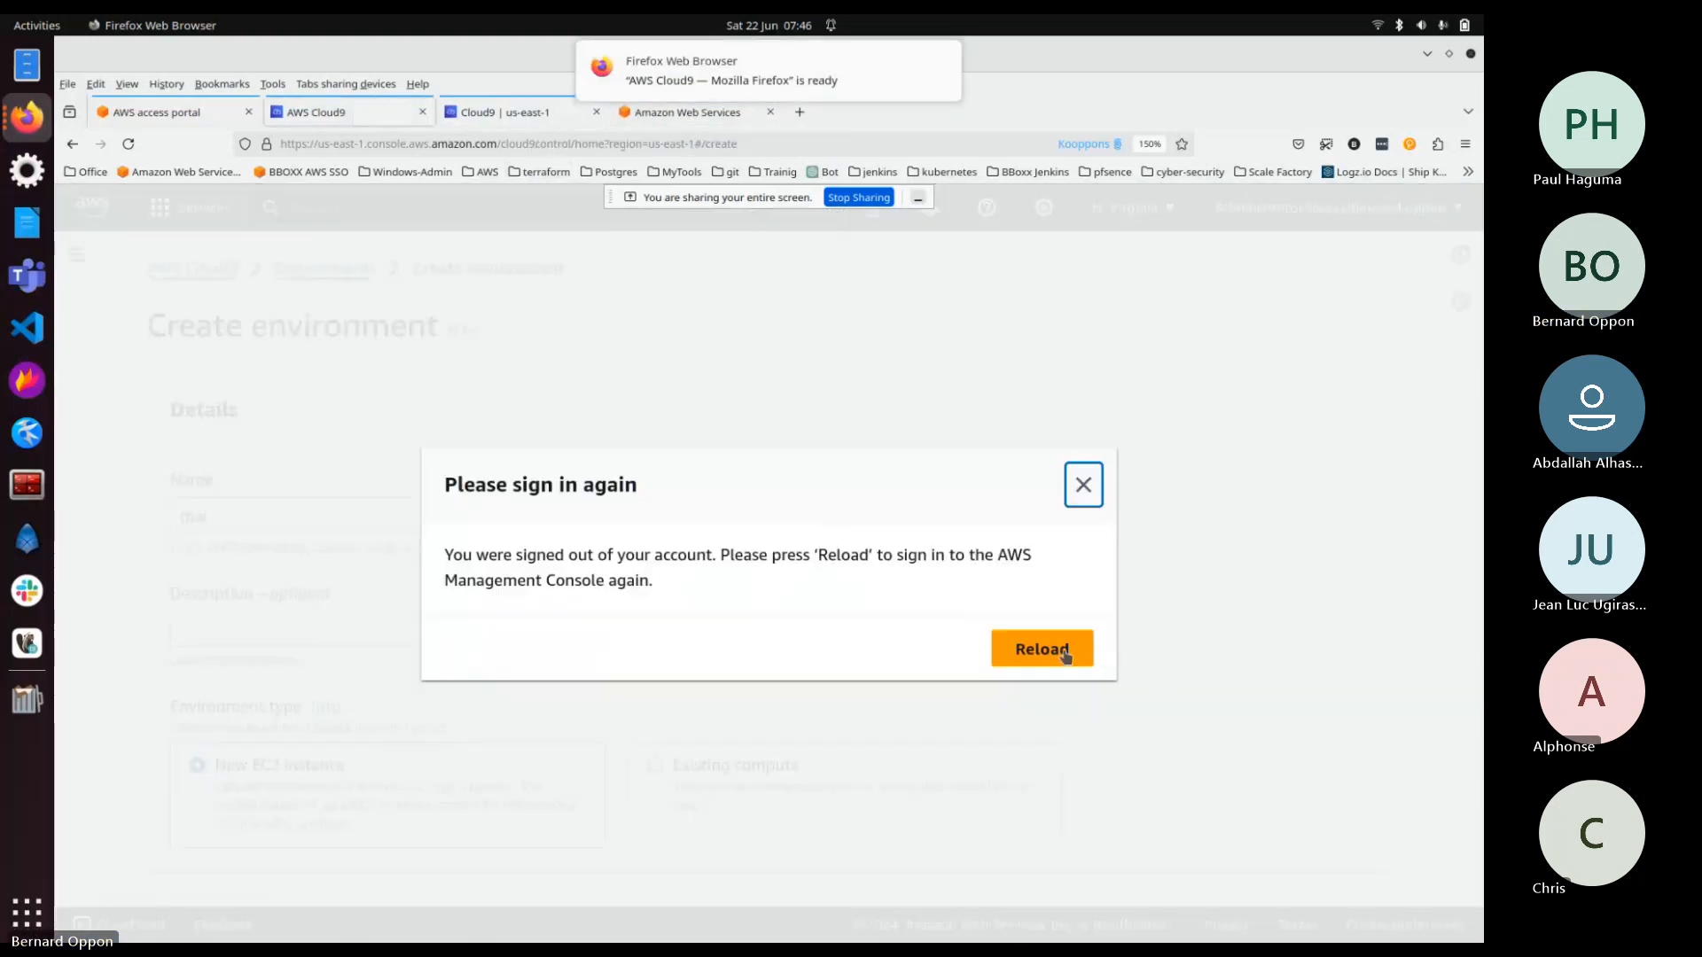
click(1042, 649)
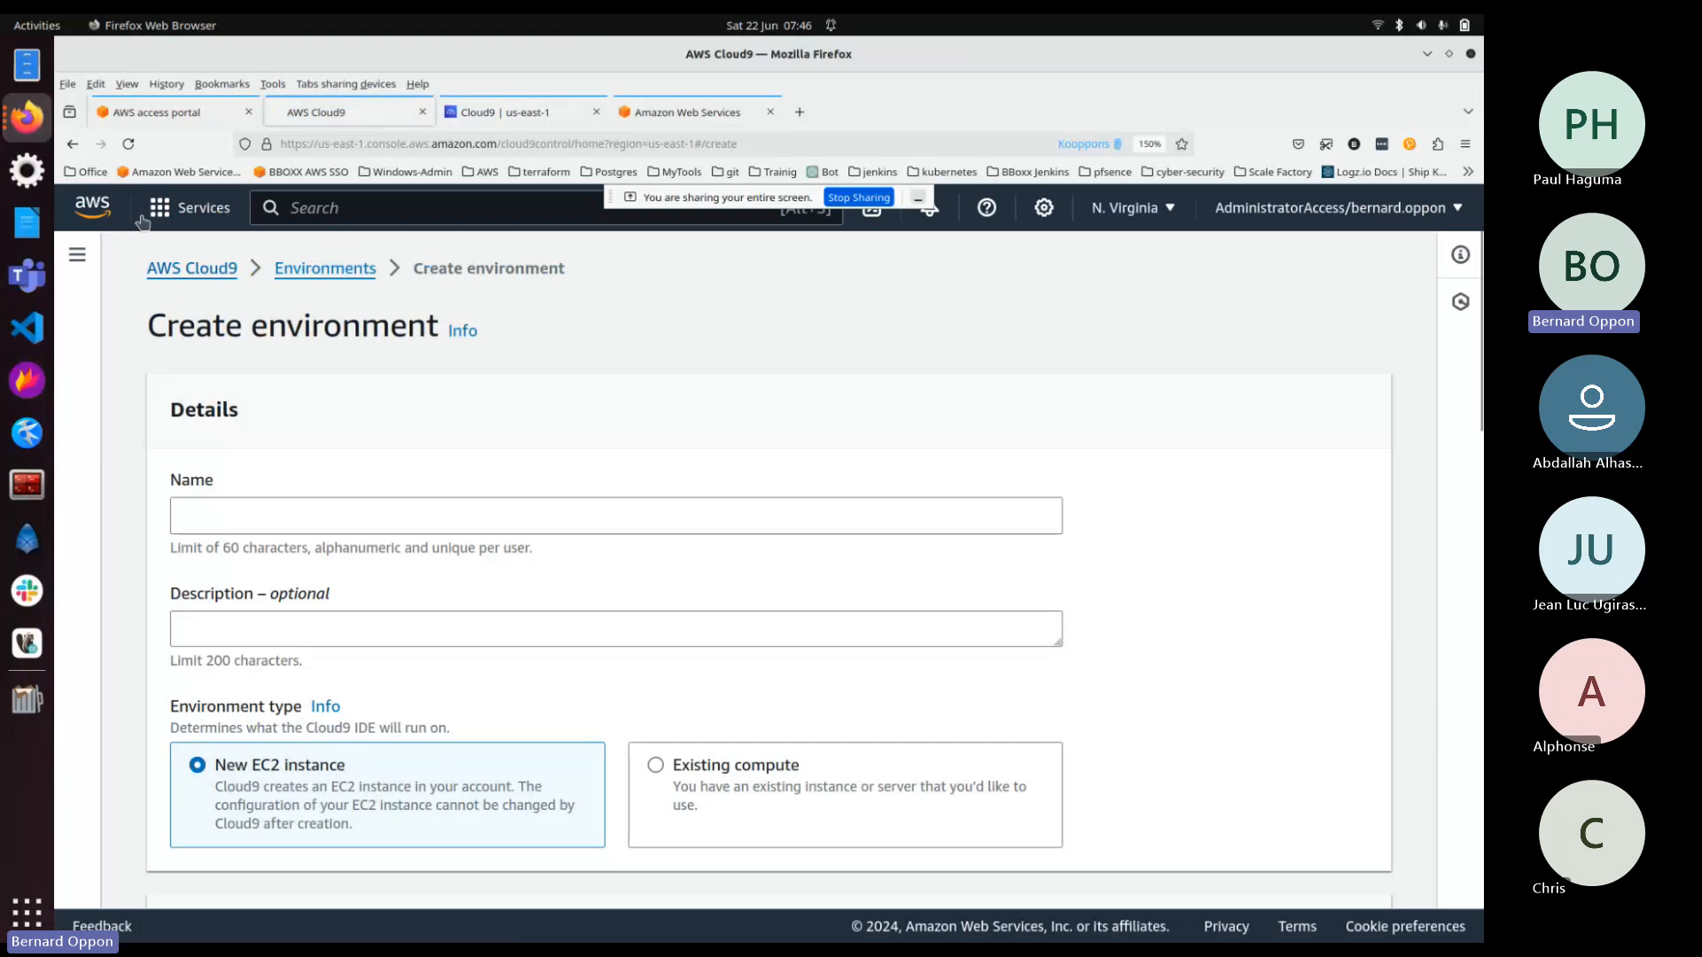
click(218, 217)
click(219, 219)
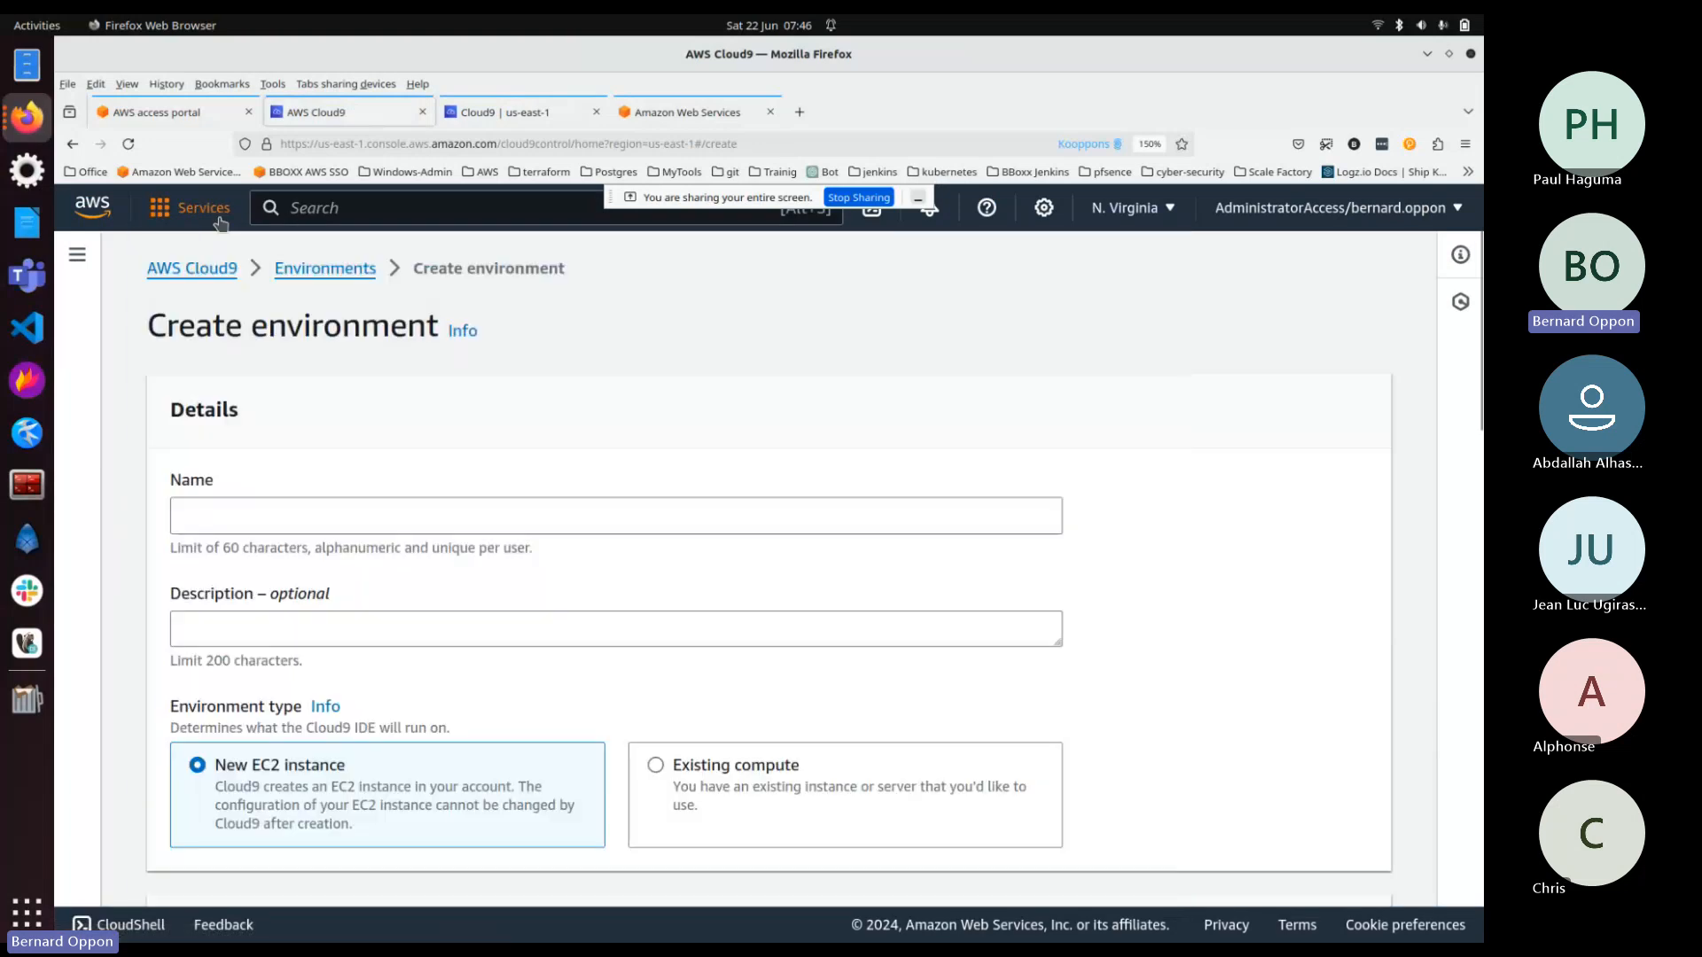
Step: Search the AWS services for ec2 and open the EC2 dashboard
click(218, 213)
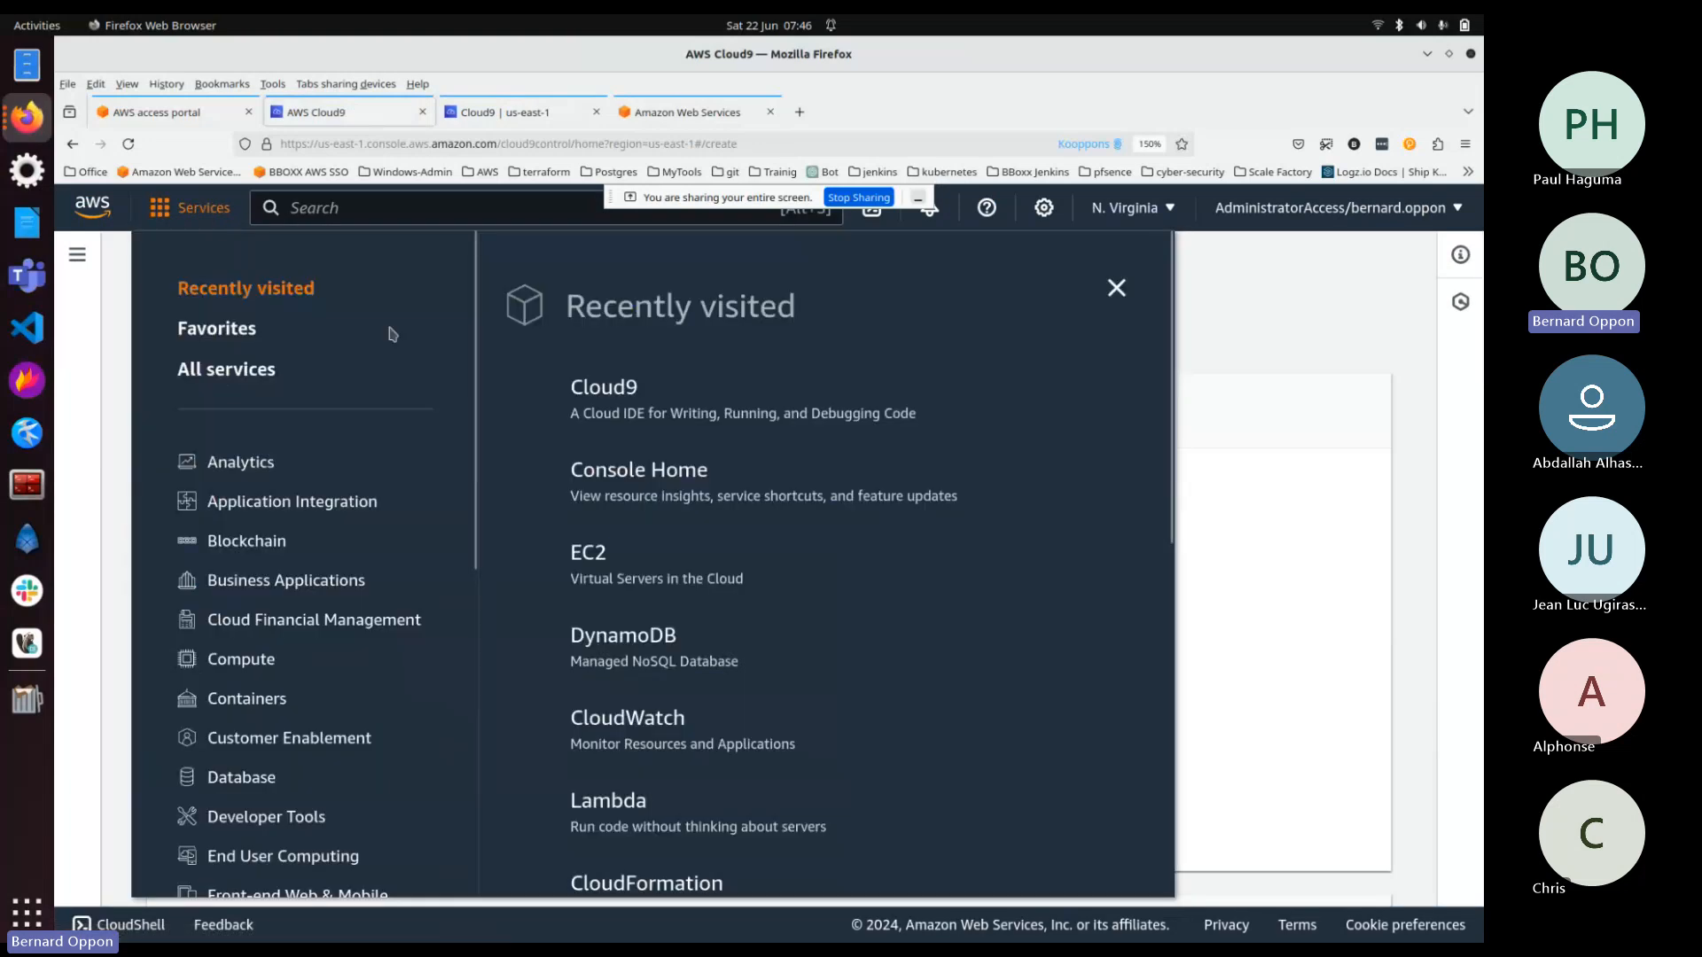
click(376, 209)
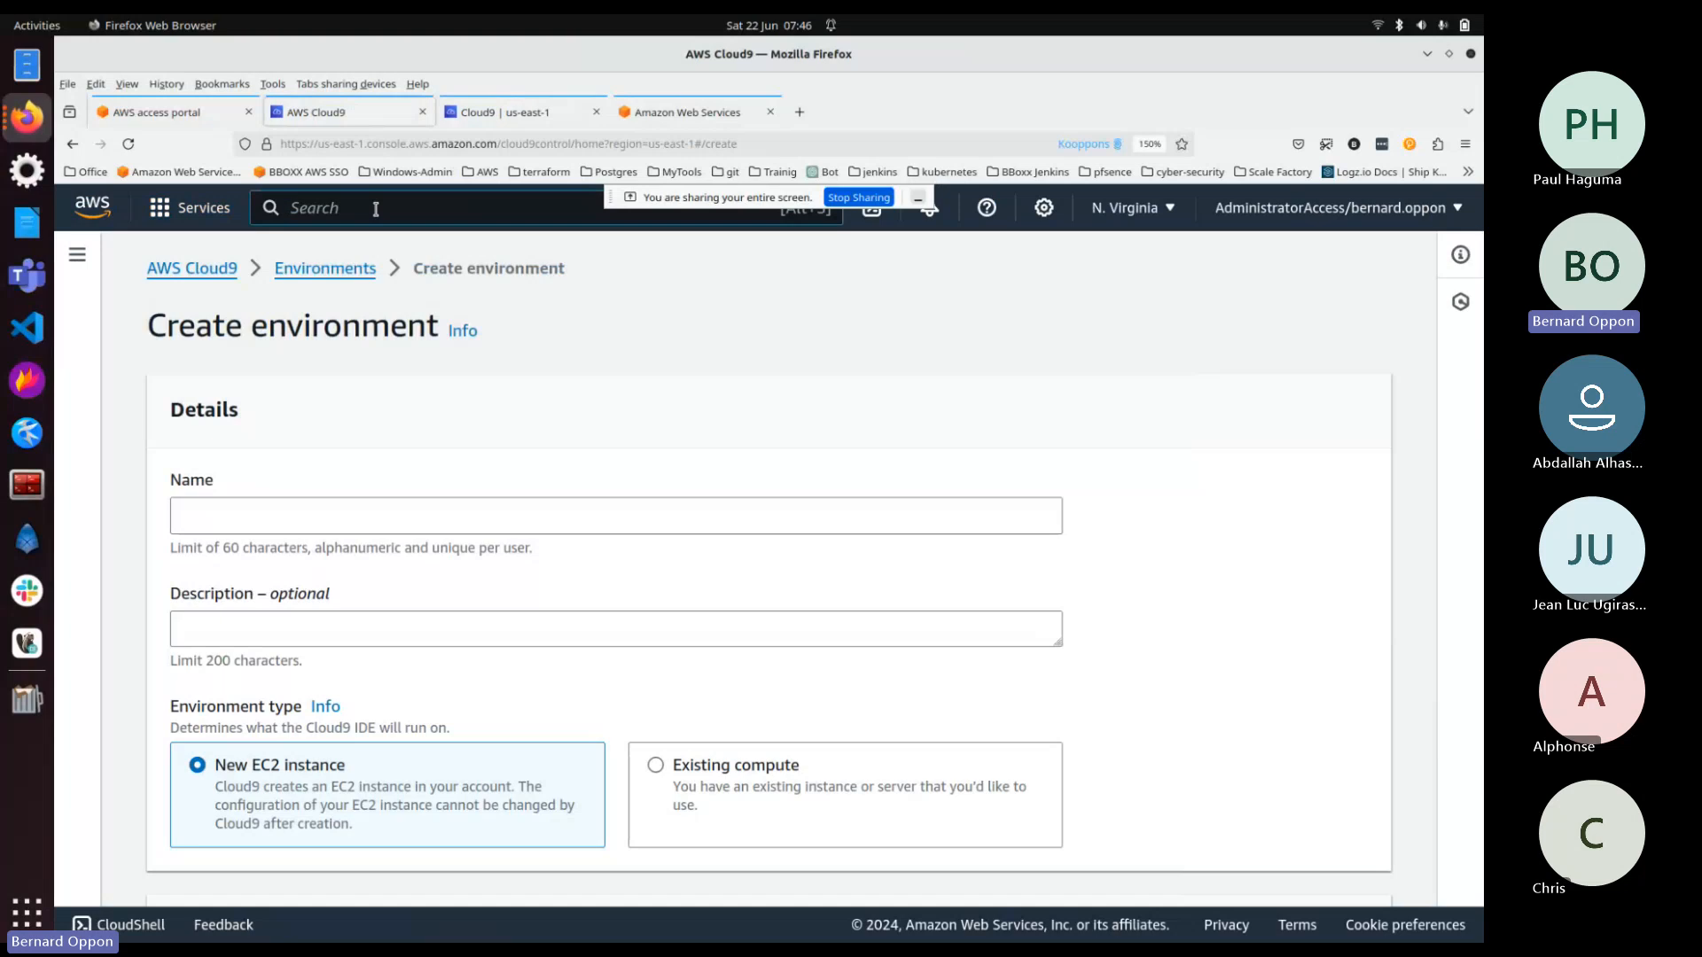
click(918, 199)
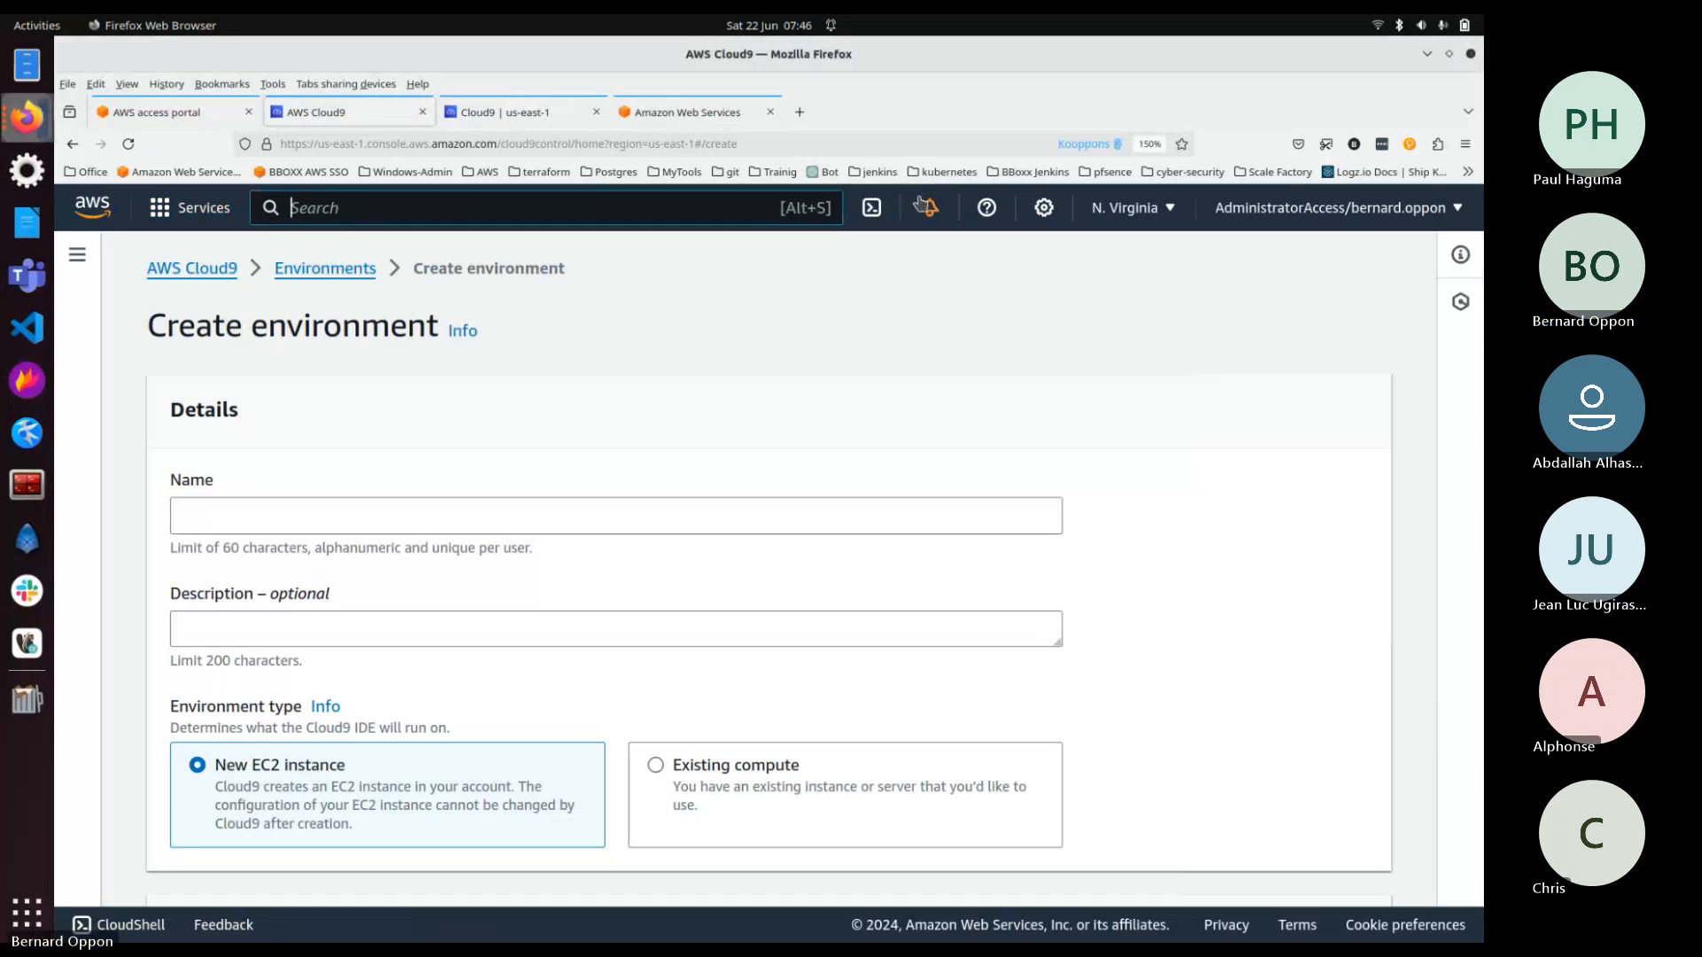
click(297, 210)
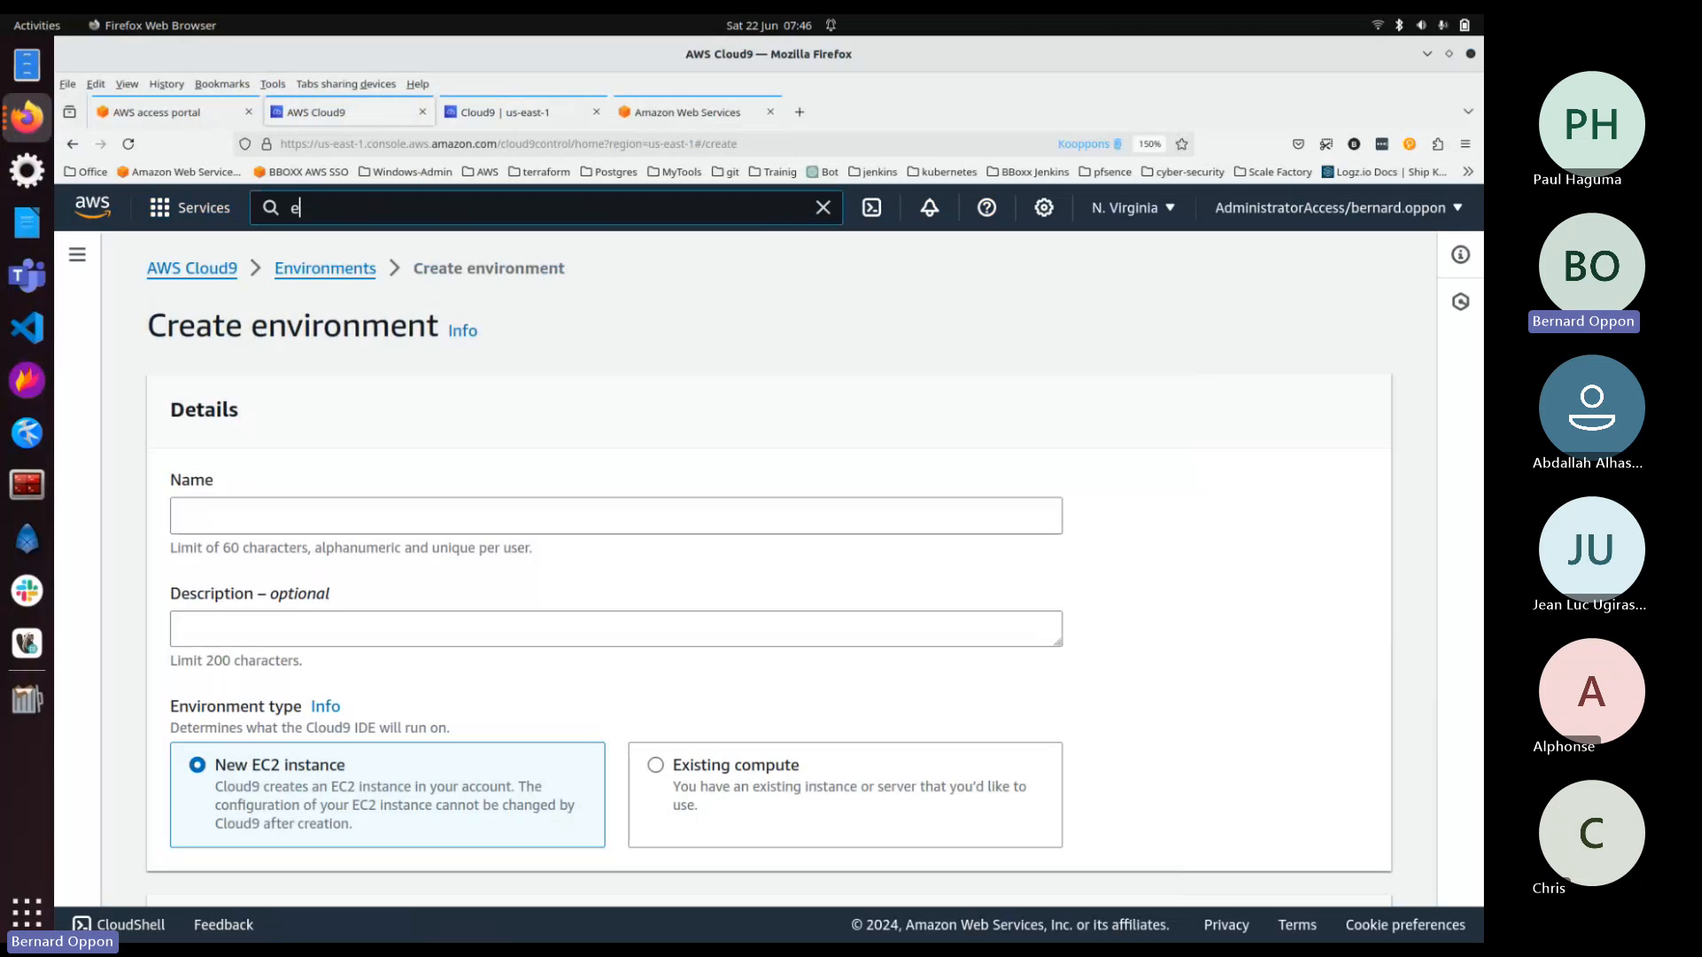
text(ec2)
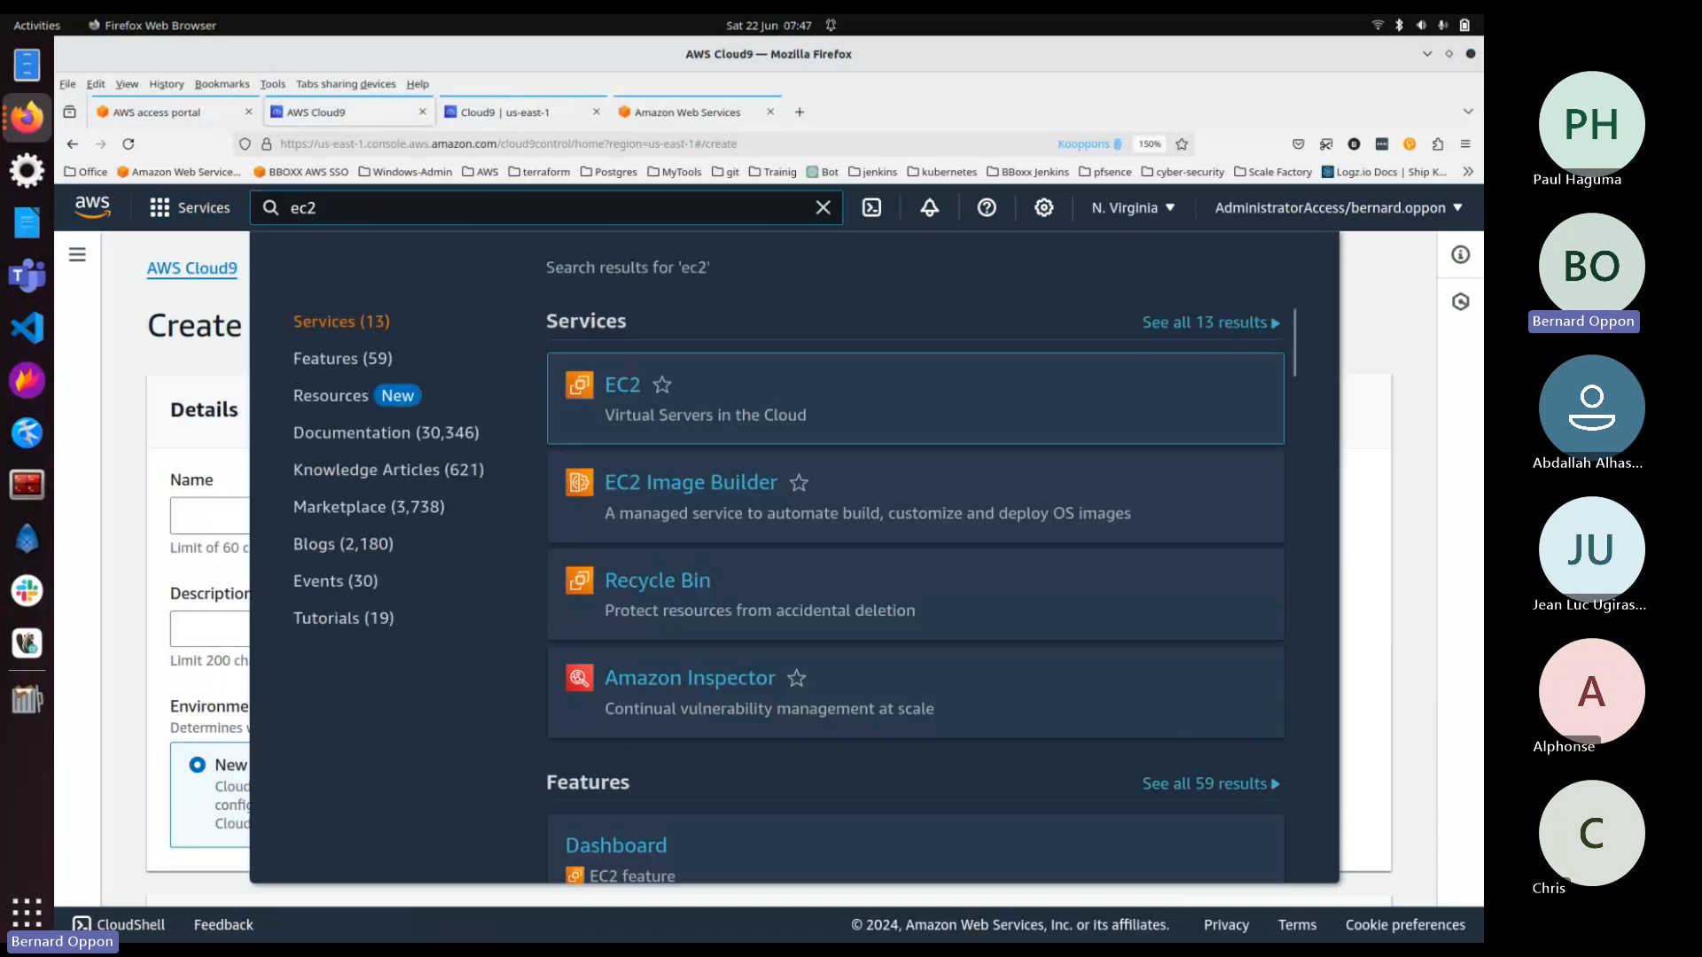
mouse_move(622, 394)
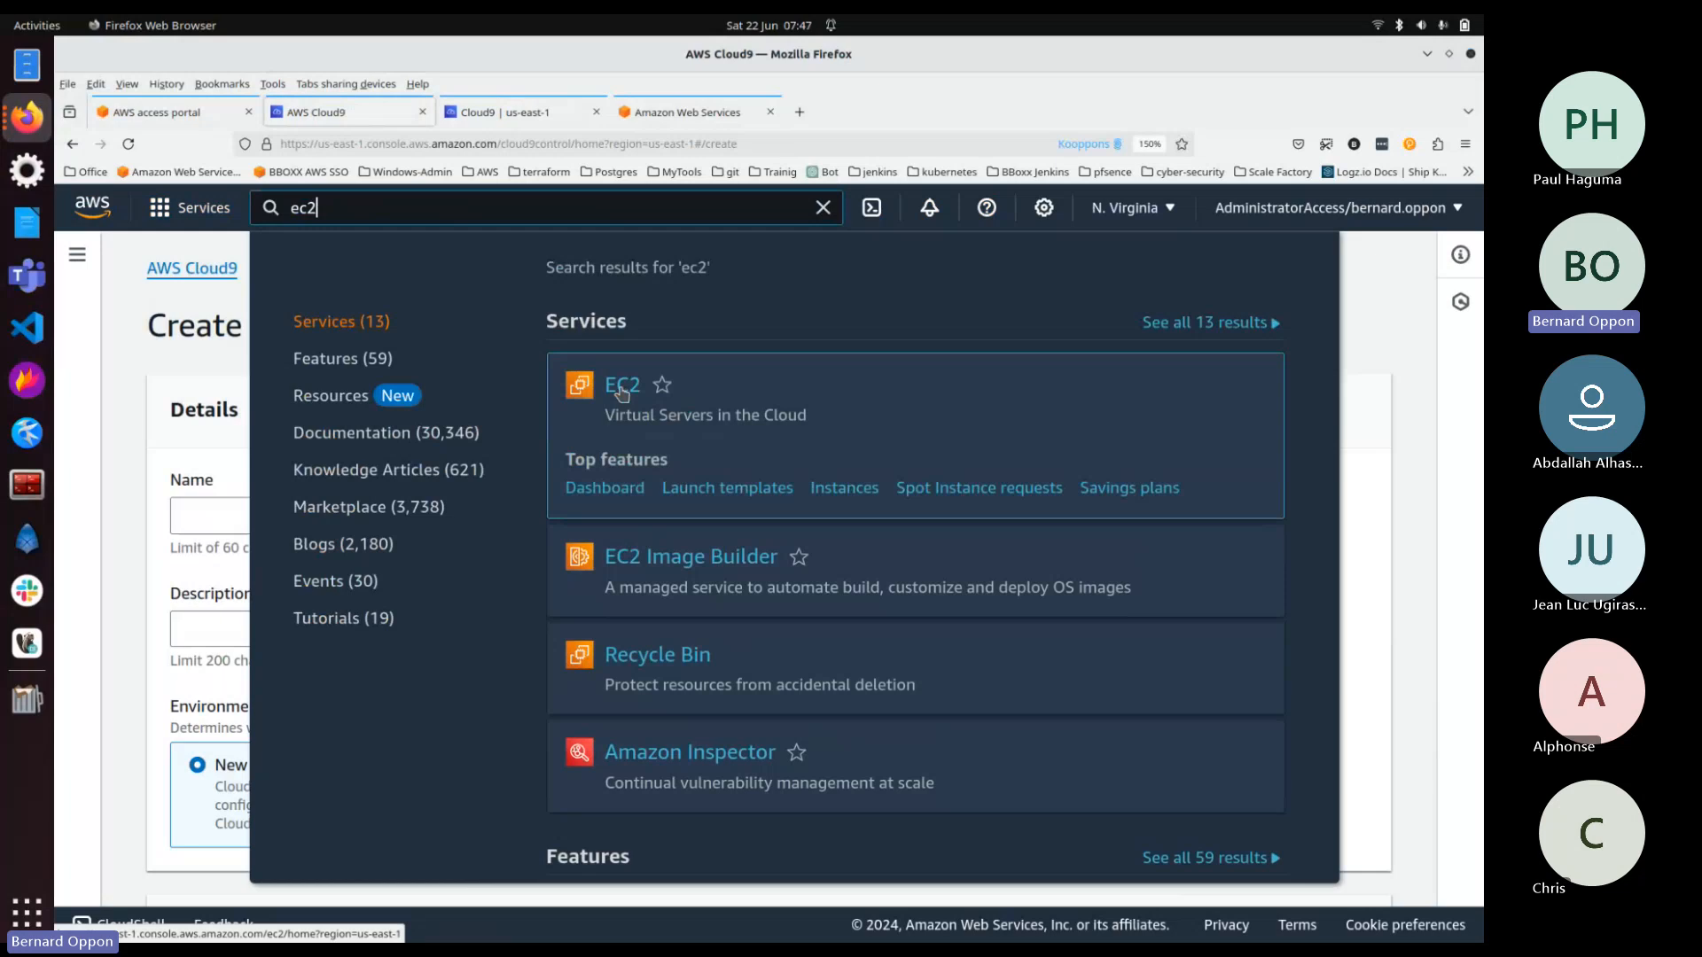
click(622, 389)
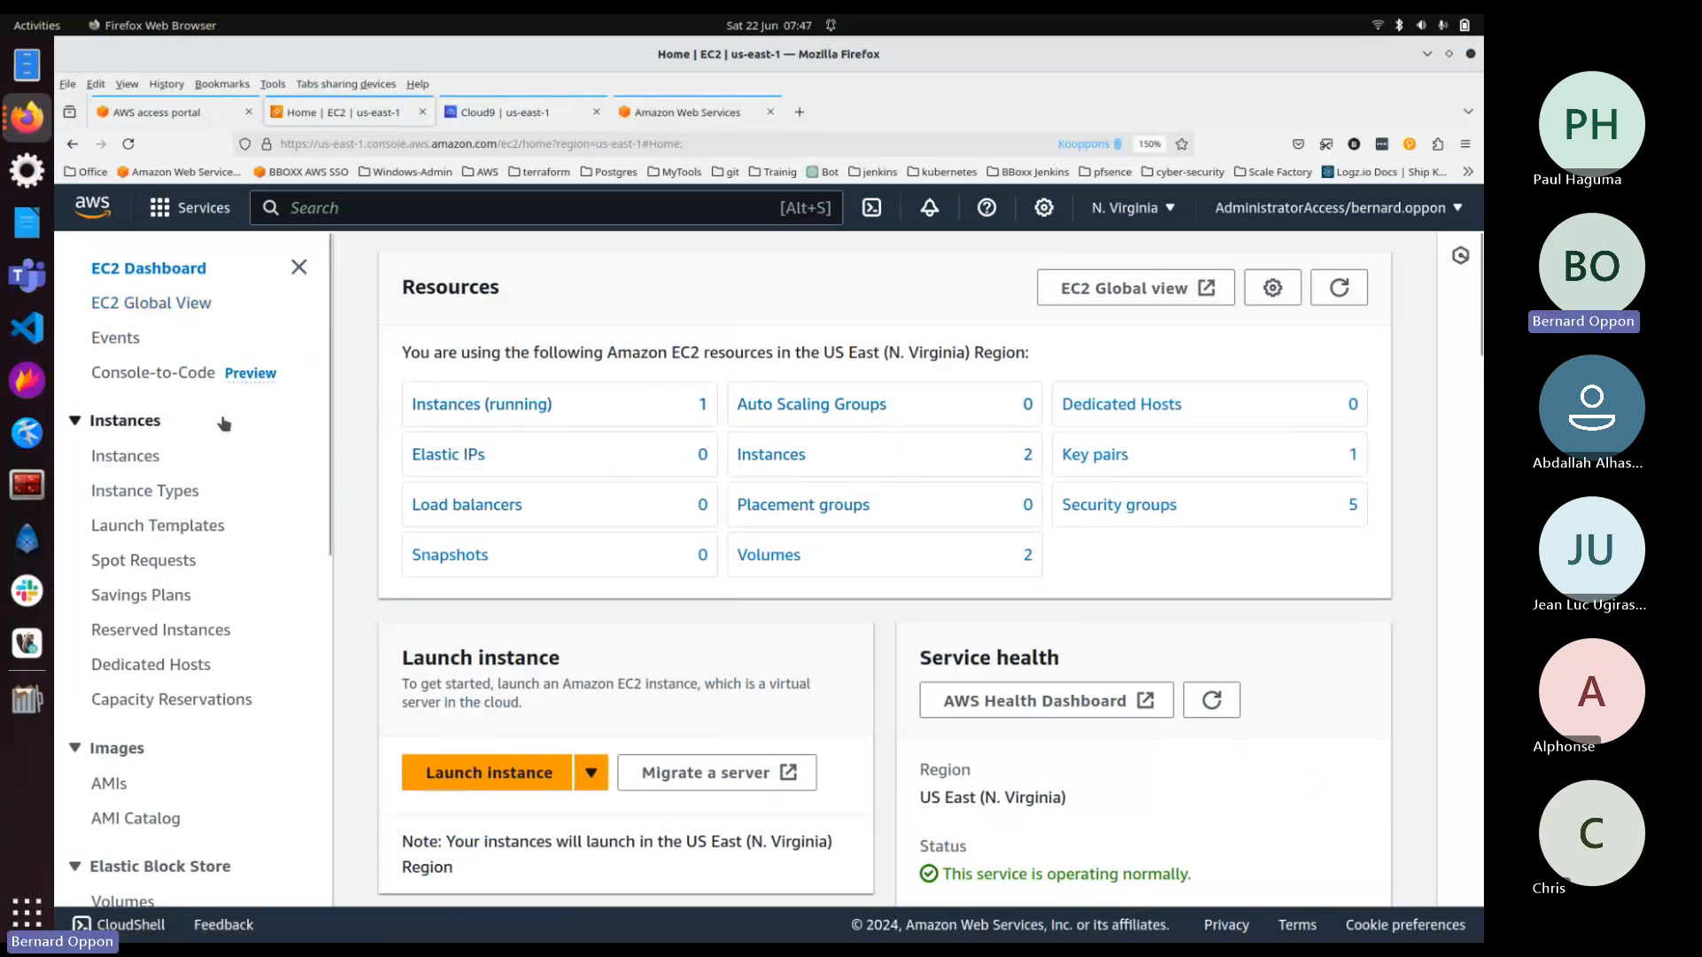
Step: List the EC2 instances, widen the Name column and check the state of the Cloud9 Main instance
click(126, 455)
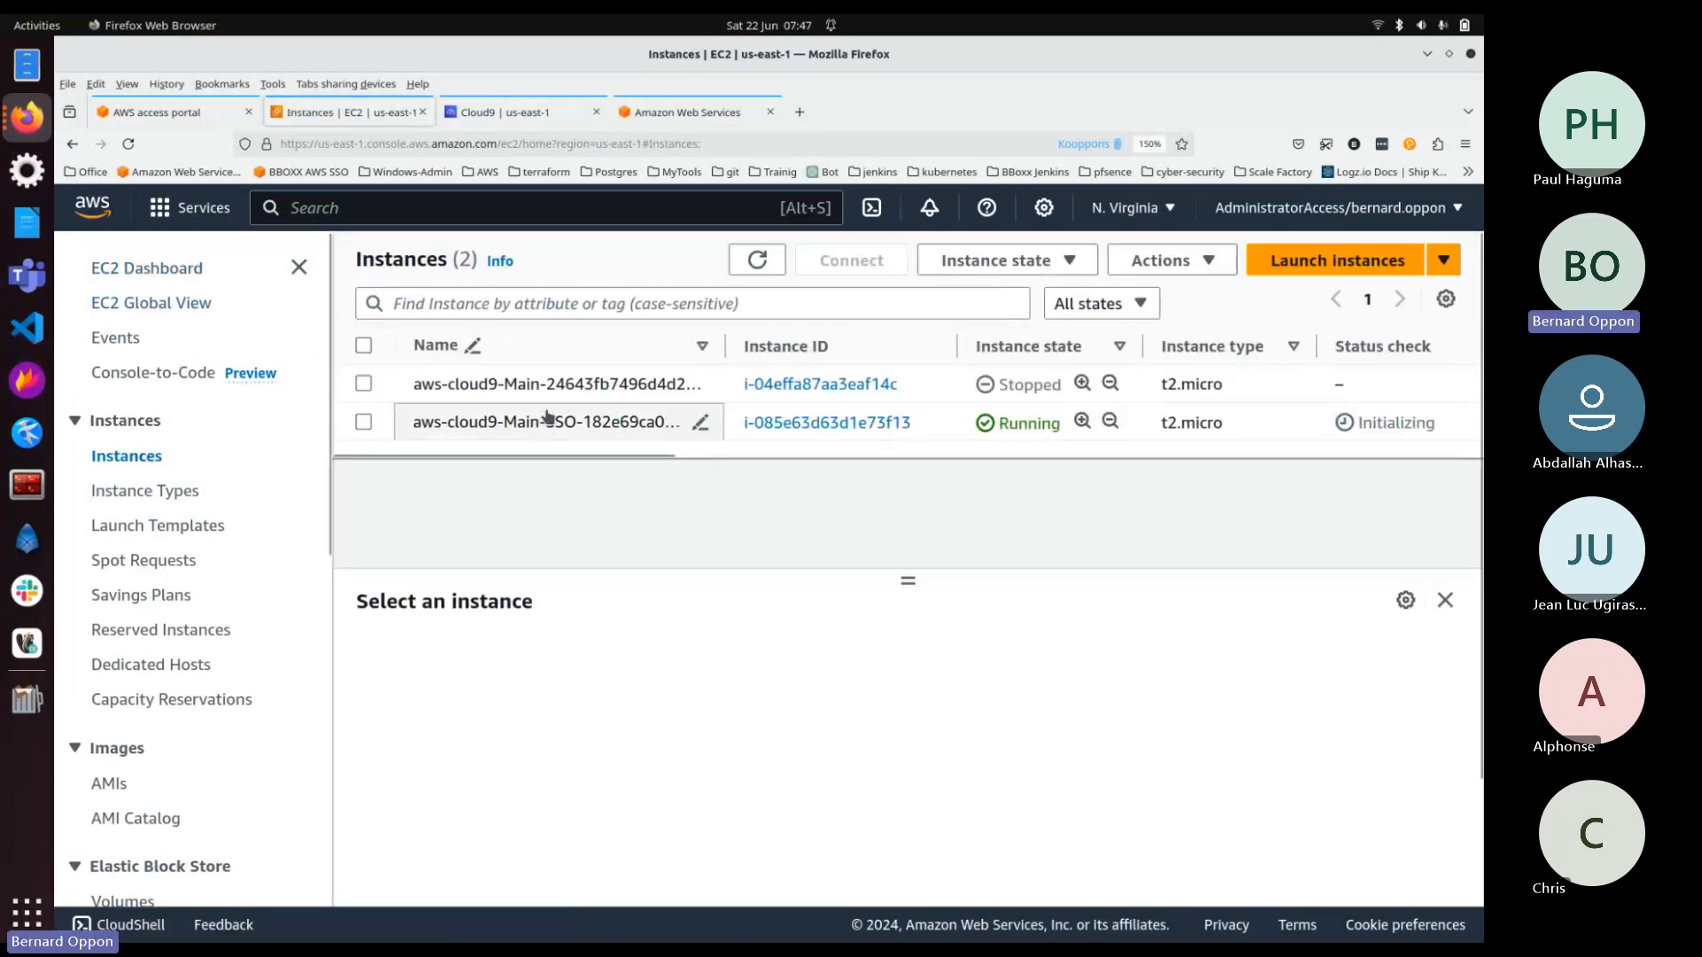
drag(725, 347, 788, 347)
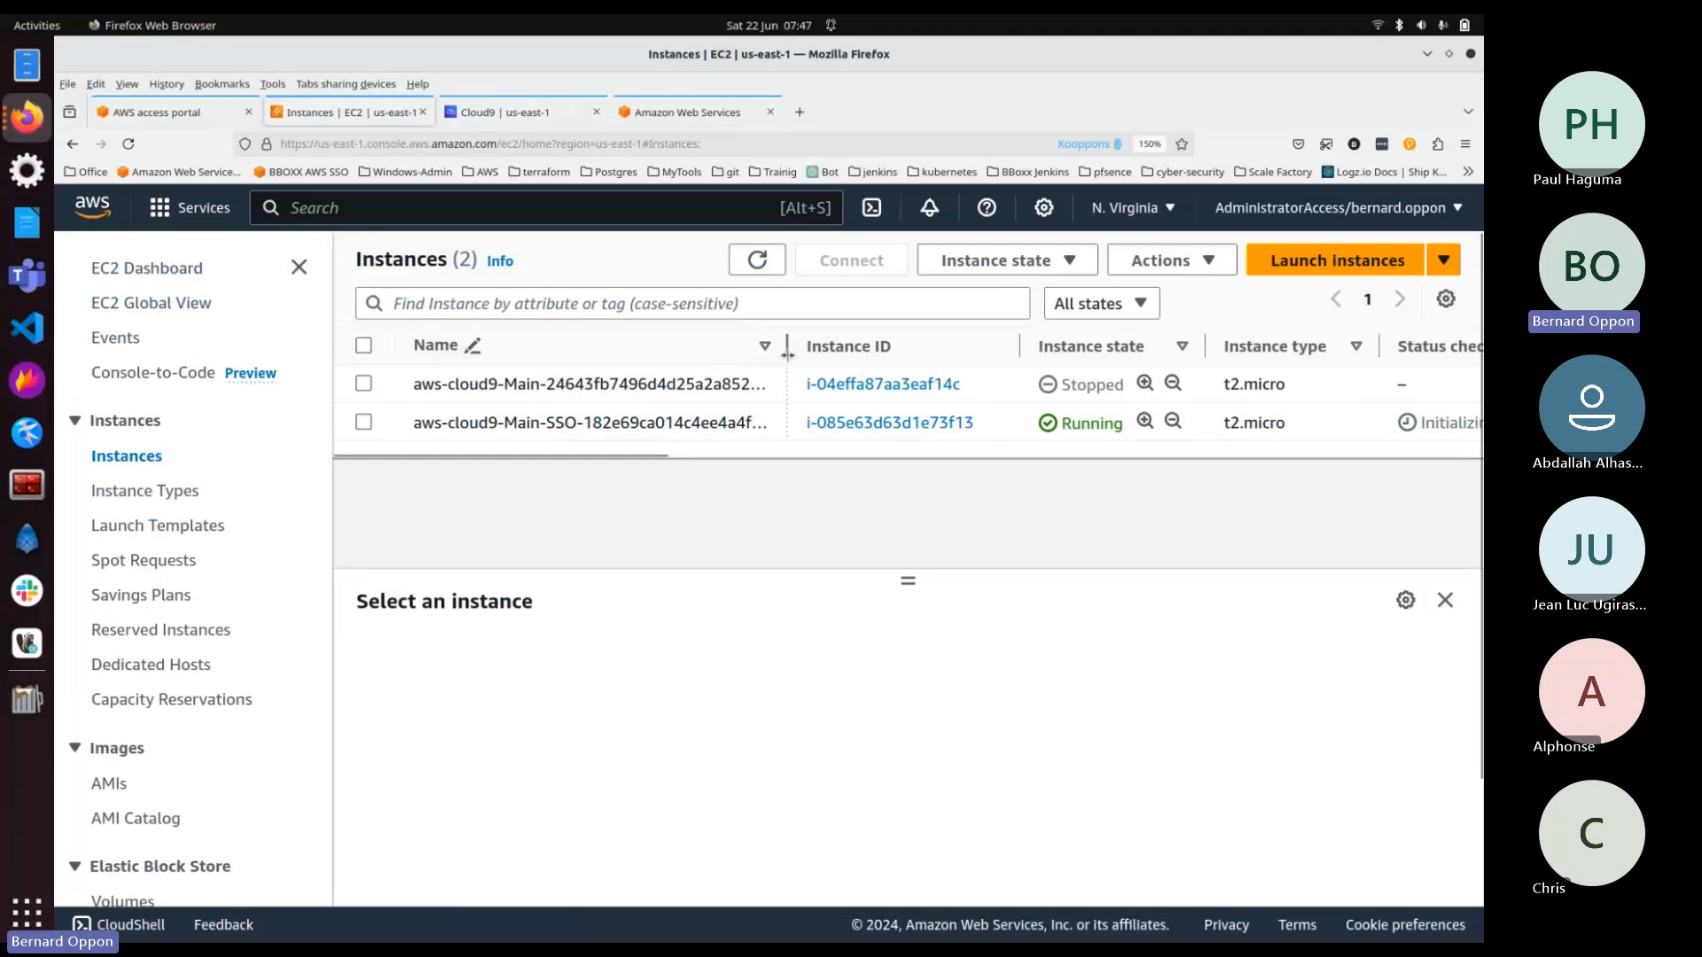
double_click(1065, 384)
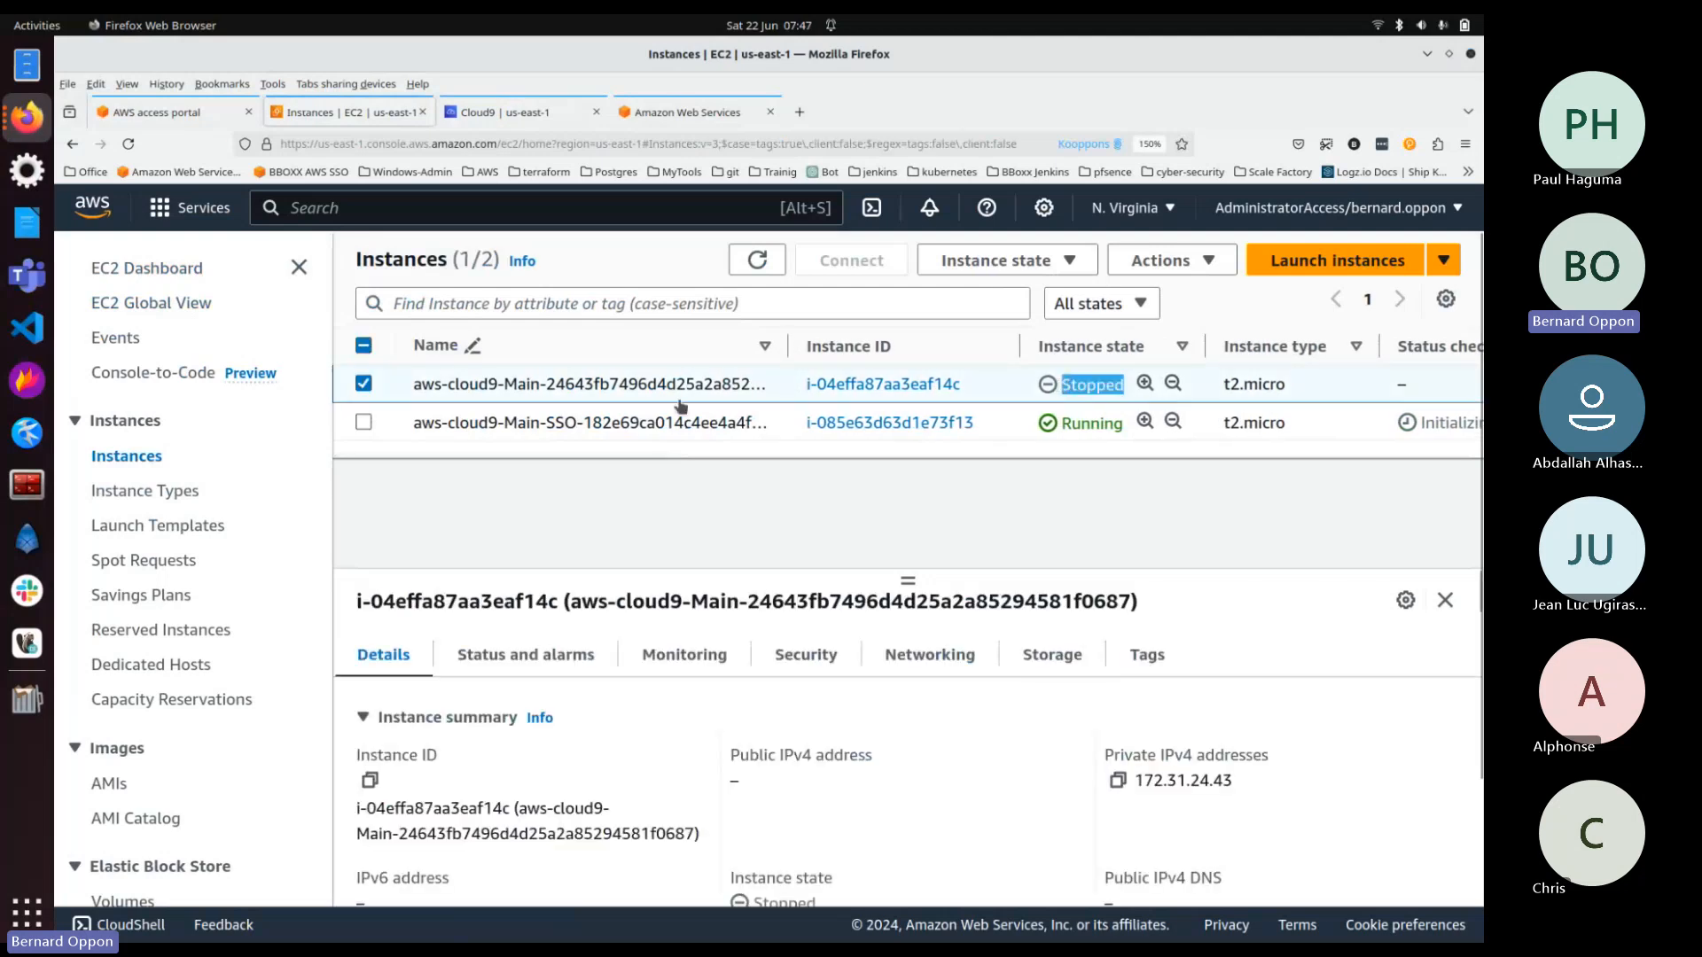
click(364, 388)
Step: Start launching a new EC2 instance and name it with the owner's first name followed by _22_june_24_ssh
click(1321, 268)
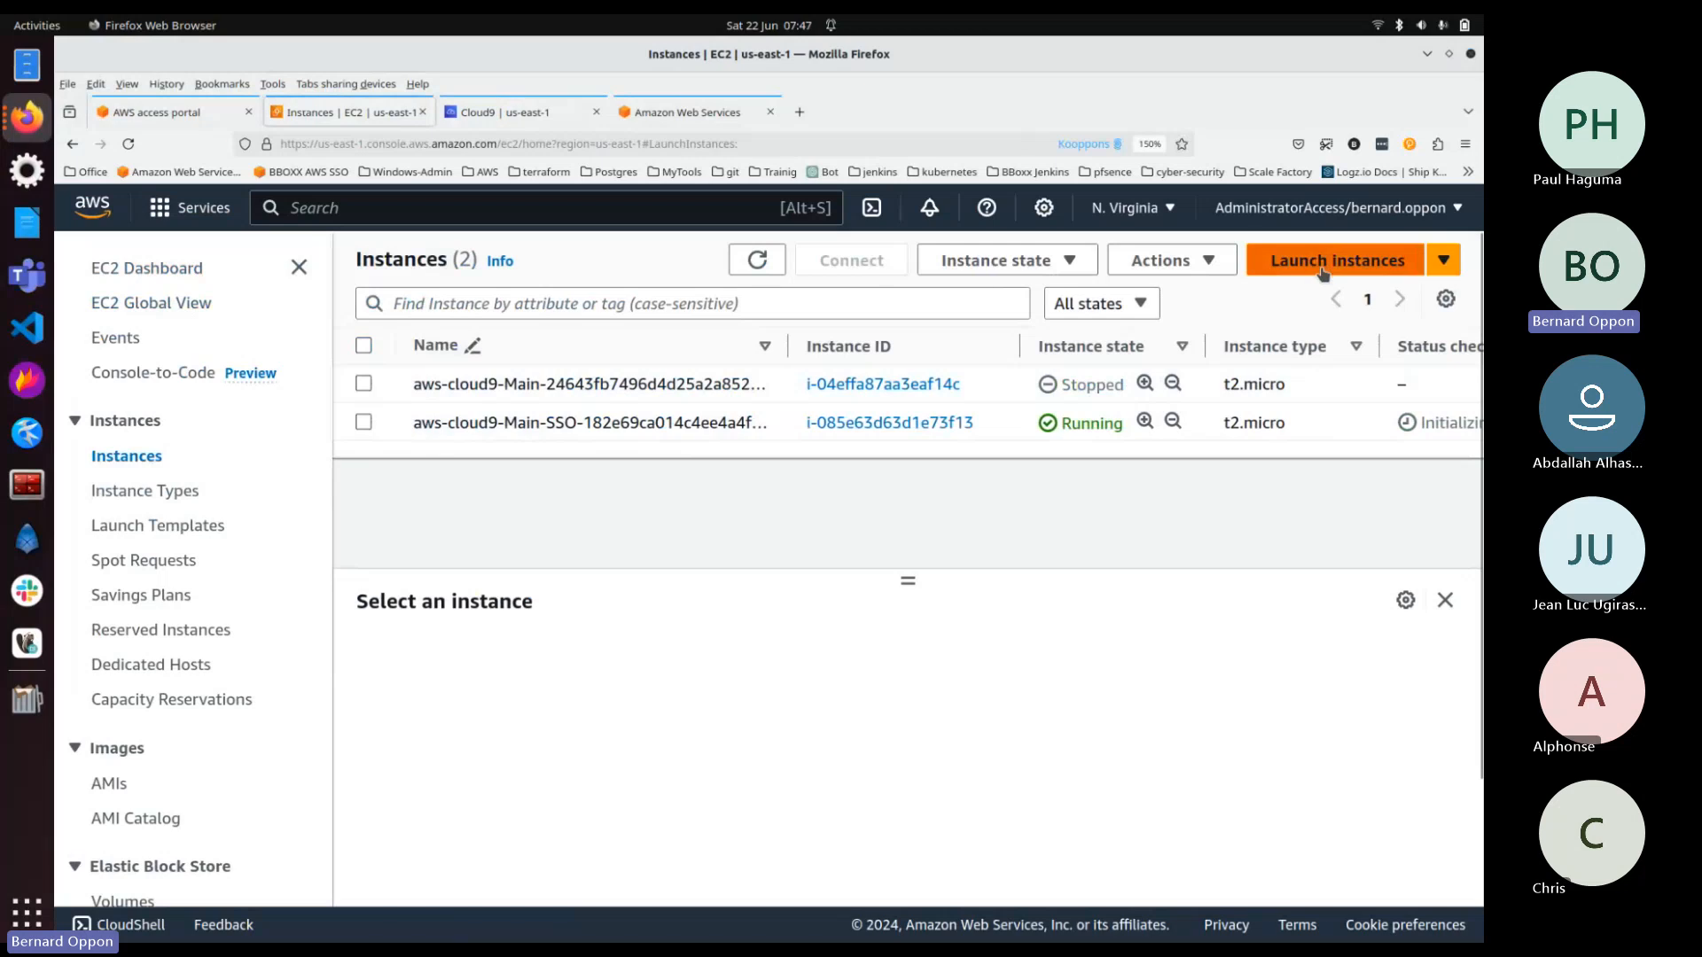
click(289, 577)
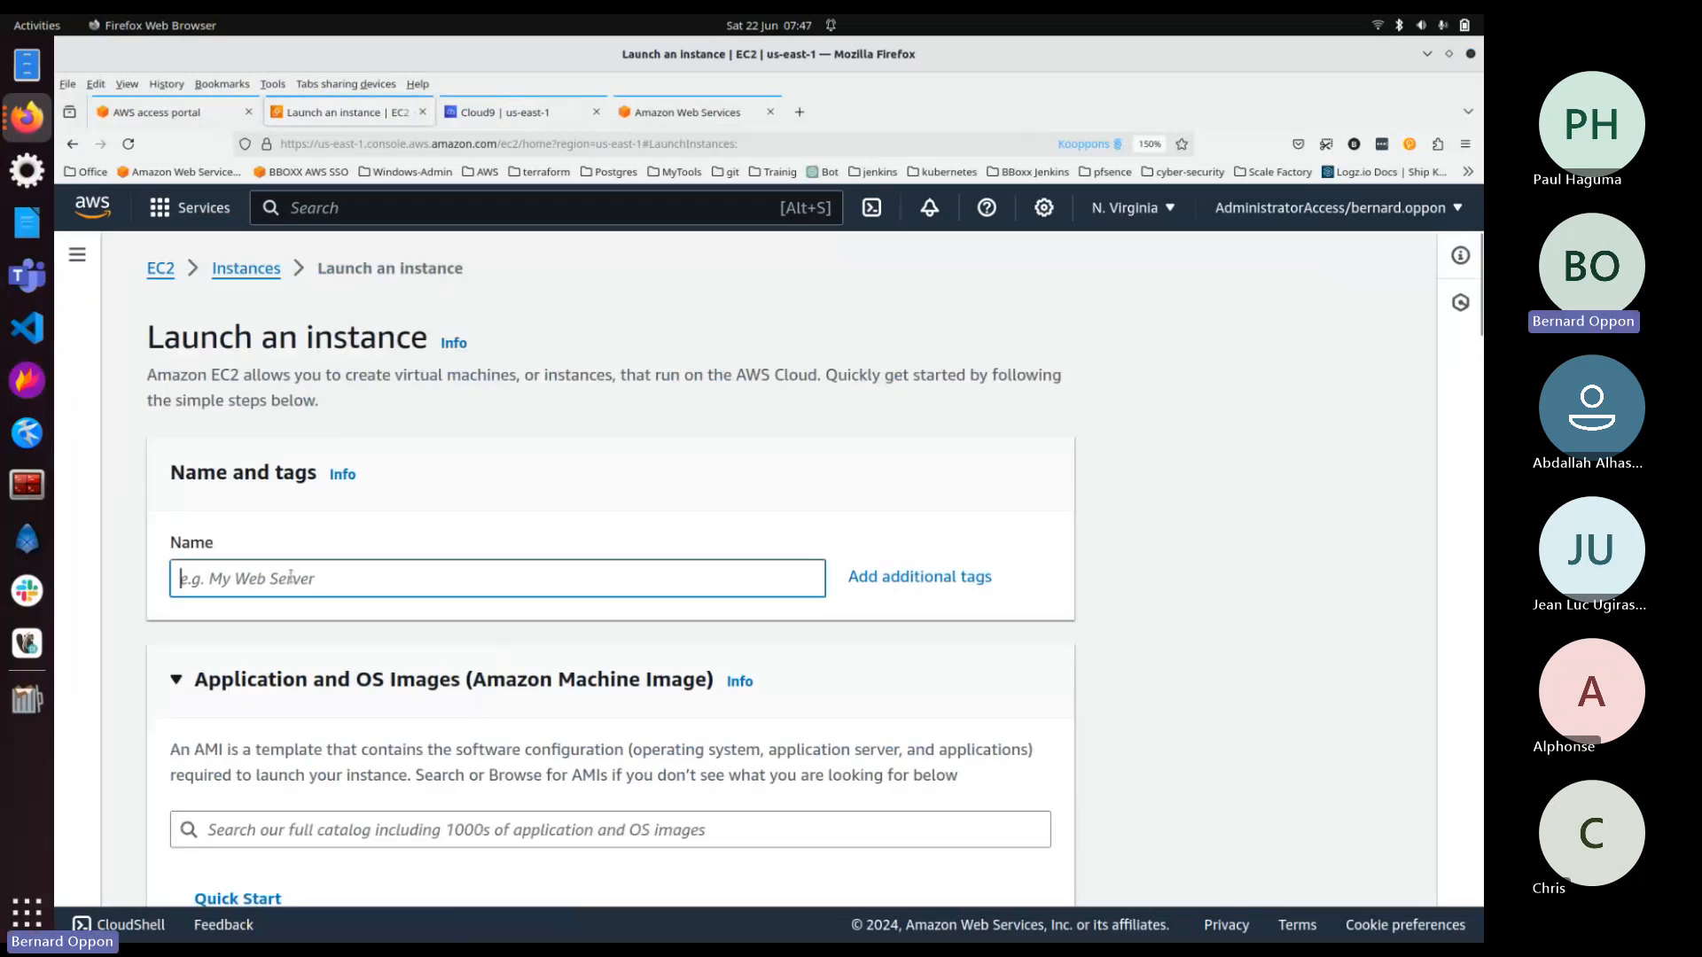
text(B)
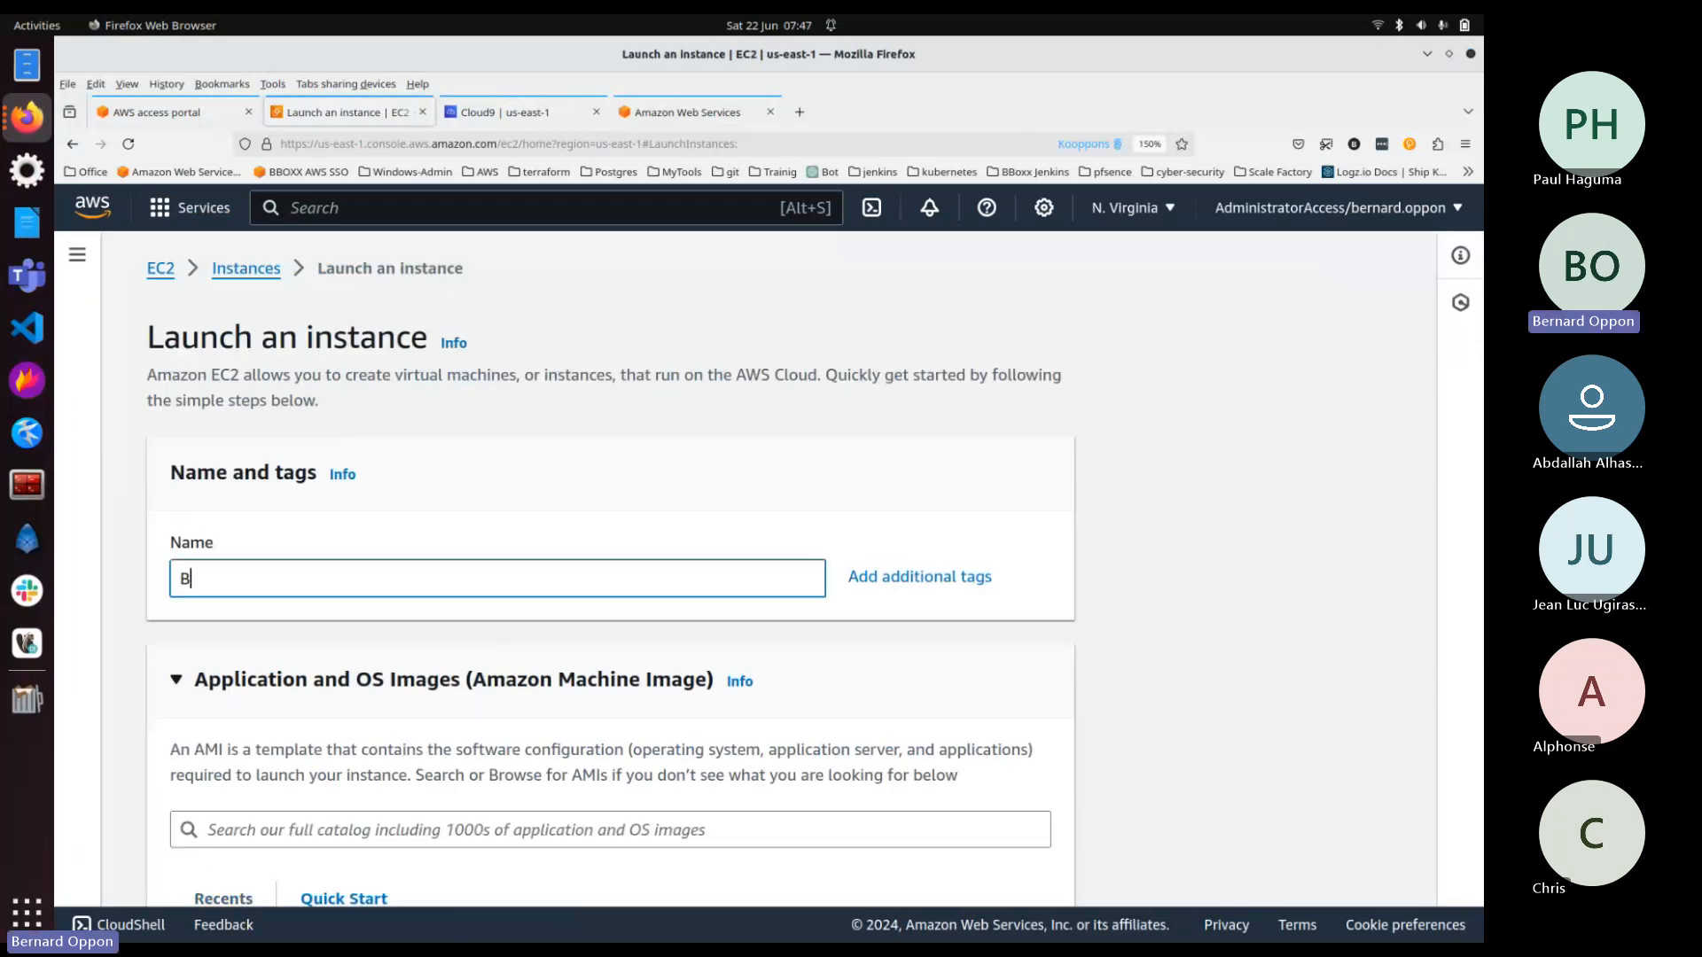
text(ernard_)
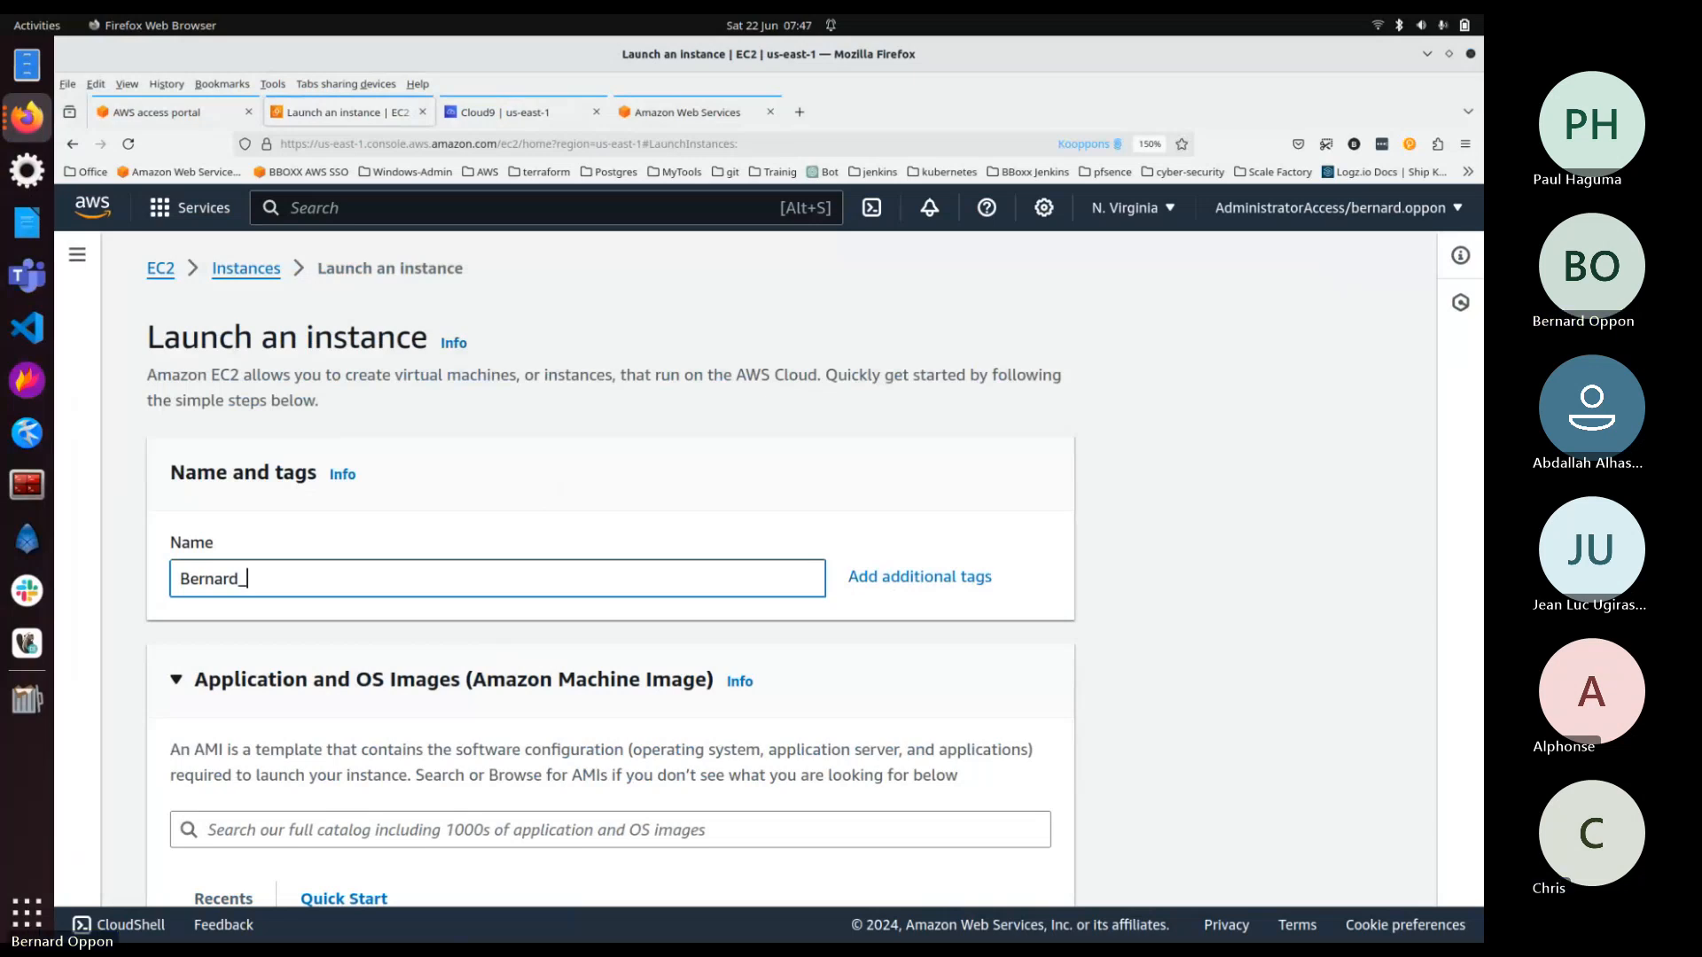
text(22)
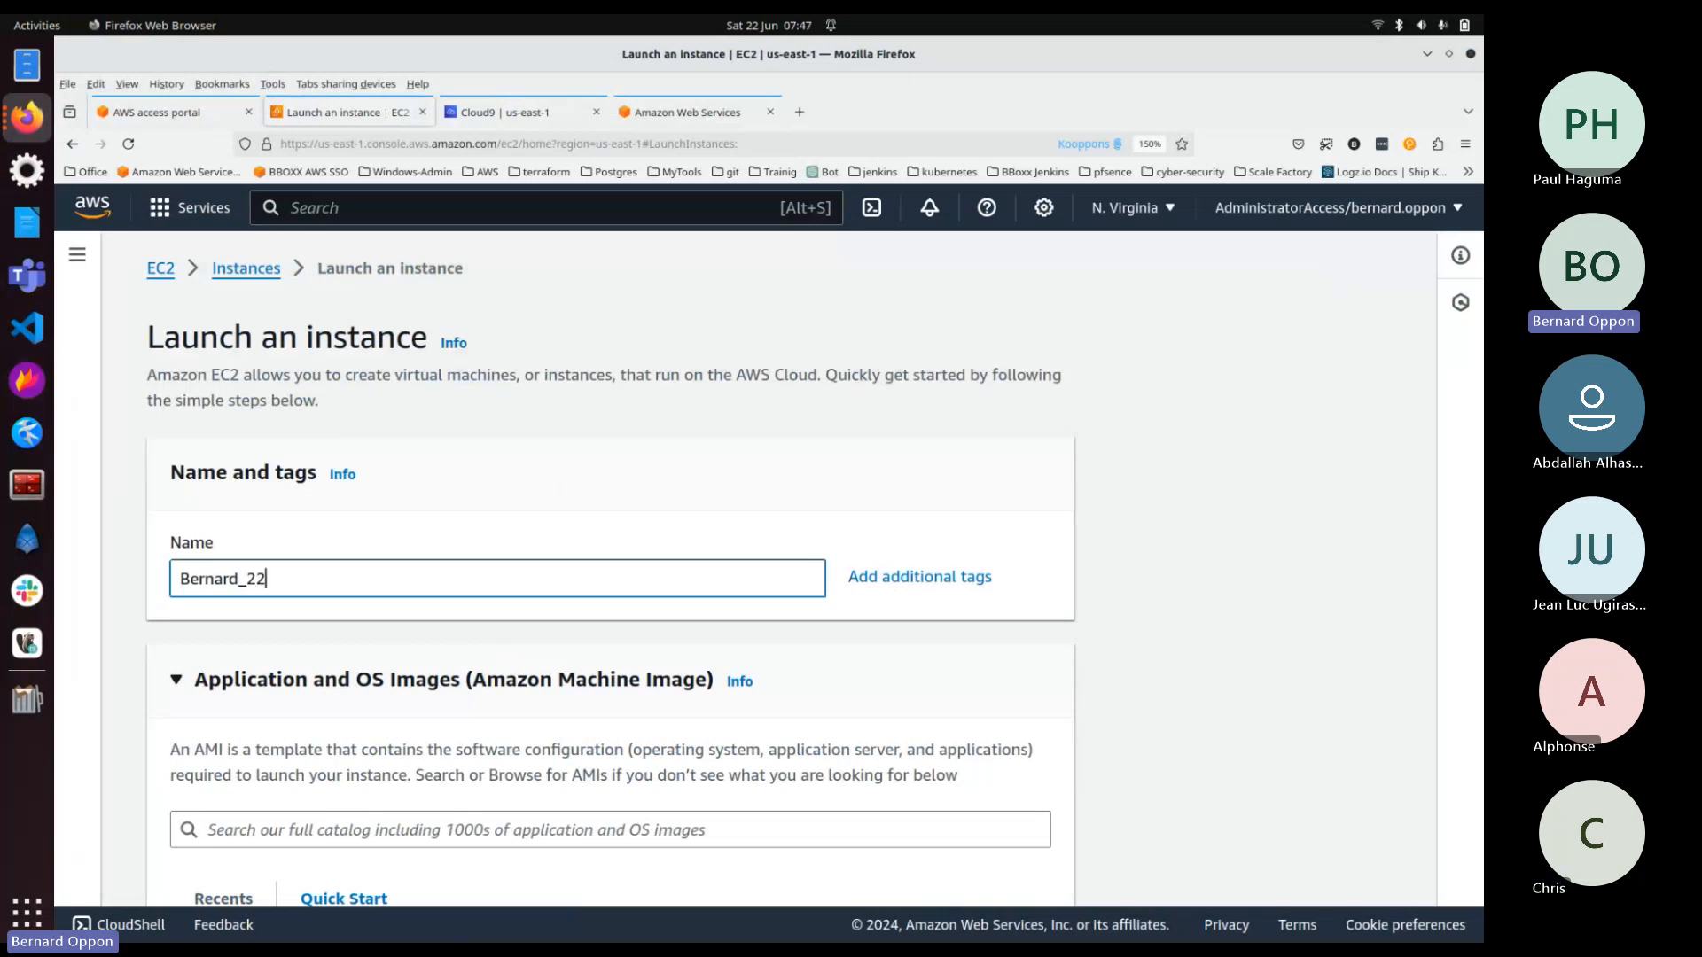
text(_june_24_ssh)
Step: Choose the Ubuntu Server 24.04 LTS quick-start image and keep t2.micro as the instance type
scroll(496, 603, down, 5)
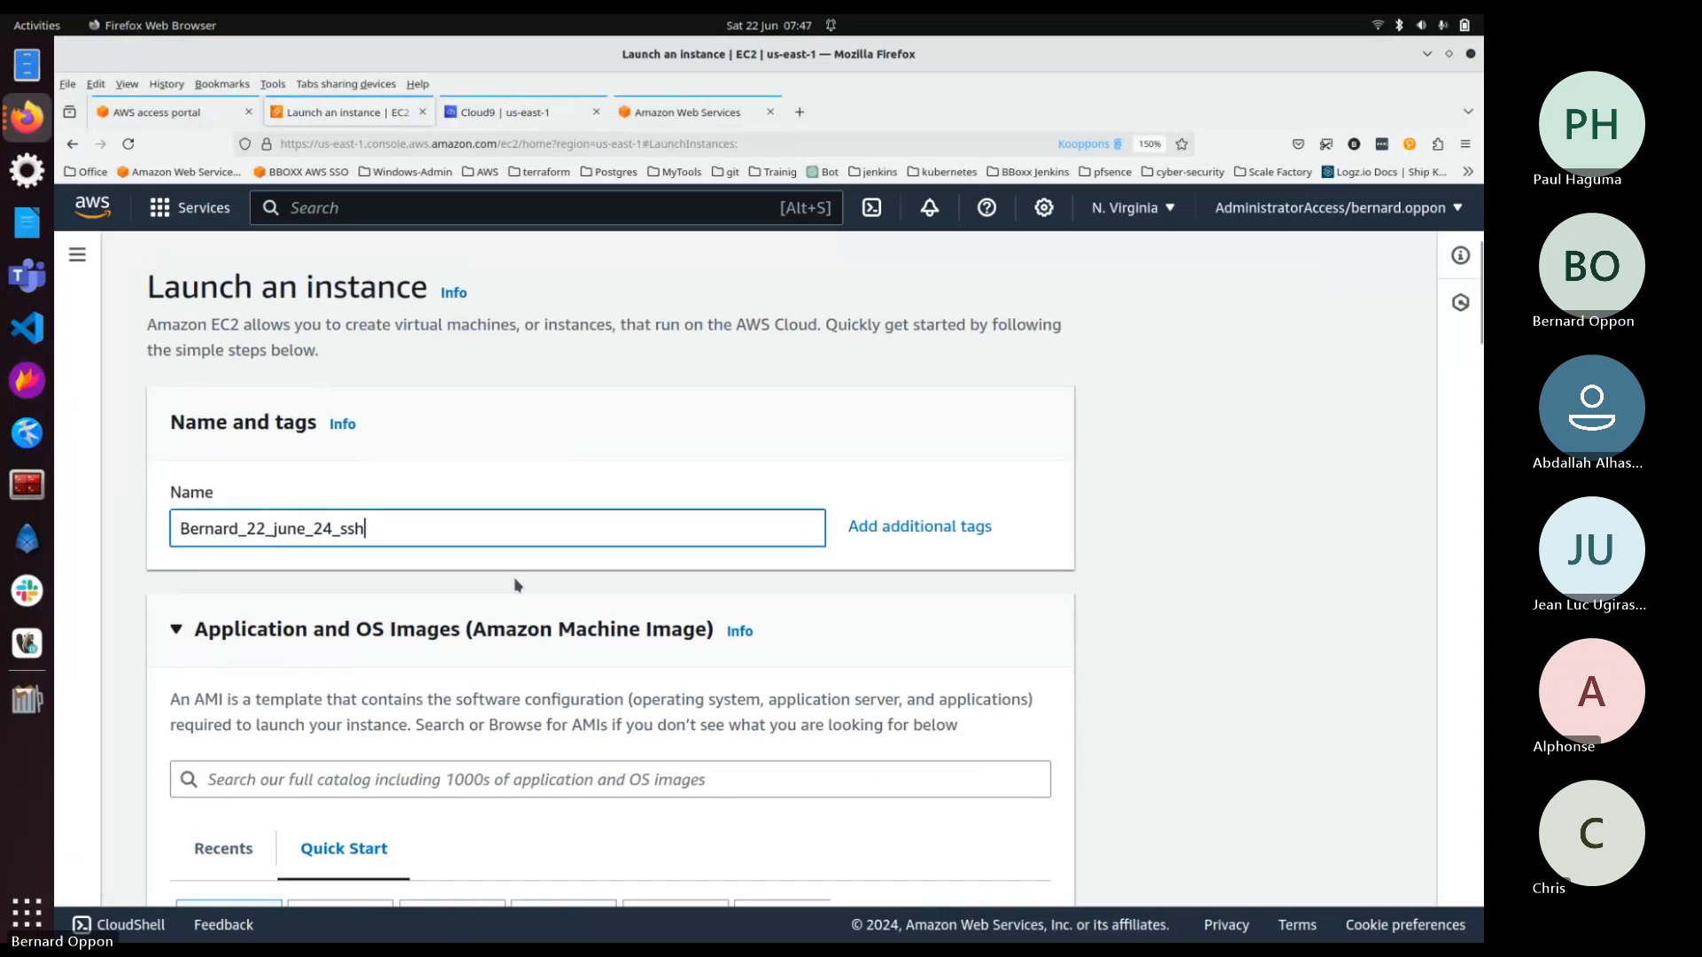
click(448, 571)
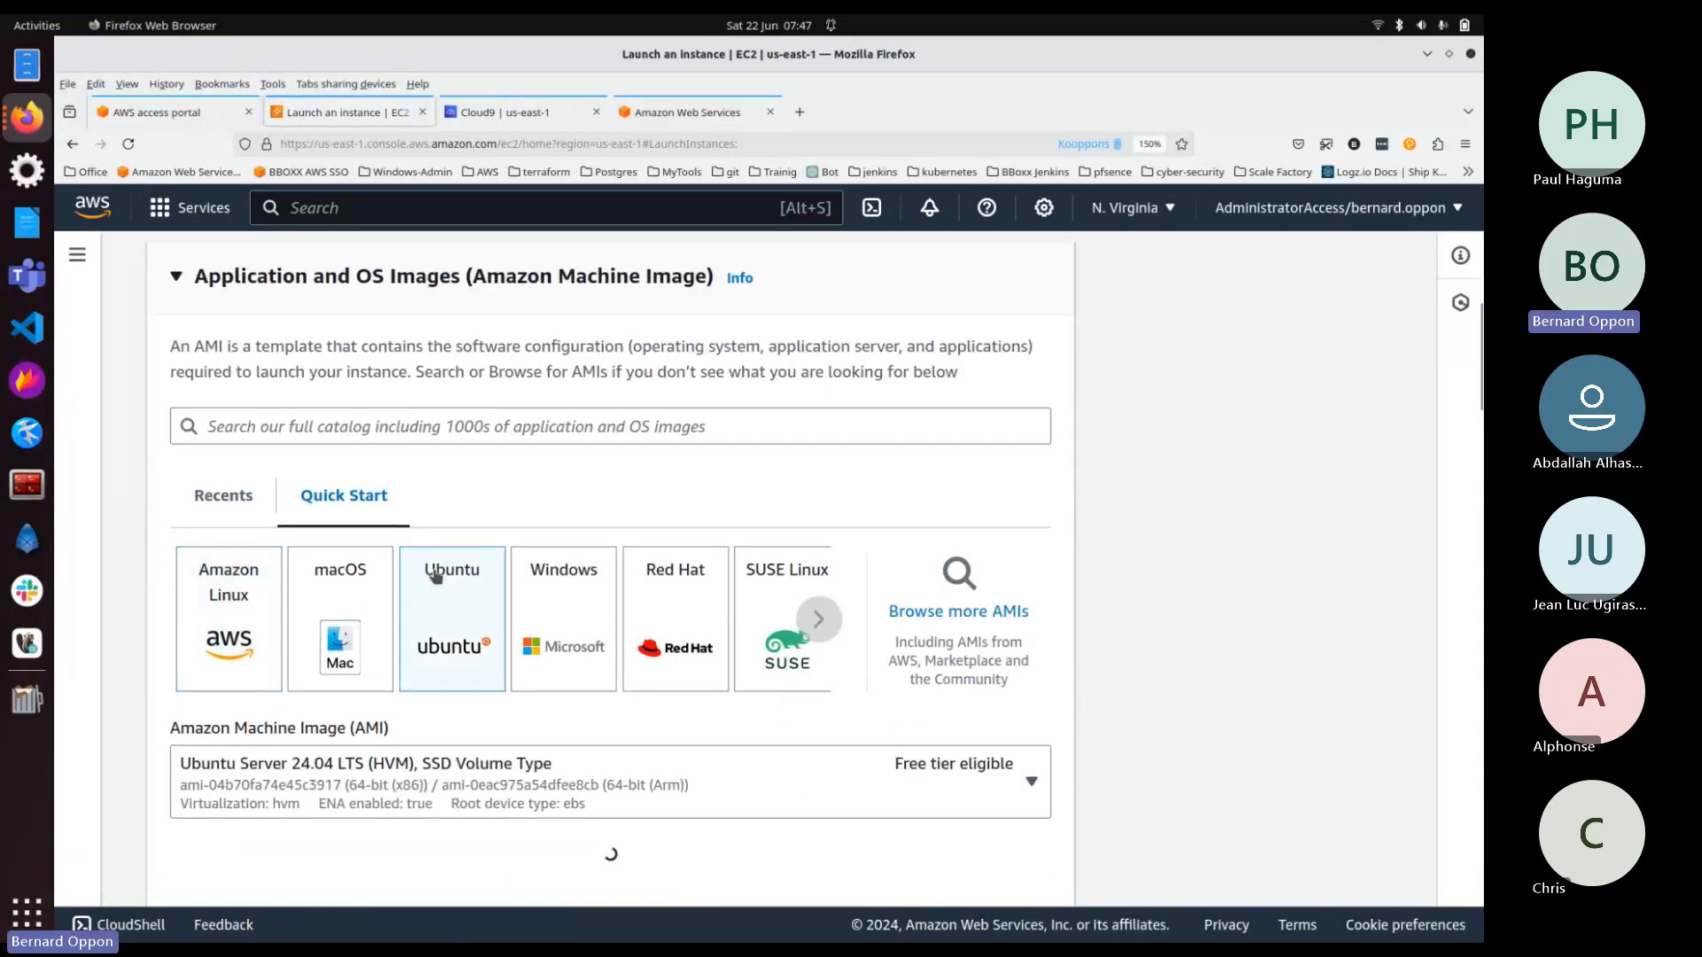
scroll(469, 576, down, 2)
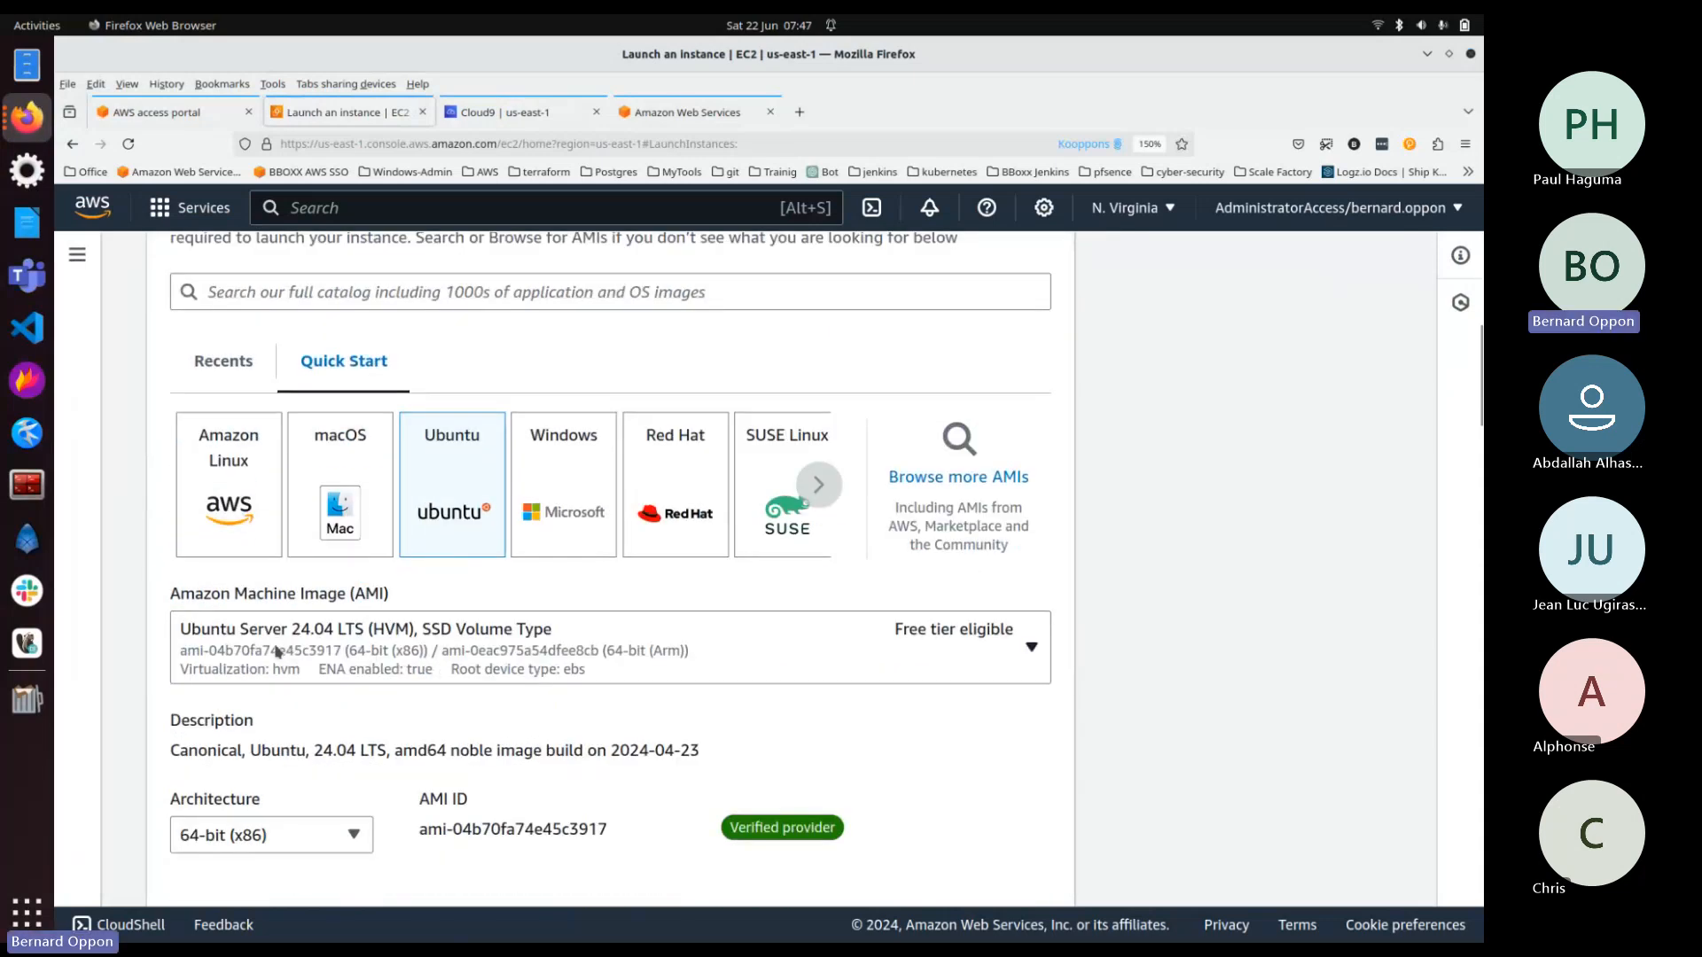
scroll(490, 654, down, 5)
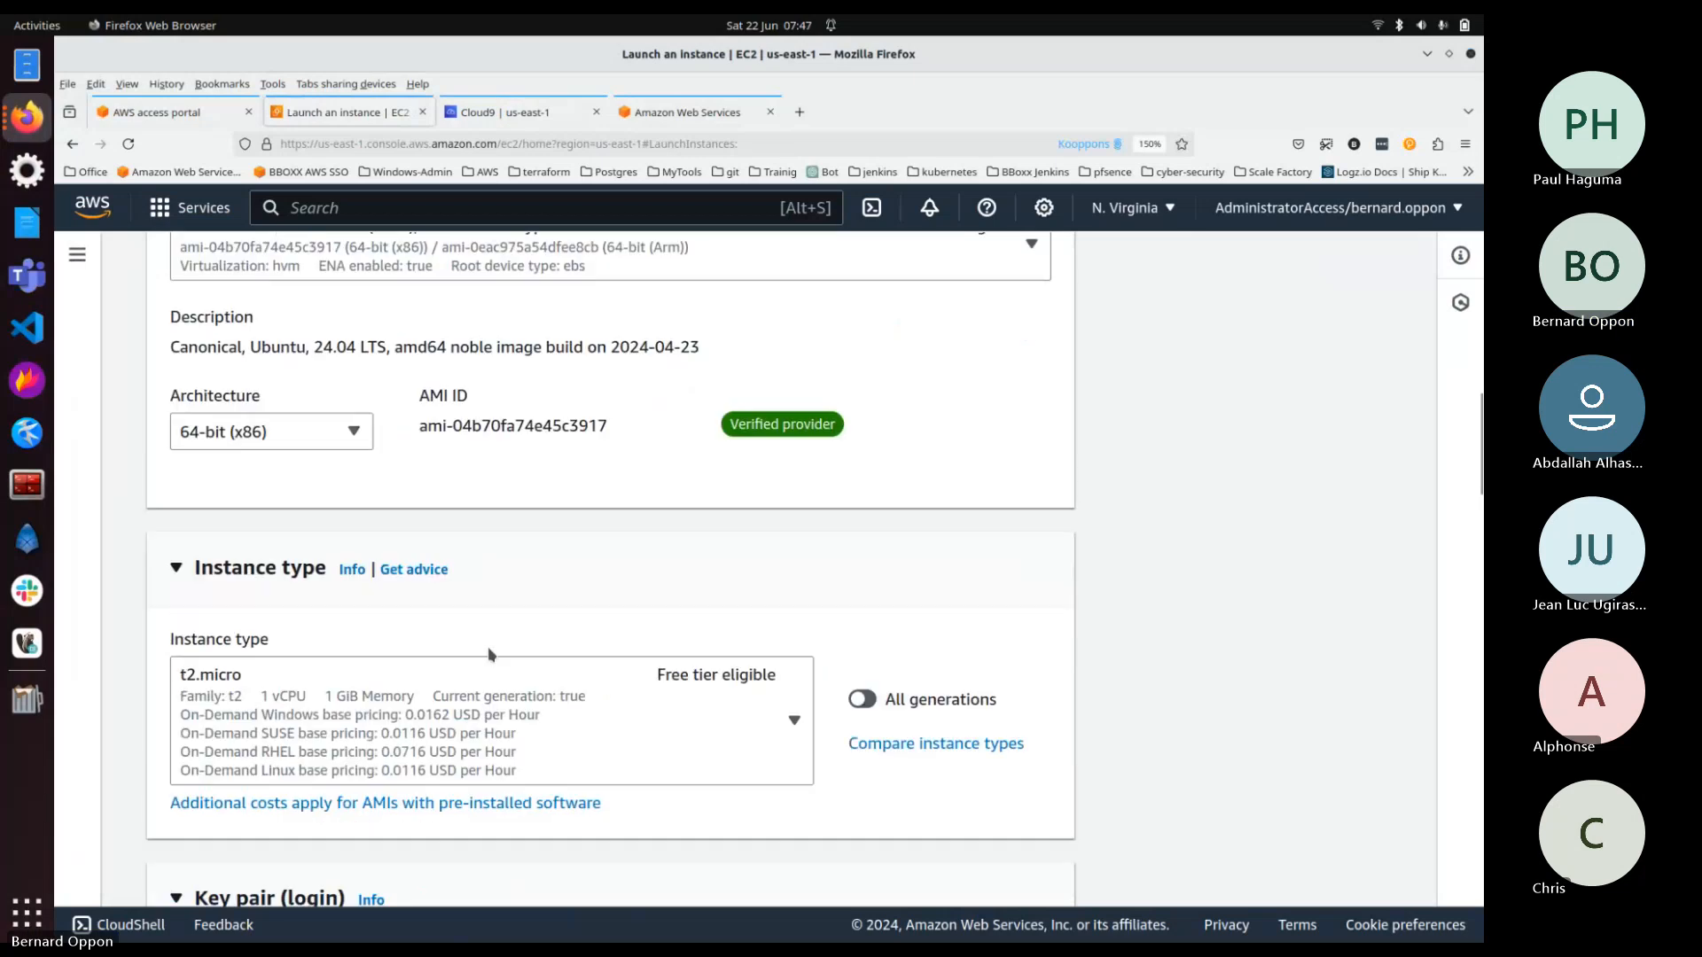
scroll(417, 600, down, 2)
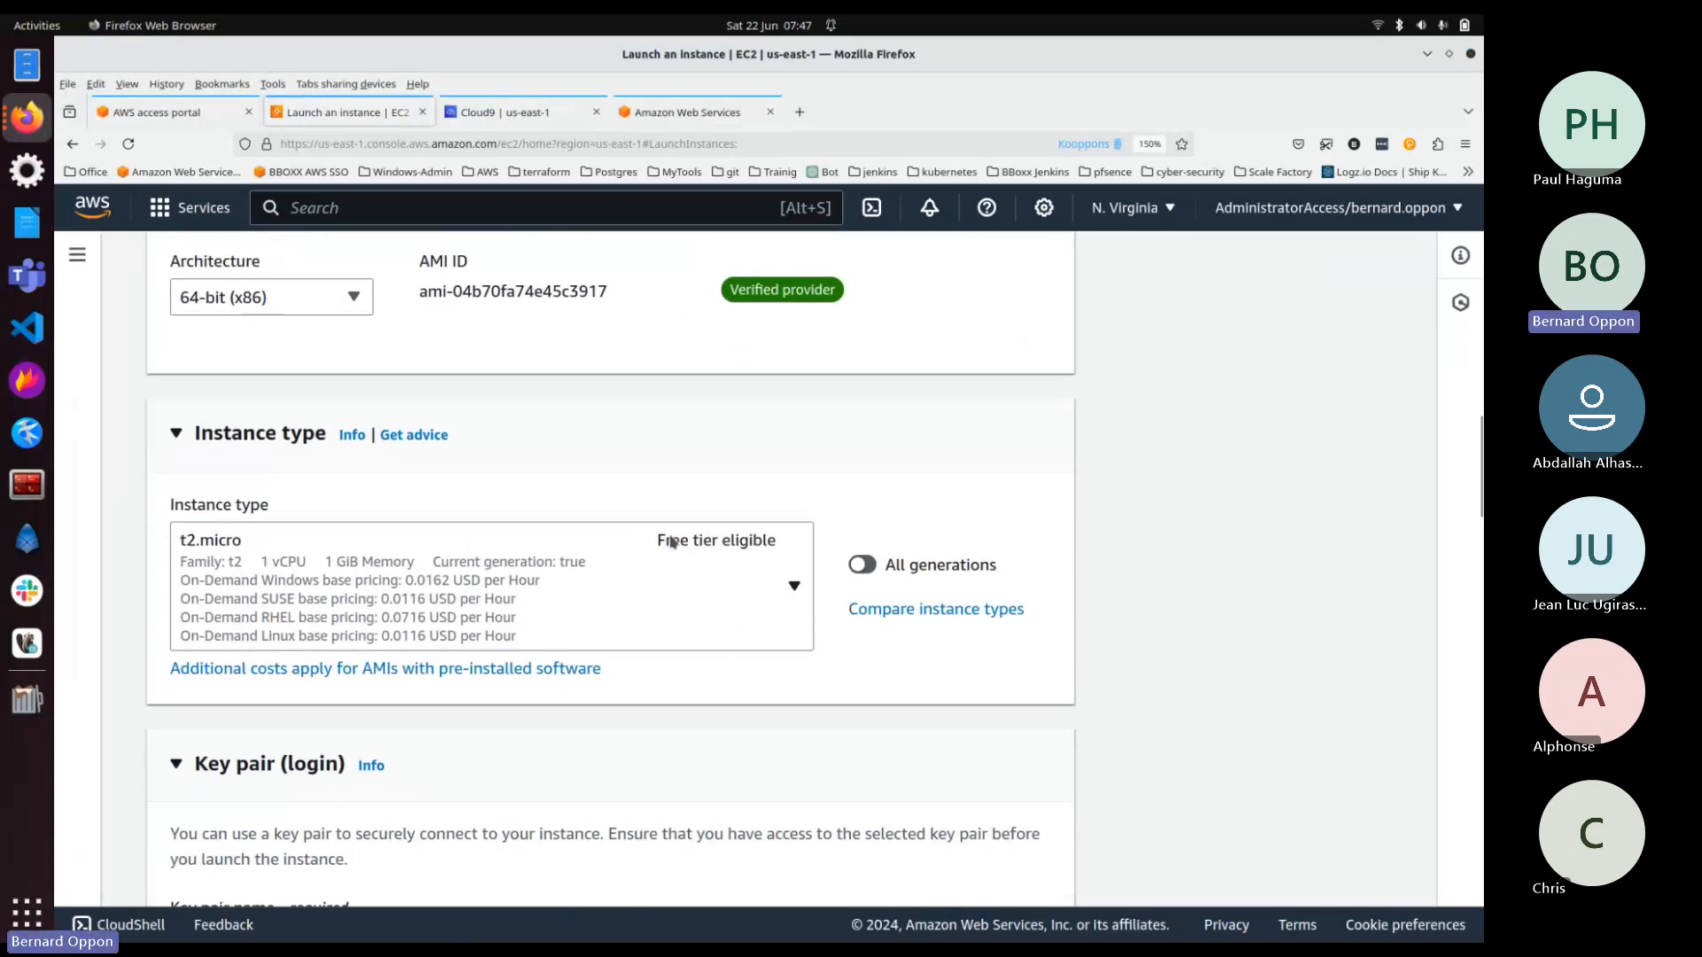
click(725, 561)
click(749, 558)
scroll(696, 577, down, 2)
scroll(696, 577, down, 2)
Step: Check the existing key pairs and copy the new instance's name for reuse
click(707, 678)
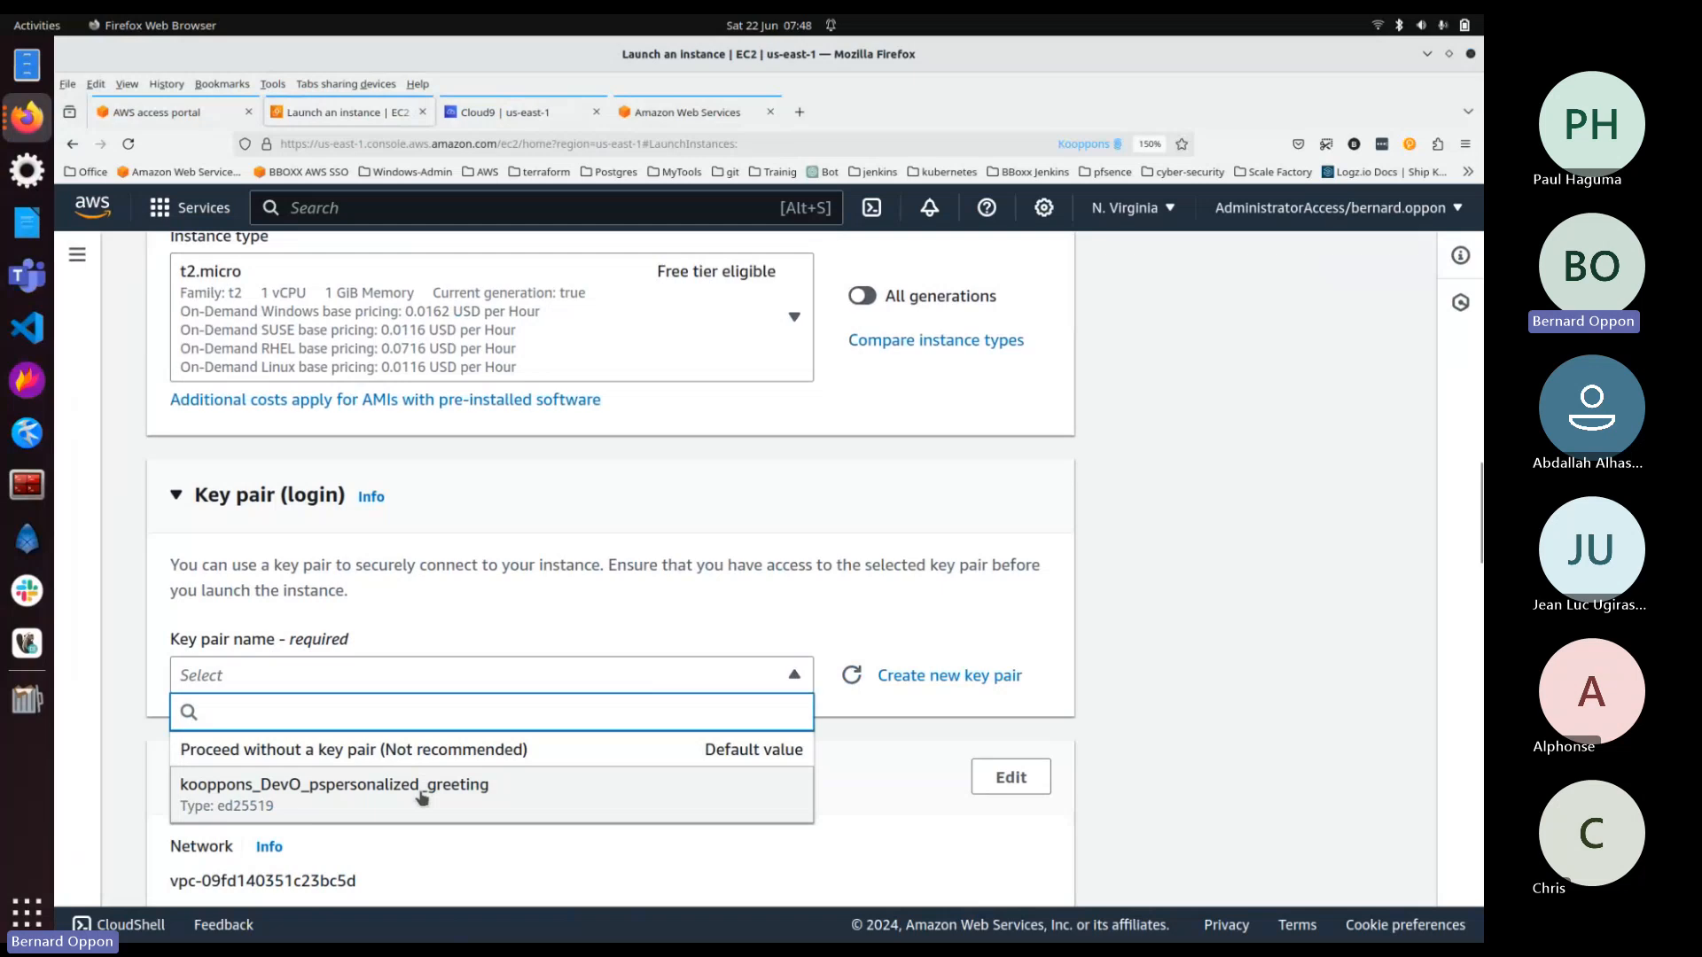
scroll(530, 620, up, 15)
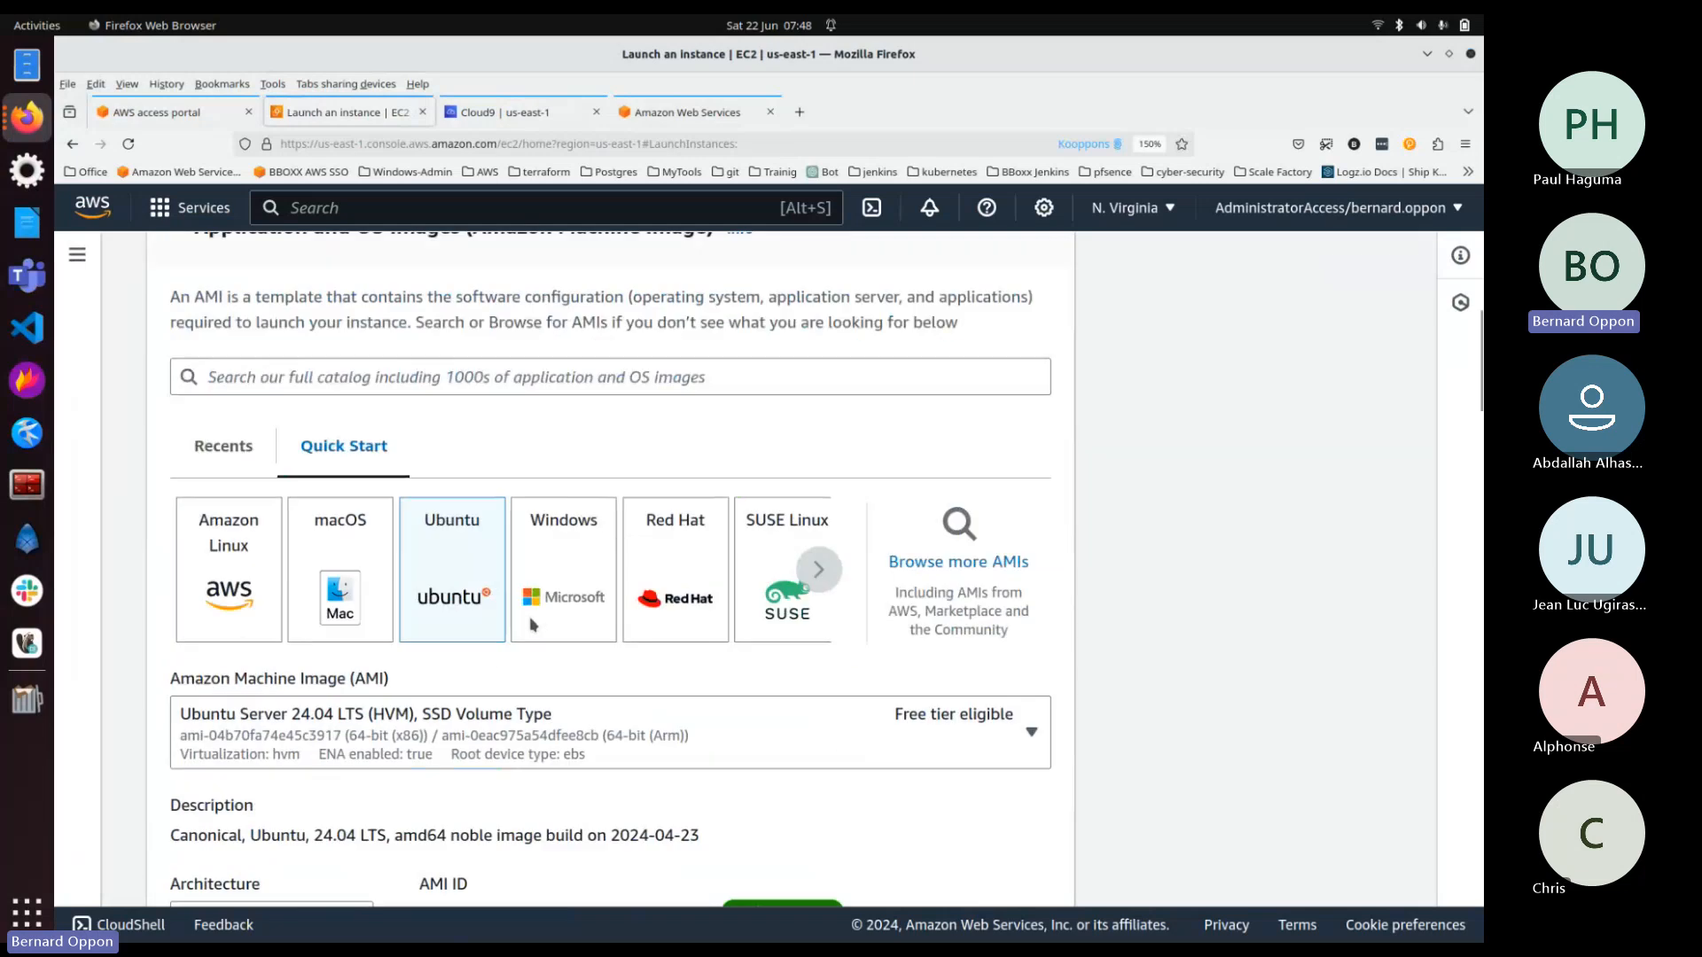
drag(369, 581, 153, 578)
key(ctrl+c)
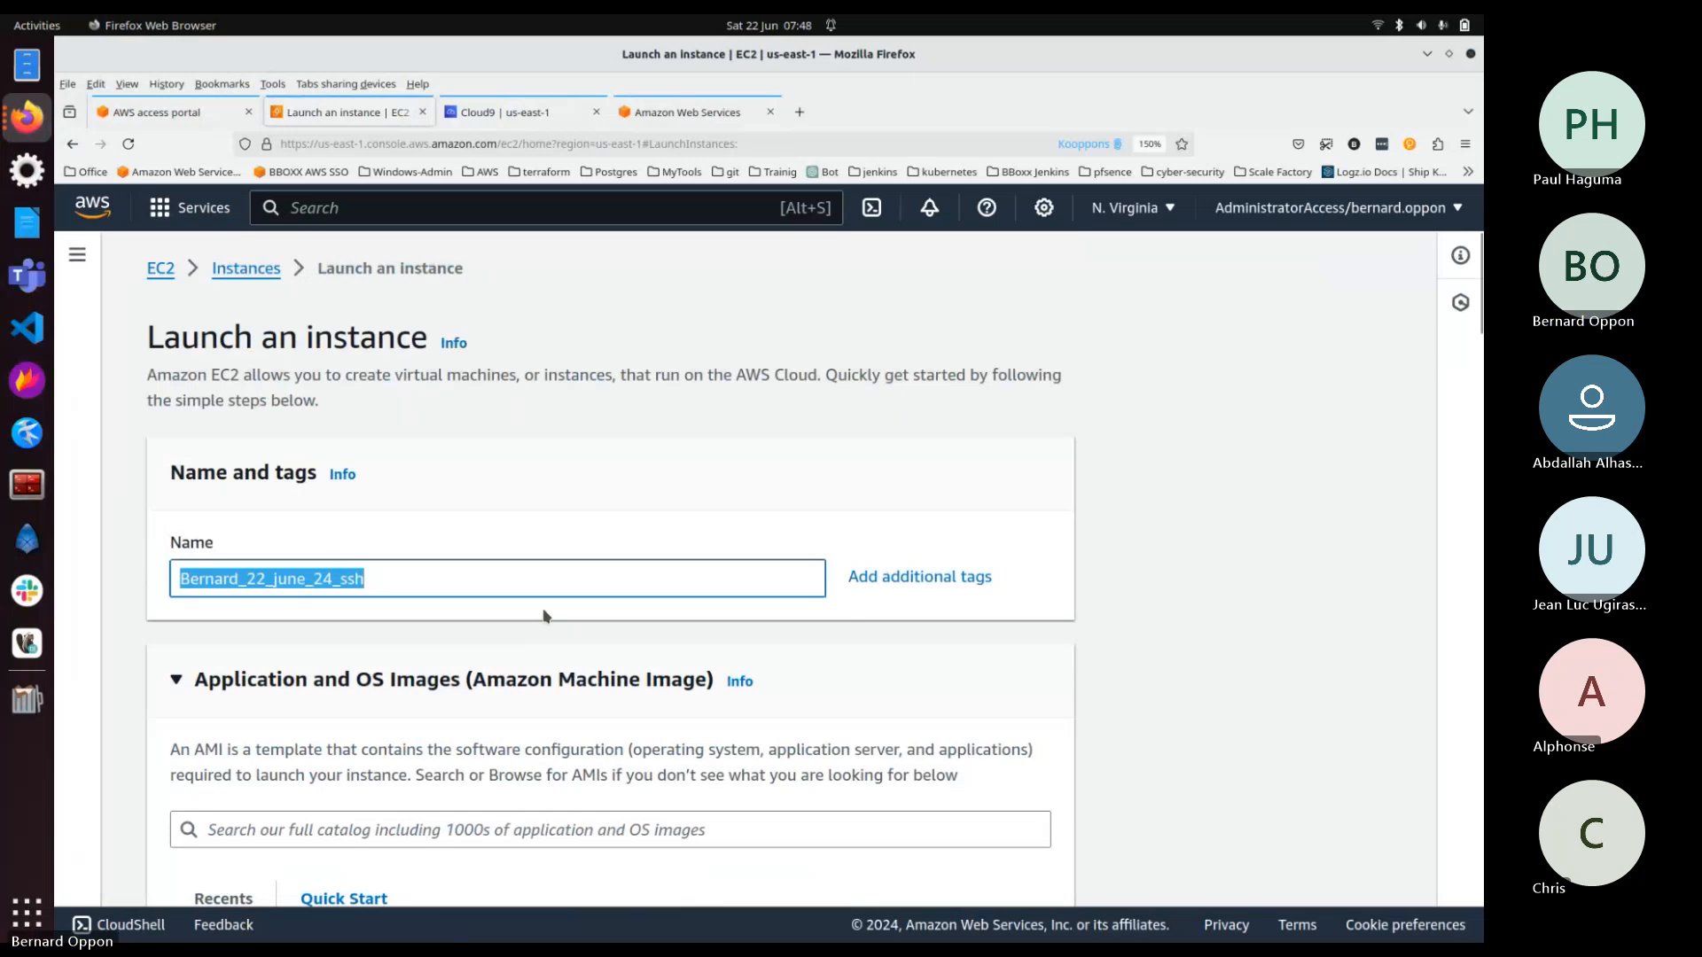
Step: Create an ED25519 key pair in .pem format, using the copied instance name as the key pair name
scroll(543, 611, down, 12)
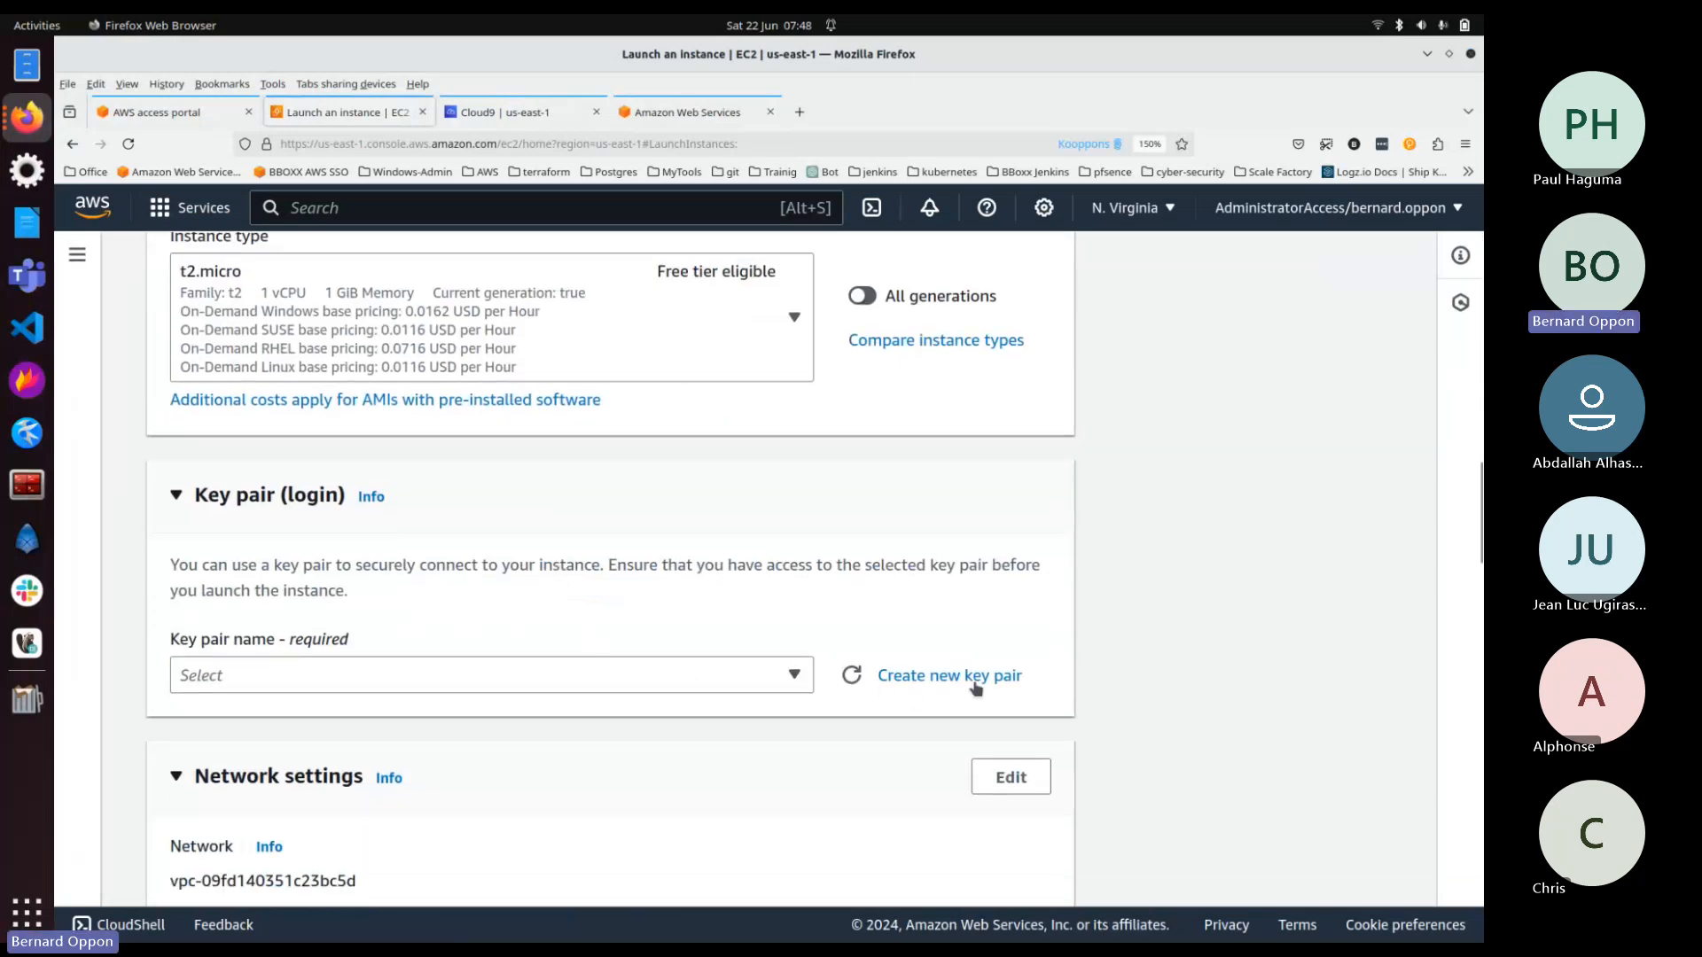
click(976, 688)
click(635, 411)
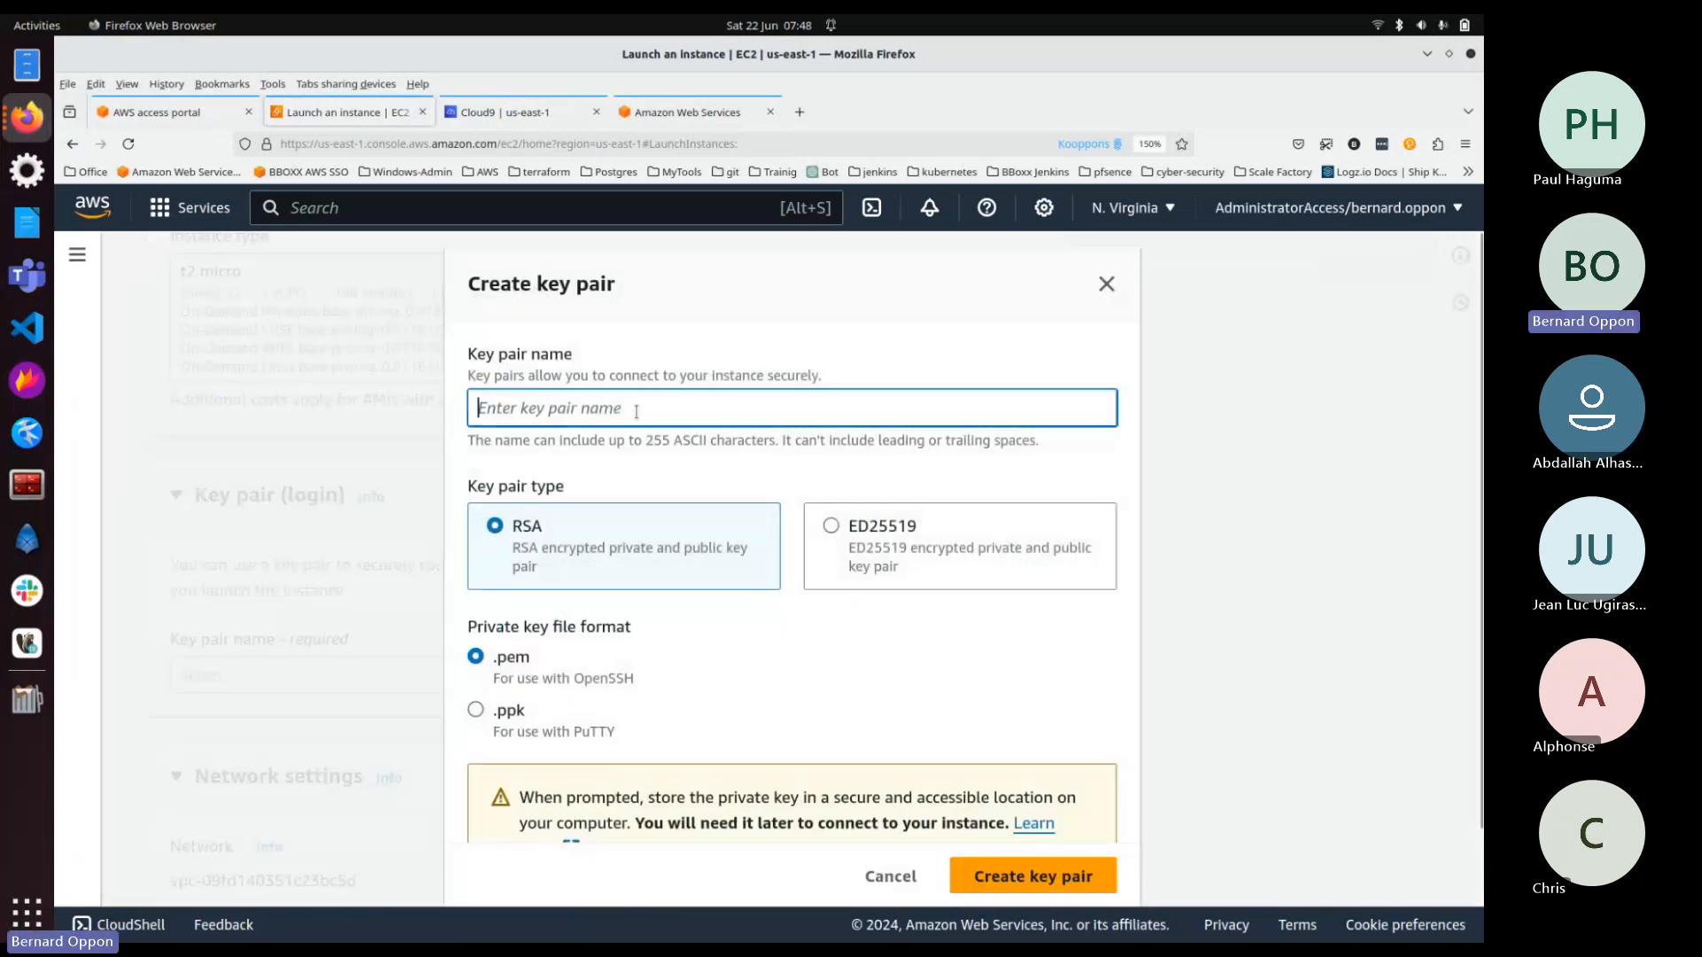
key(ctrl+v)
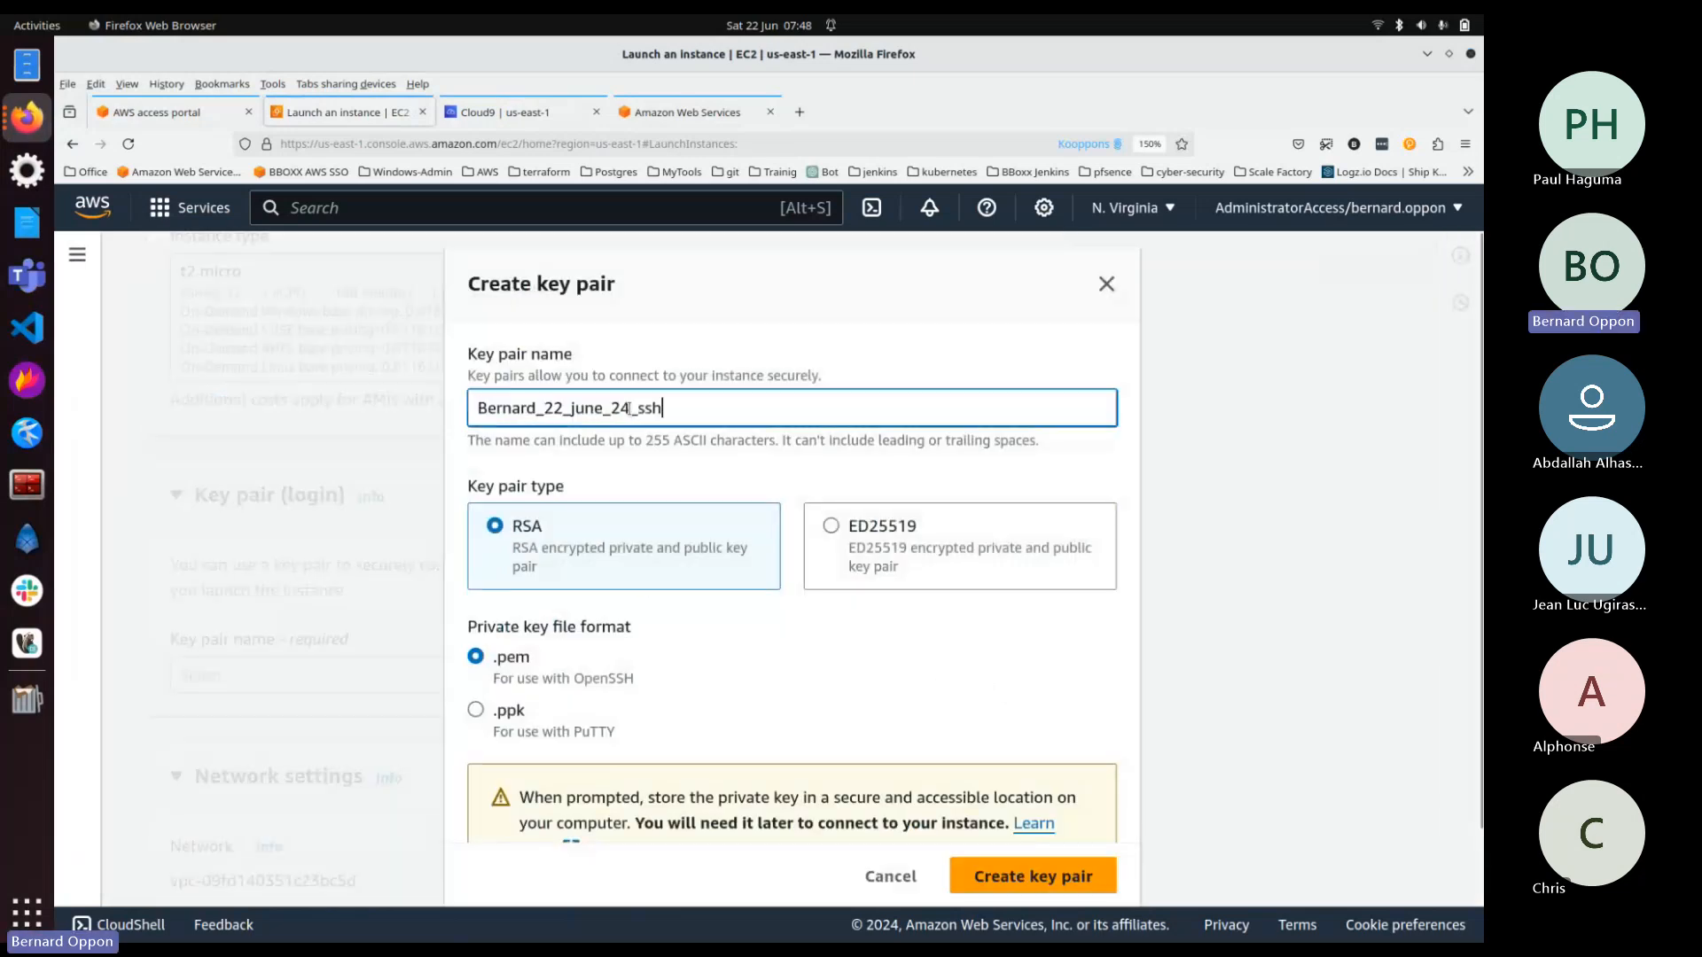
click(854, 535)
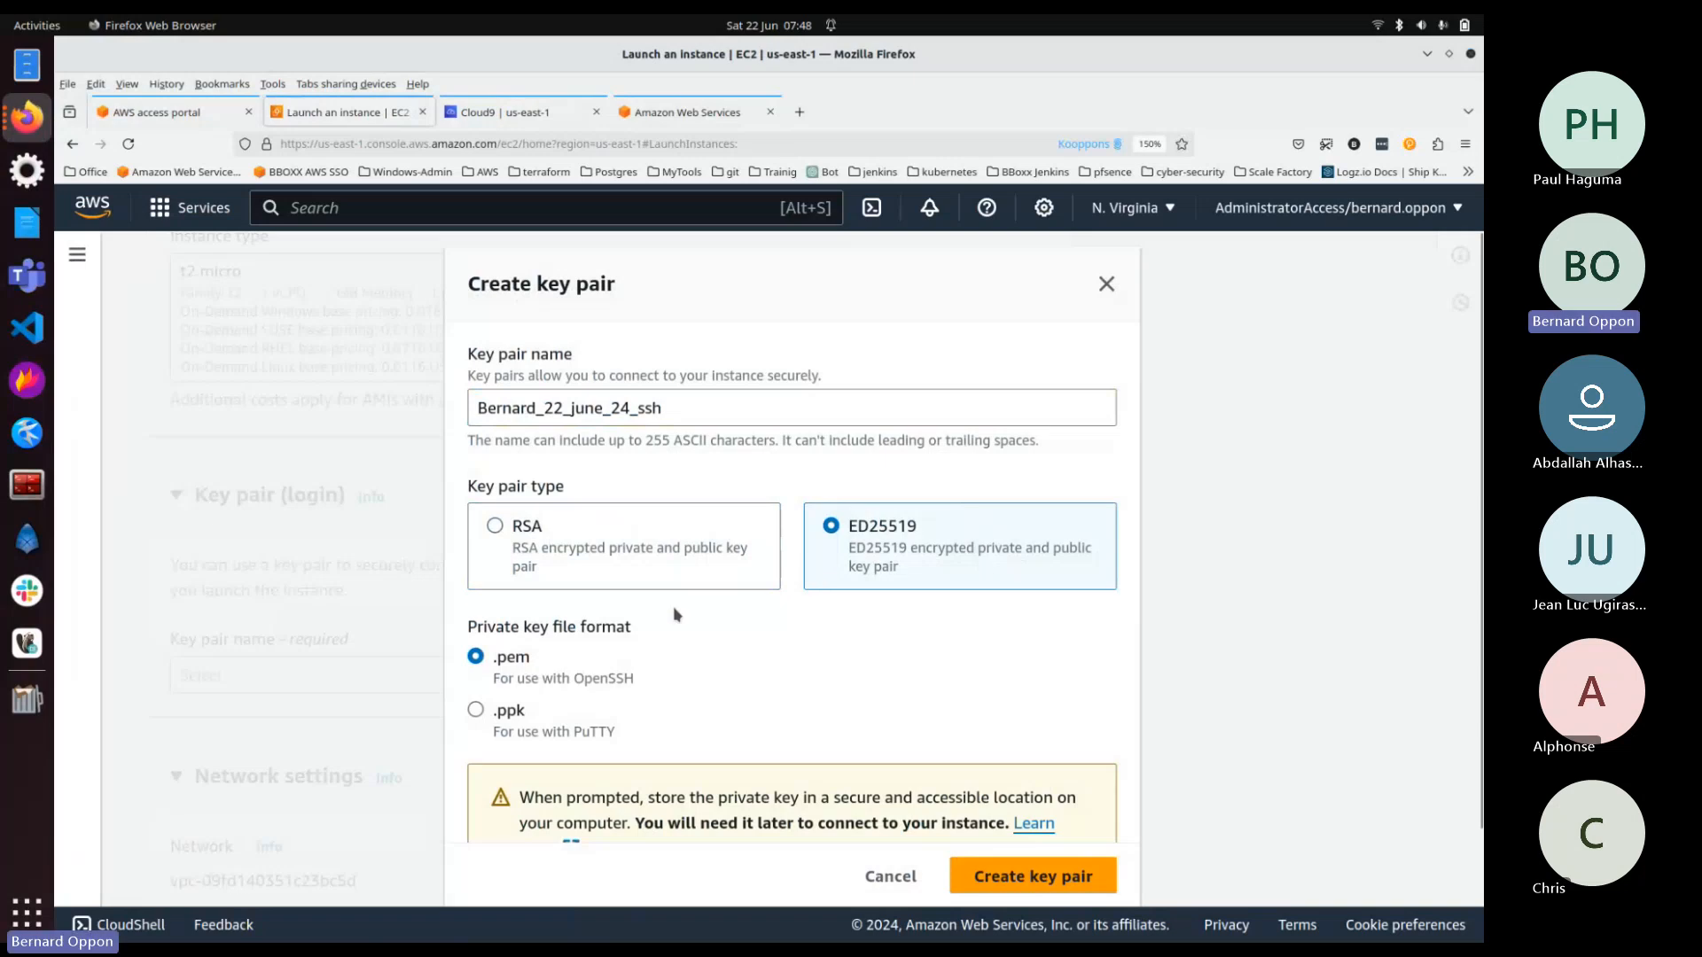
scroll(984, 567, down, 2)
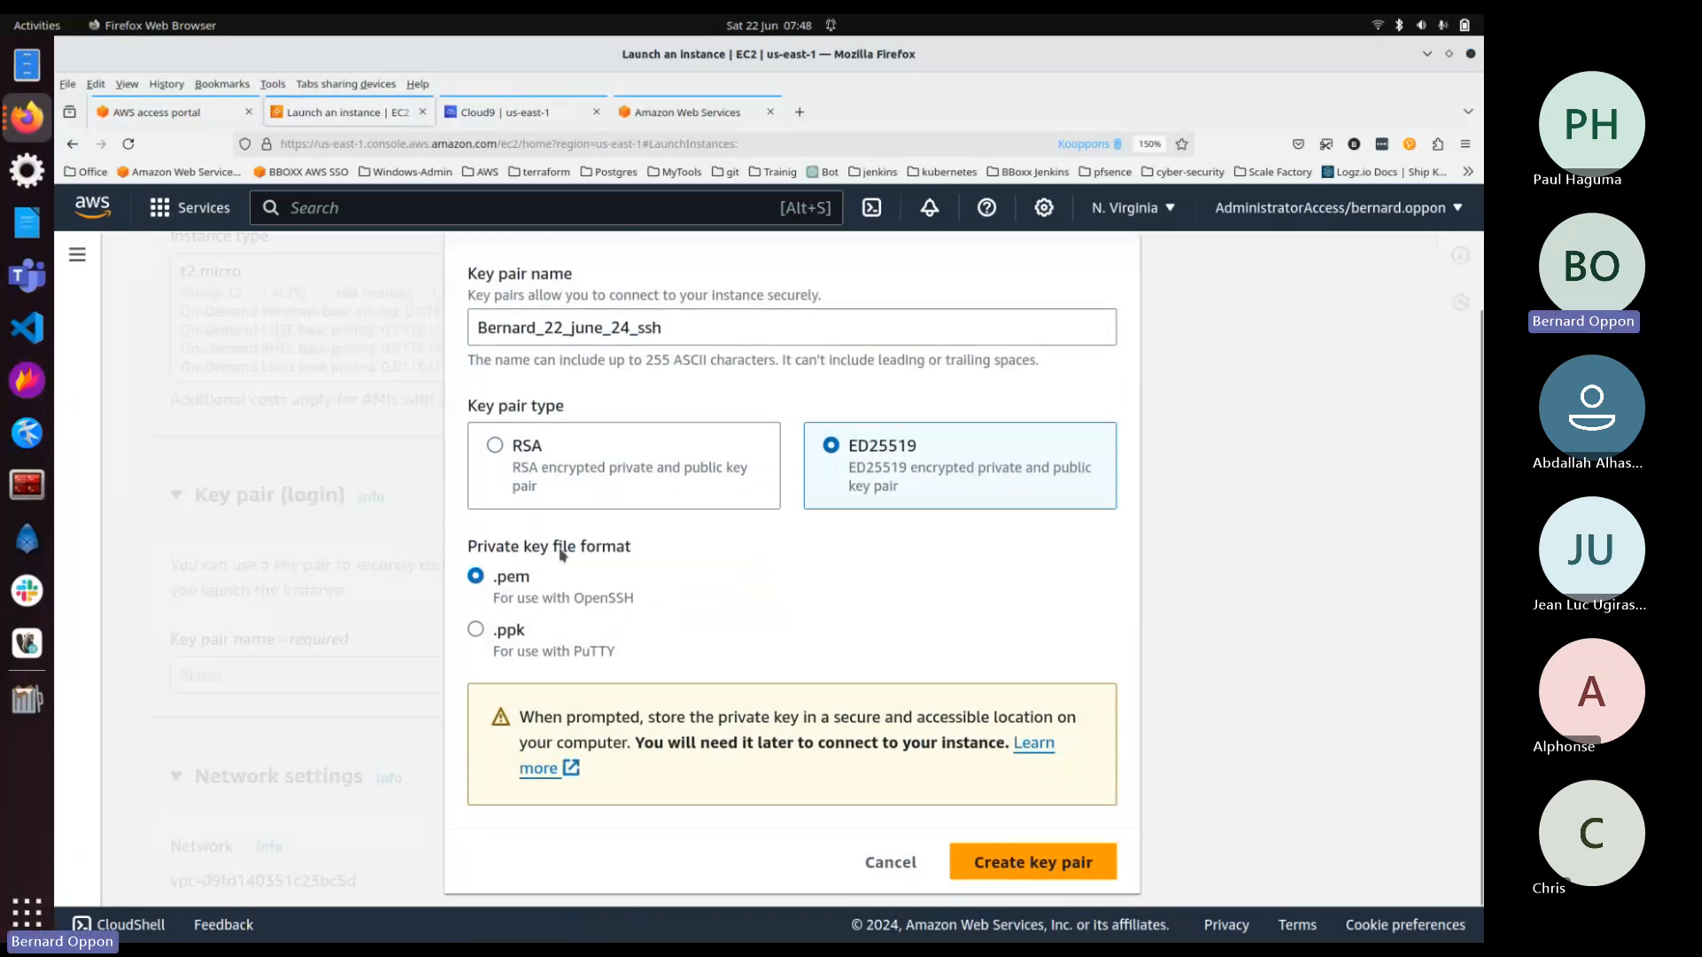
click(1030, 864)
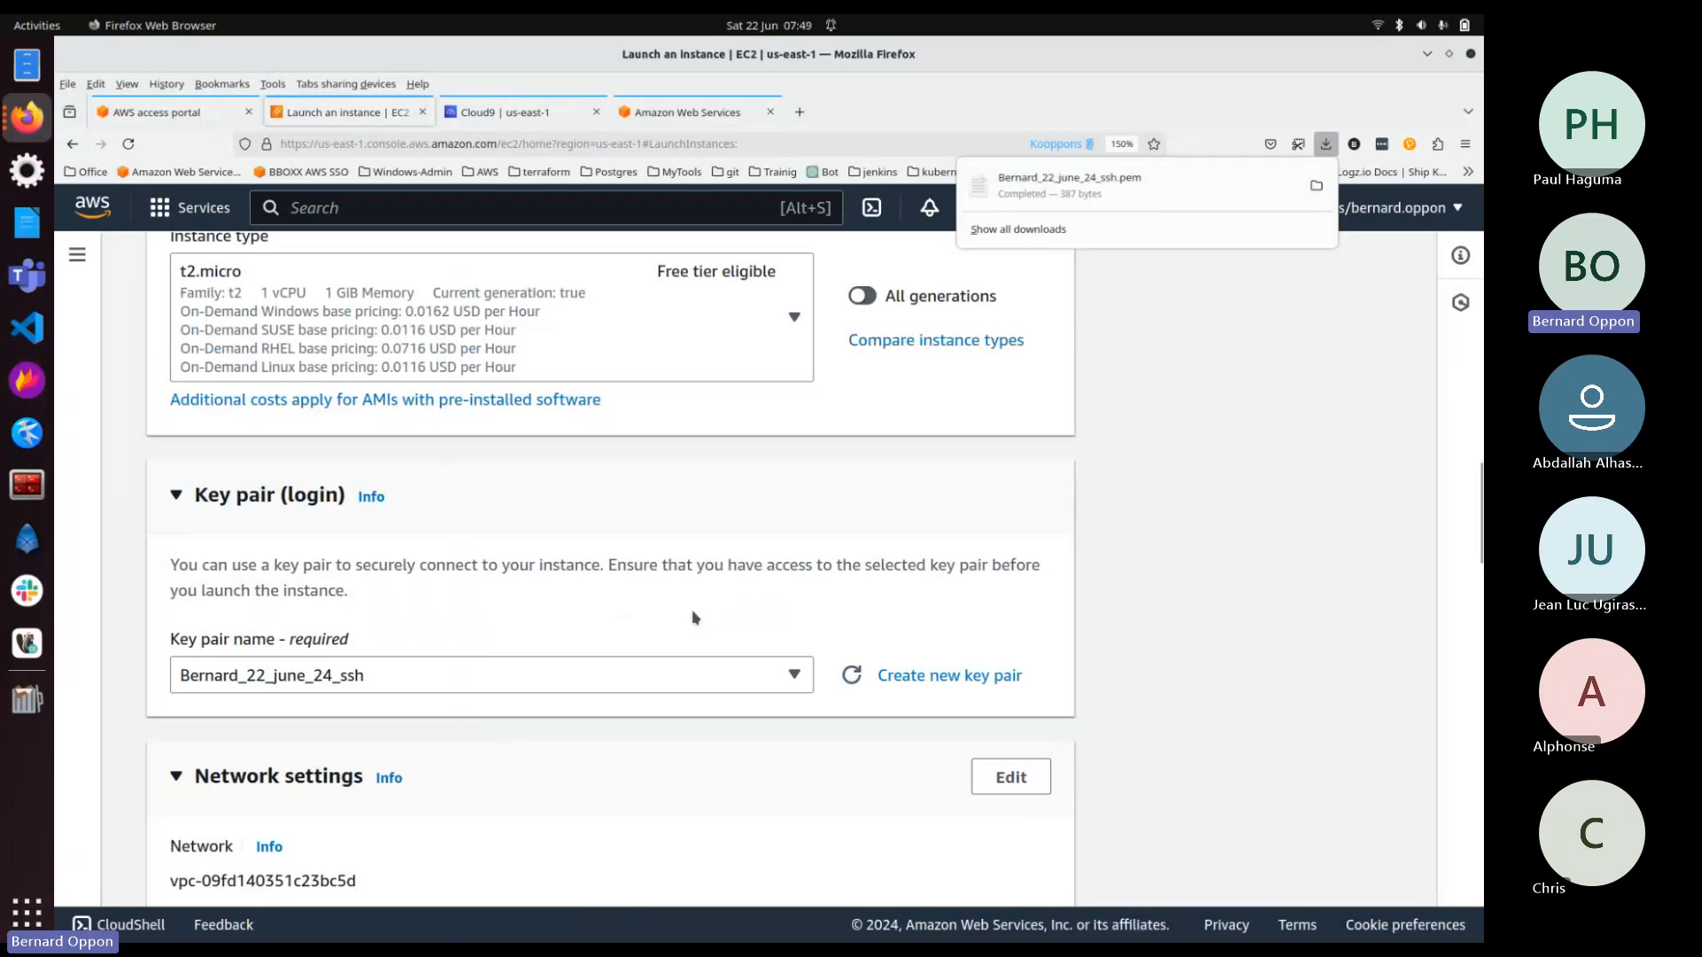
Step: Allow HTTPS and HTTP traffic from the internet in the new security group's network settings
scroll(721, 570, down, 5)
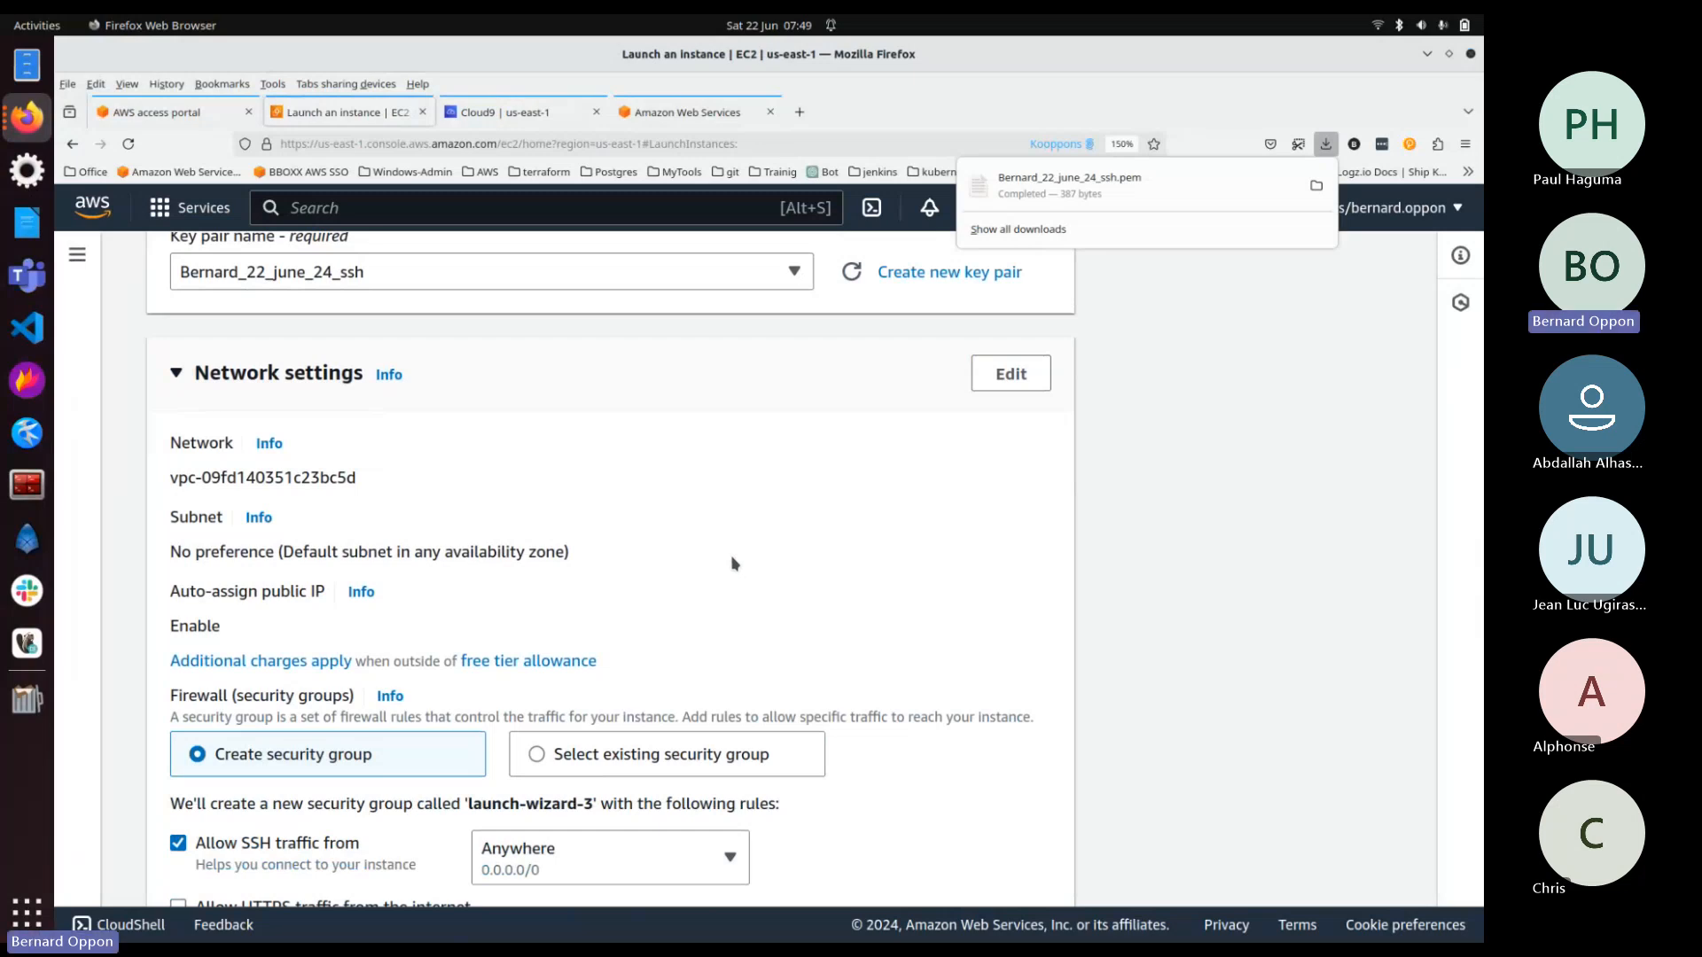
scroll(651, 505, down, 3)
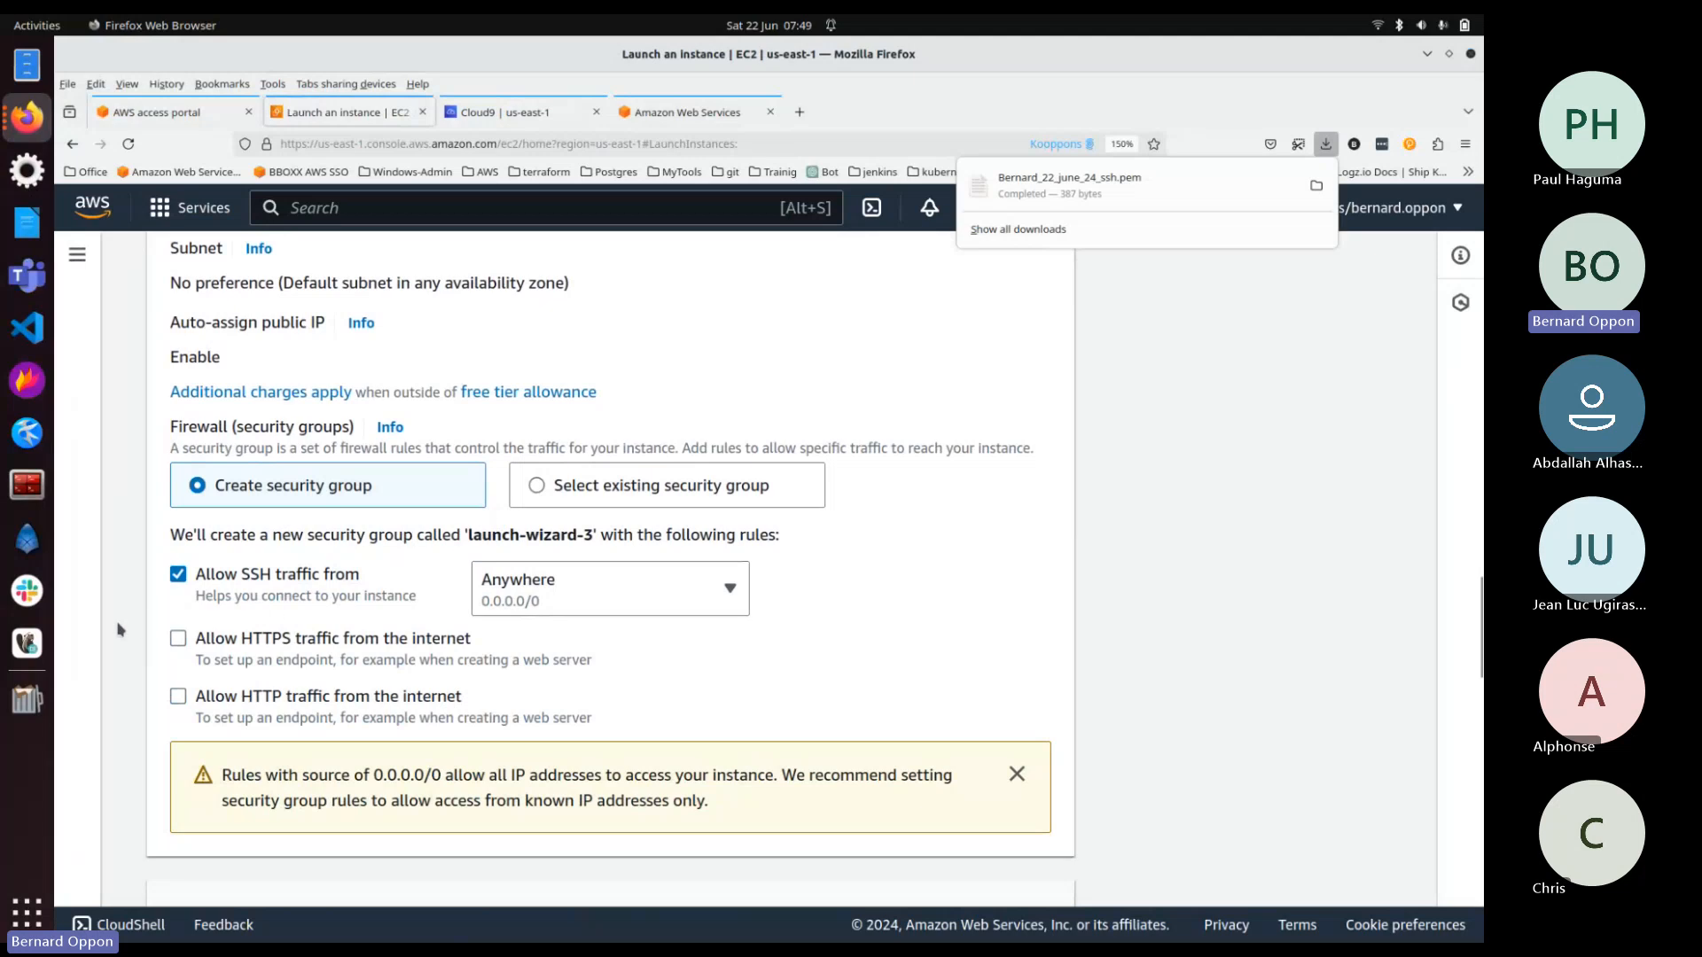
click(175, 637)
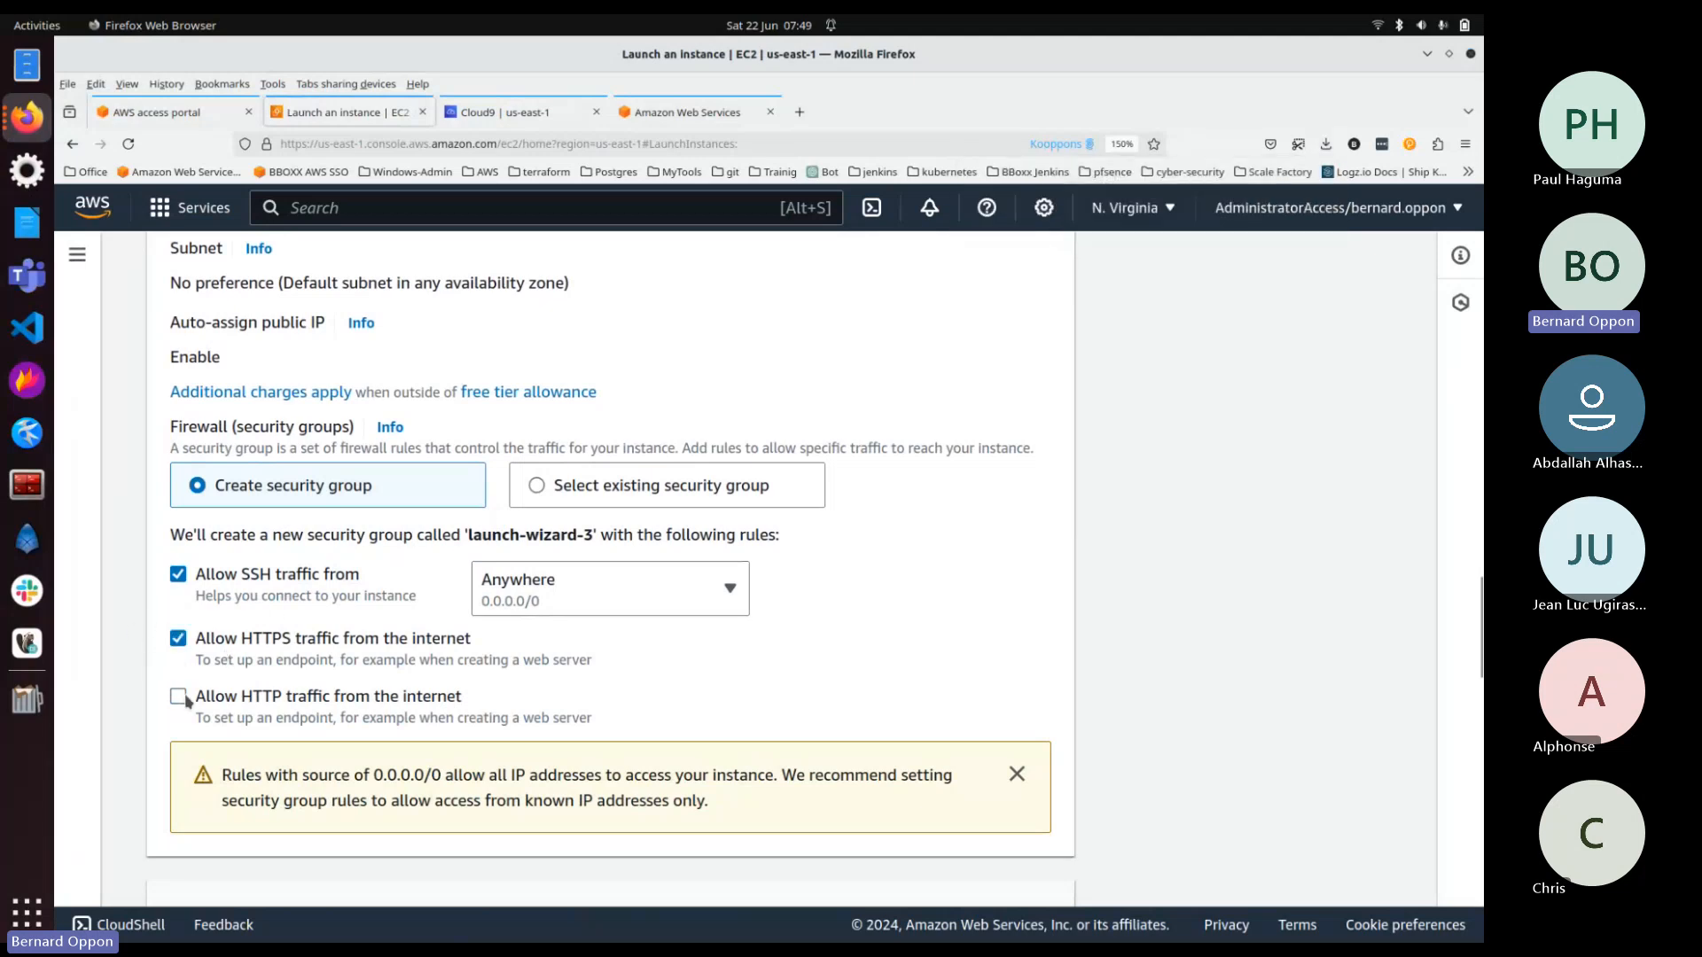
click(178, 696)
Step: Keep the 8 GiB gp3 root volume and a single instance, review the summary, and launch the instance
scroll(457, 620, down, 6)
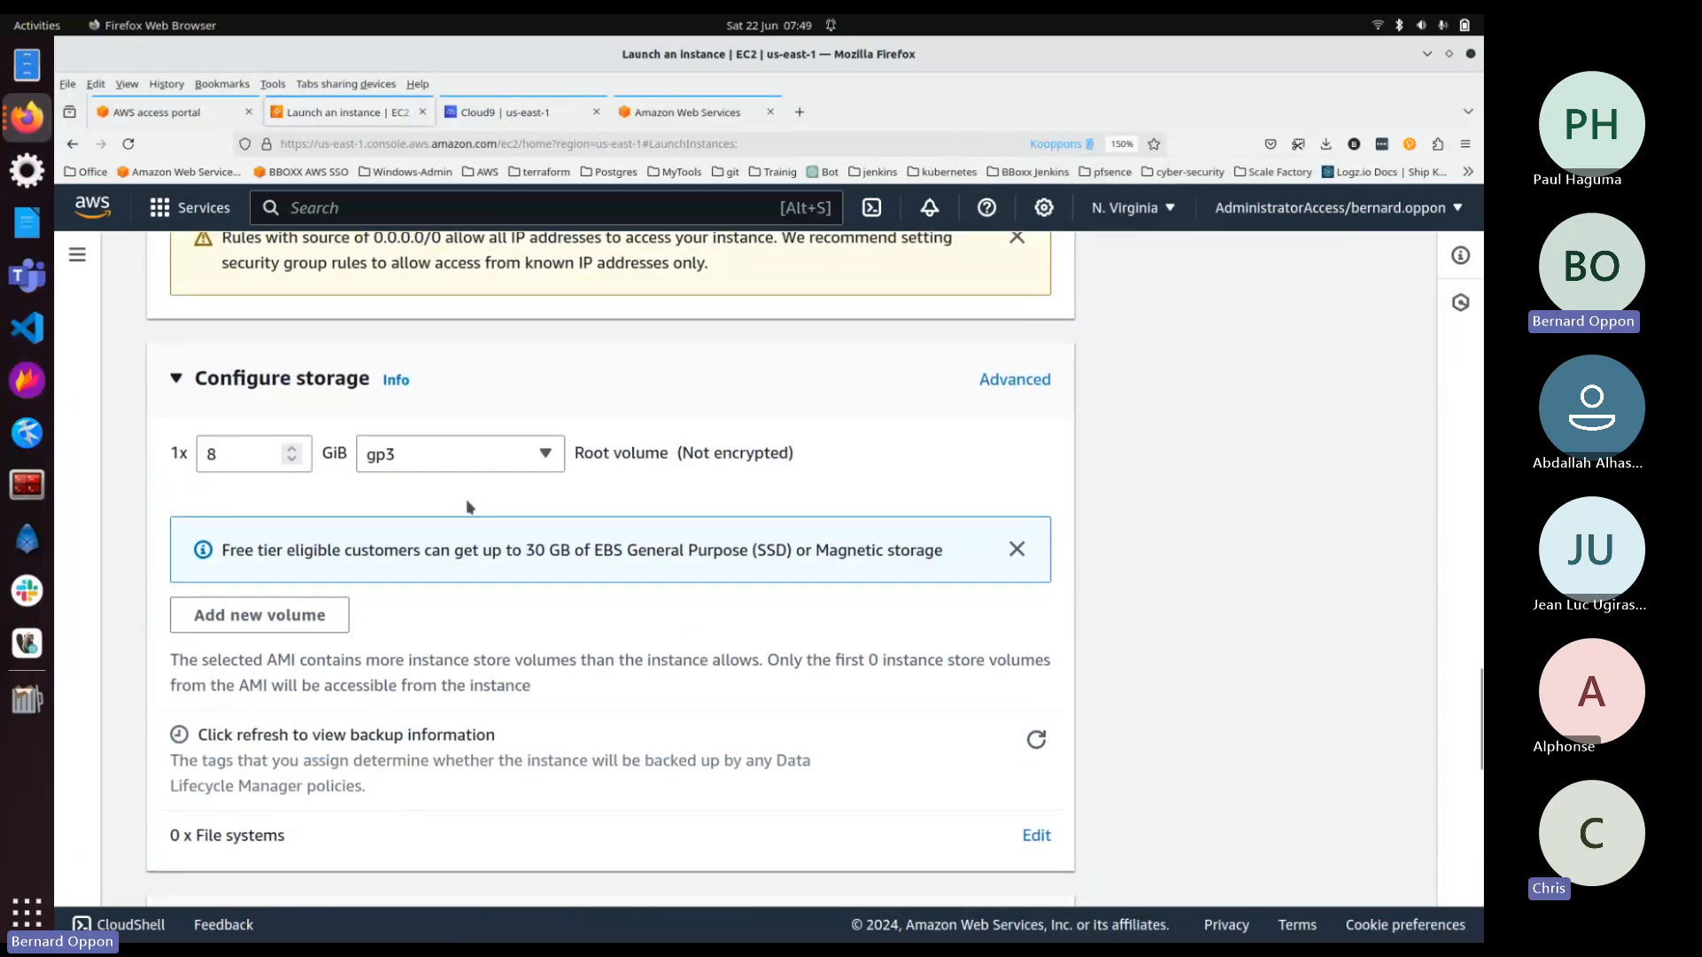
scroll(470, 507, down, 9)
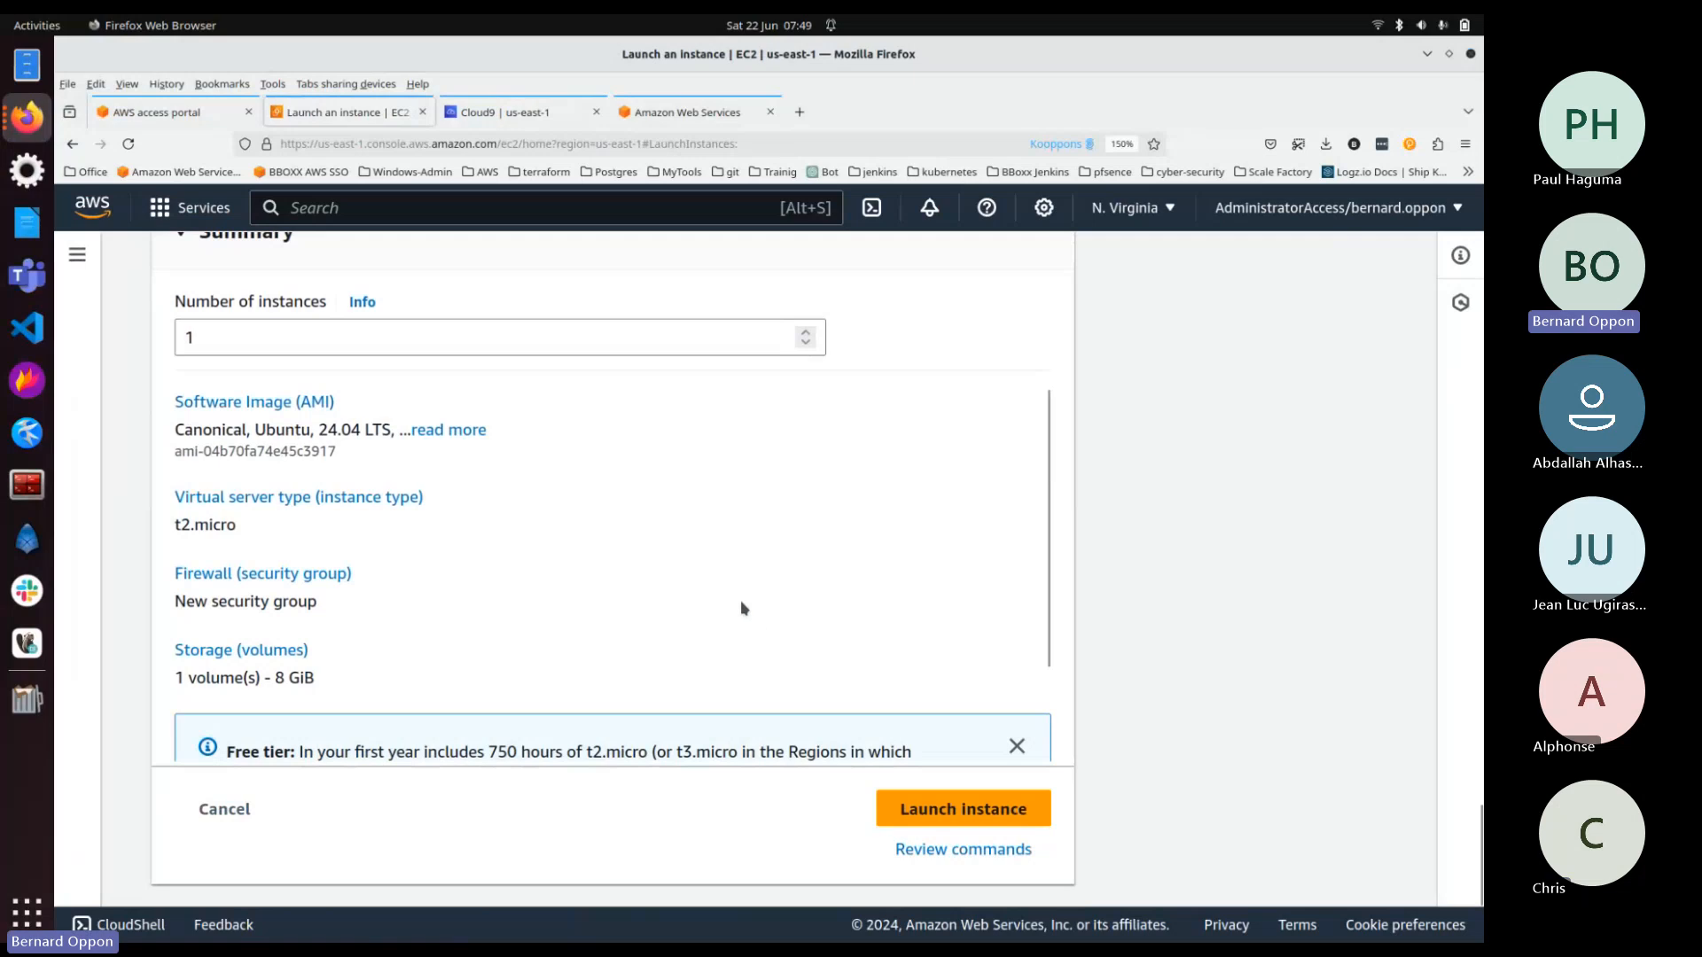
scroll(741, 602, down, 2)
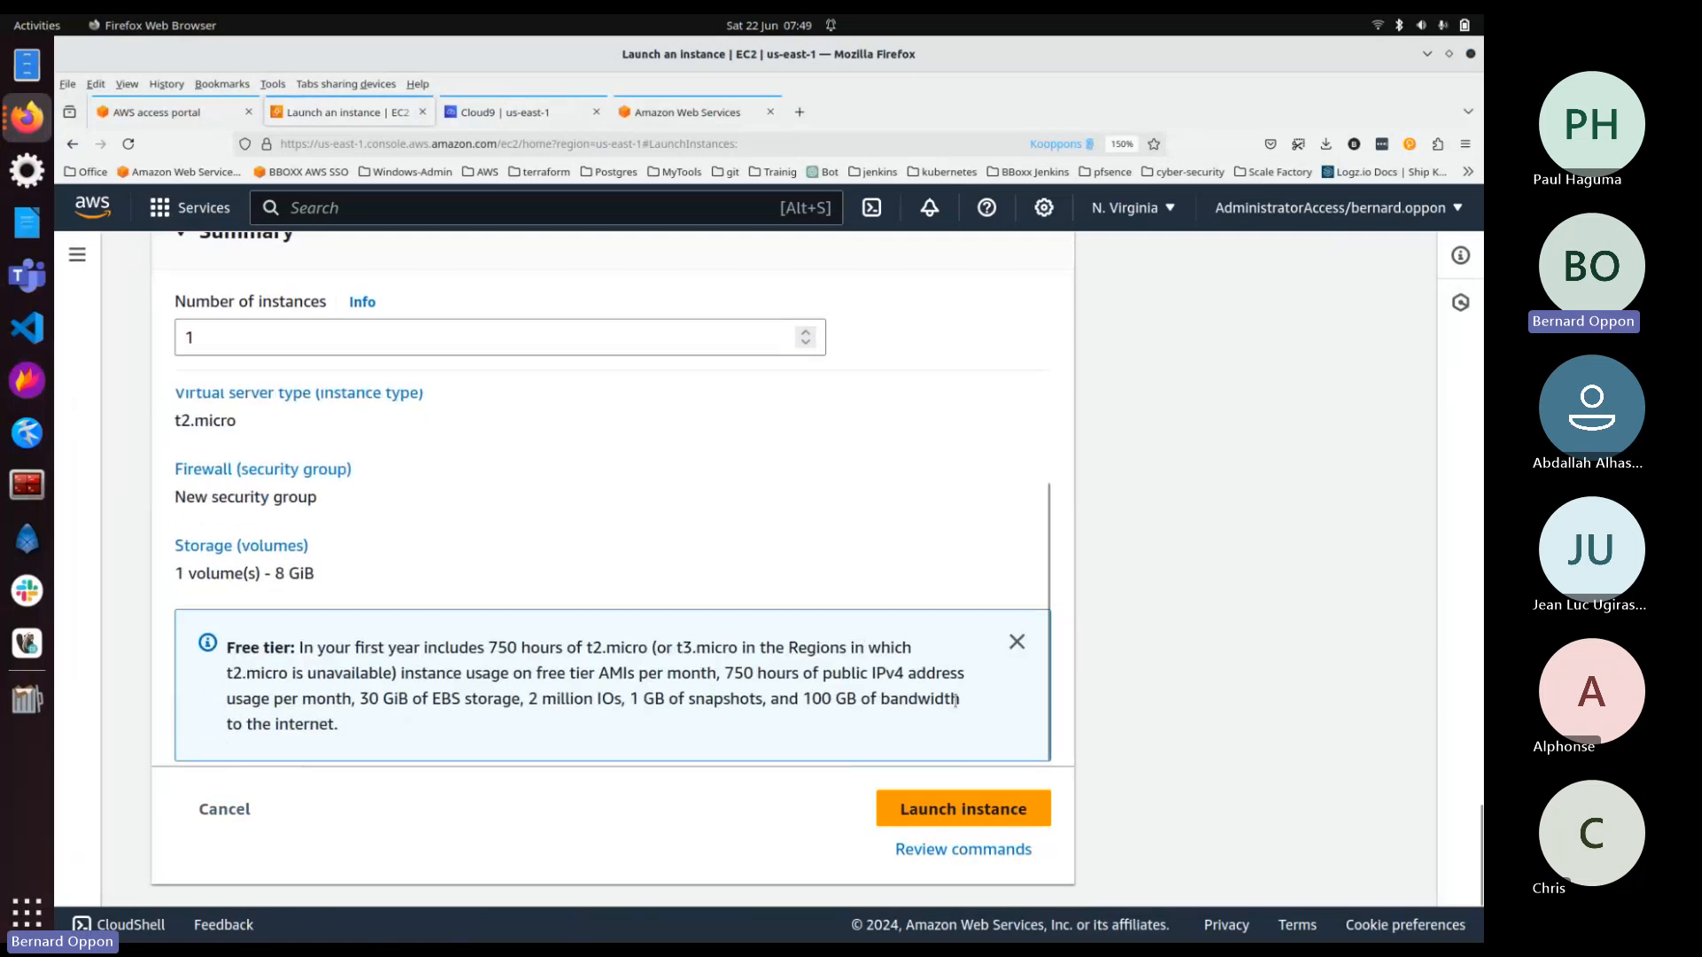
click(936, 809)
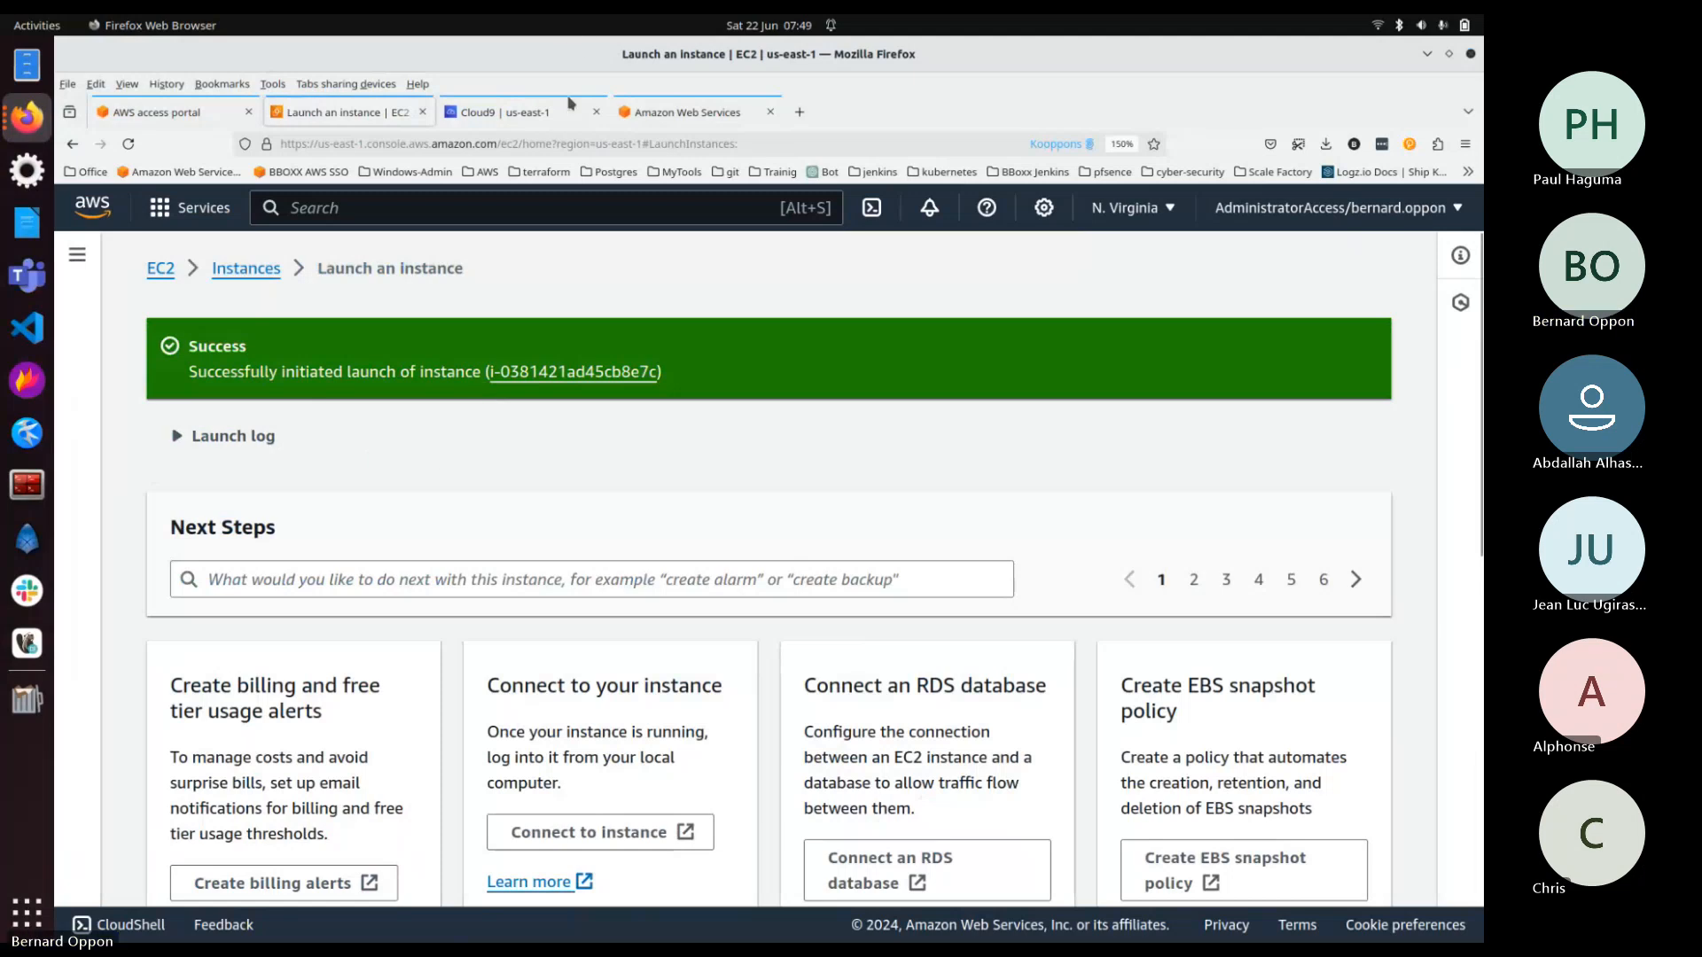
Step: Switch to the Main_SSO Cloud9 environment, close the Welcome page and the lower console pane, and open a new terminal in the main pane
click(517, 115)
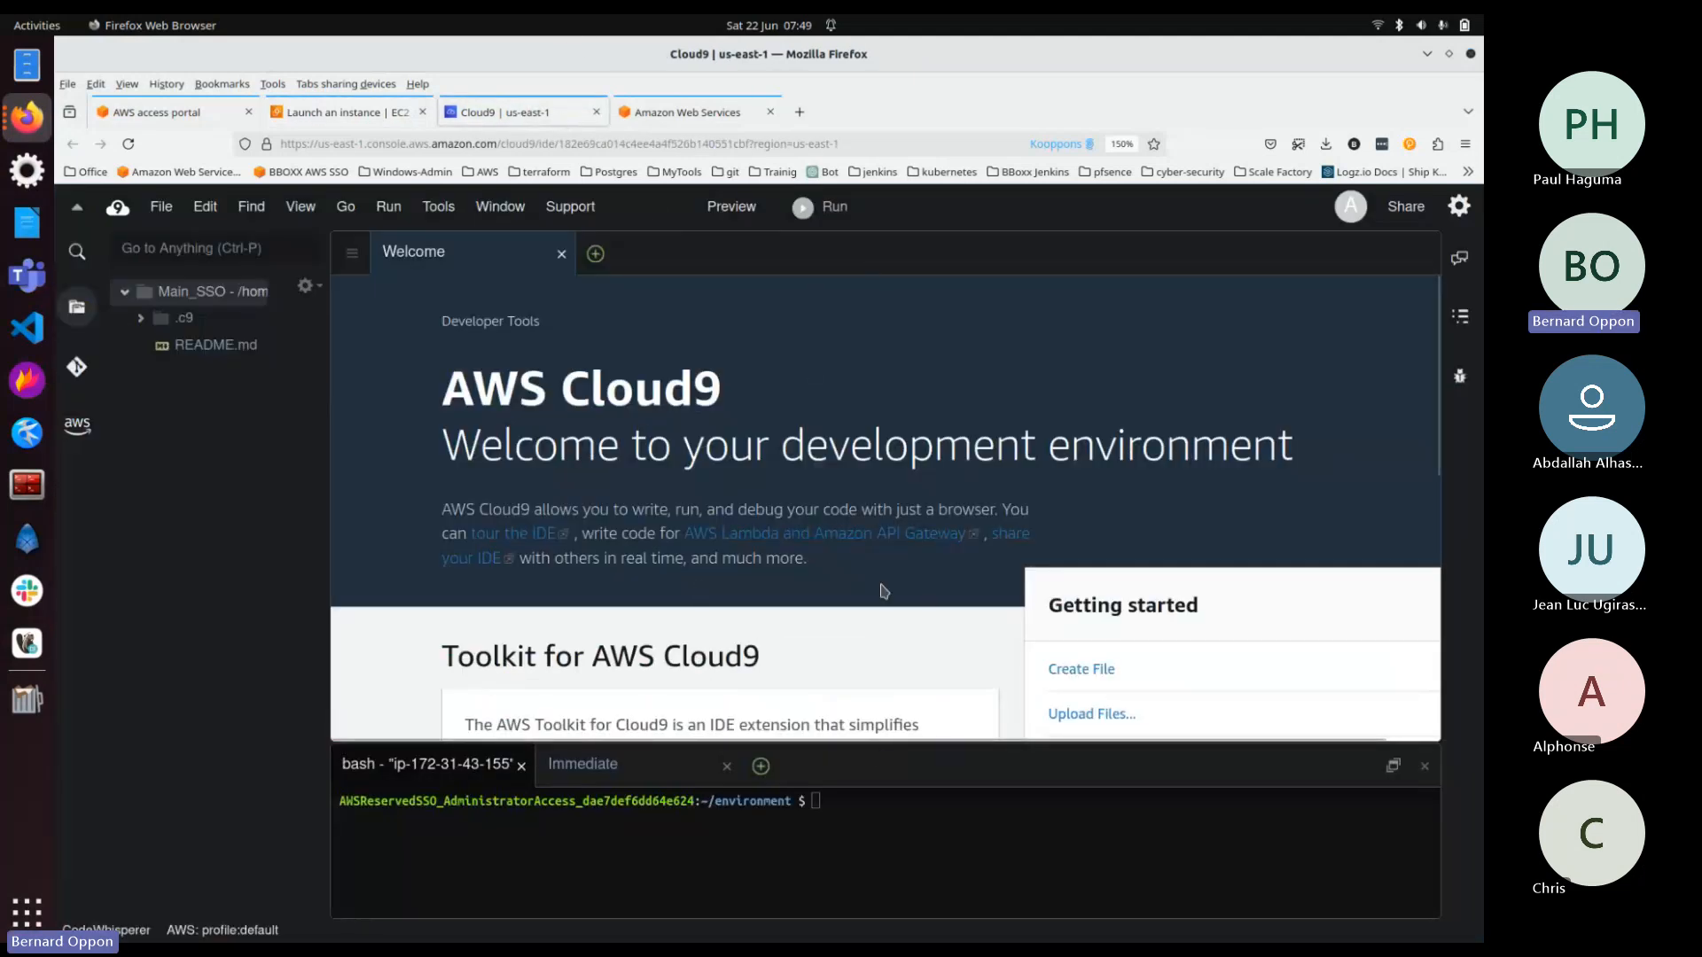
click(560, 255)
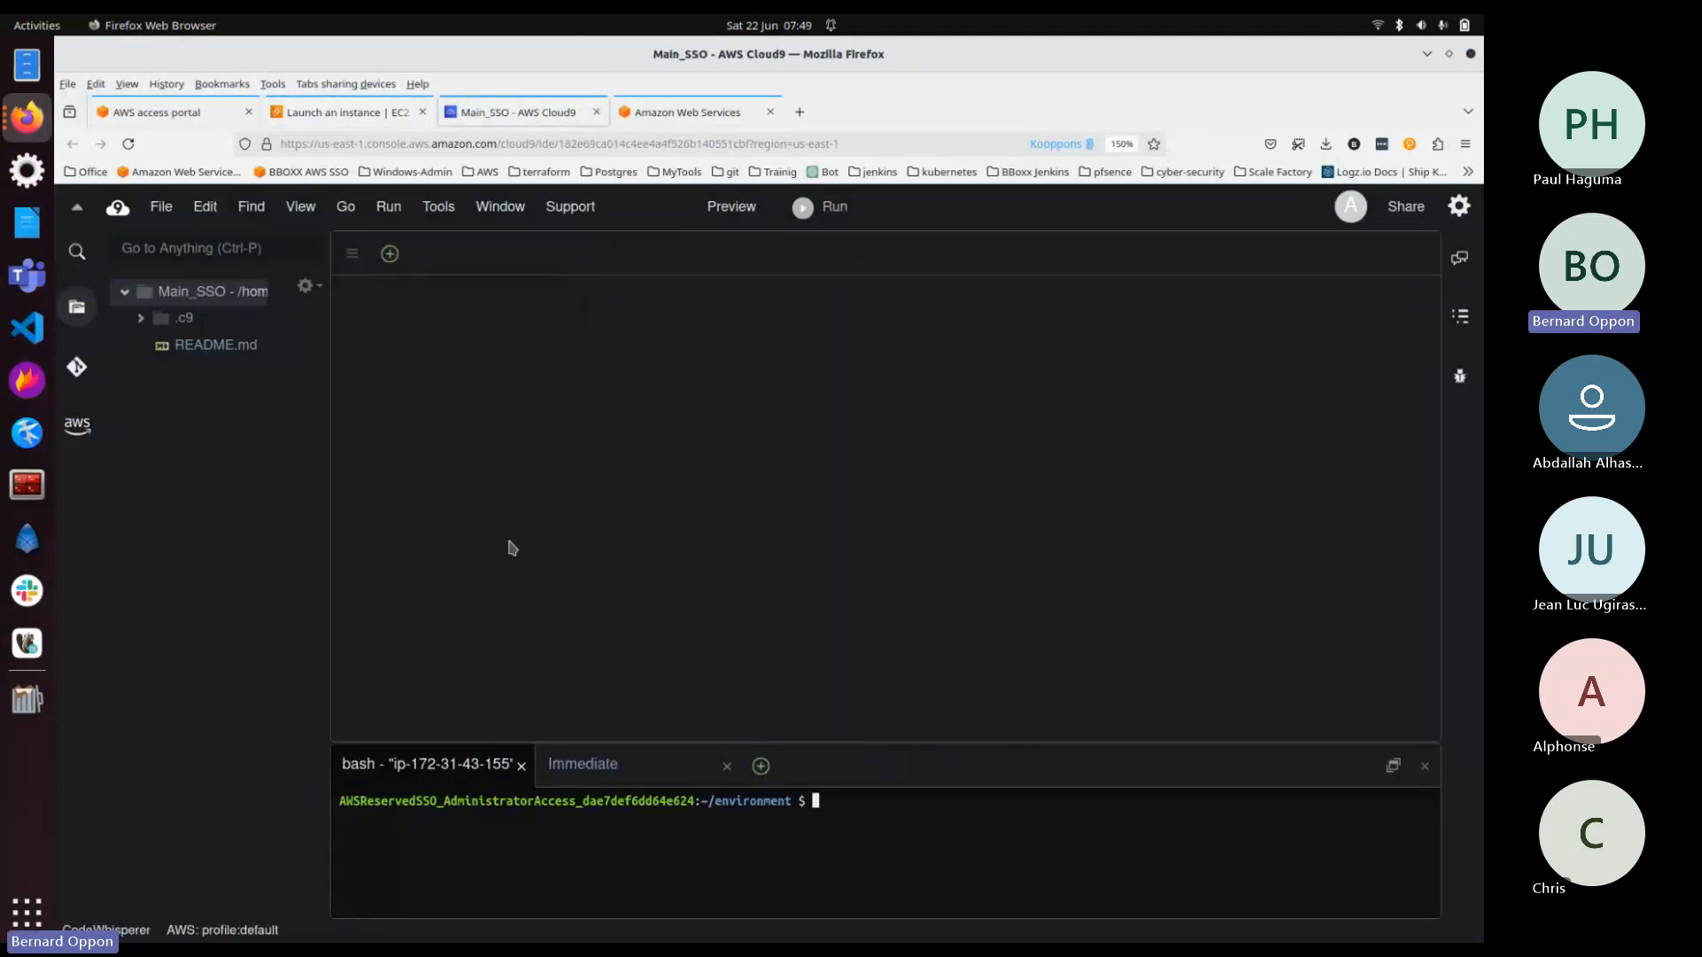
click(727, 766)
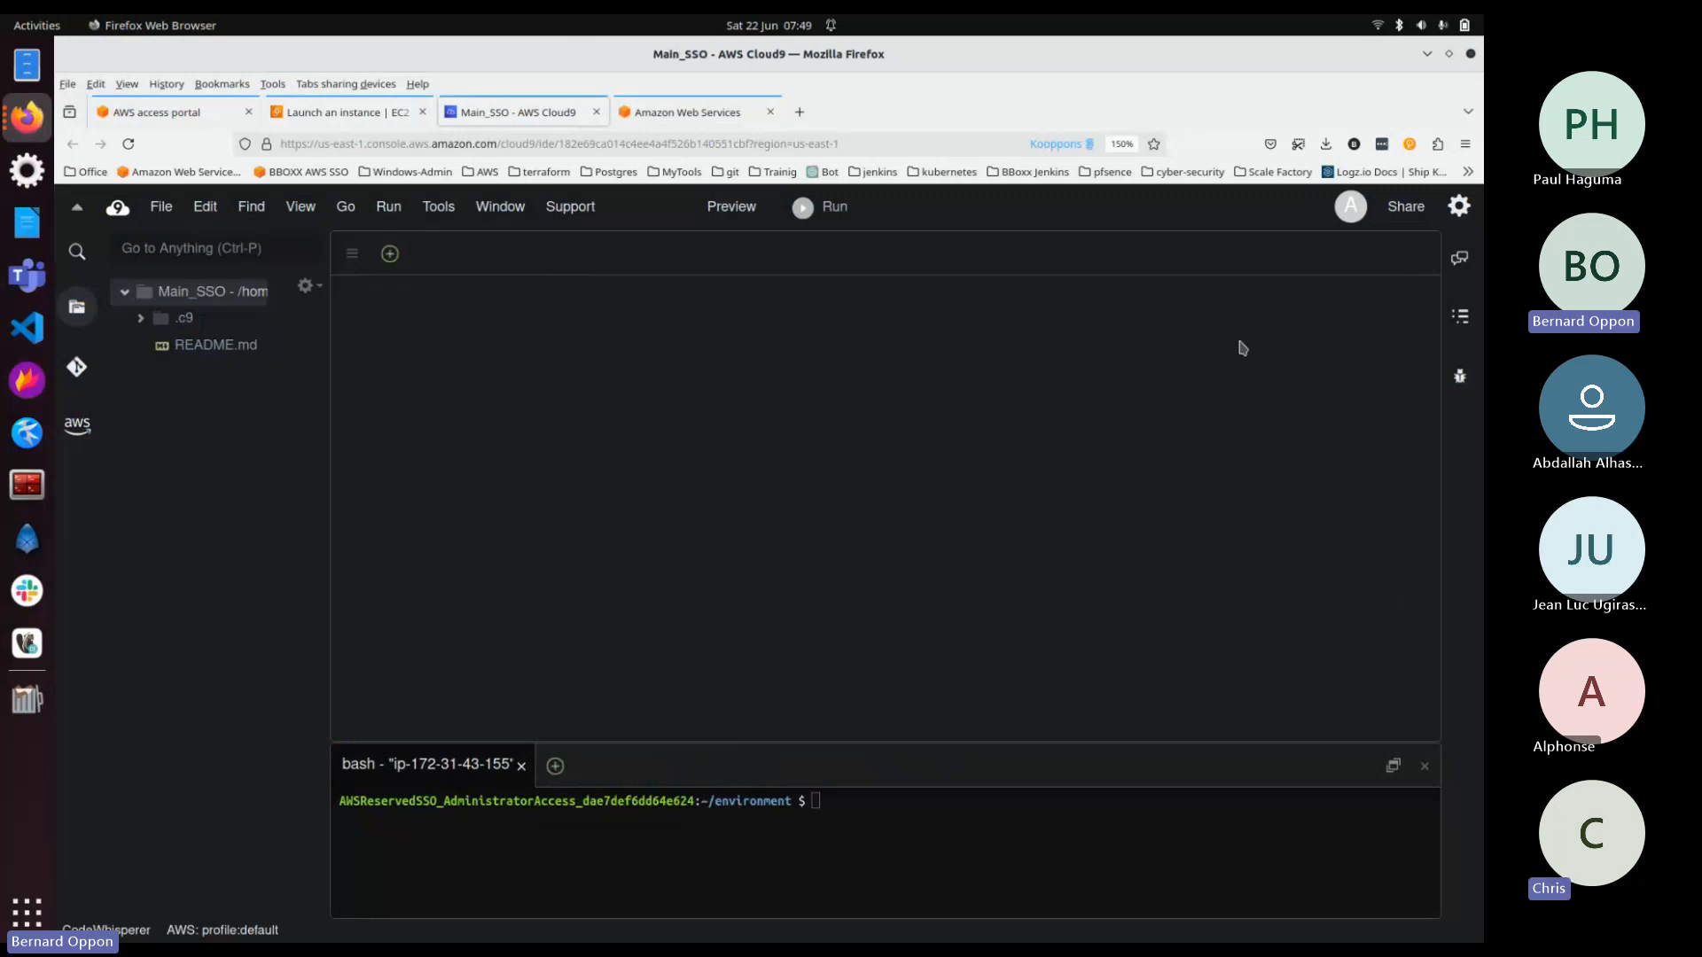
click(1425, 769)
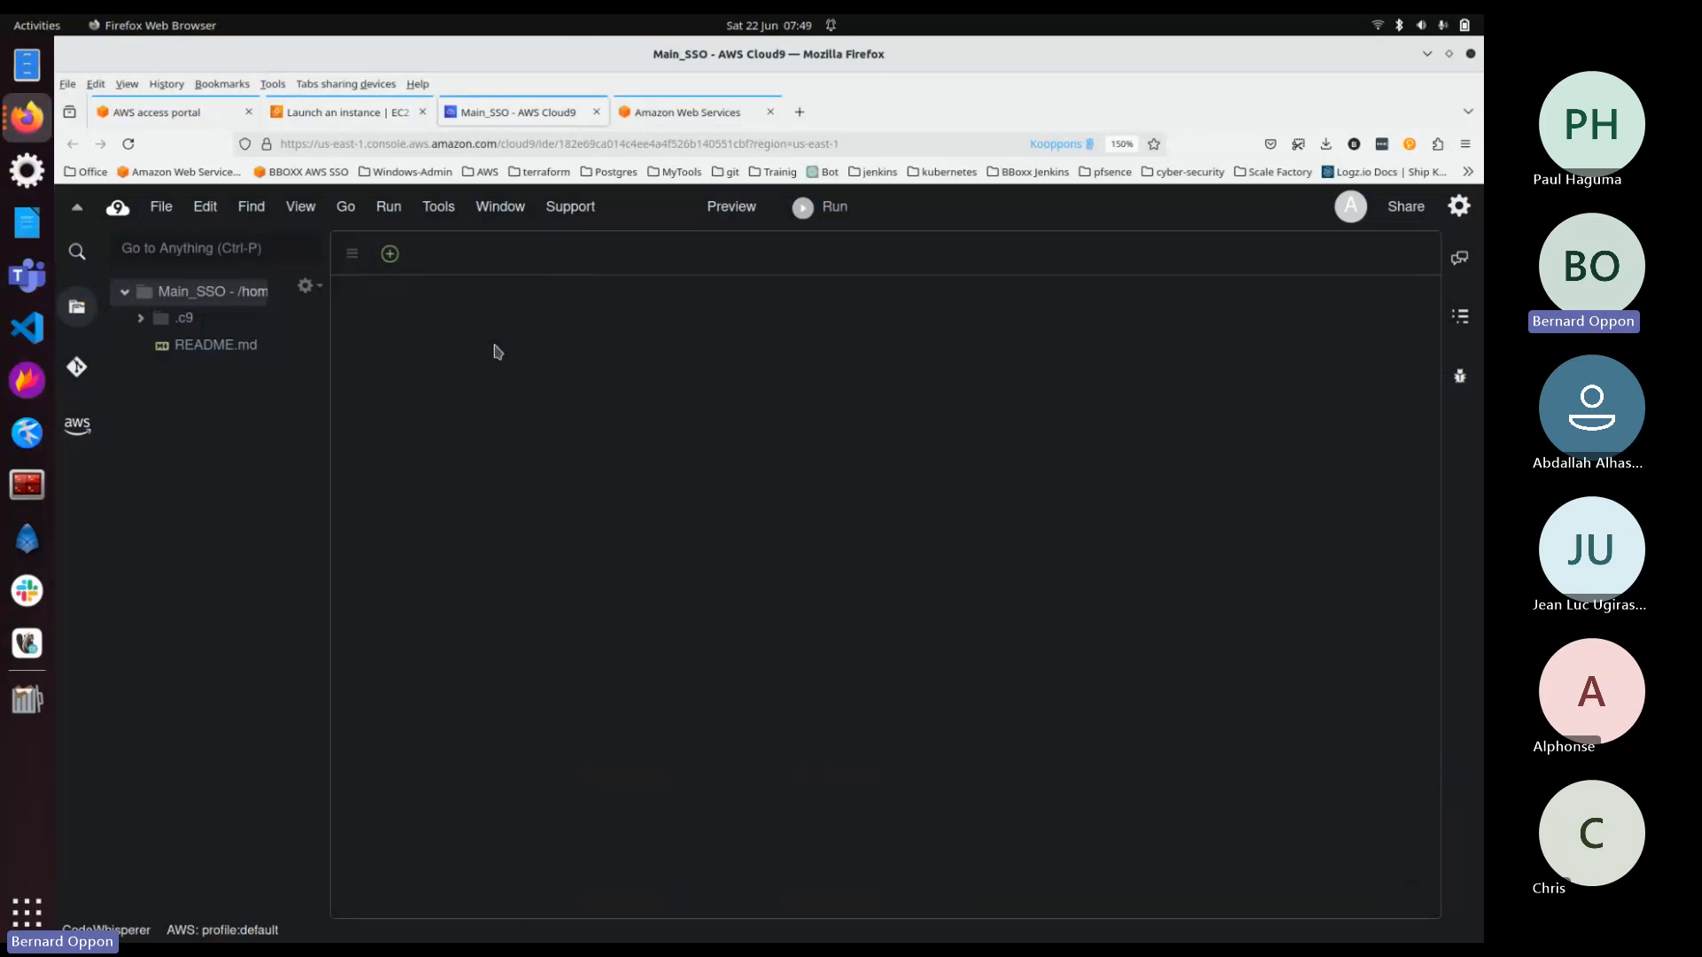
click(395, 257)
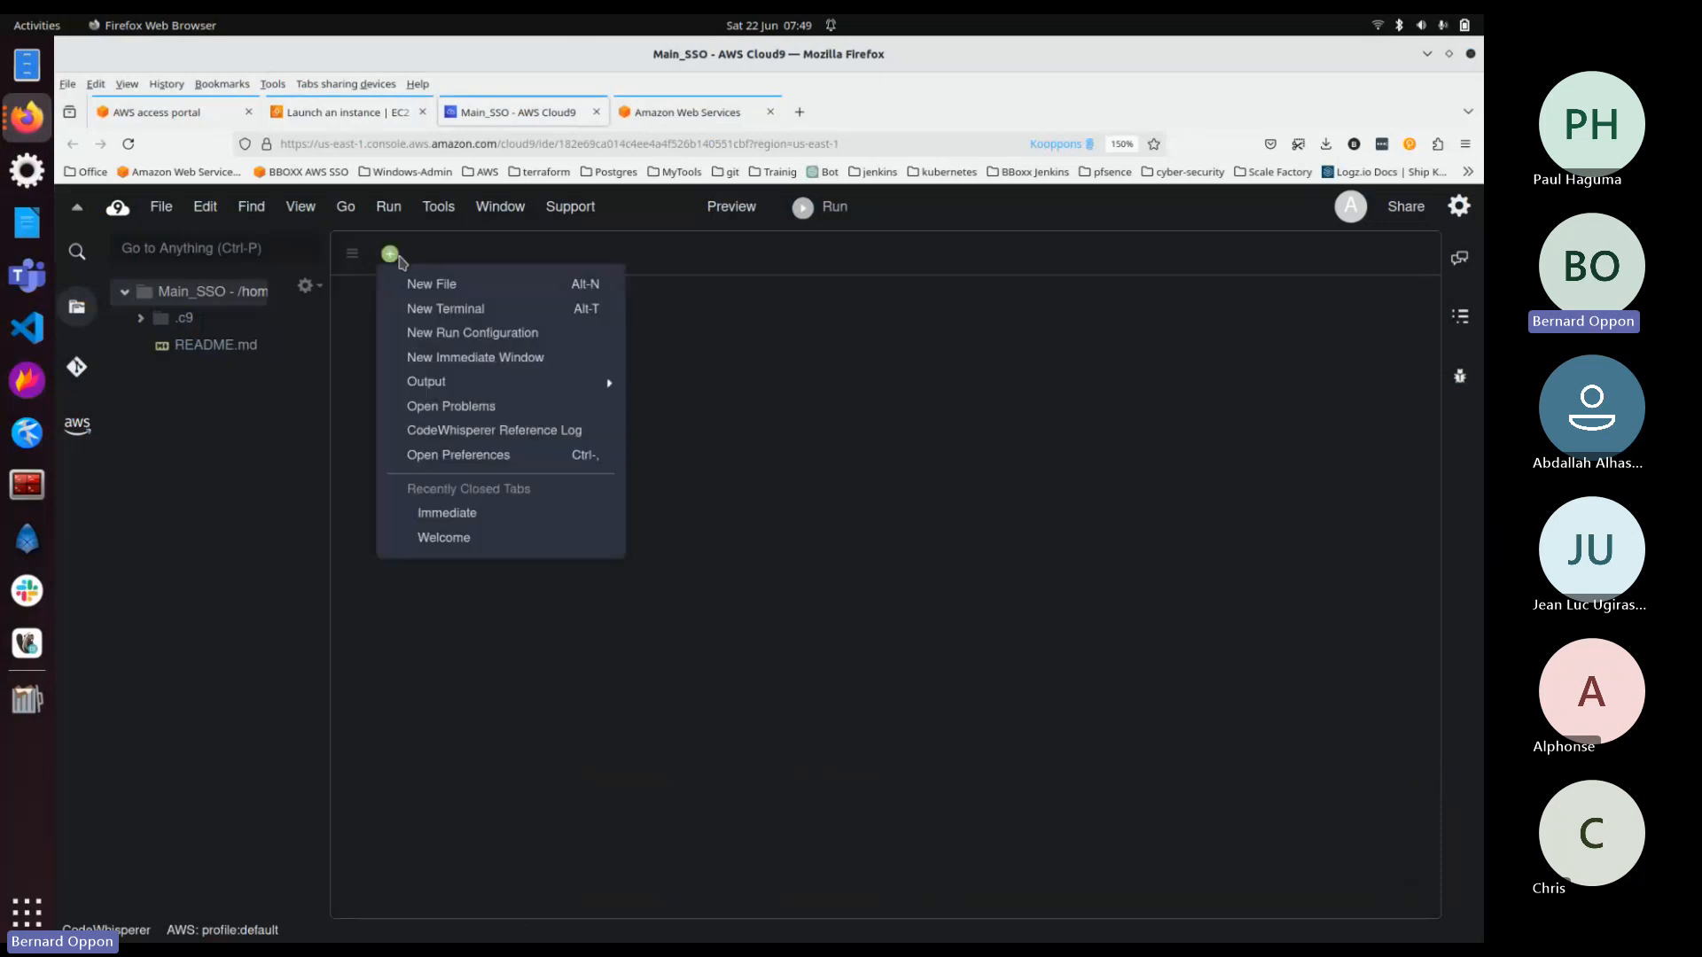
click(448, 308)
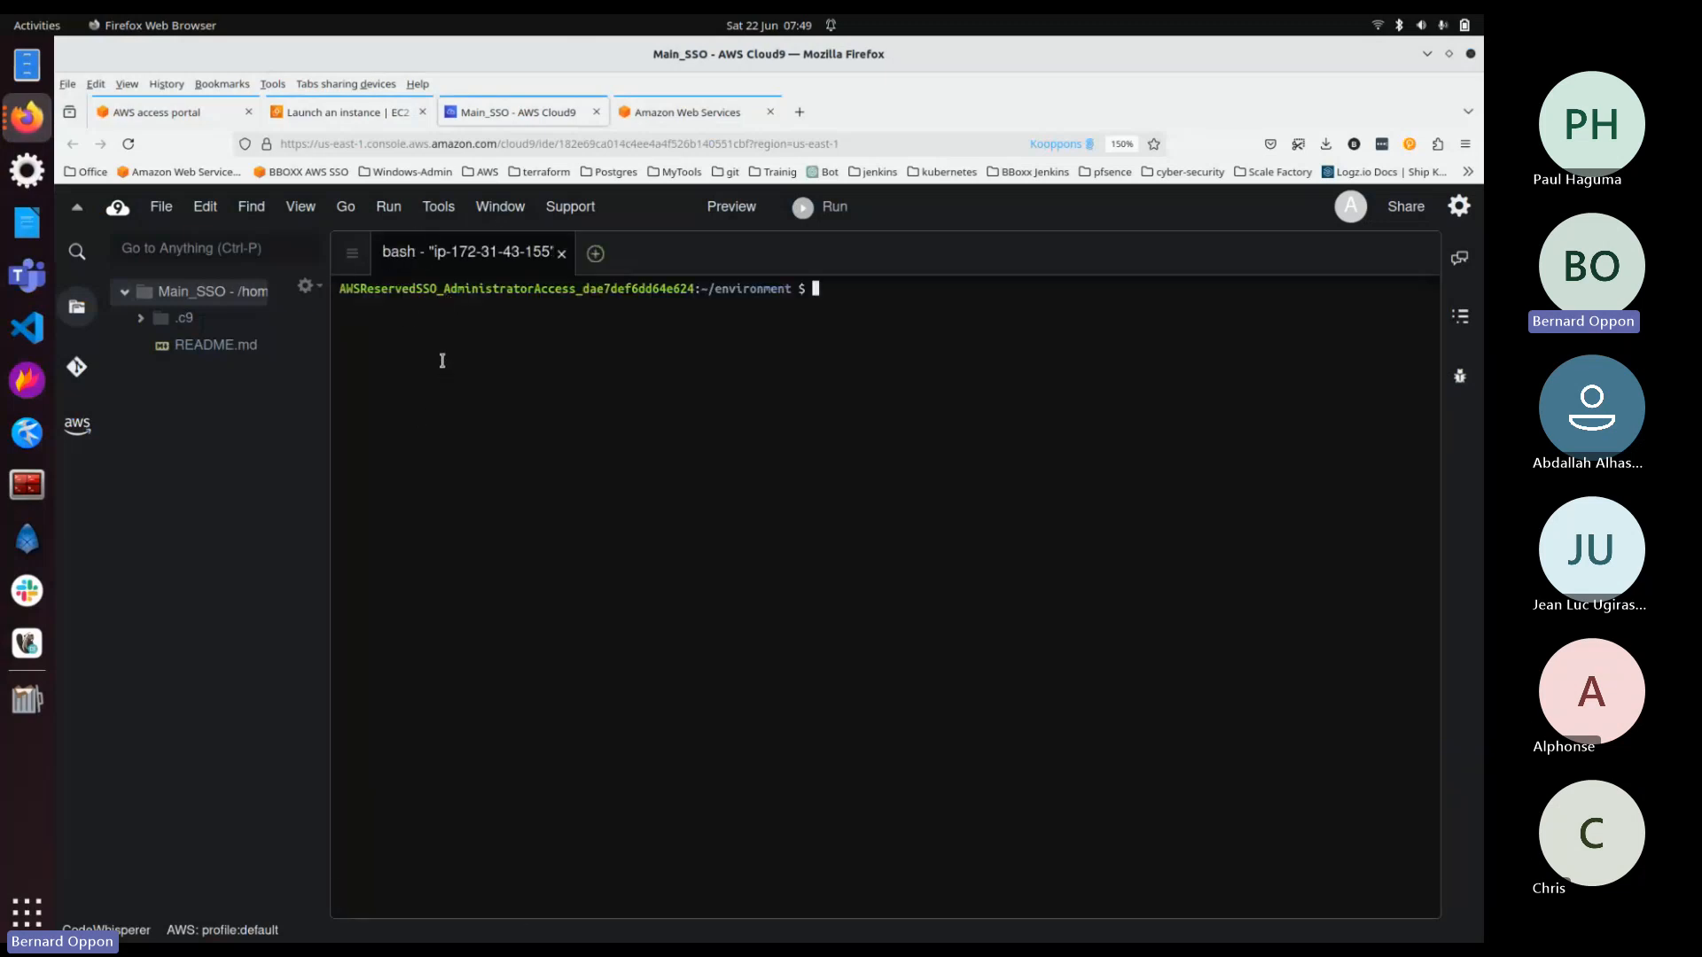
Step: Upload the newly created .pem key file from Downloads to the environment's root folder and widen the file tree to show its full name
click(158, 206)
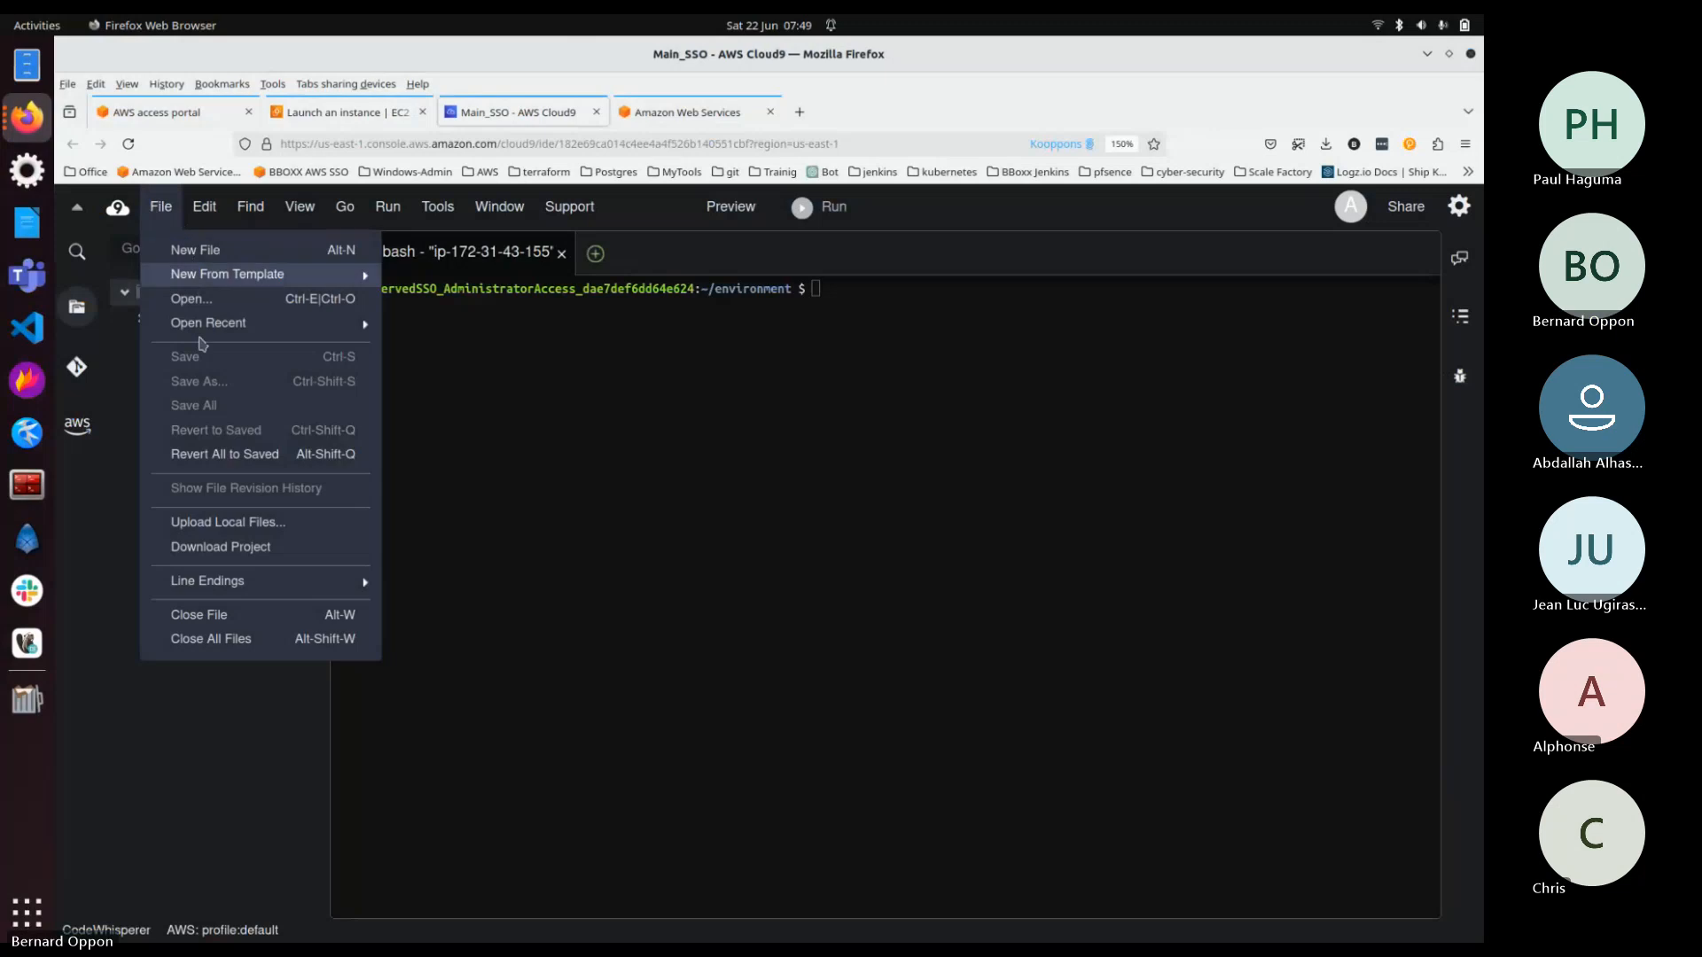
click(252, 523)
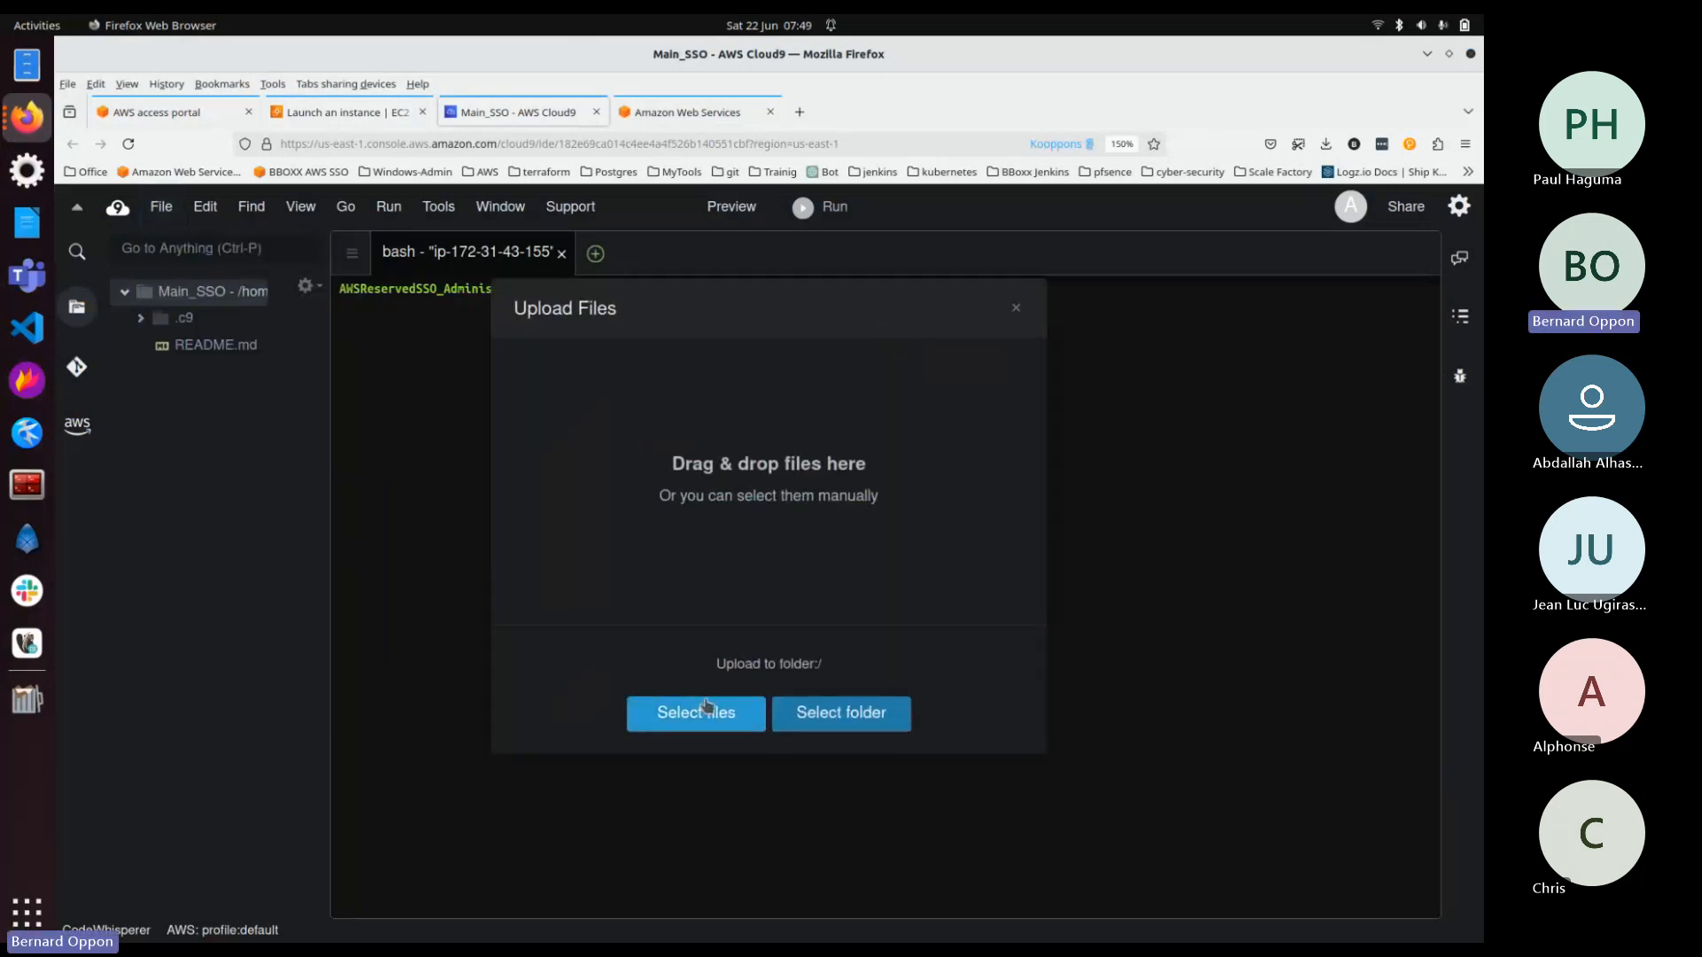
click(707, 707)
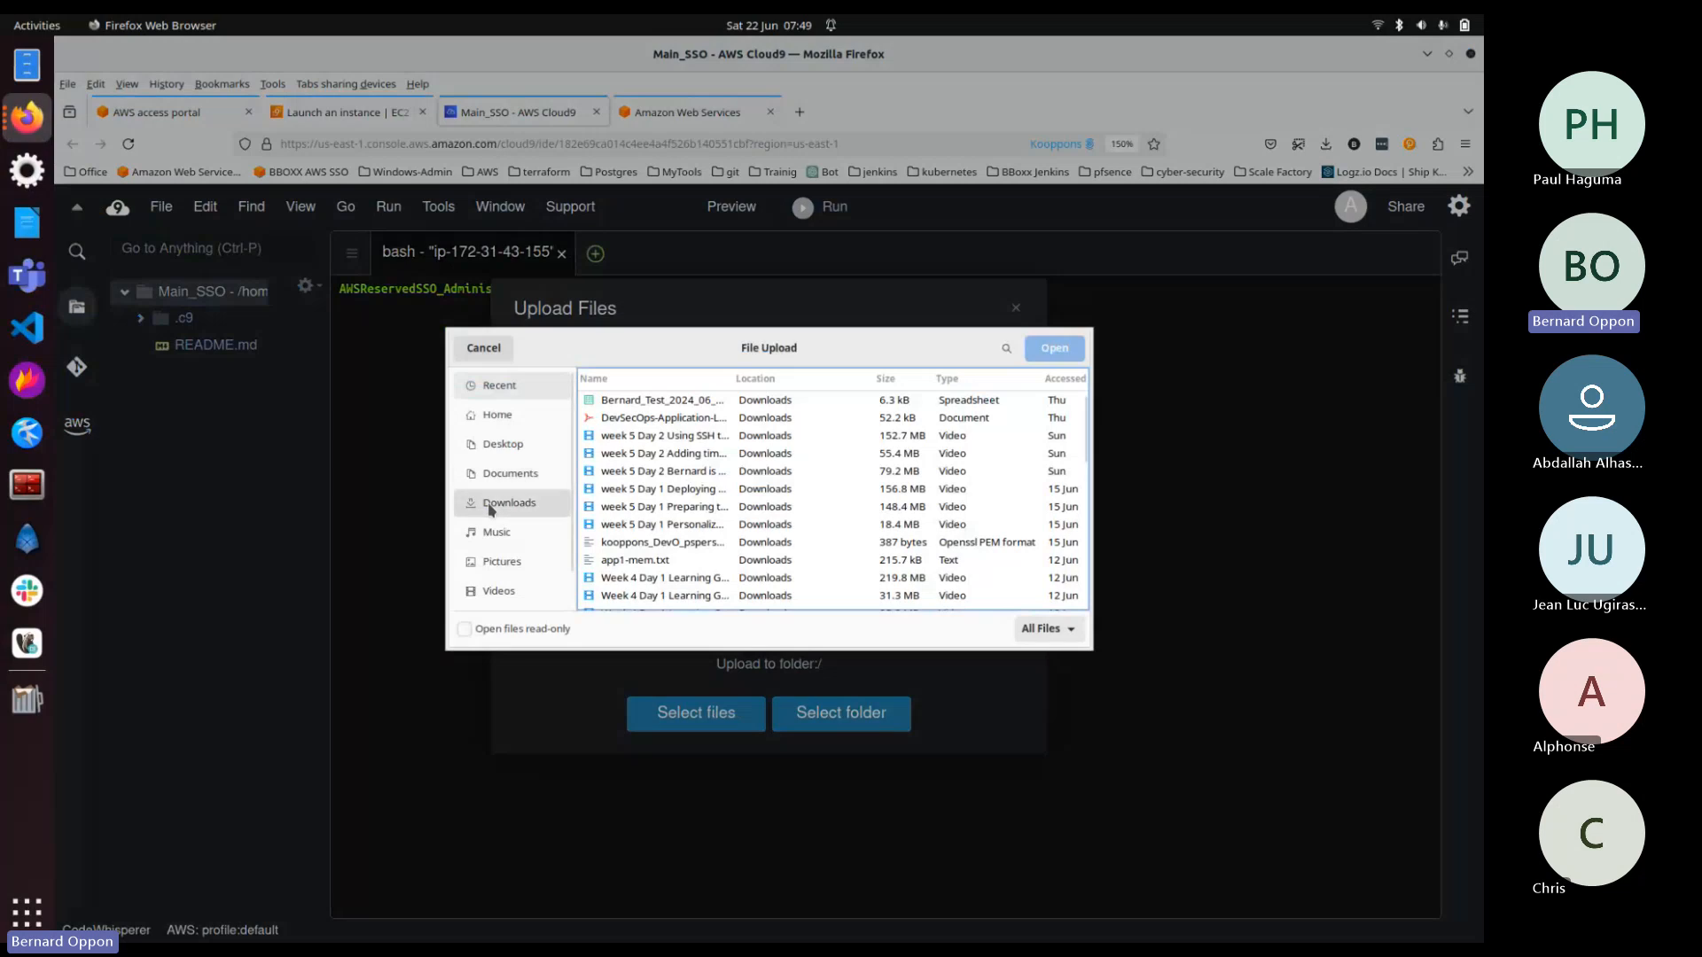
click(490, 510)
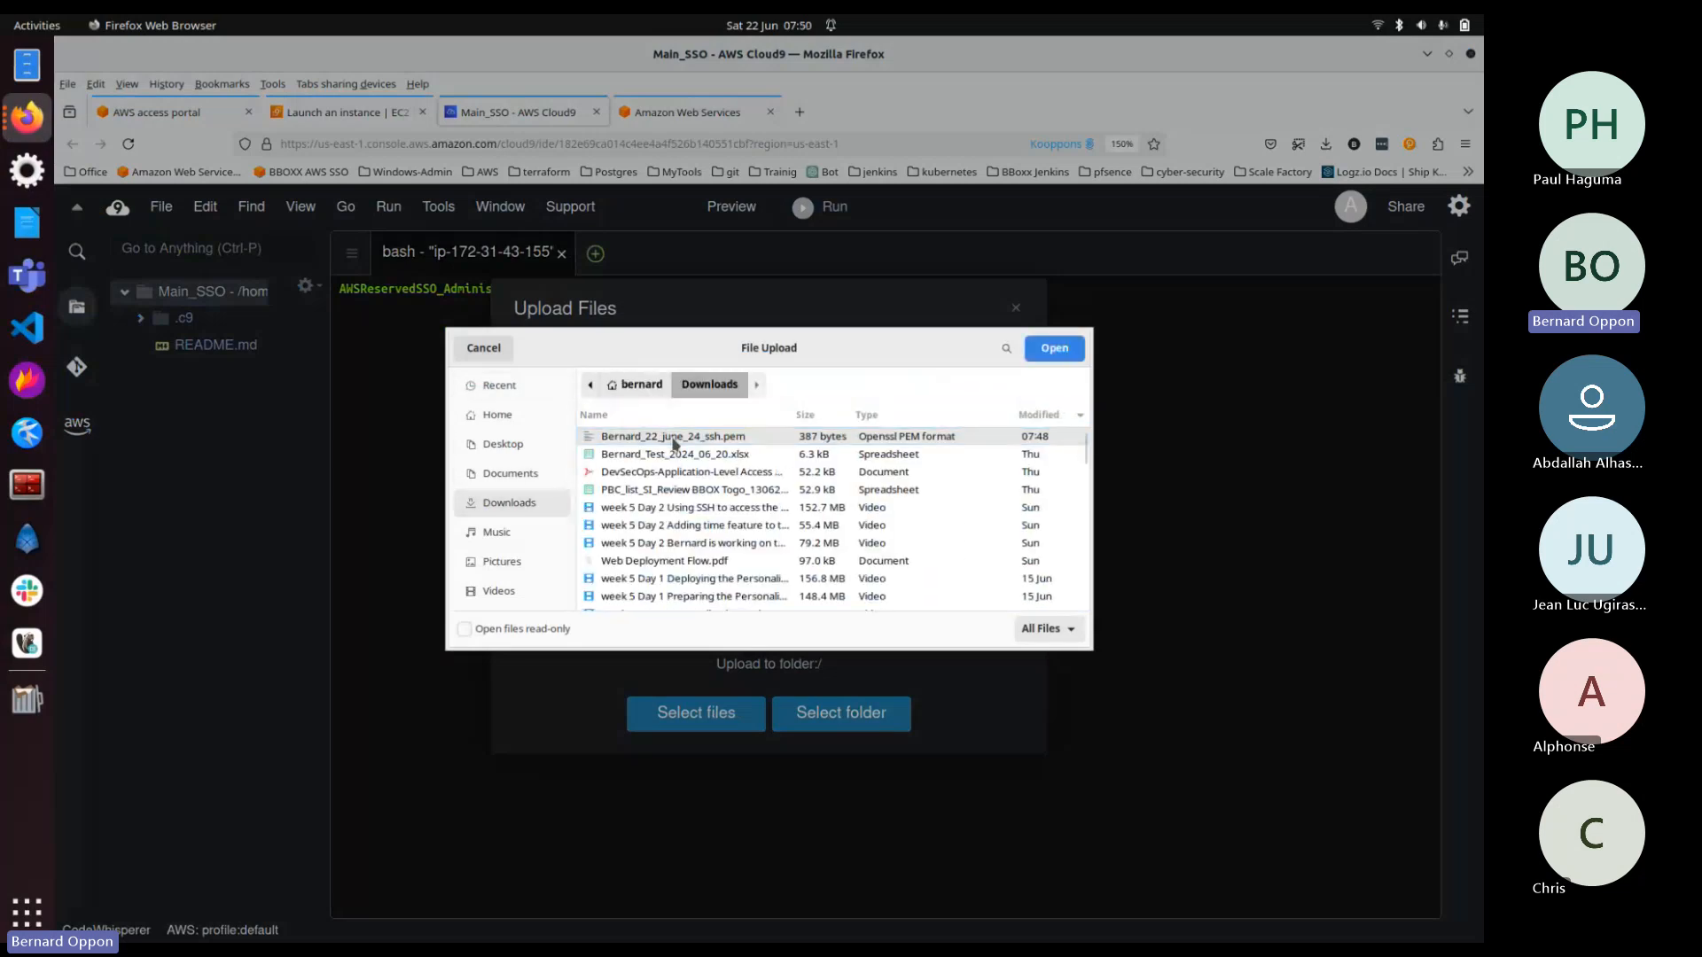
click(1063, 354)
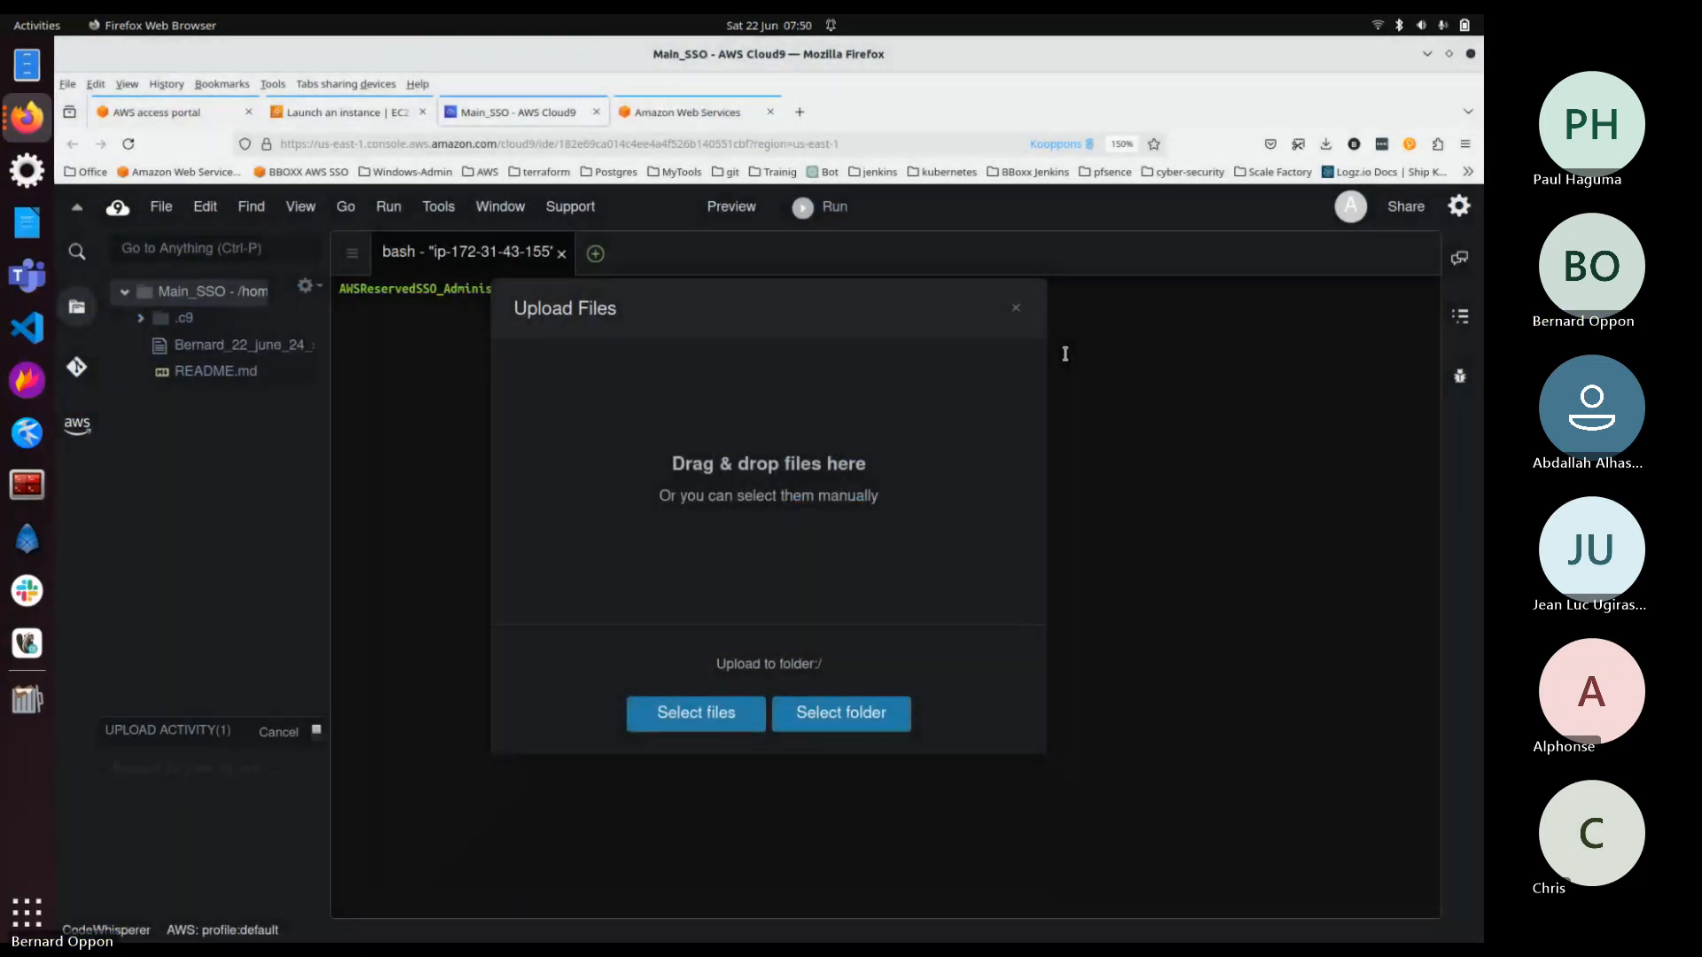
click(1017, 309)
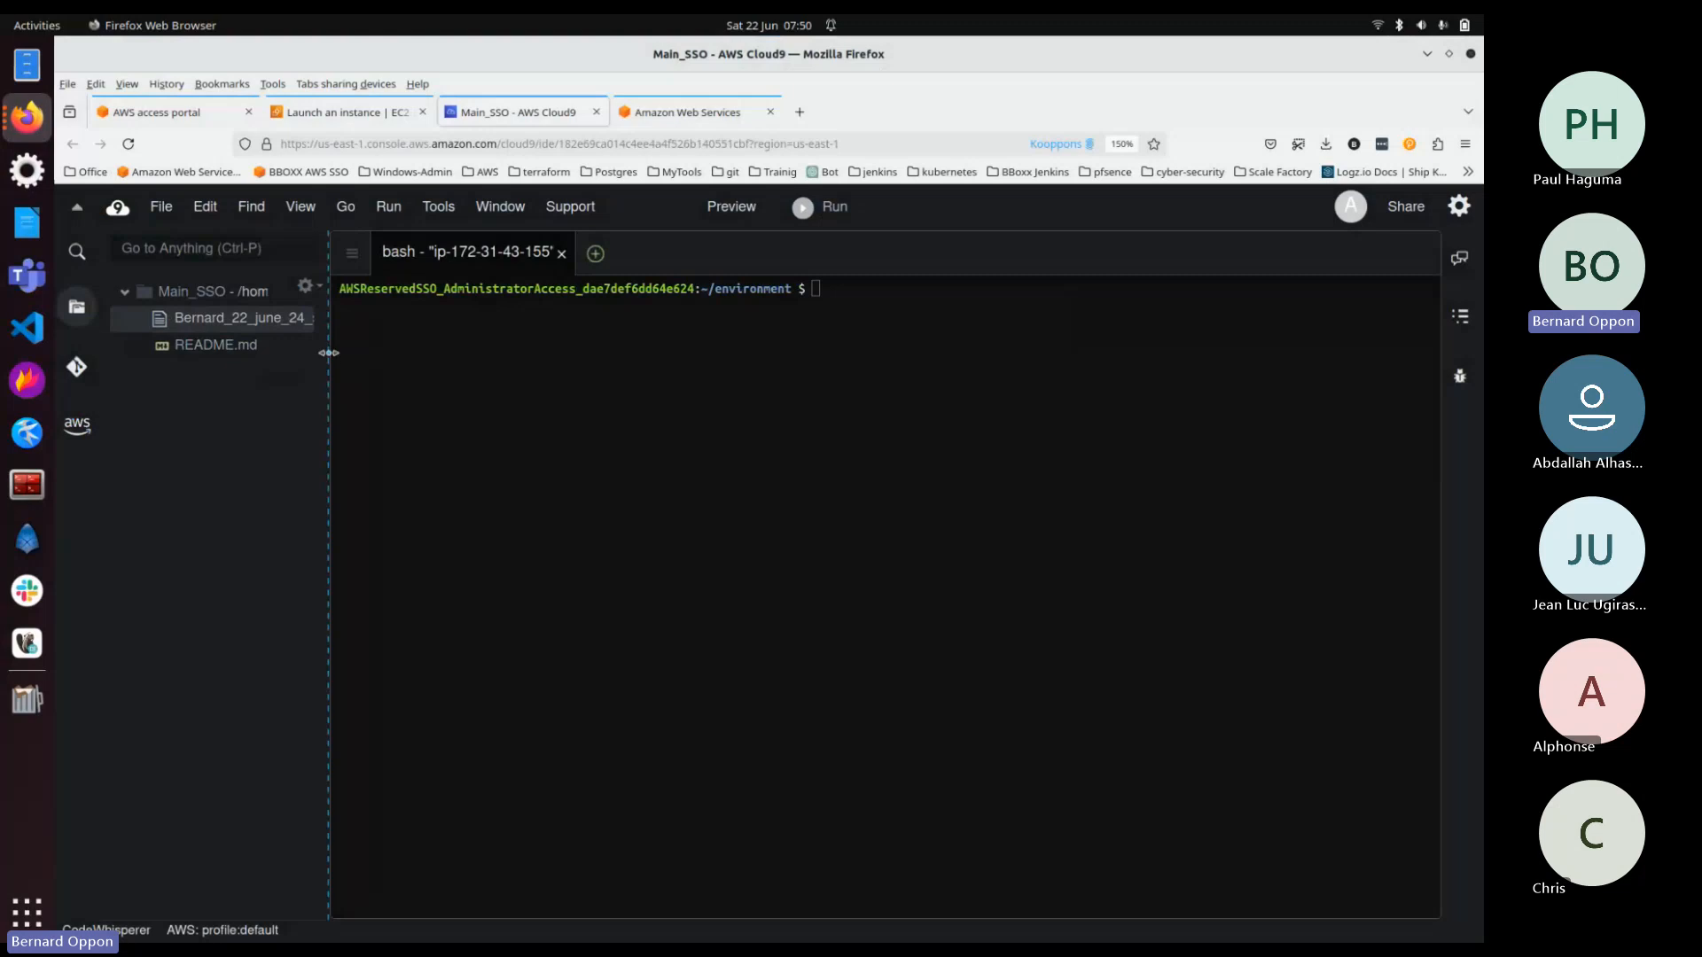
drag(330, 354, 417, 358)
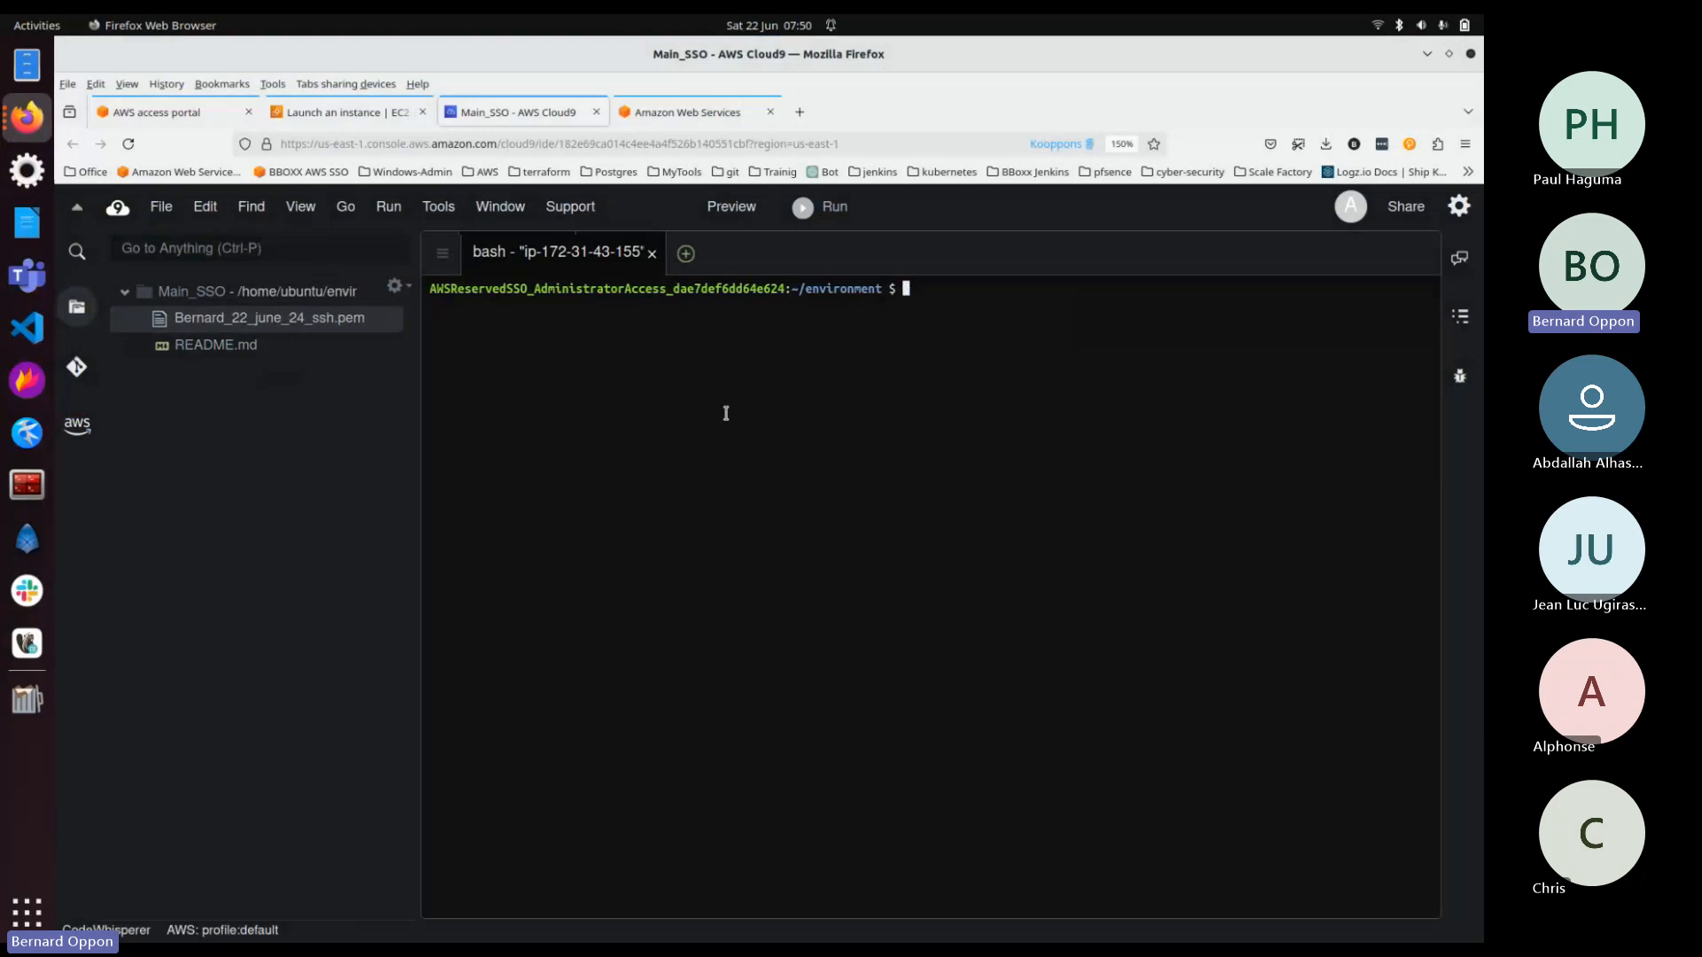
Step: Change to the ~/.ssh directory in the terminal and list its contents
text(cd)
text( -)
text(/)
text(.sss)
key(Return)
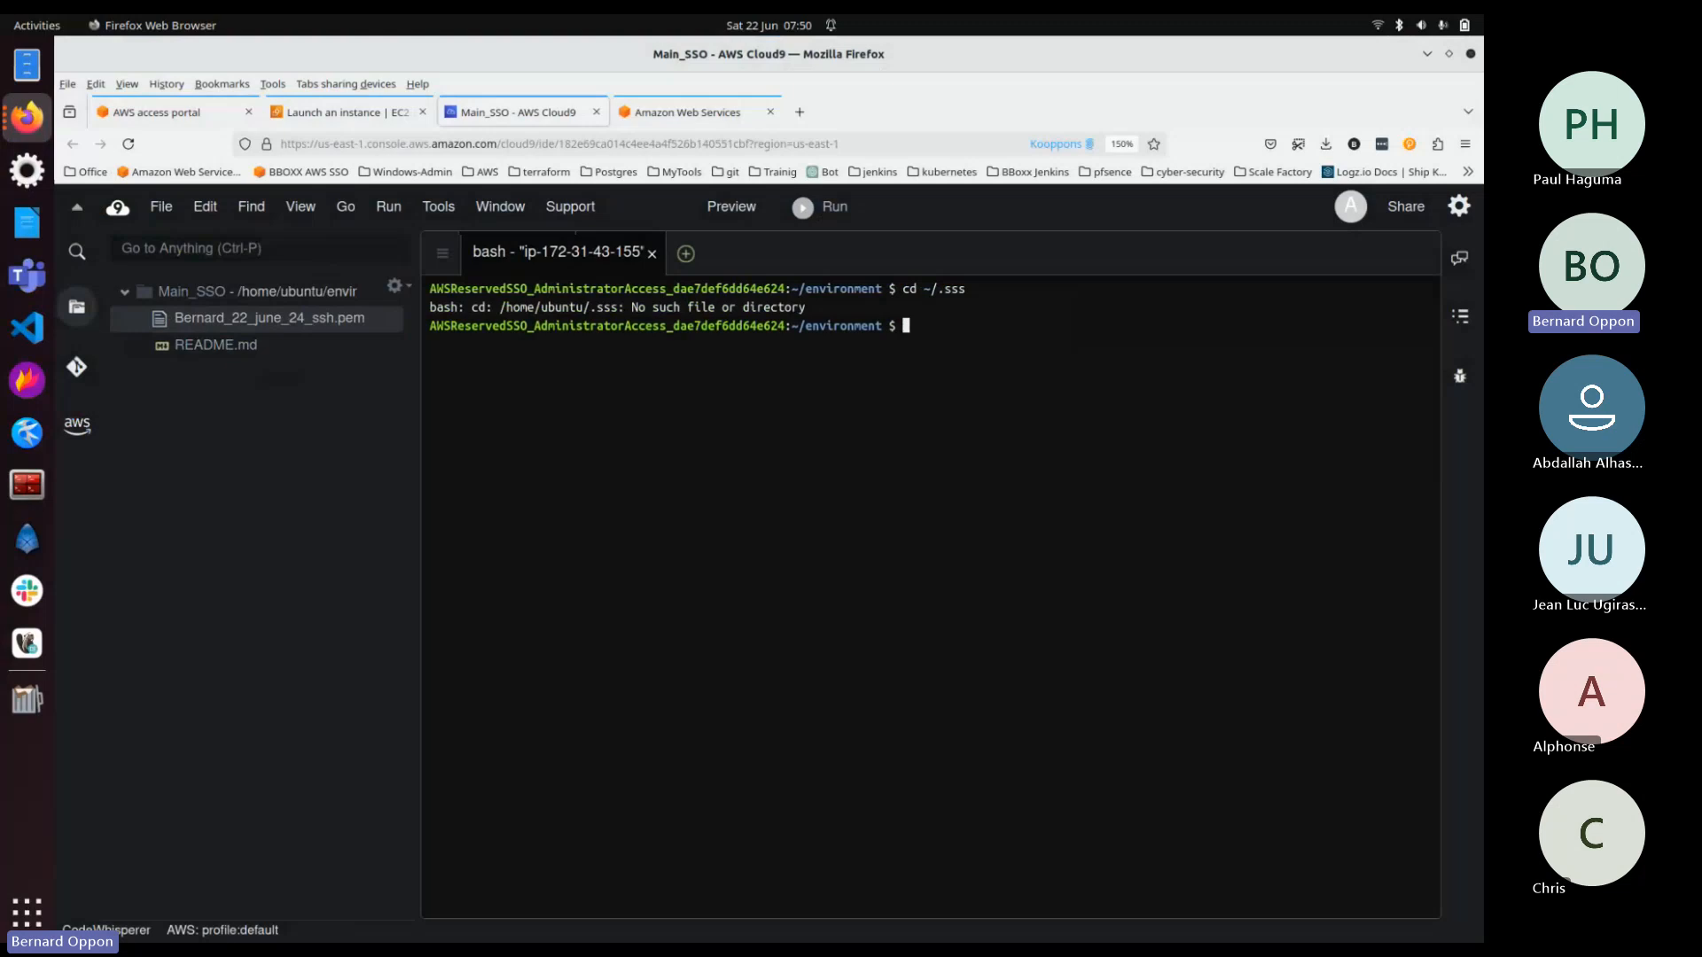
key(Up)
key(BackSpace)
text(h)
key(Return)
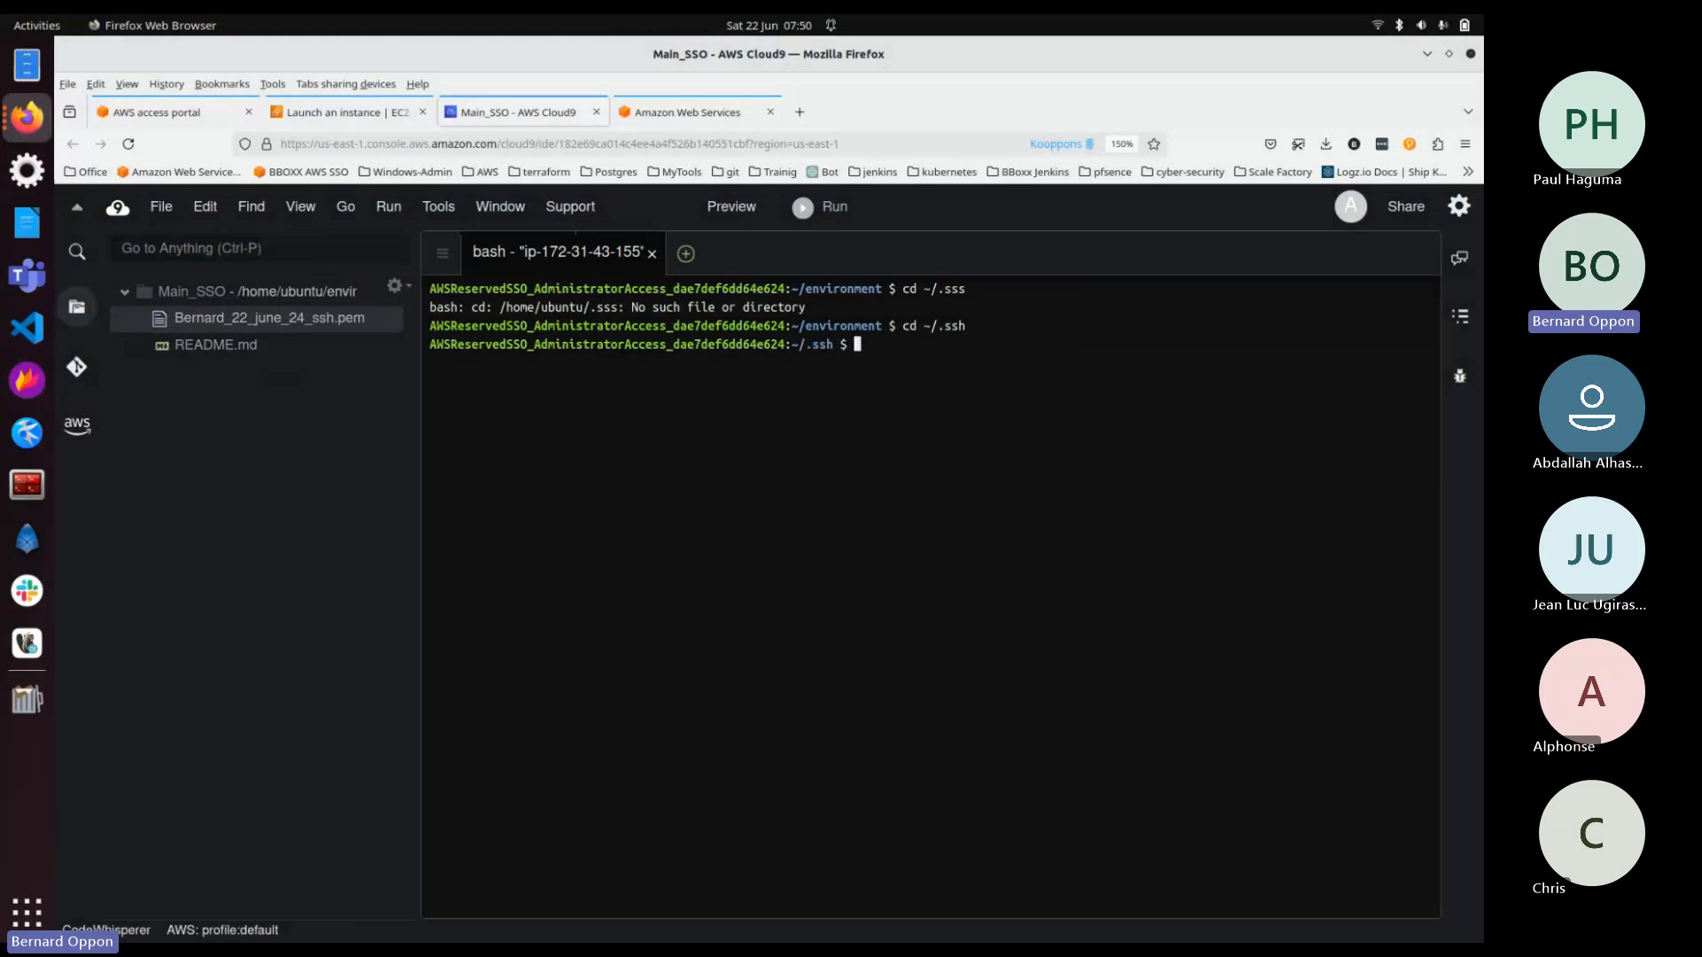
text(ls)
key(Return)
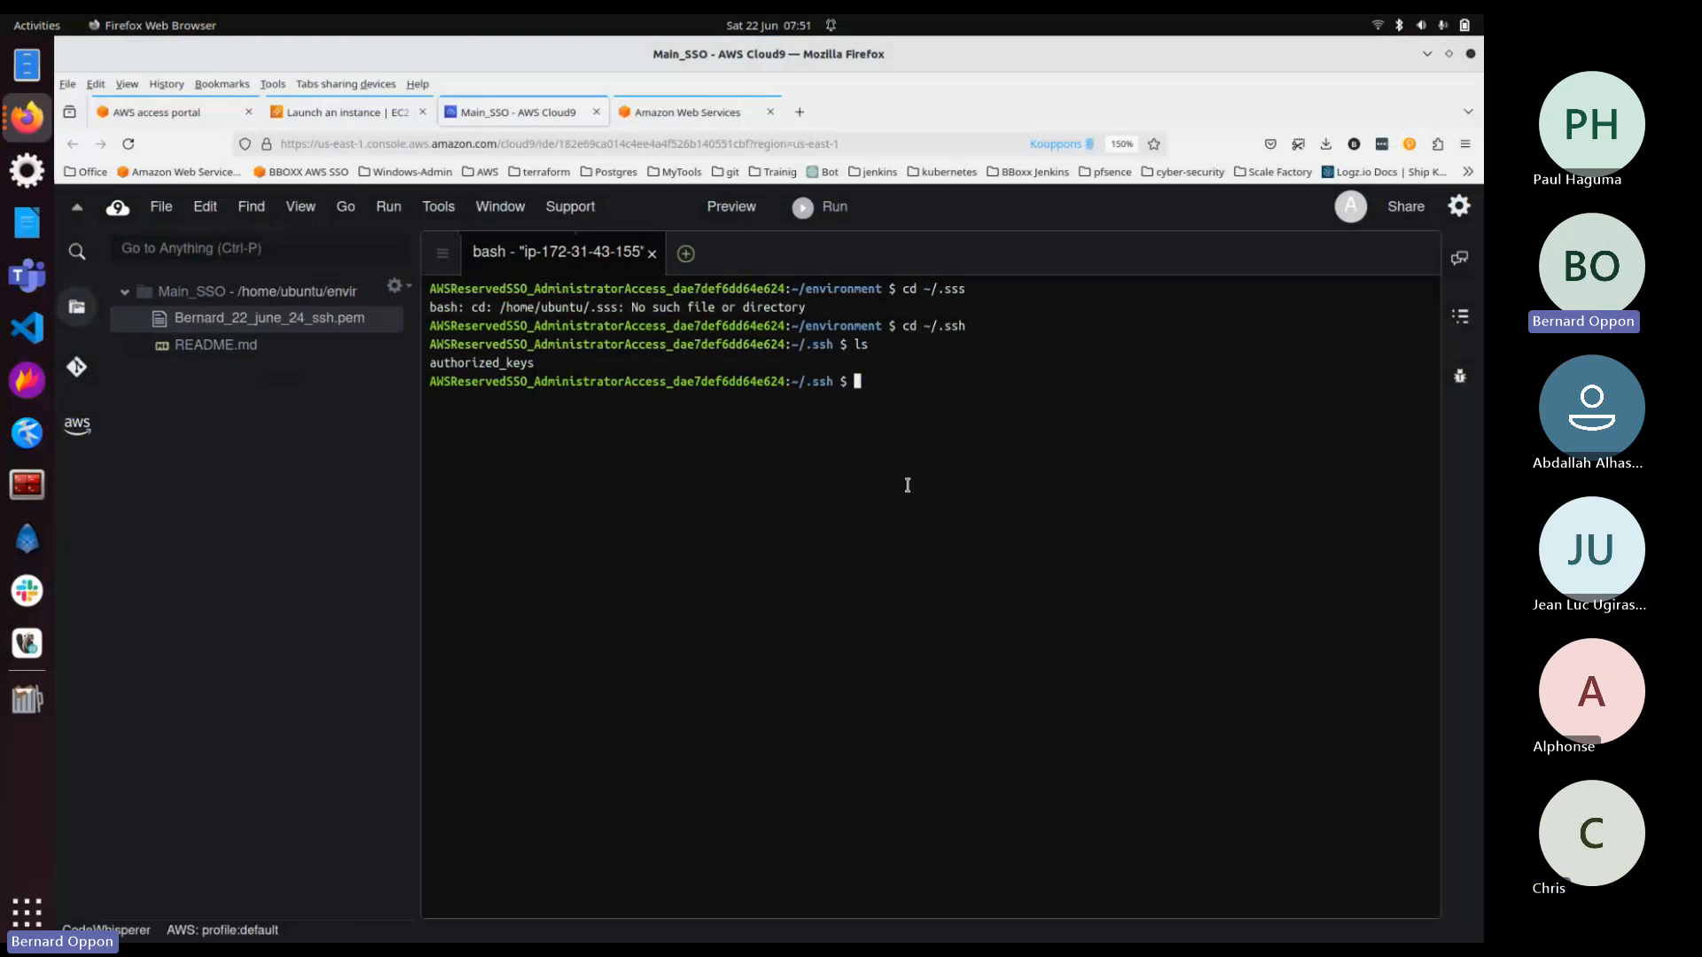
Step: Return to the previous working directory in the terminal and create a folder named sshKeys there
text(cd -)
key(Return)
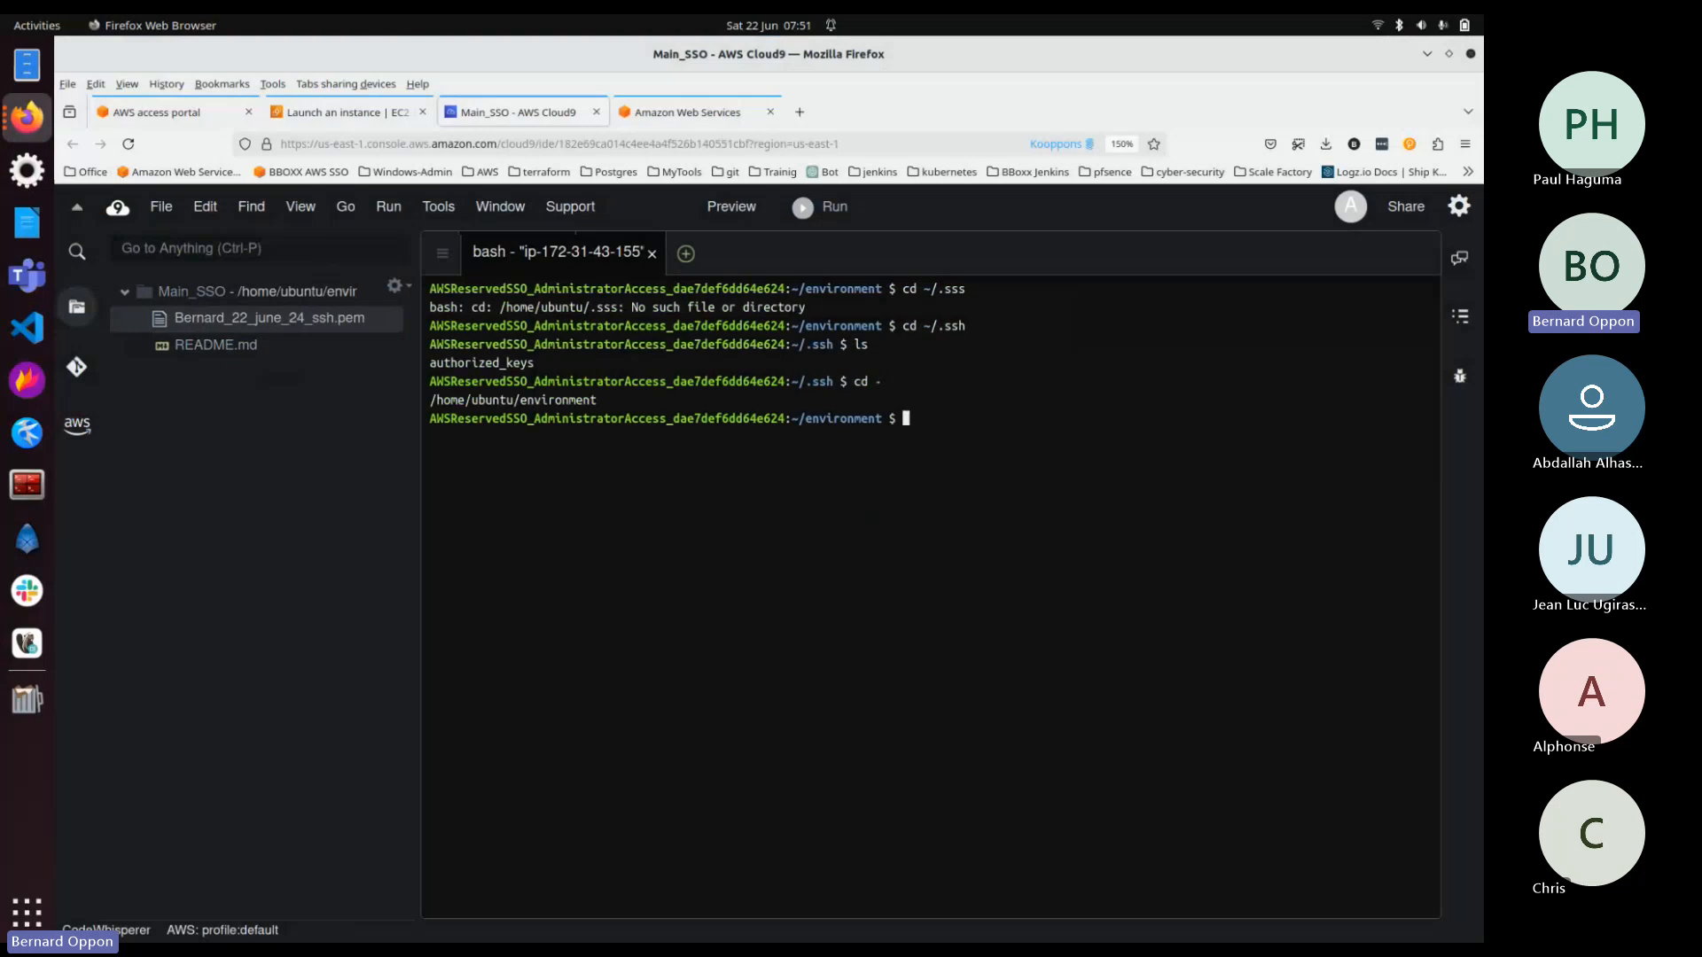
text(mkdir sshkeys)
key(Return)
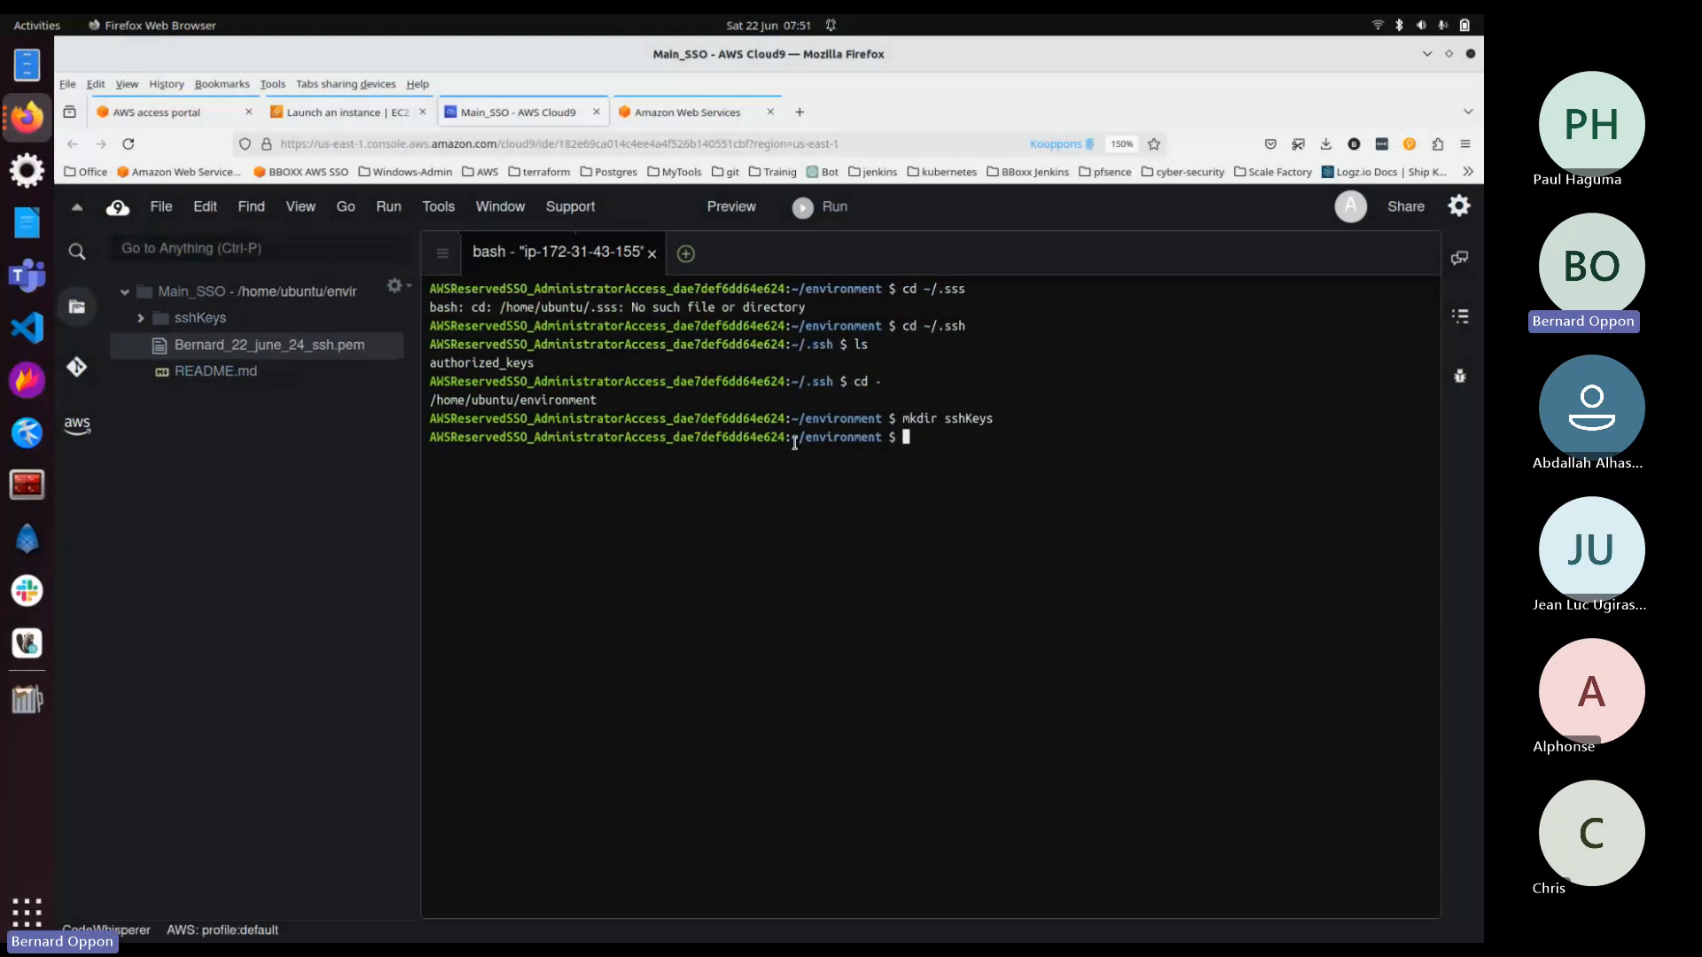
drag(795, 443, 886, 441)
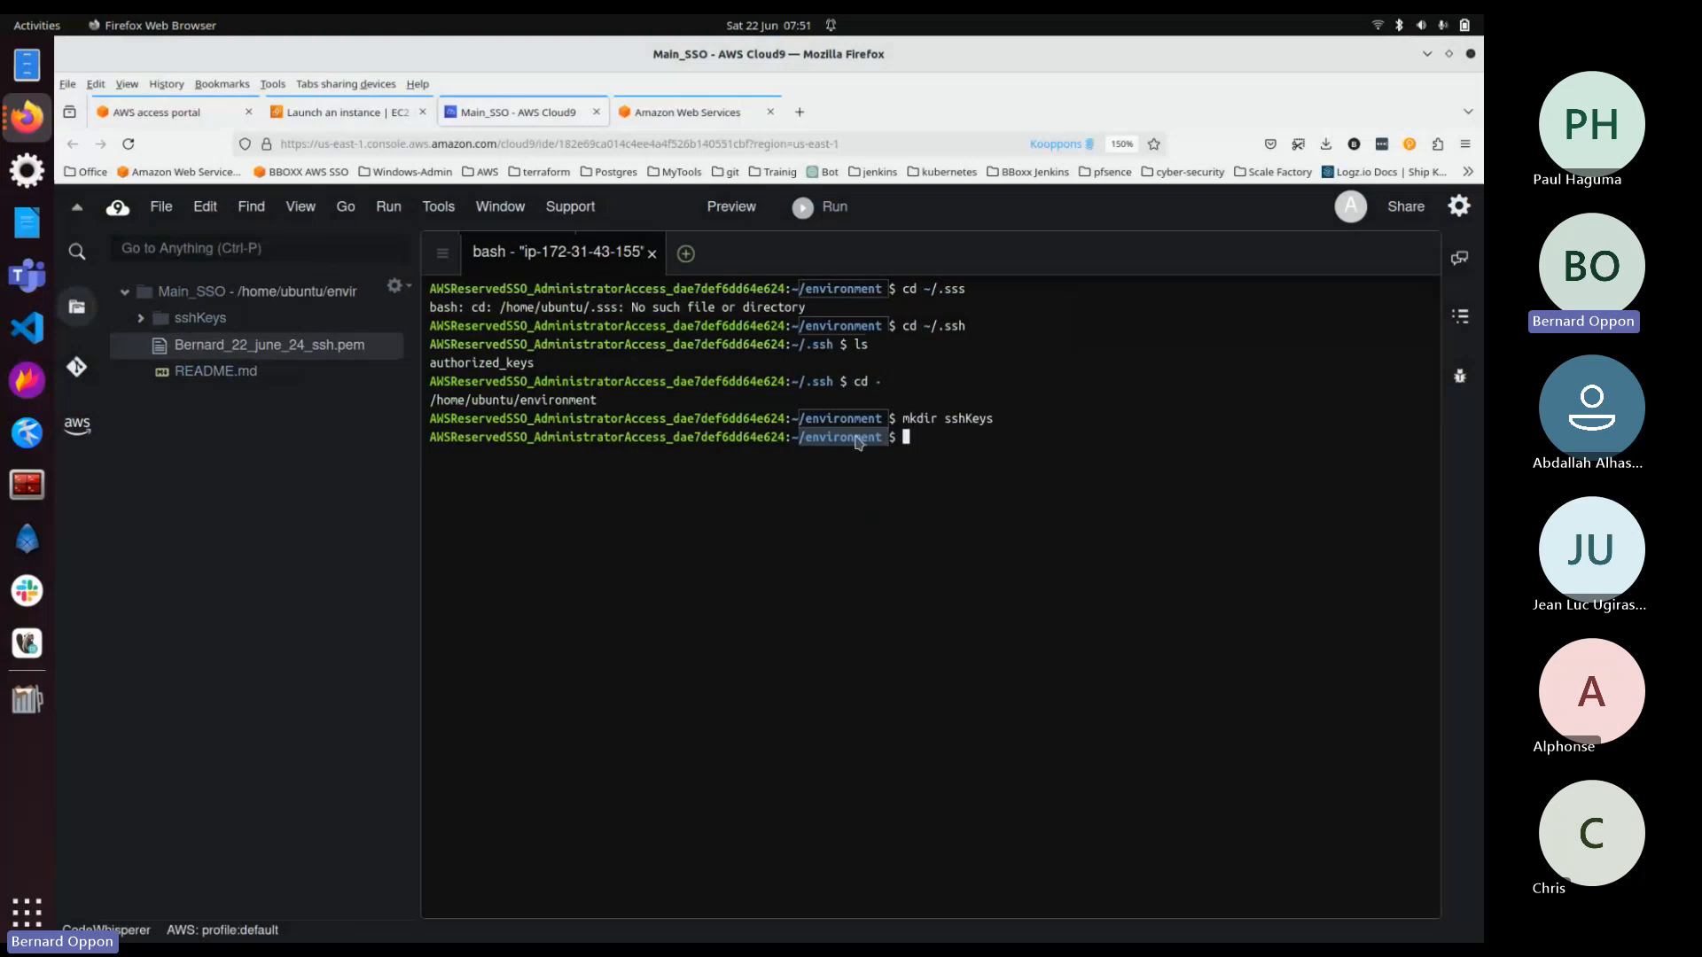
double_click(855, 436)
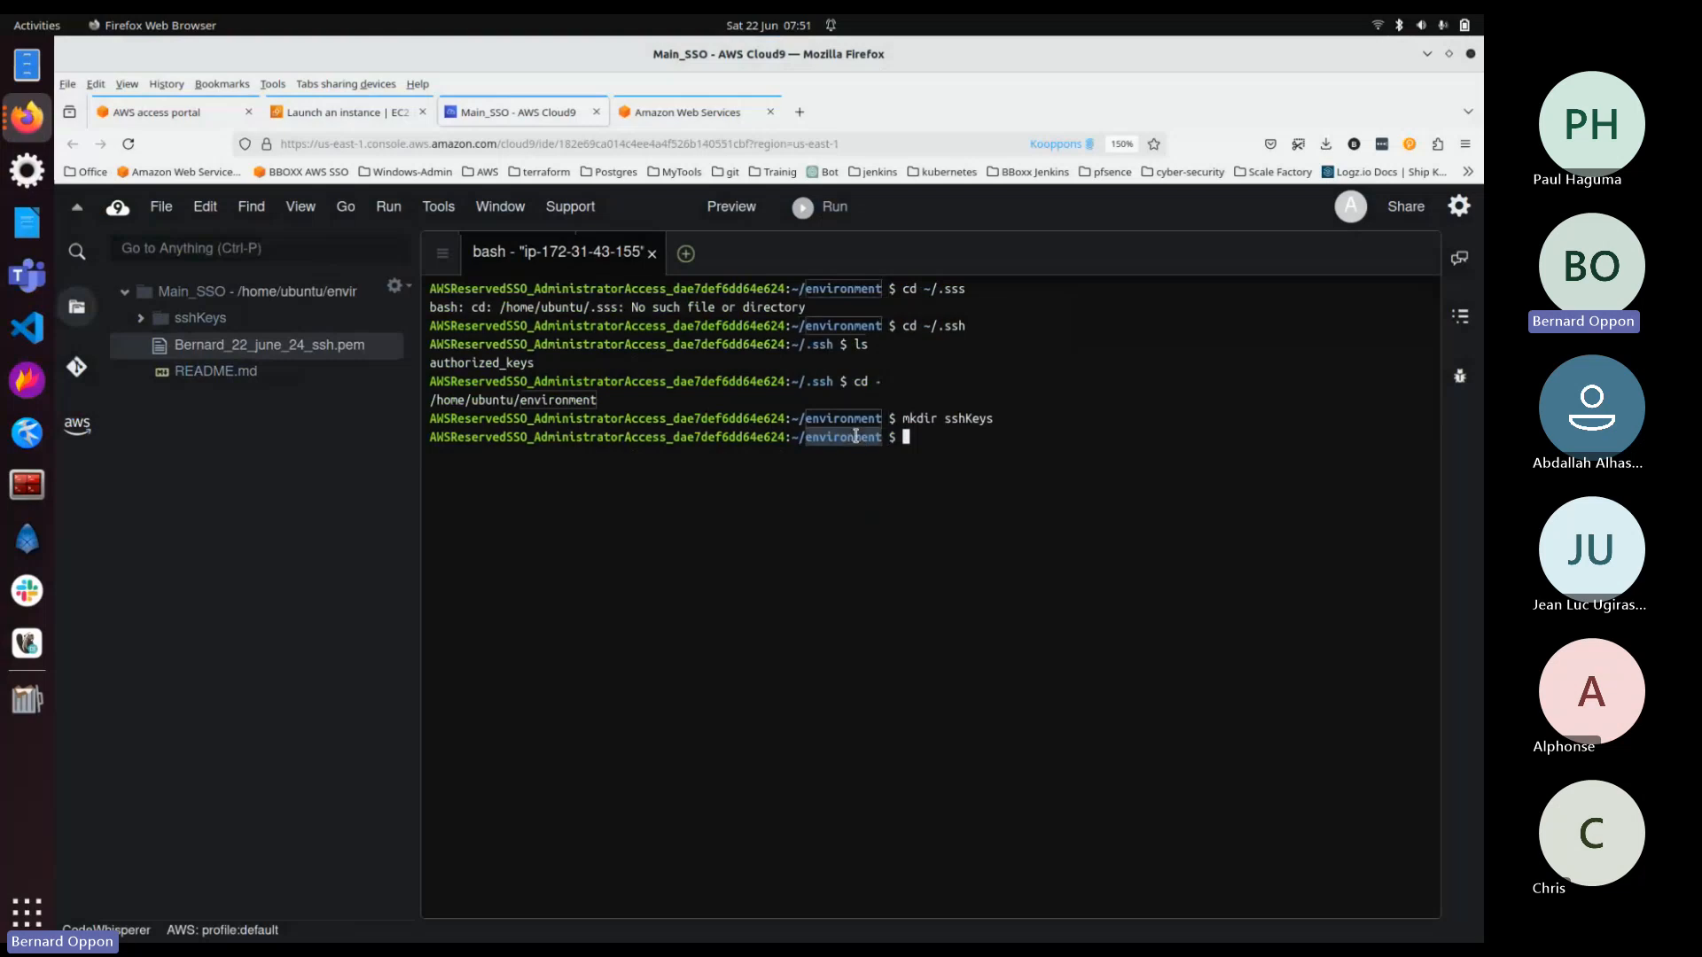
Step: Move the uploaded .pem key file into the sshKeys folder in the file tree and collapse the folder
click(214, 323)
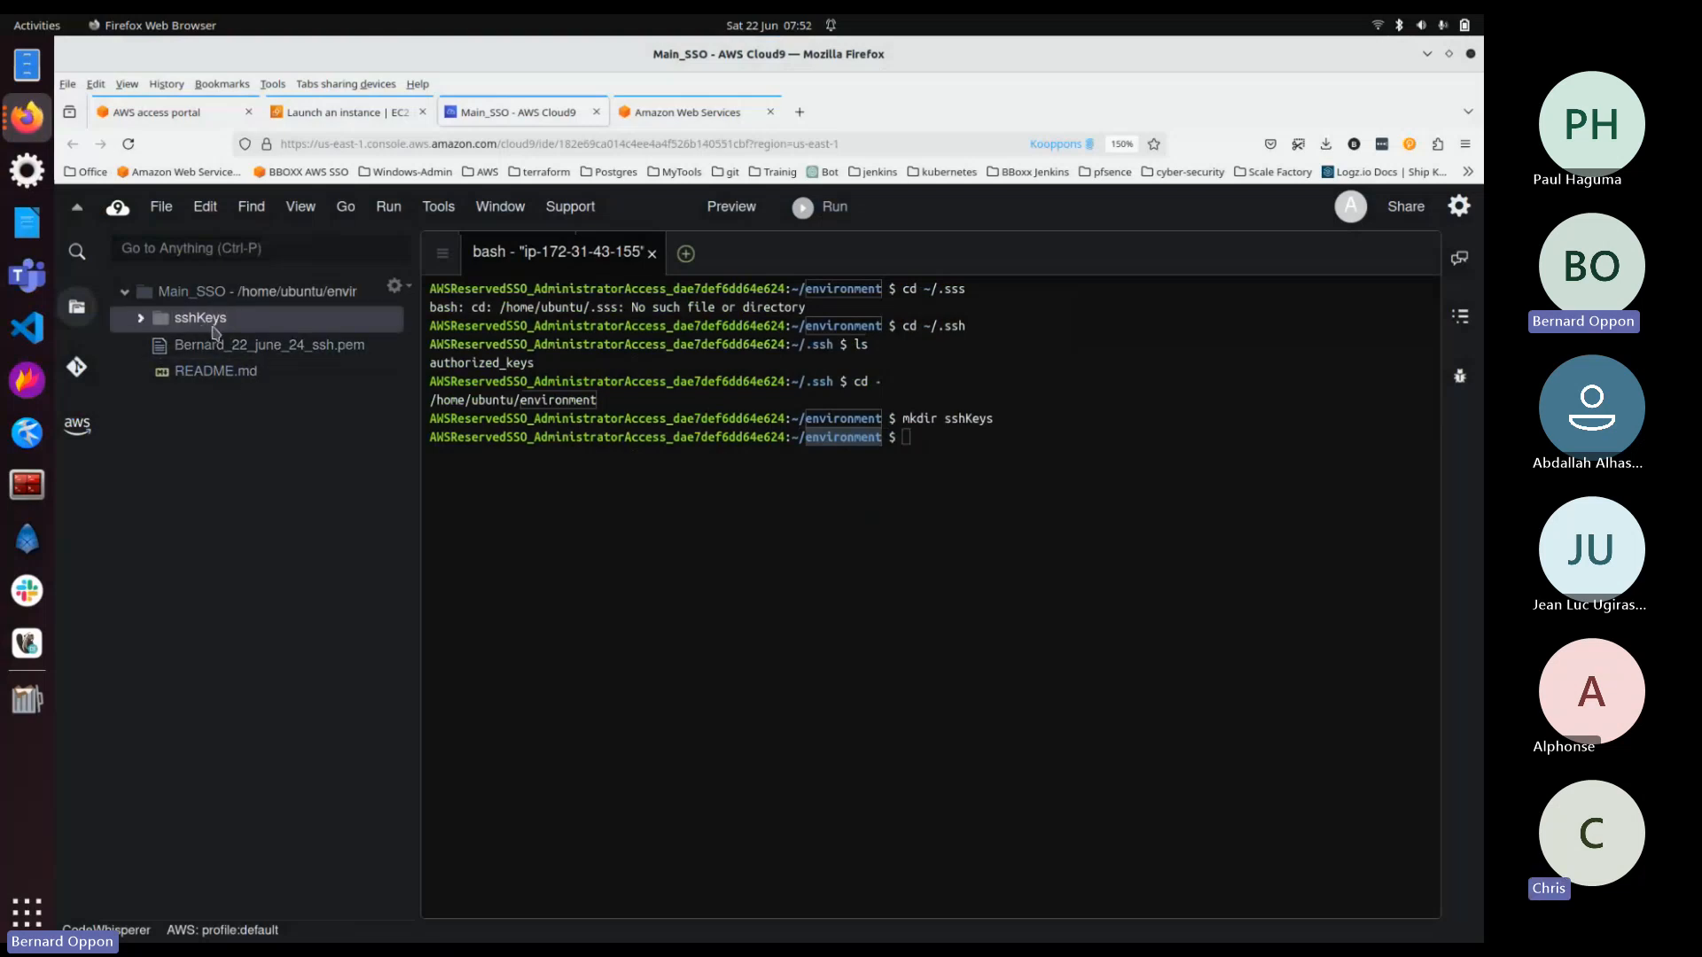
drag(214, 333, 206, 326)
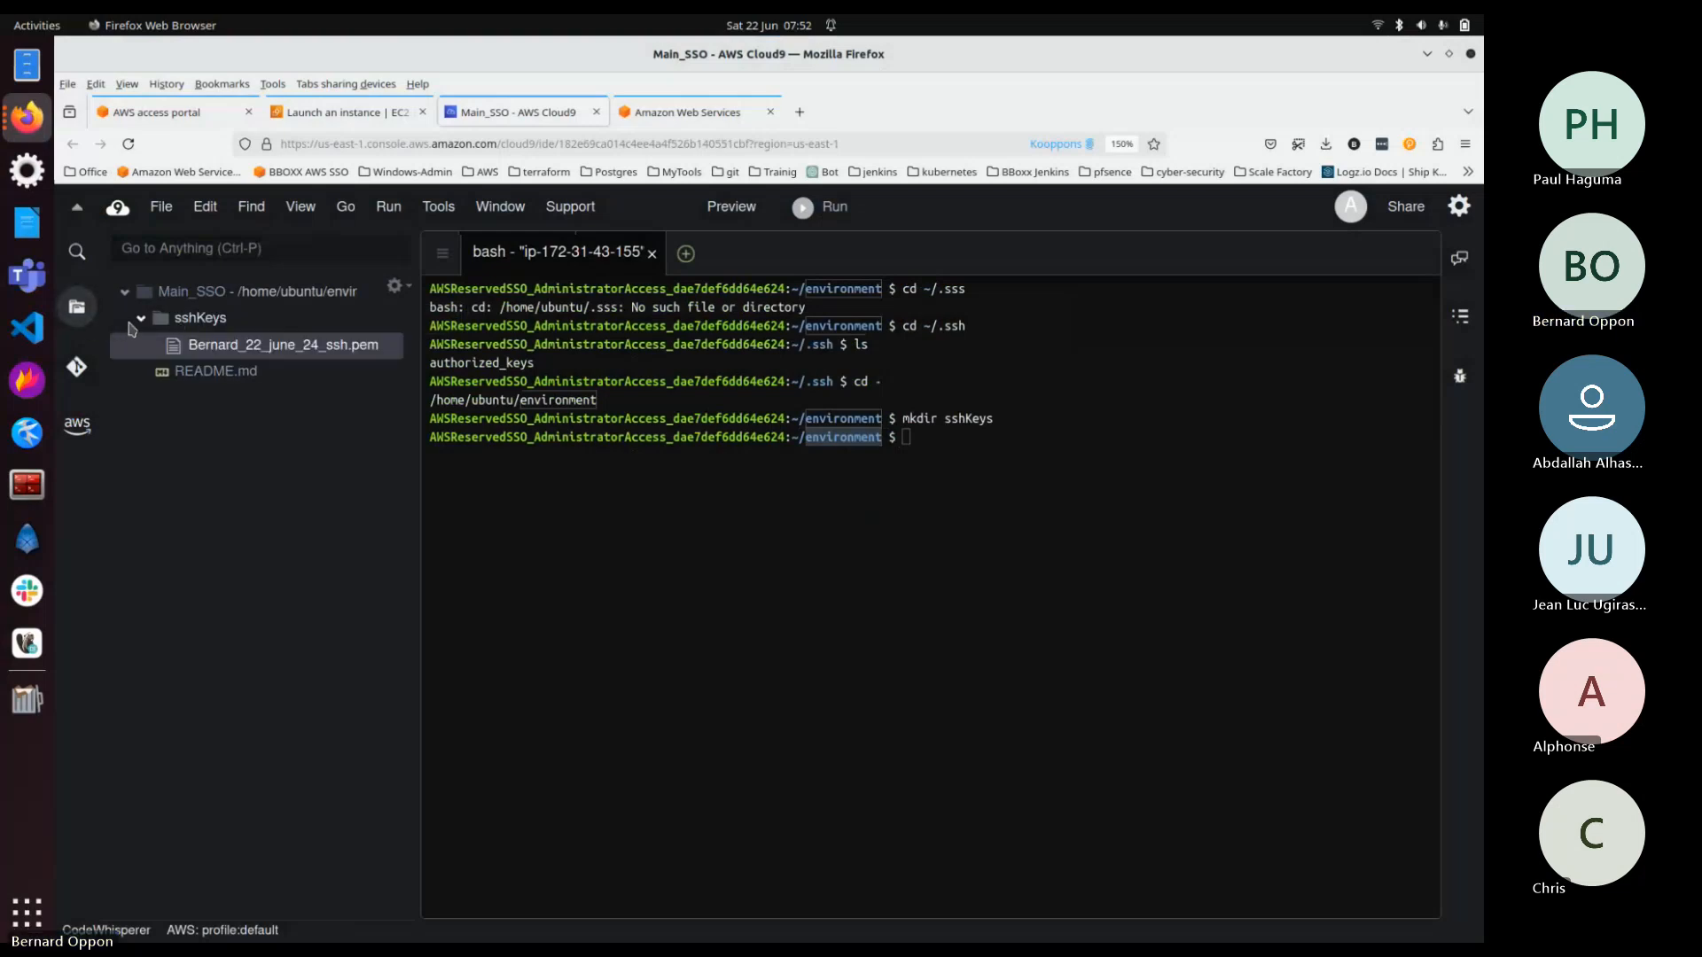
click(160, 326)
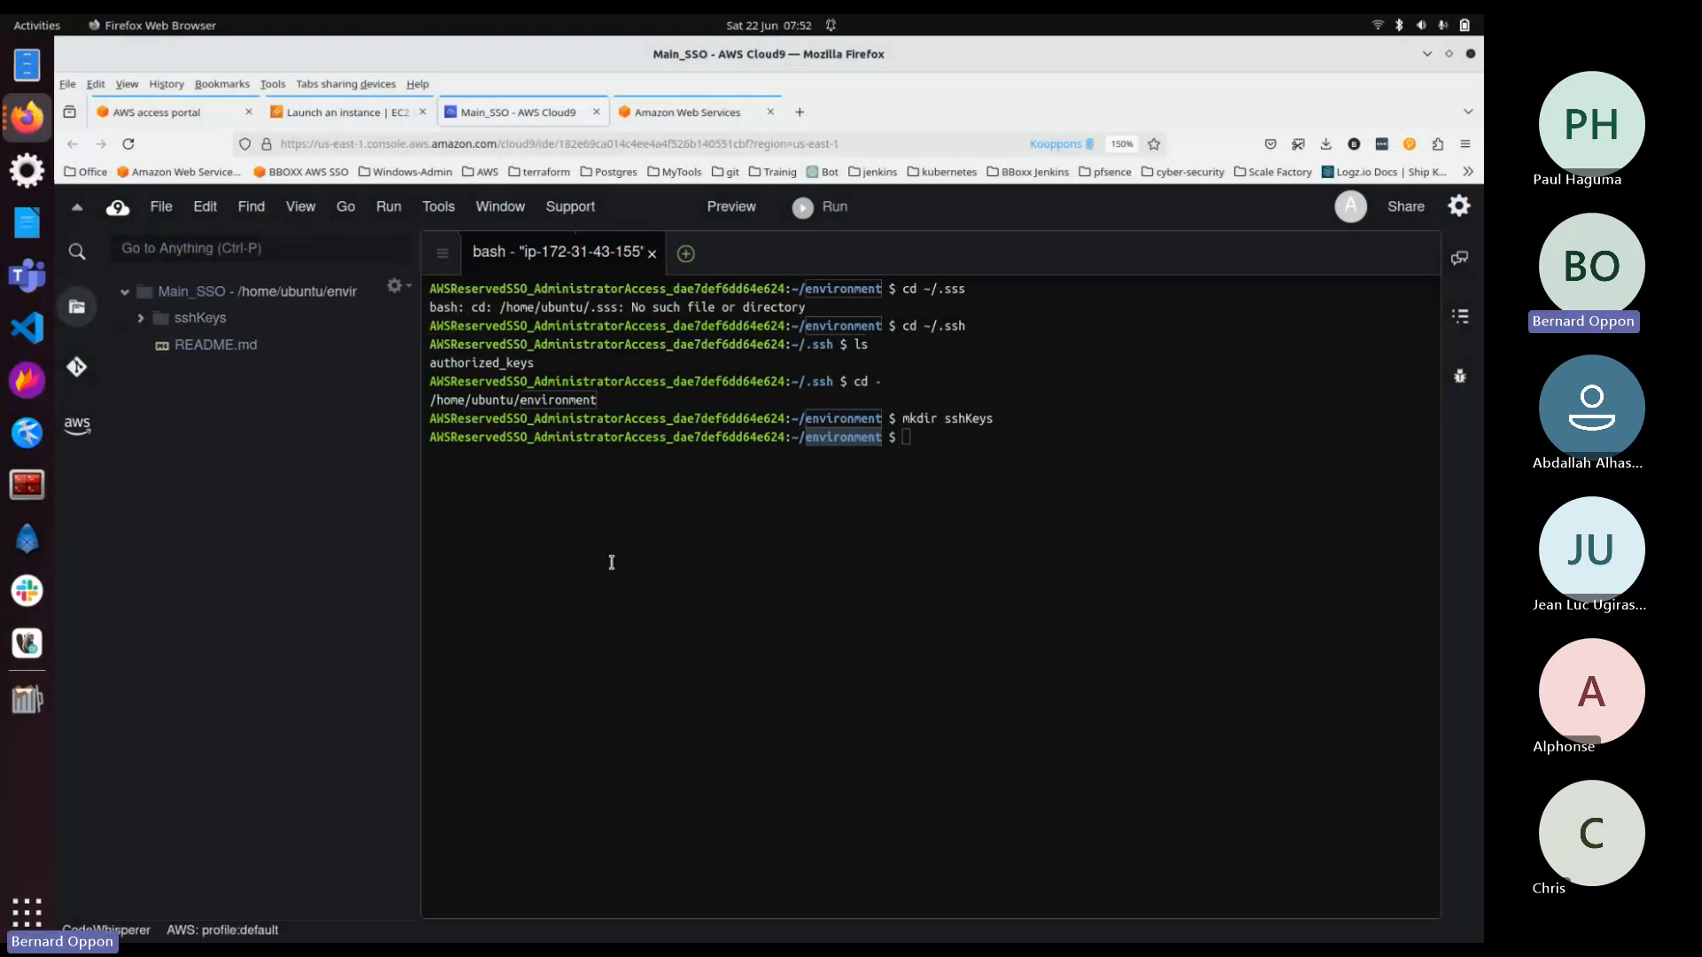
Step: Open the environment's Preferences and narrow the file tree to give the editor area more width
click(833, 545)
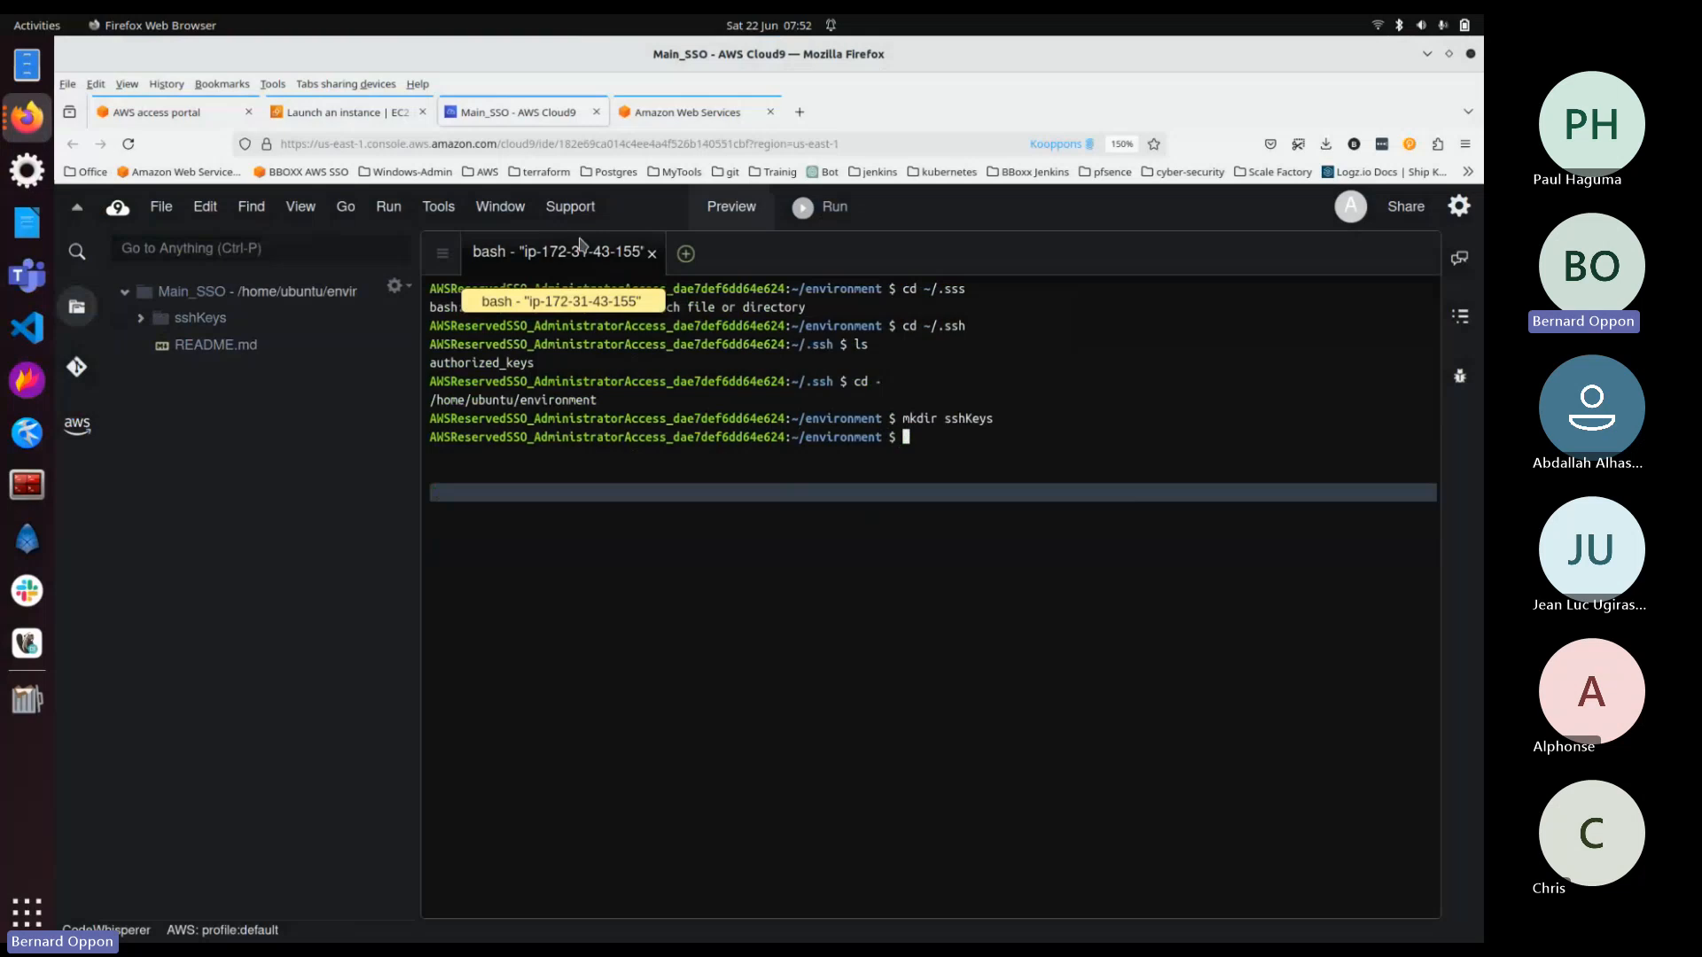
click(1462, 207)
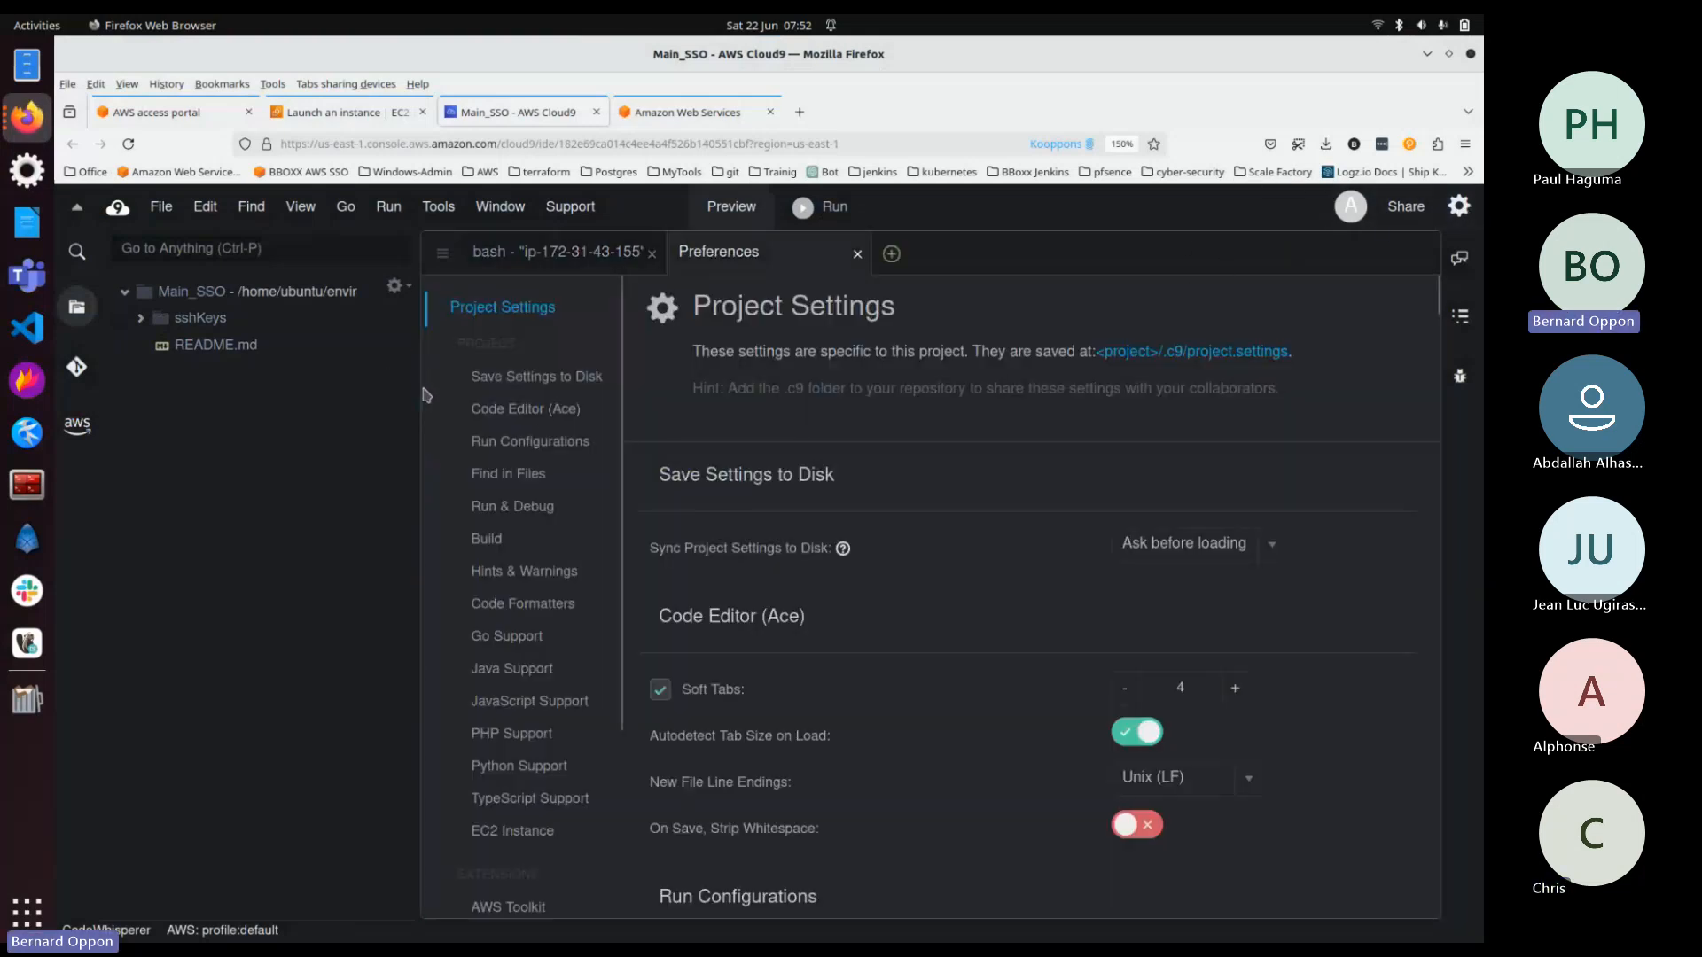
drag(424, 396, 212, 365)
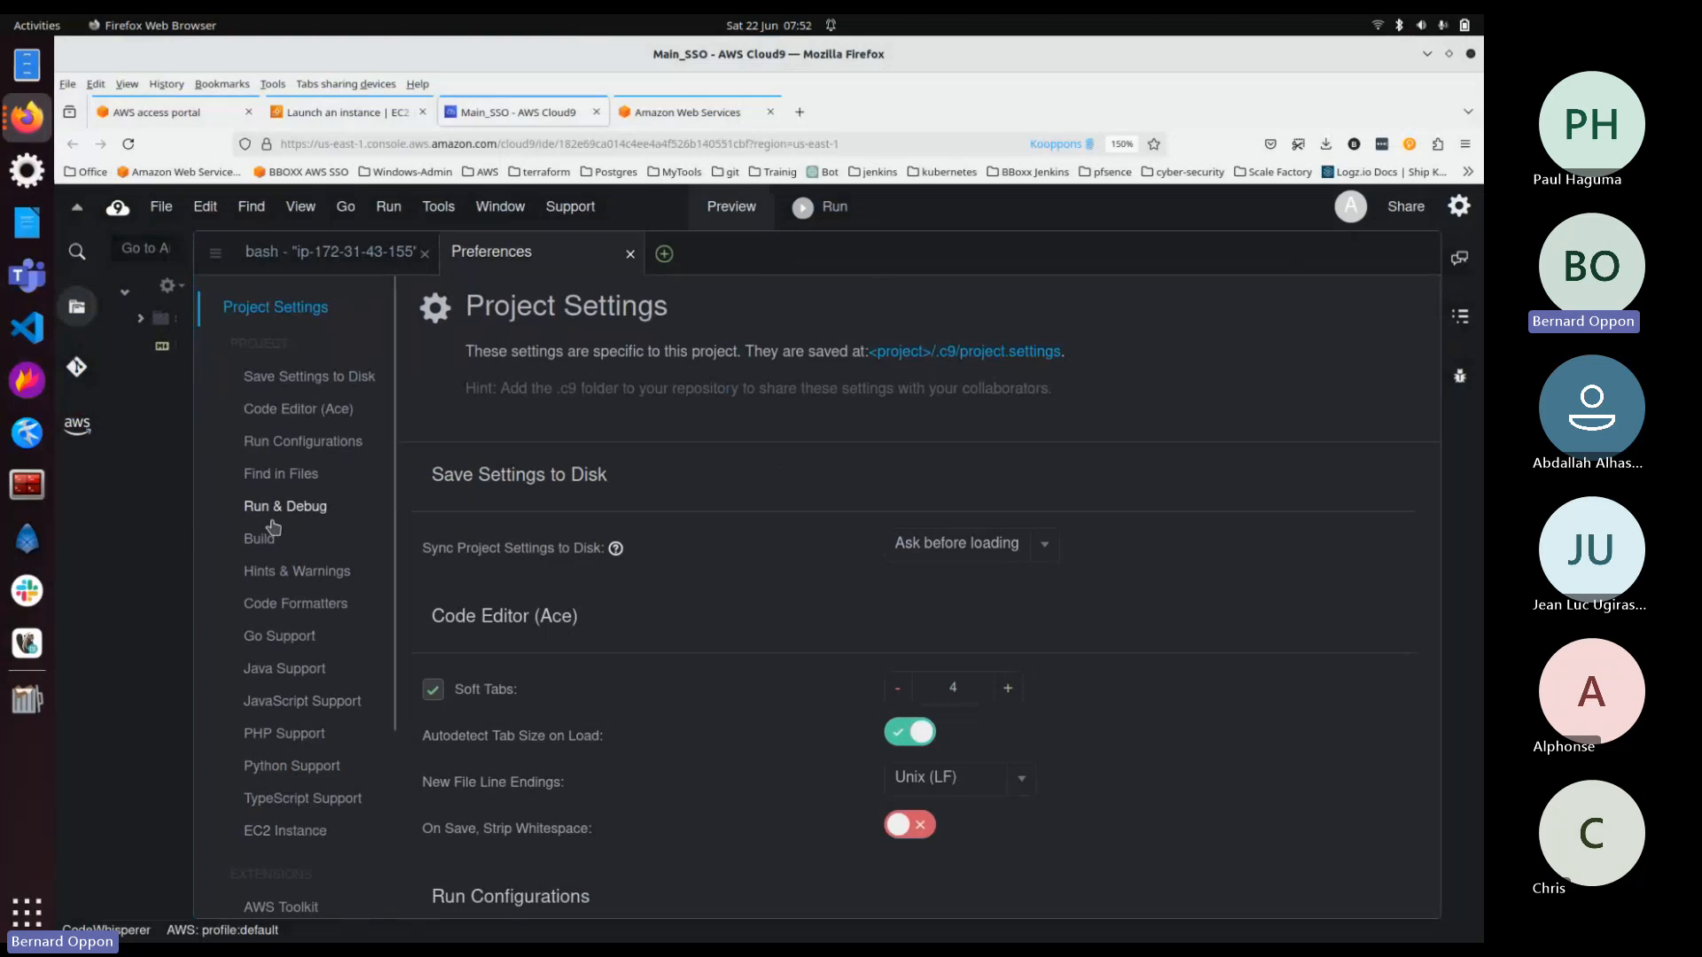
Step: Set the Terminal font size to 16 in the User Settings and close the Preferences
scroll(279, 521, down, 1)
scroll(279, 520, down, 2)
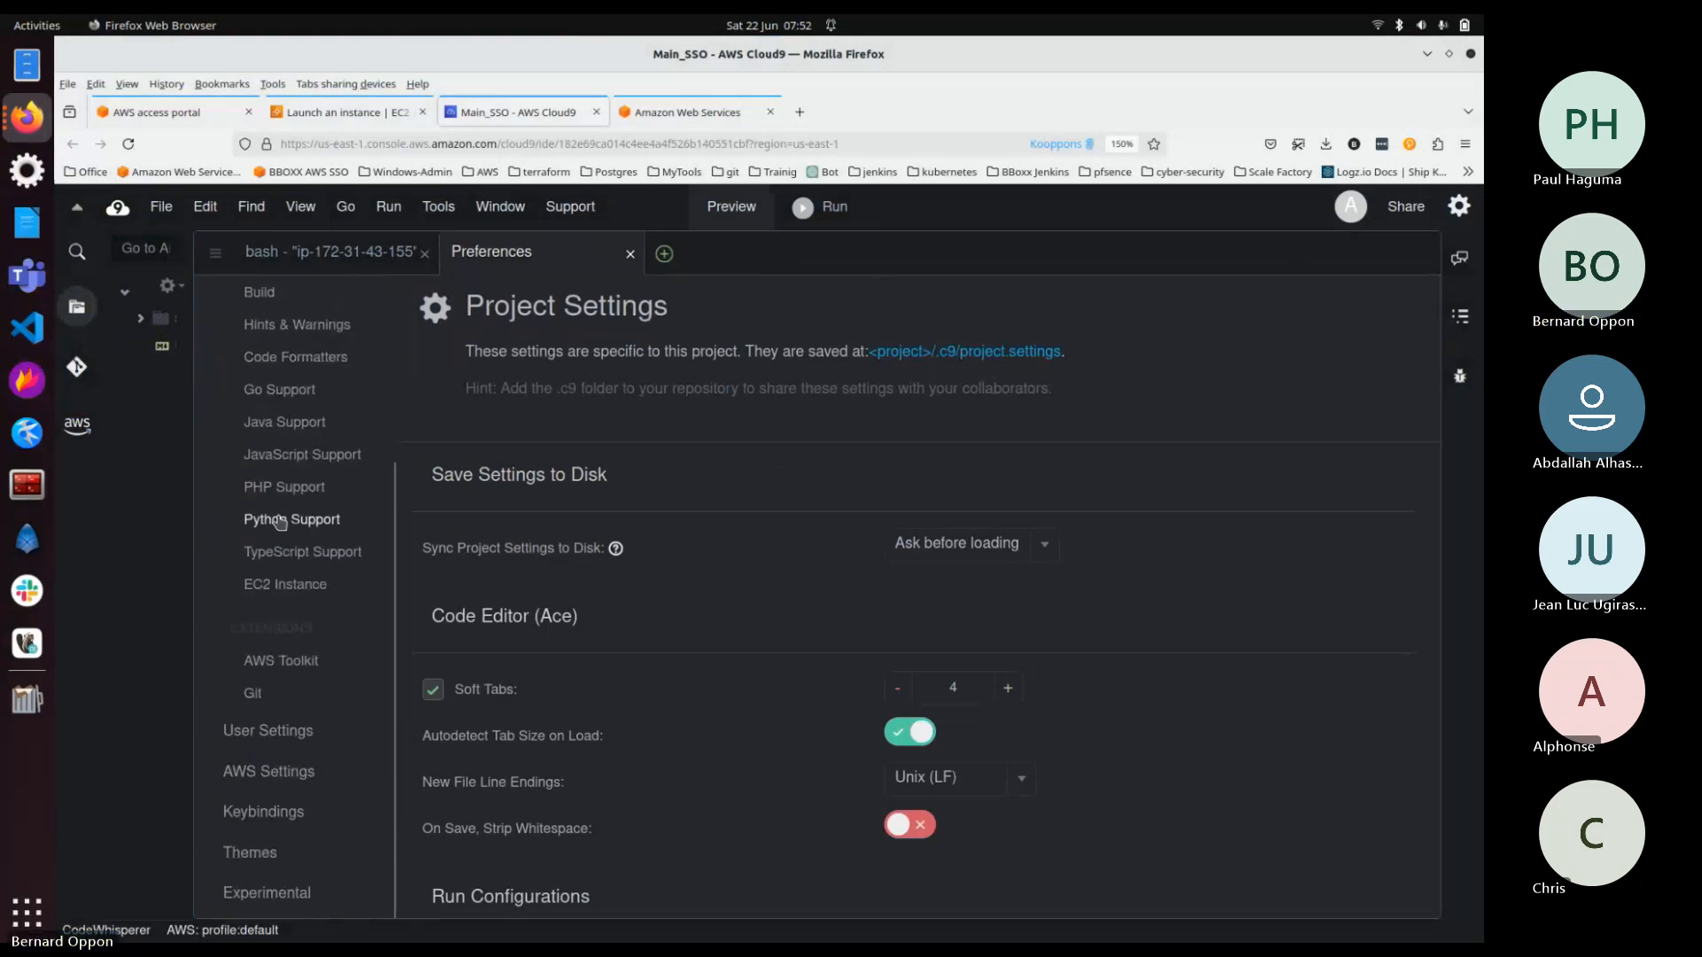
click(266, 731)
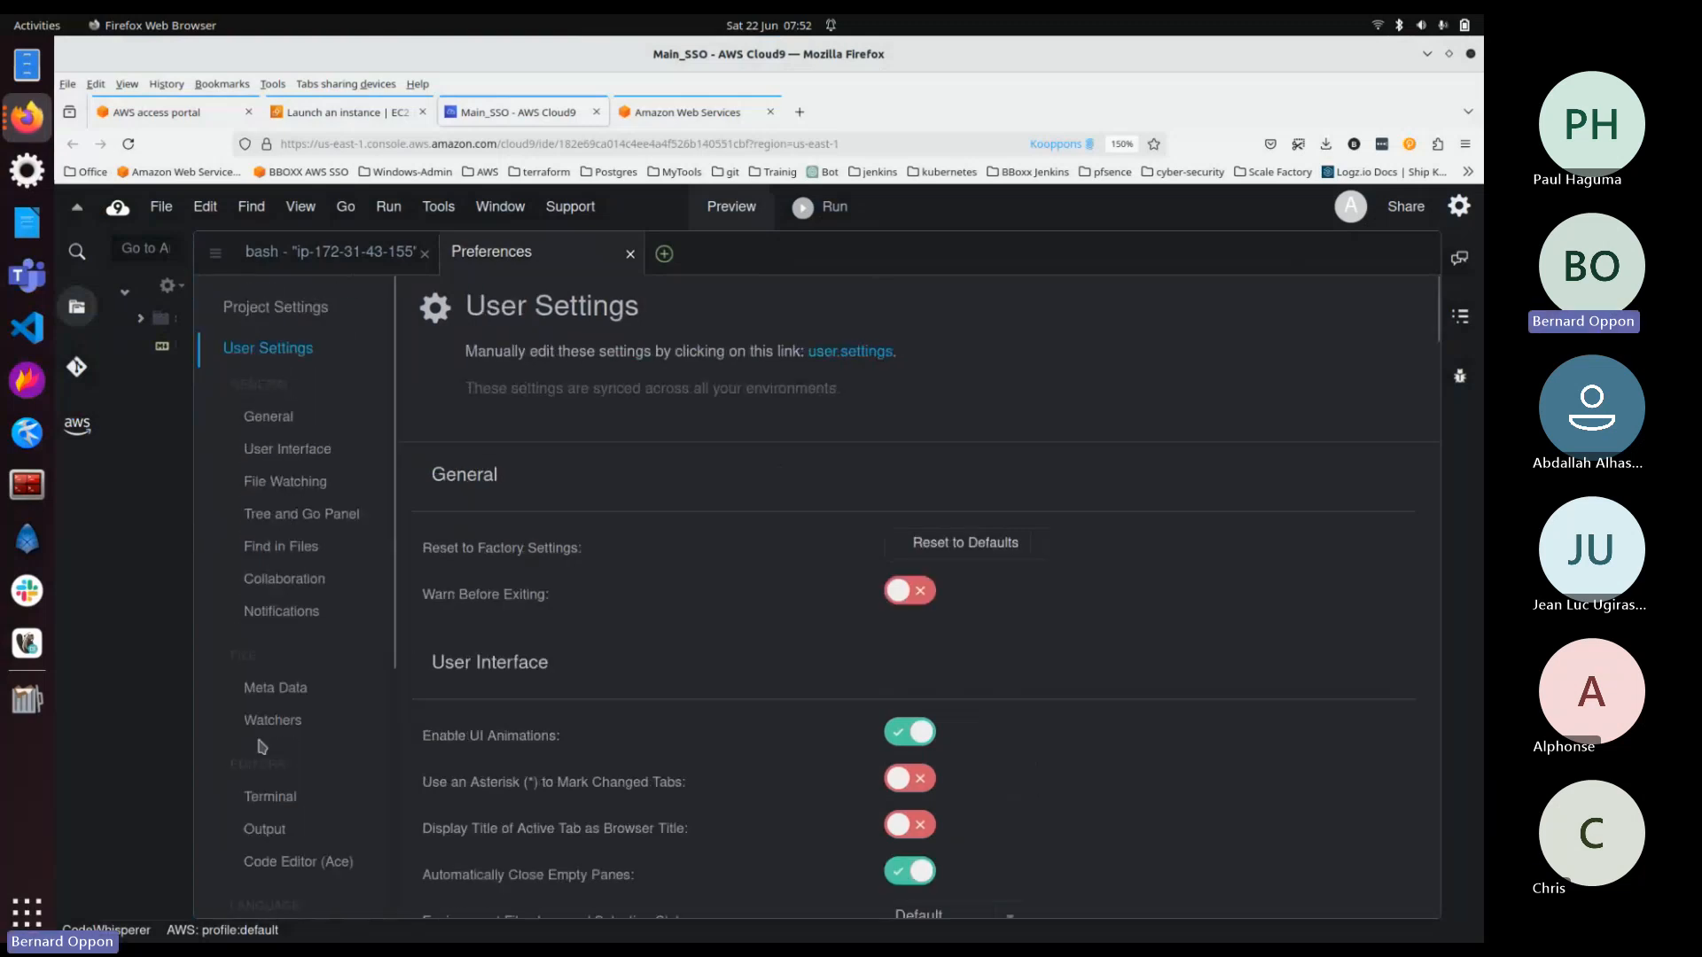
scroll(681, 441, down, 5)
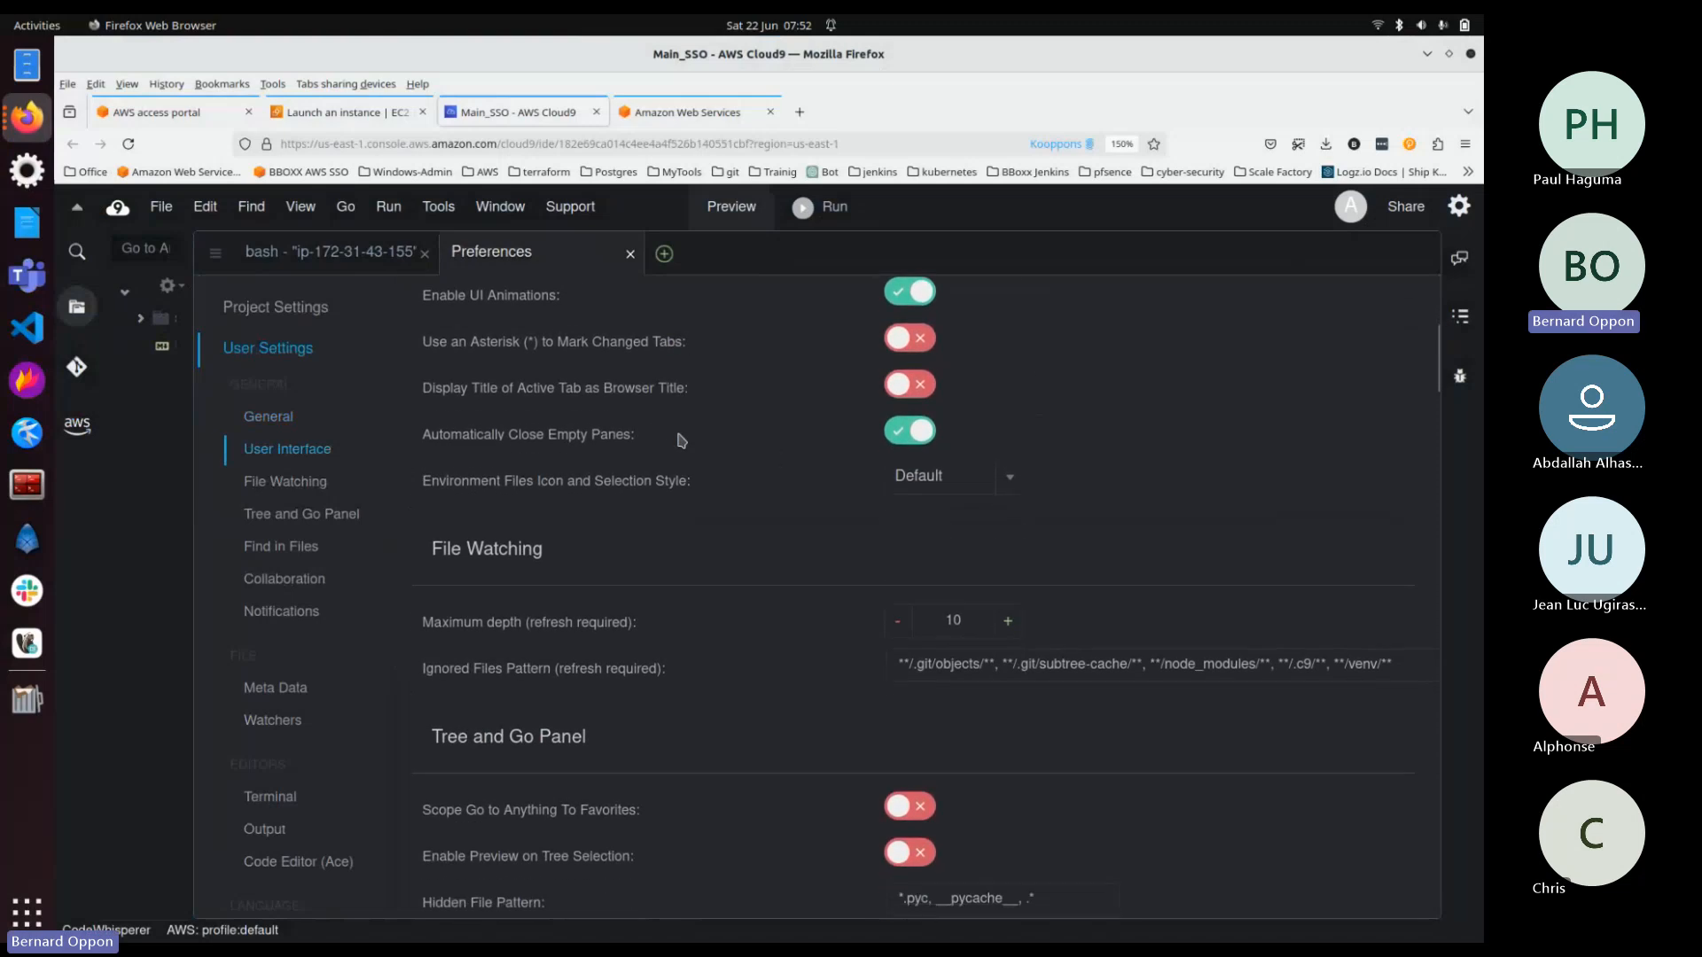
scroll(681, 441, down, 3)
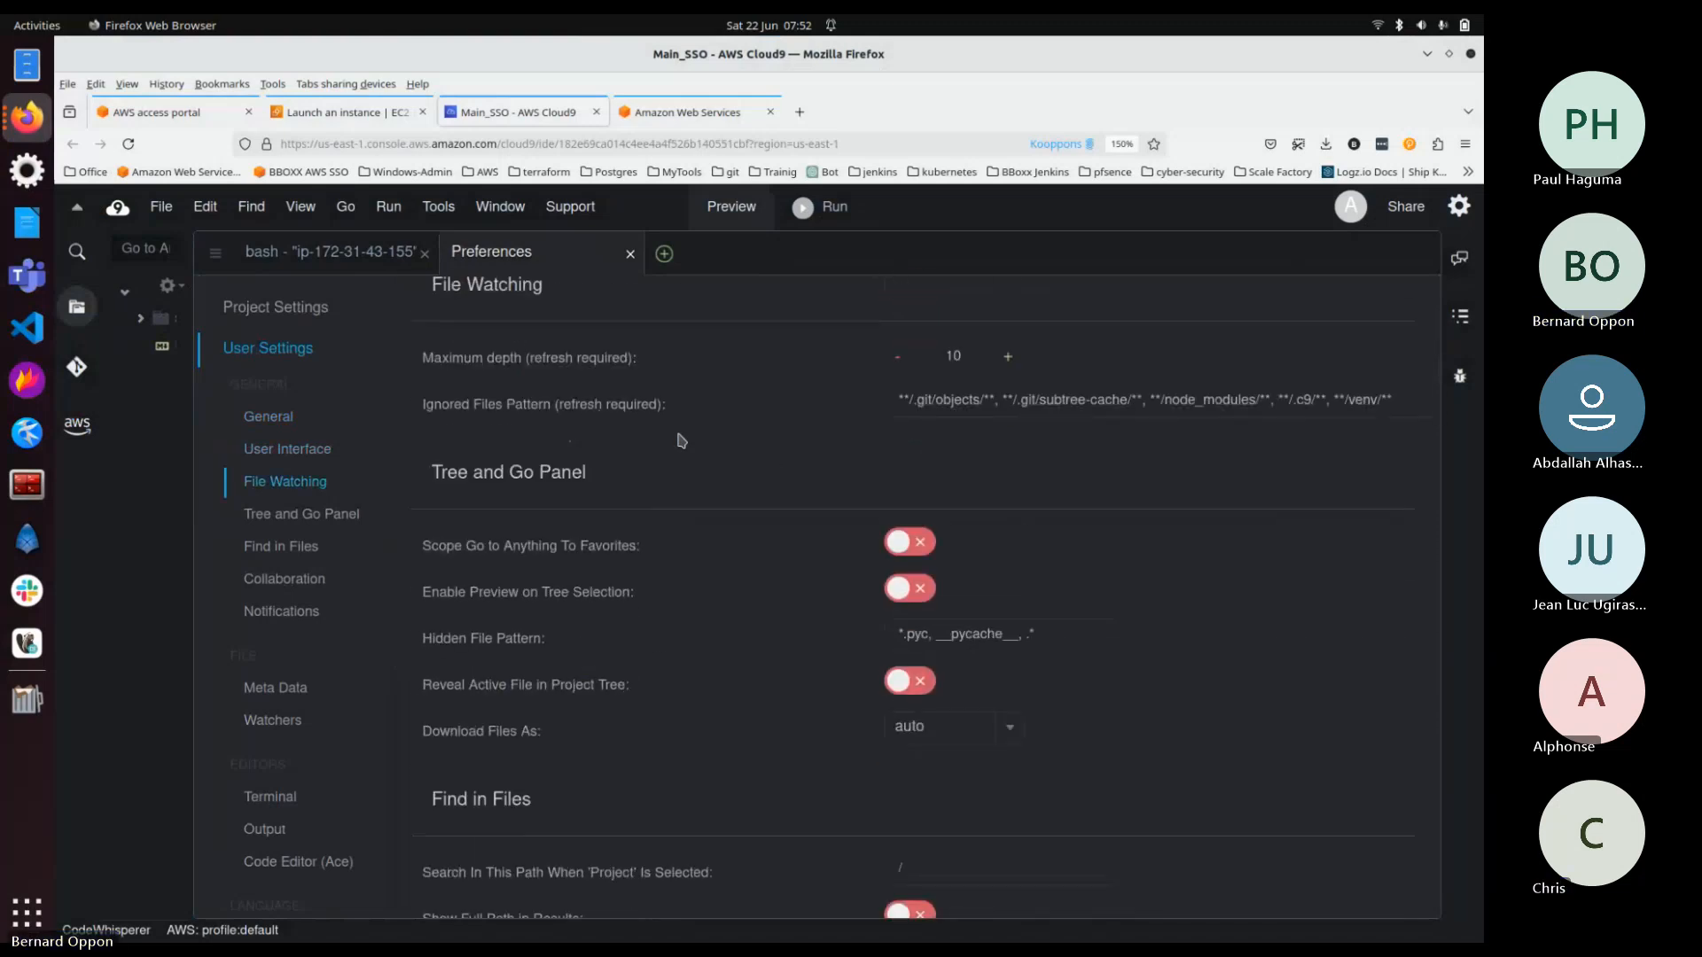
scroll(681, 441, down, 6)
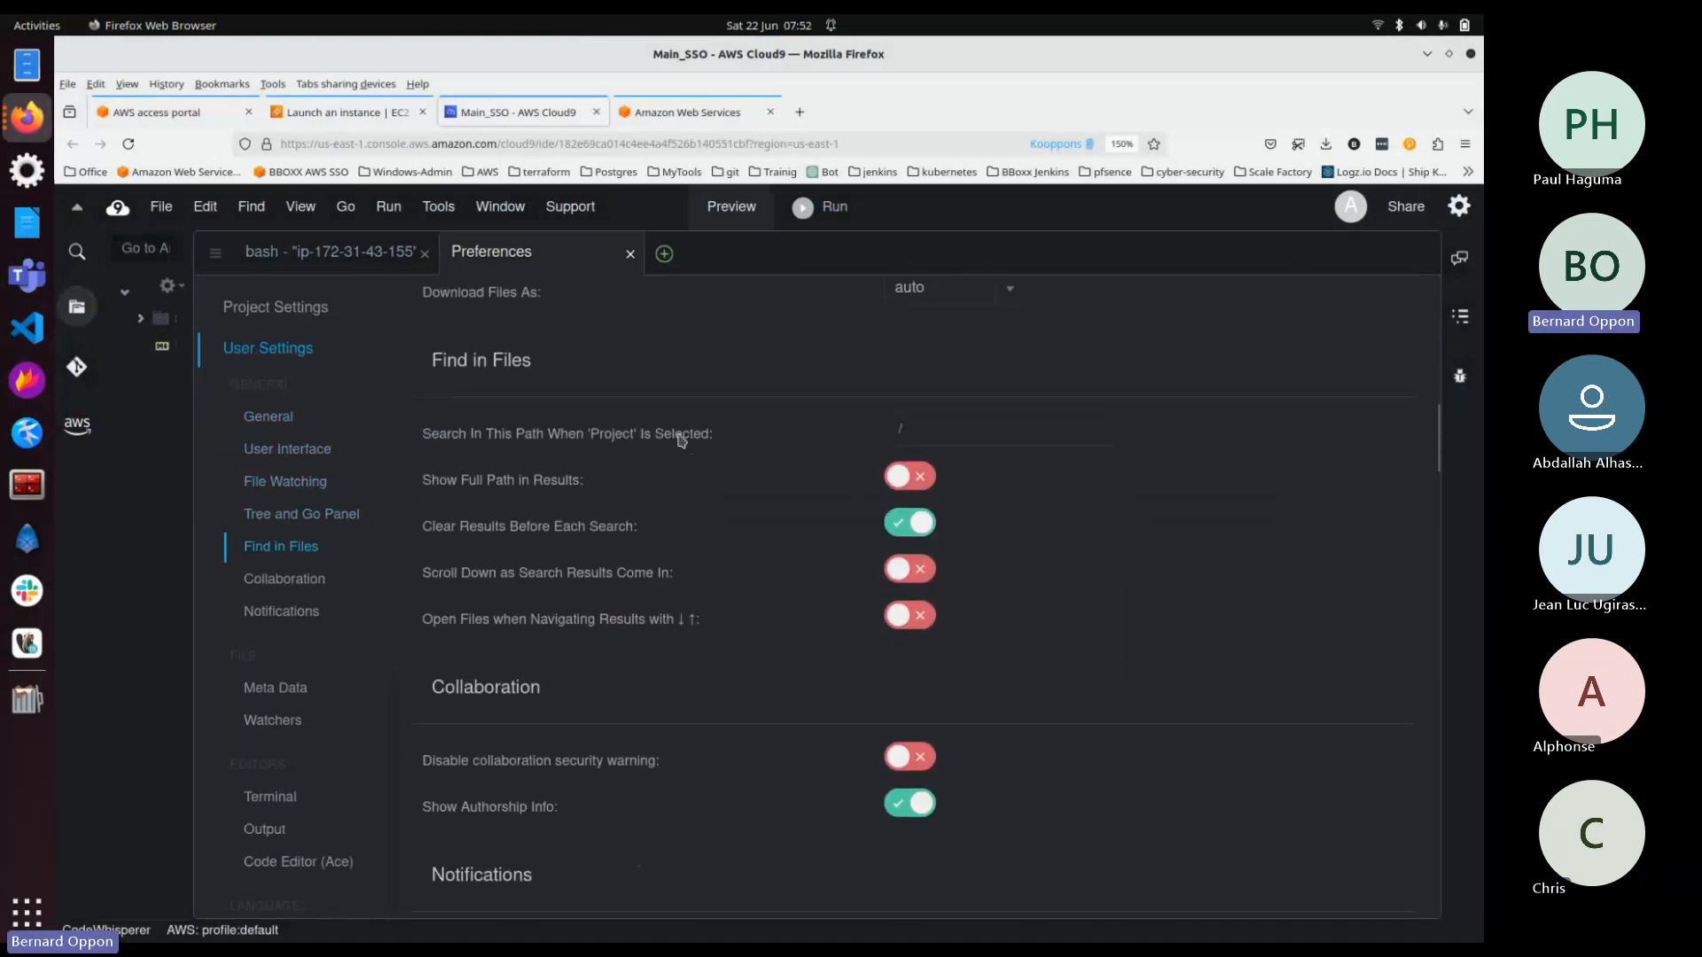
scroll(681, 441, down, 5)
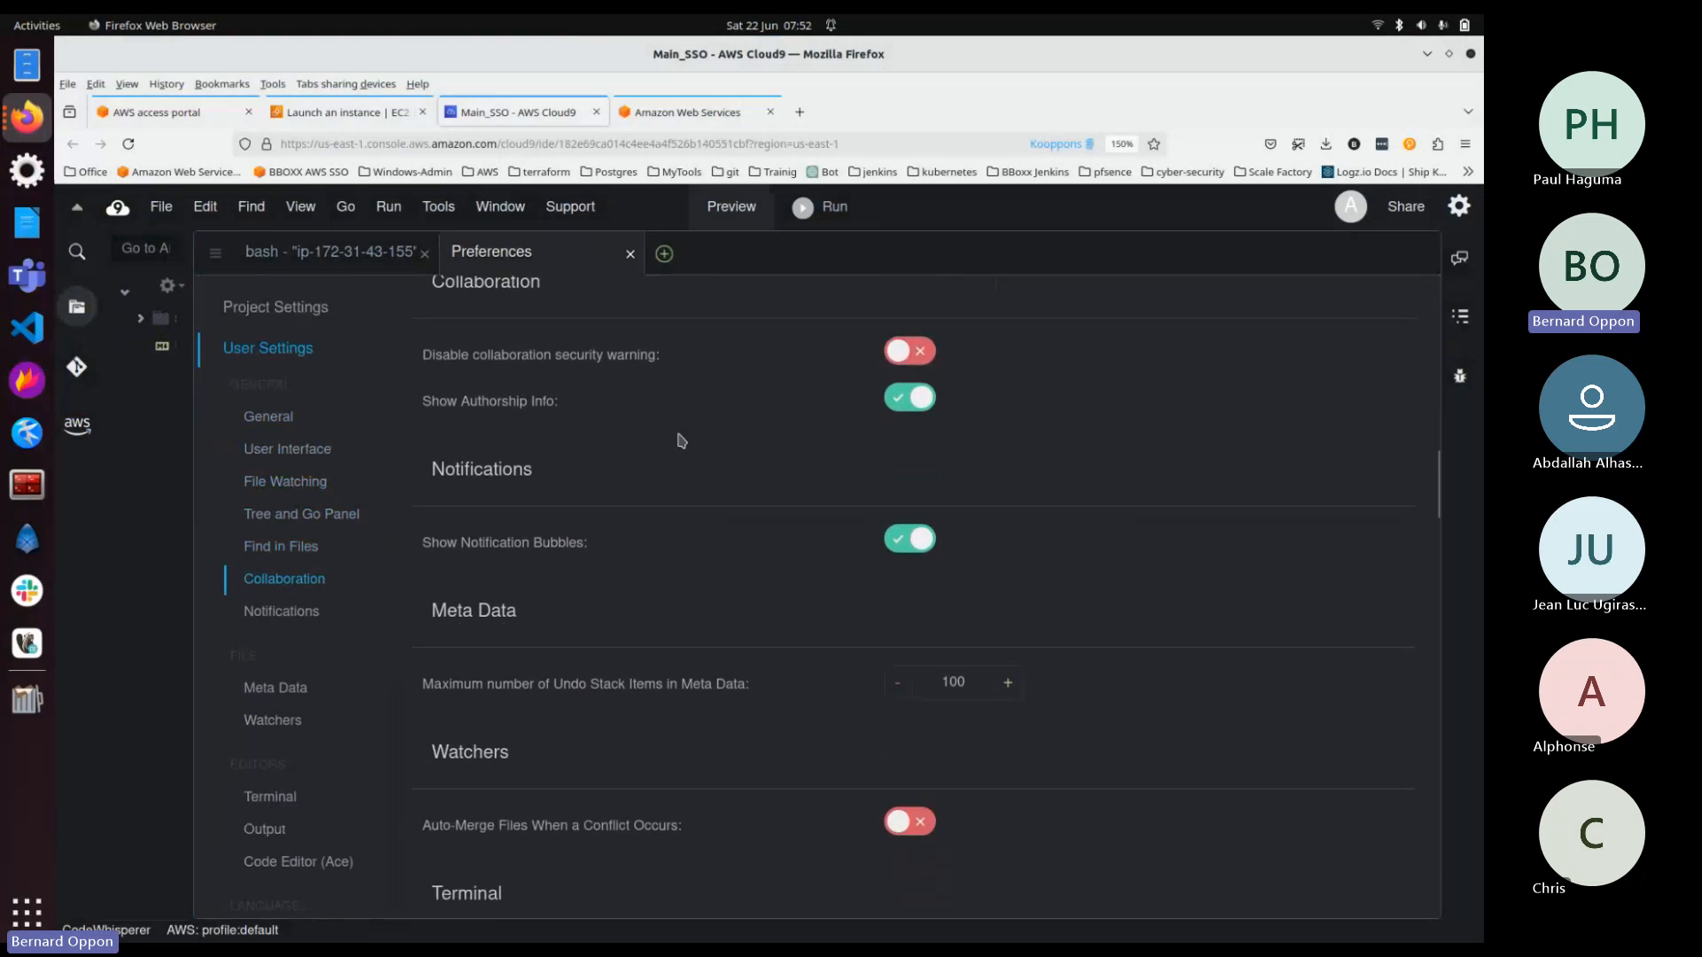
scroll(681, 440, down, 3)
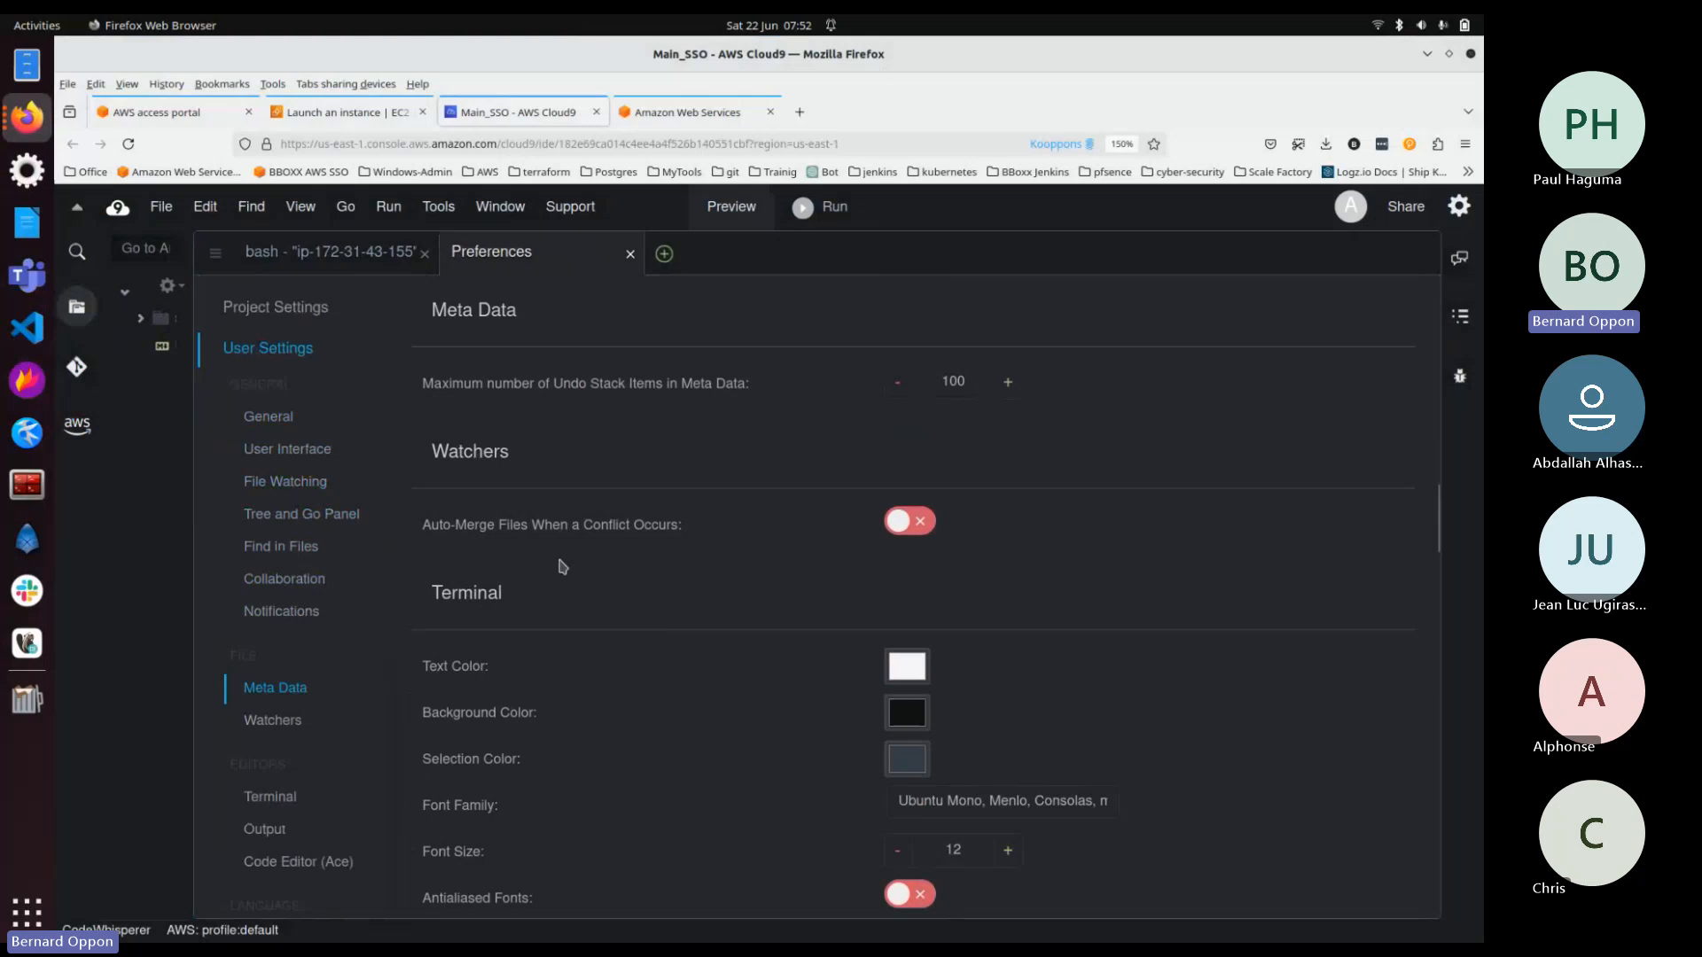
scroll(558, 563, down, 3)
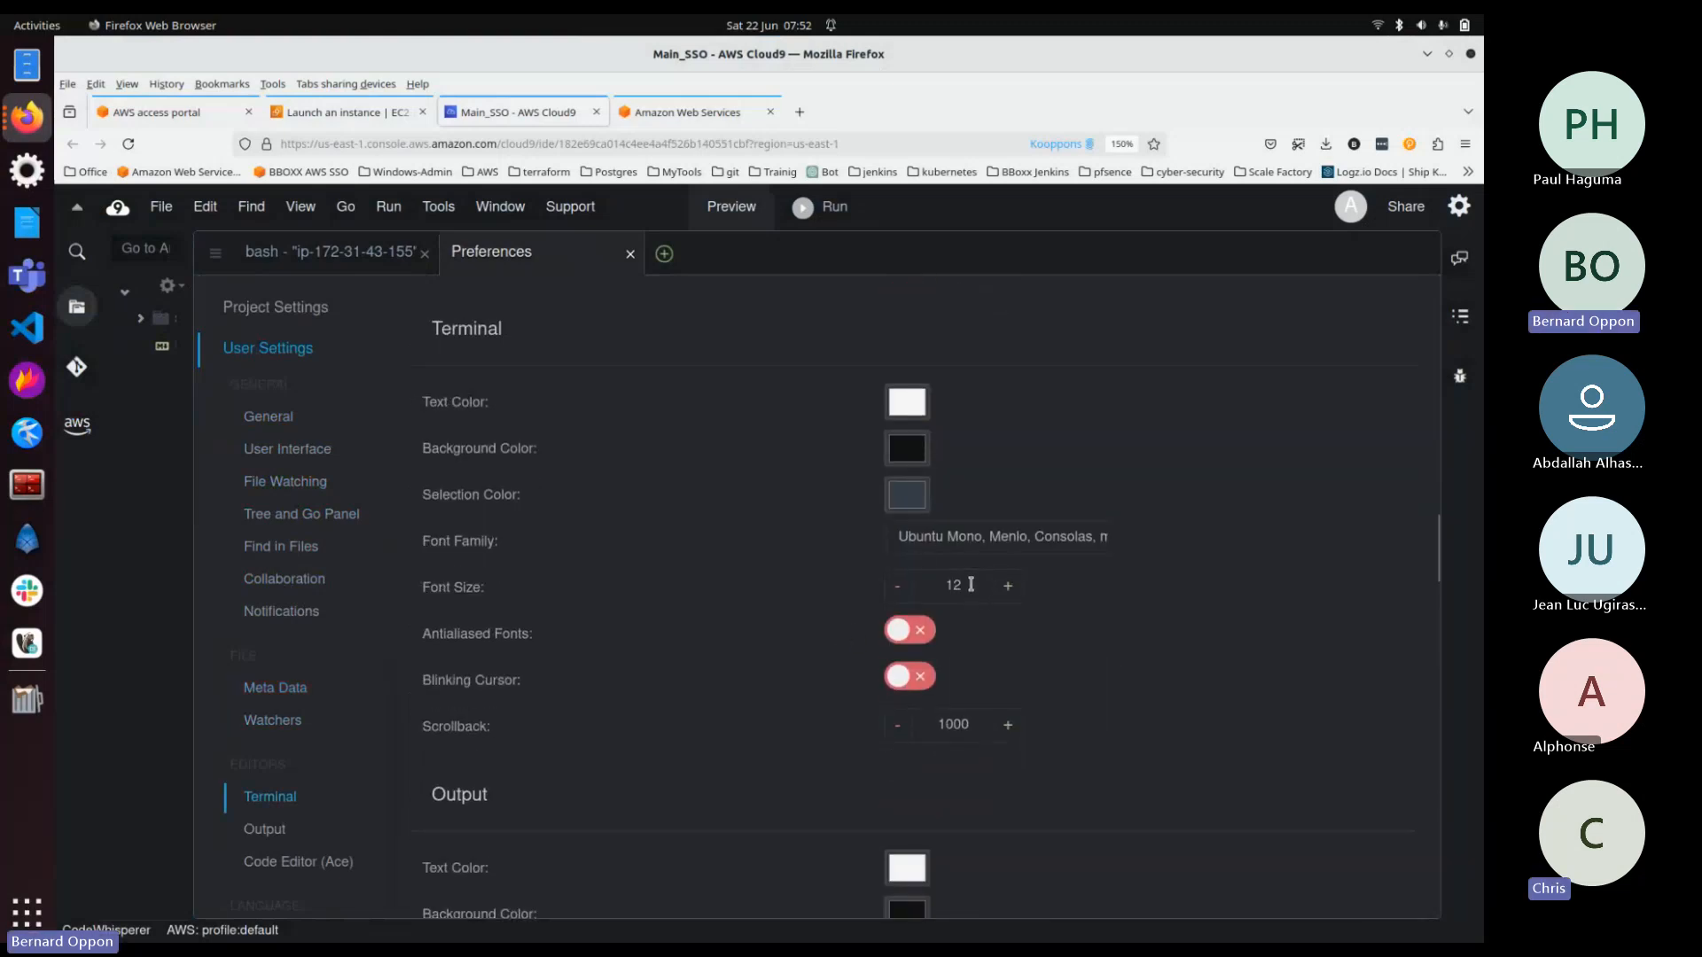
click(1008, 586)
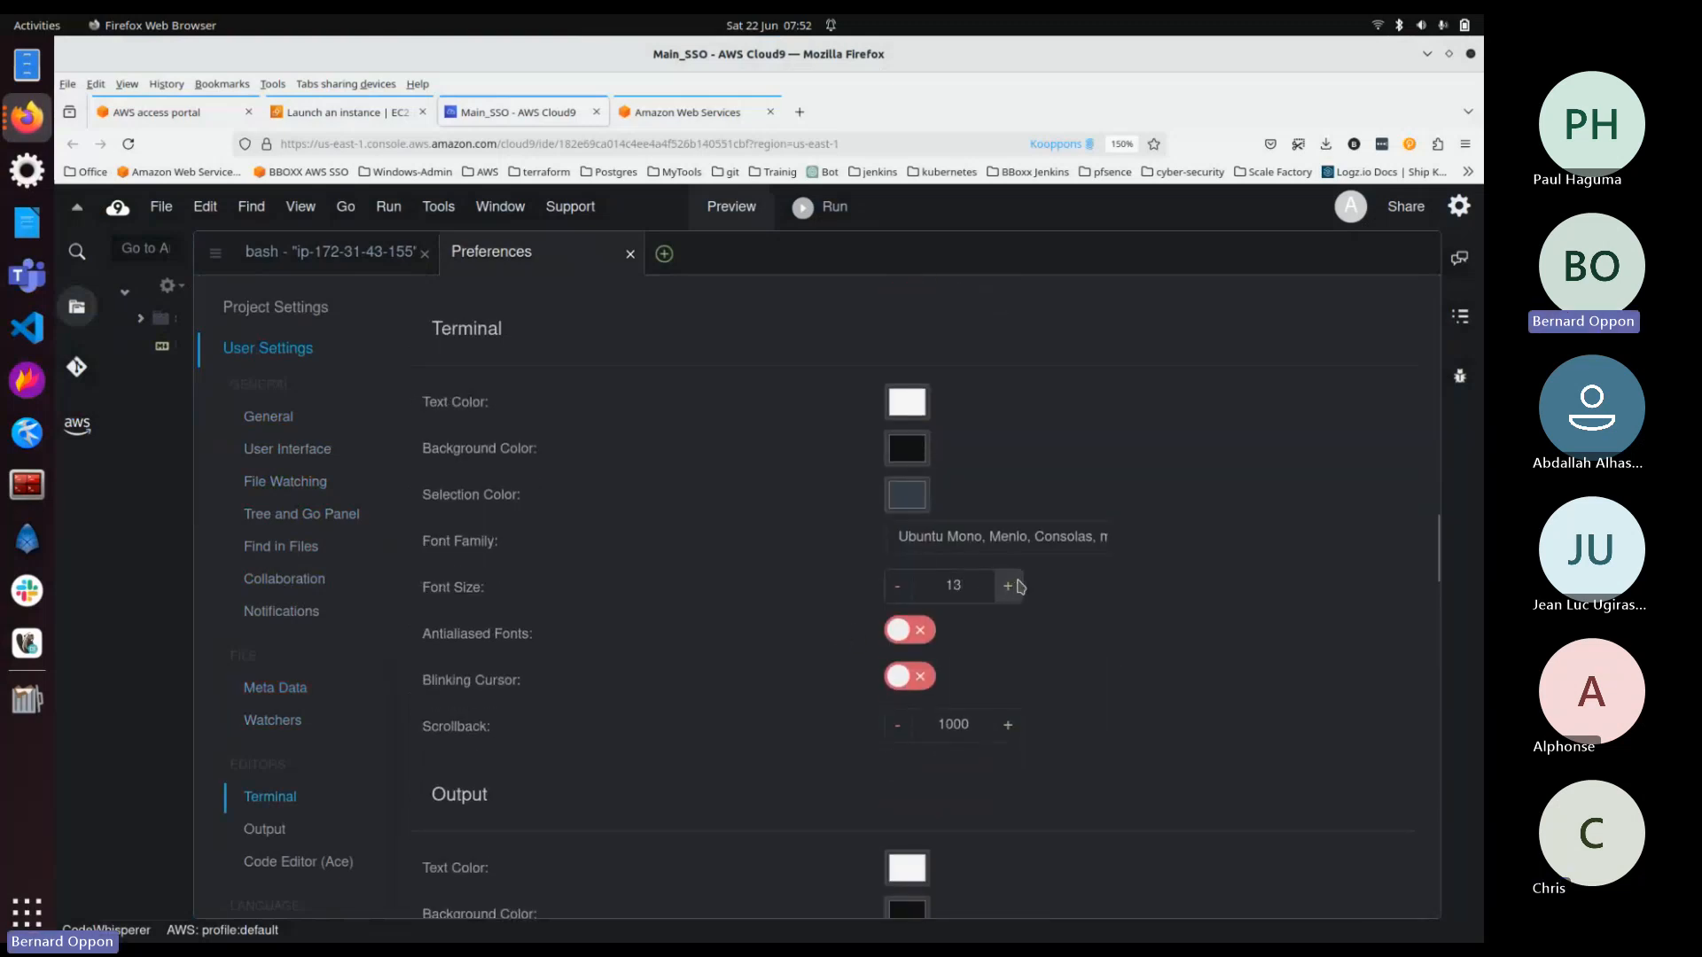
click(1019, 587)
click(1019, 587)
click(1018, 586)
click(631, 257)
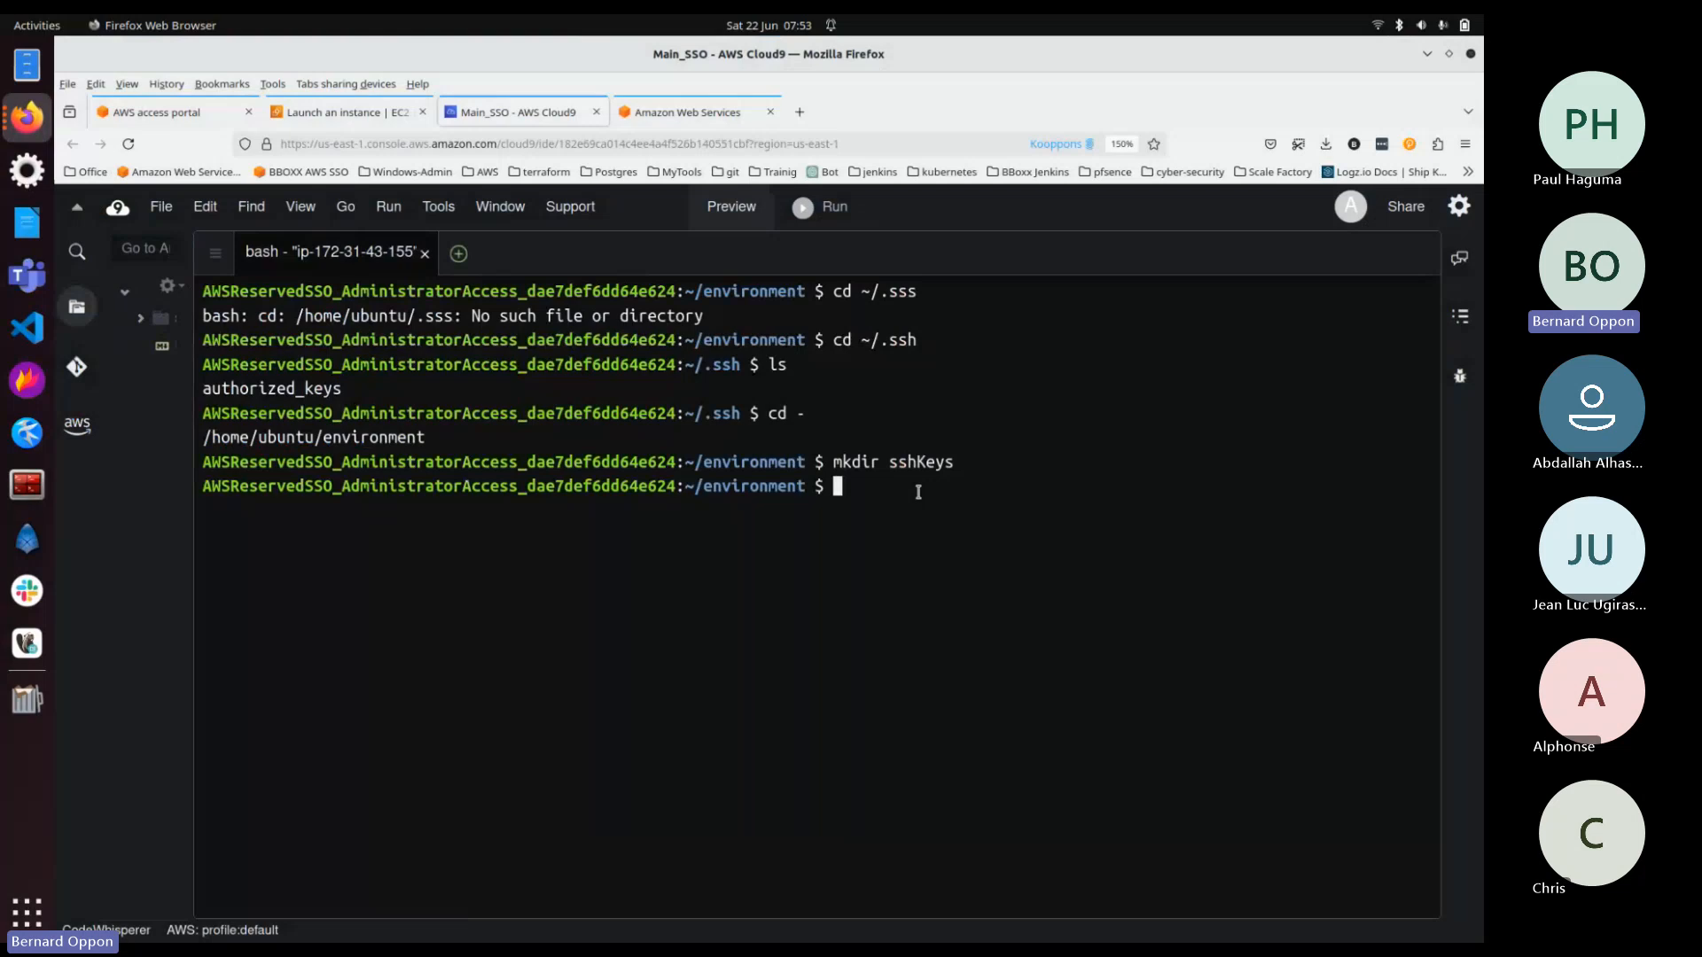
Step: Print the full path of the sshKeys folder from inside it in the terminal and return to the previous directory
text(cd ss)
key(Tab)
key(Return)
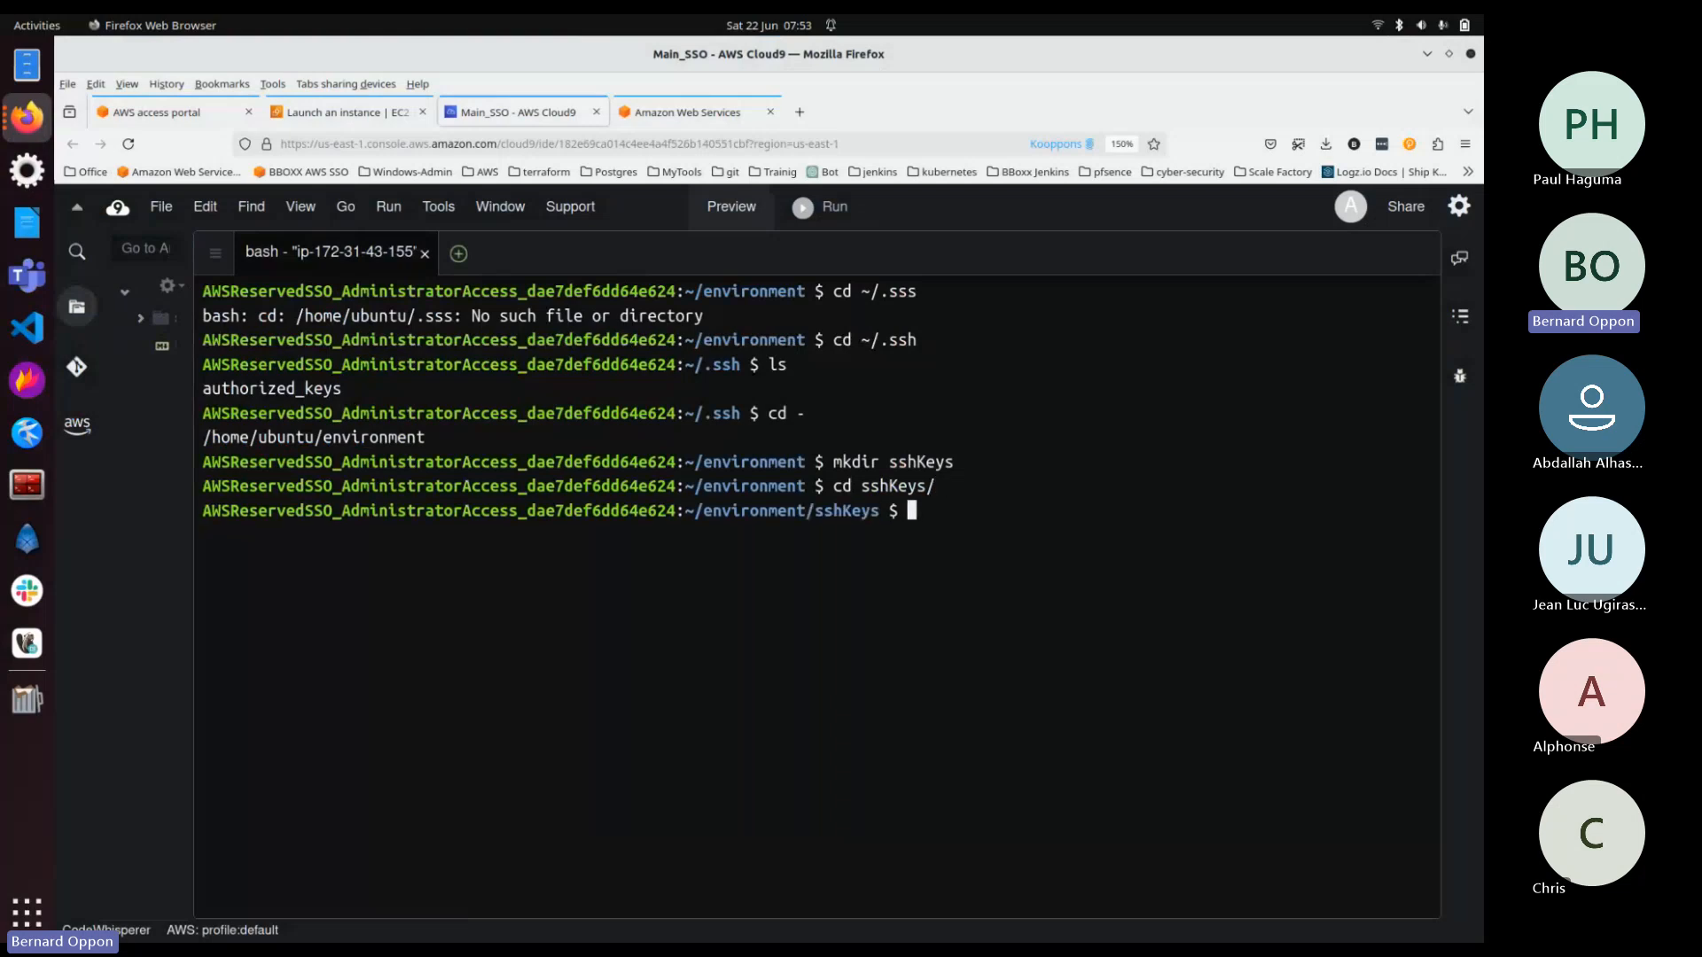
text(pwd)
key(Return)
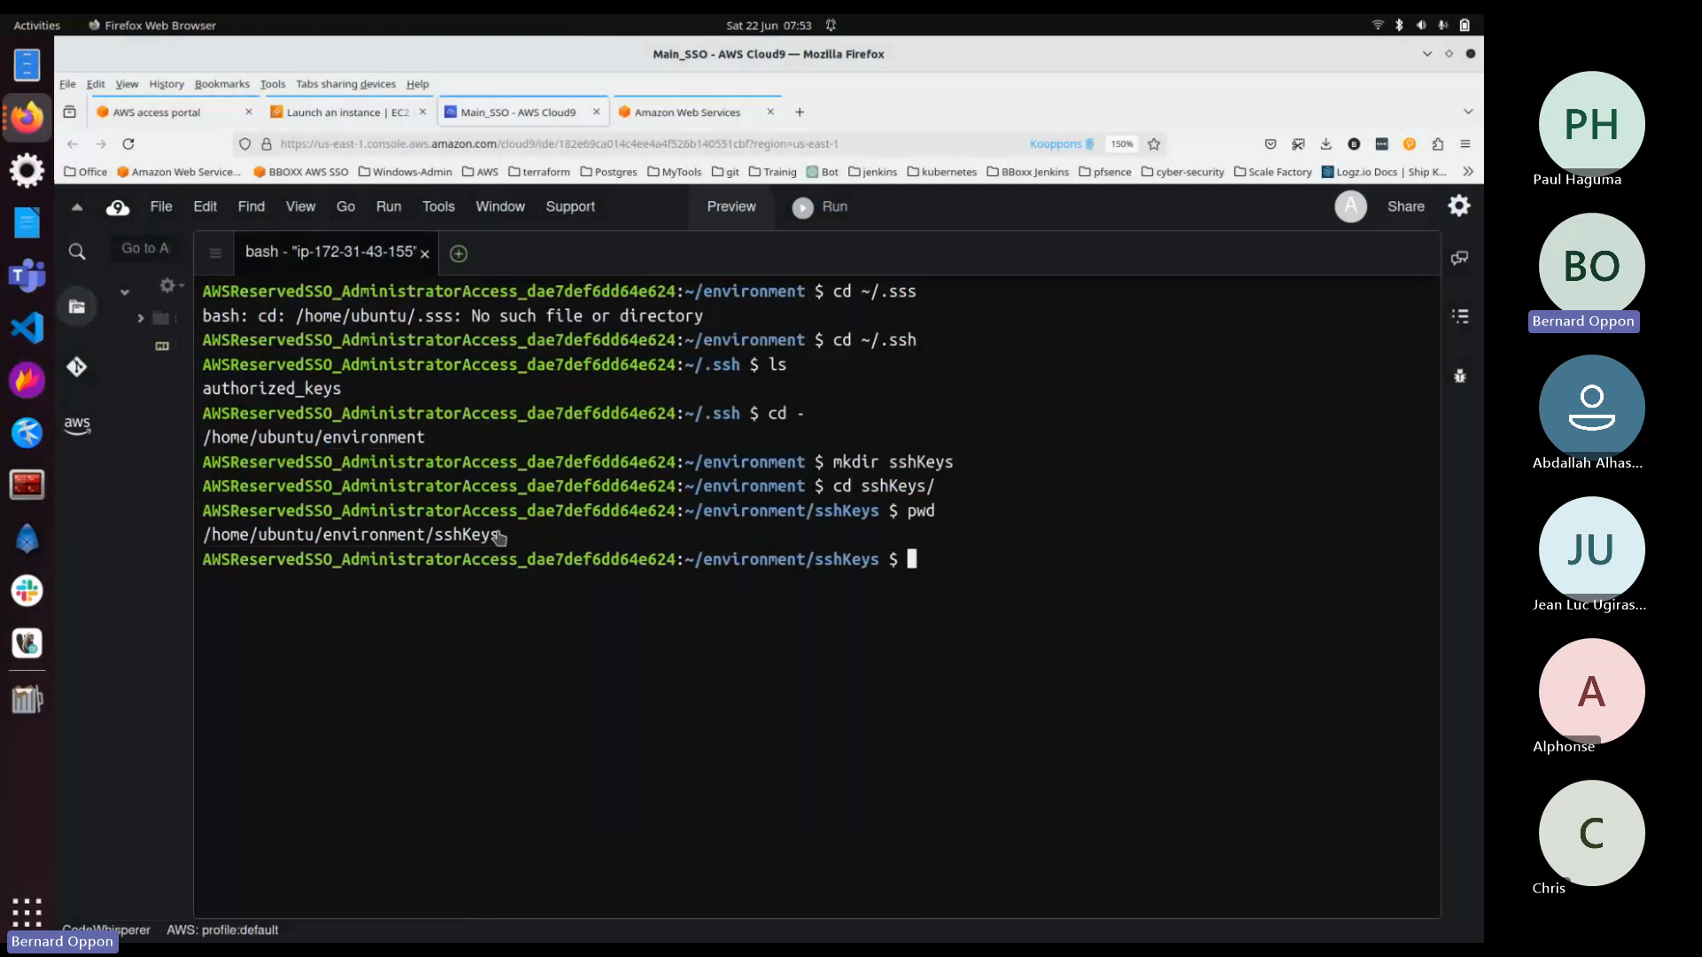
drag(502, 536, 202, 536)
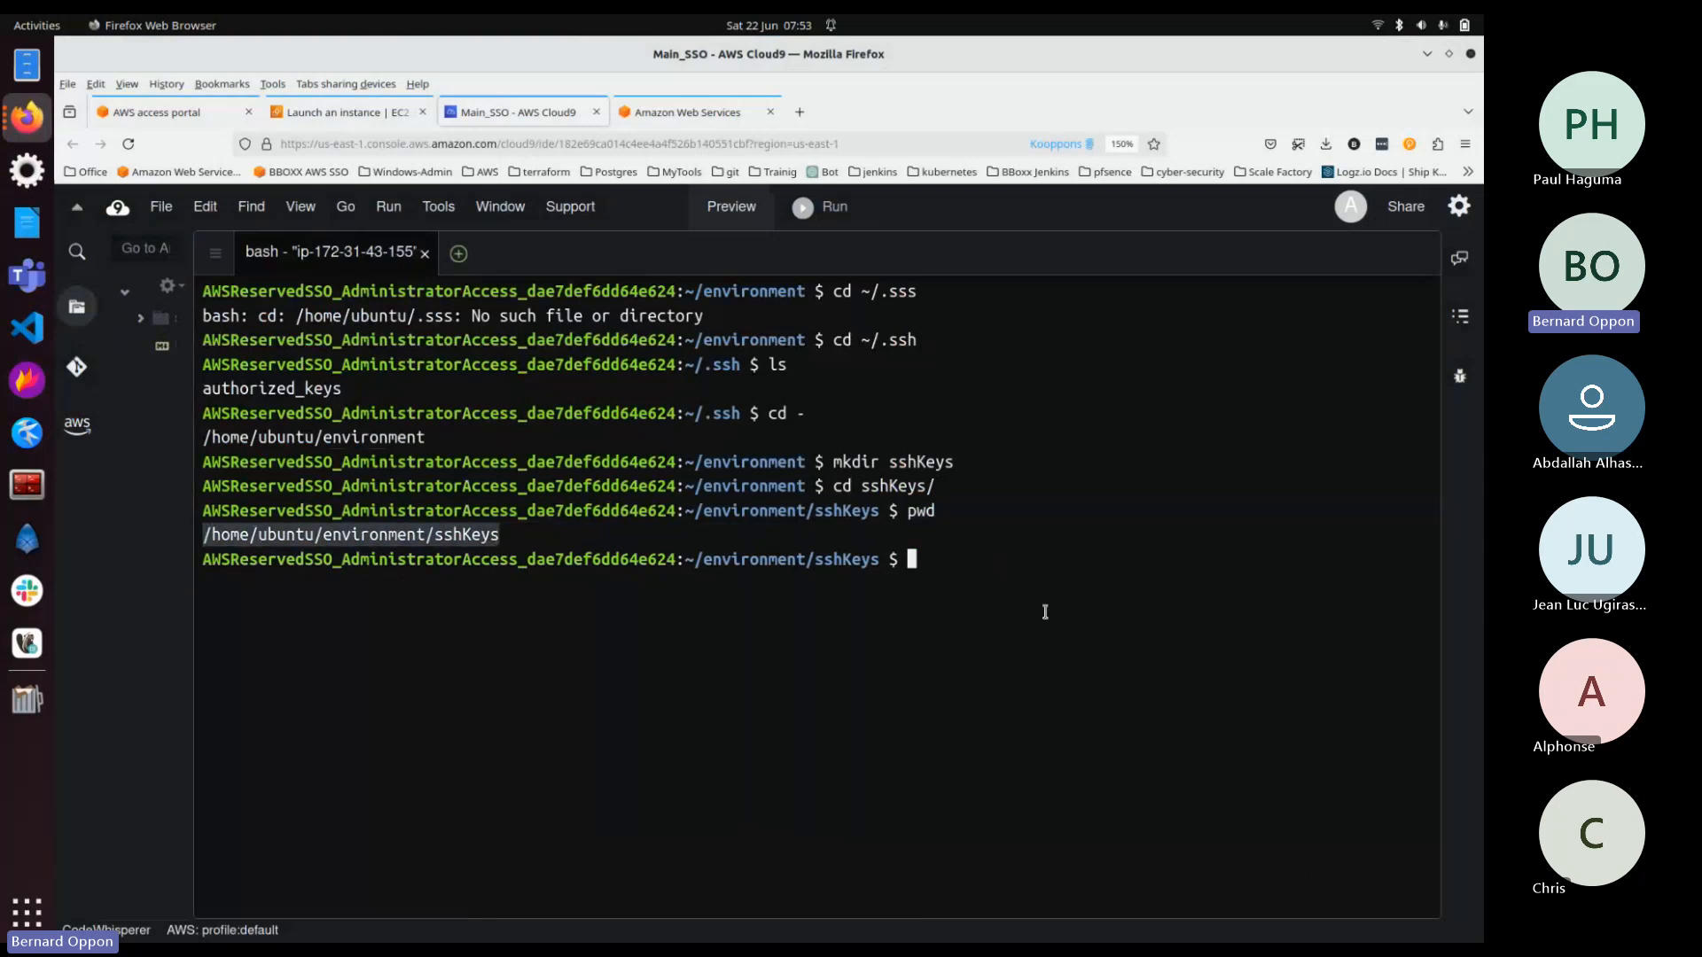
text(cd -)
key(Return)
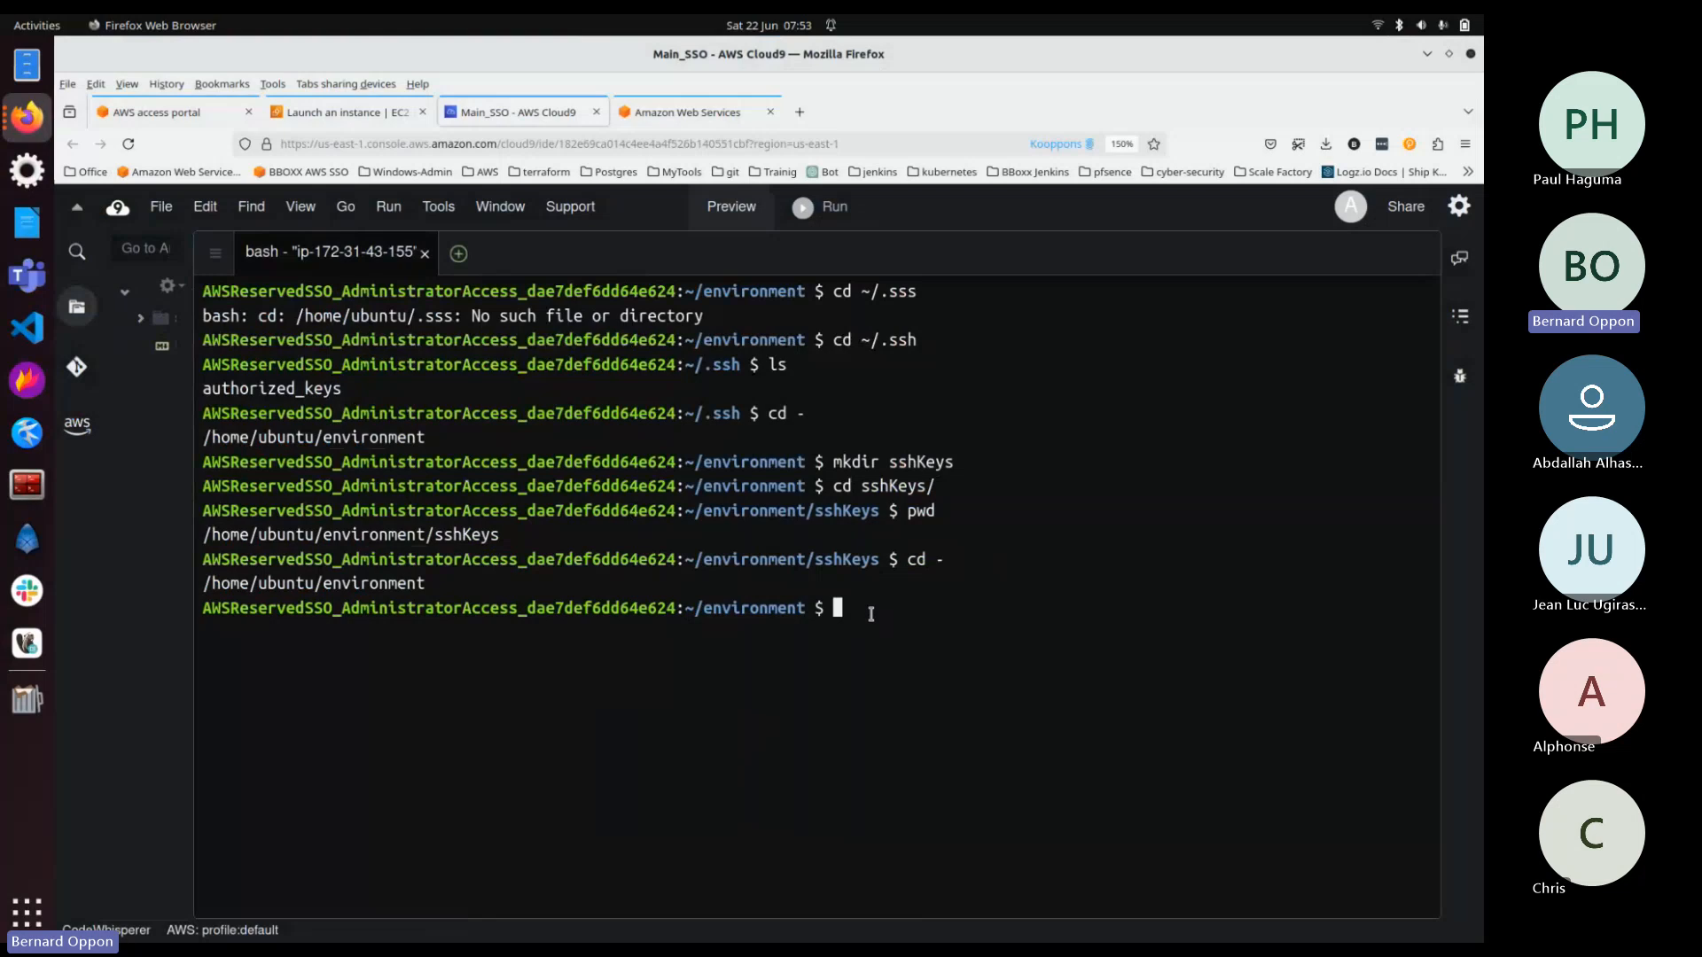
Step: Switch to the EC2 launch page and open the newly launched instance in the instances list
click(348, 113)
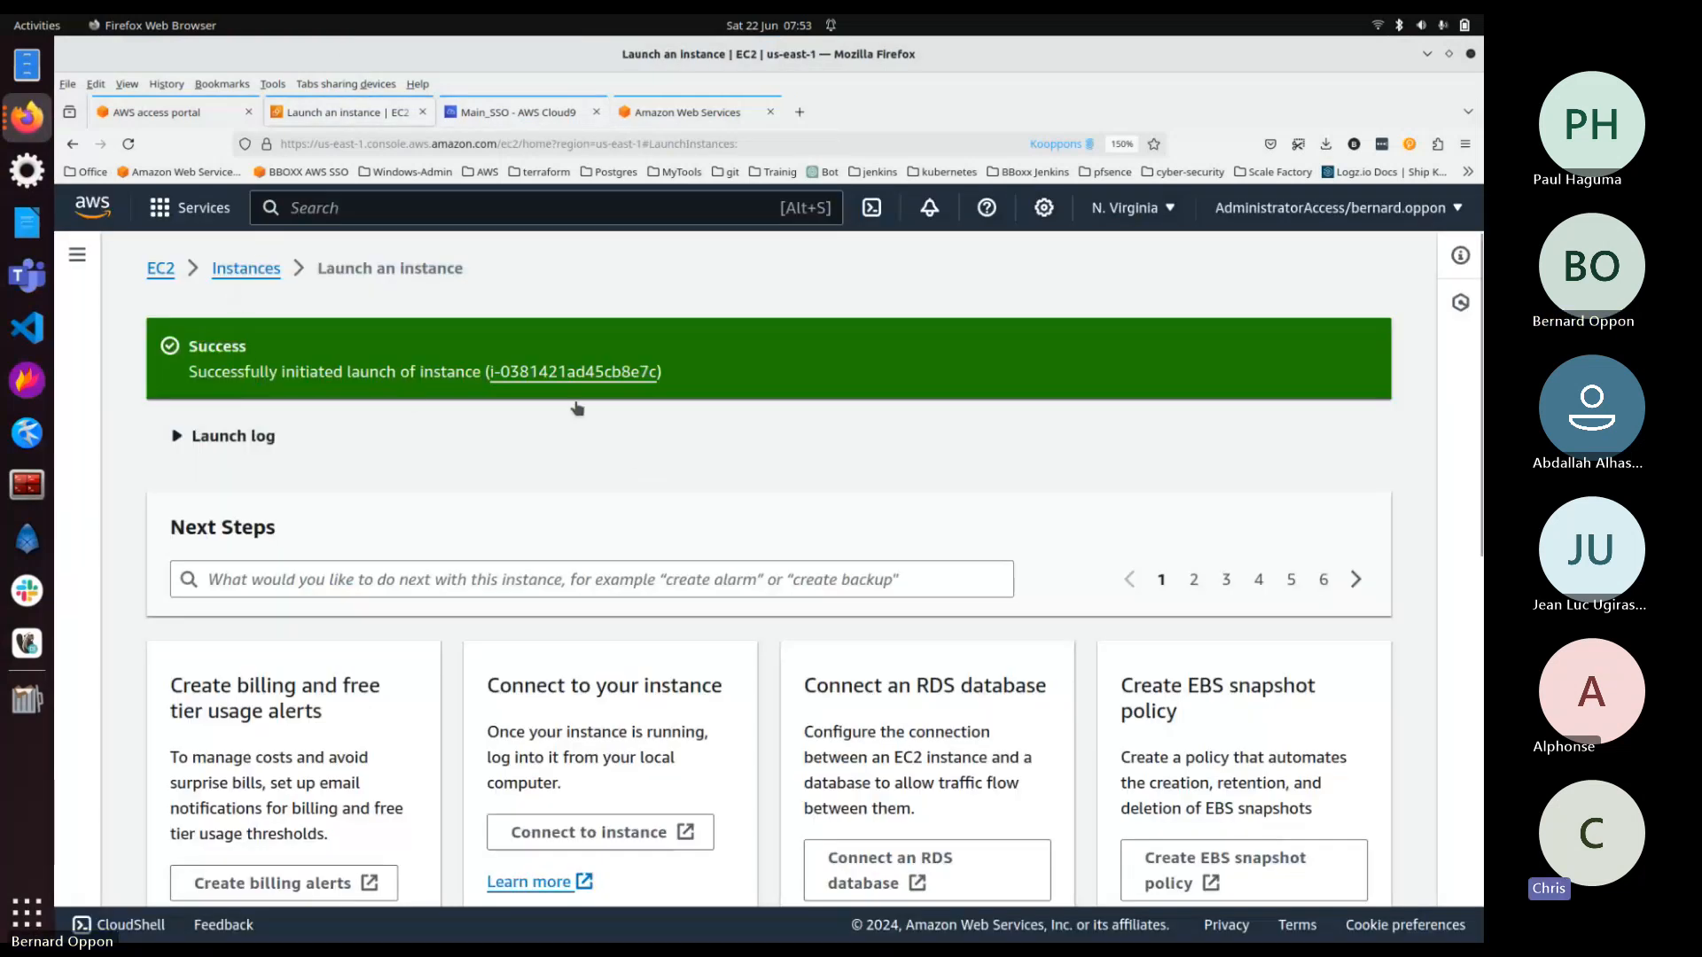
click(554, 373)
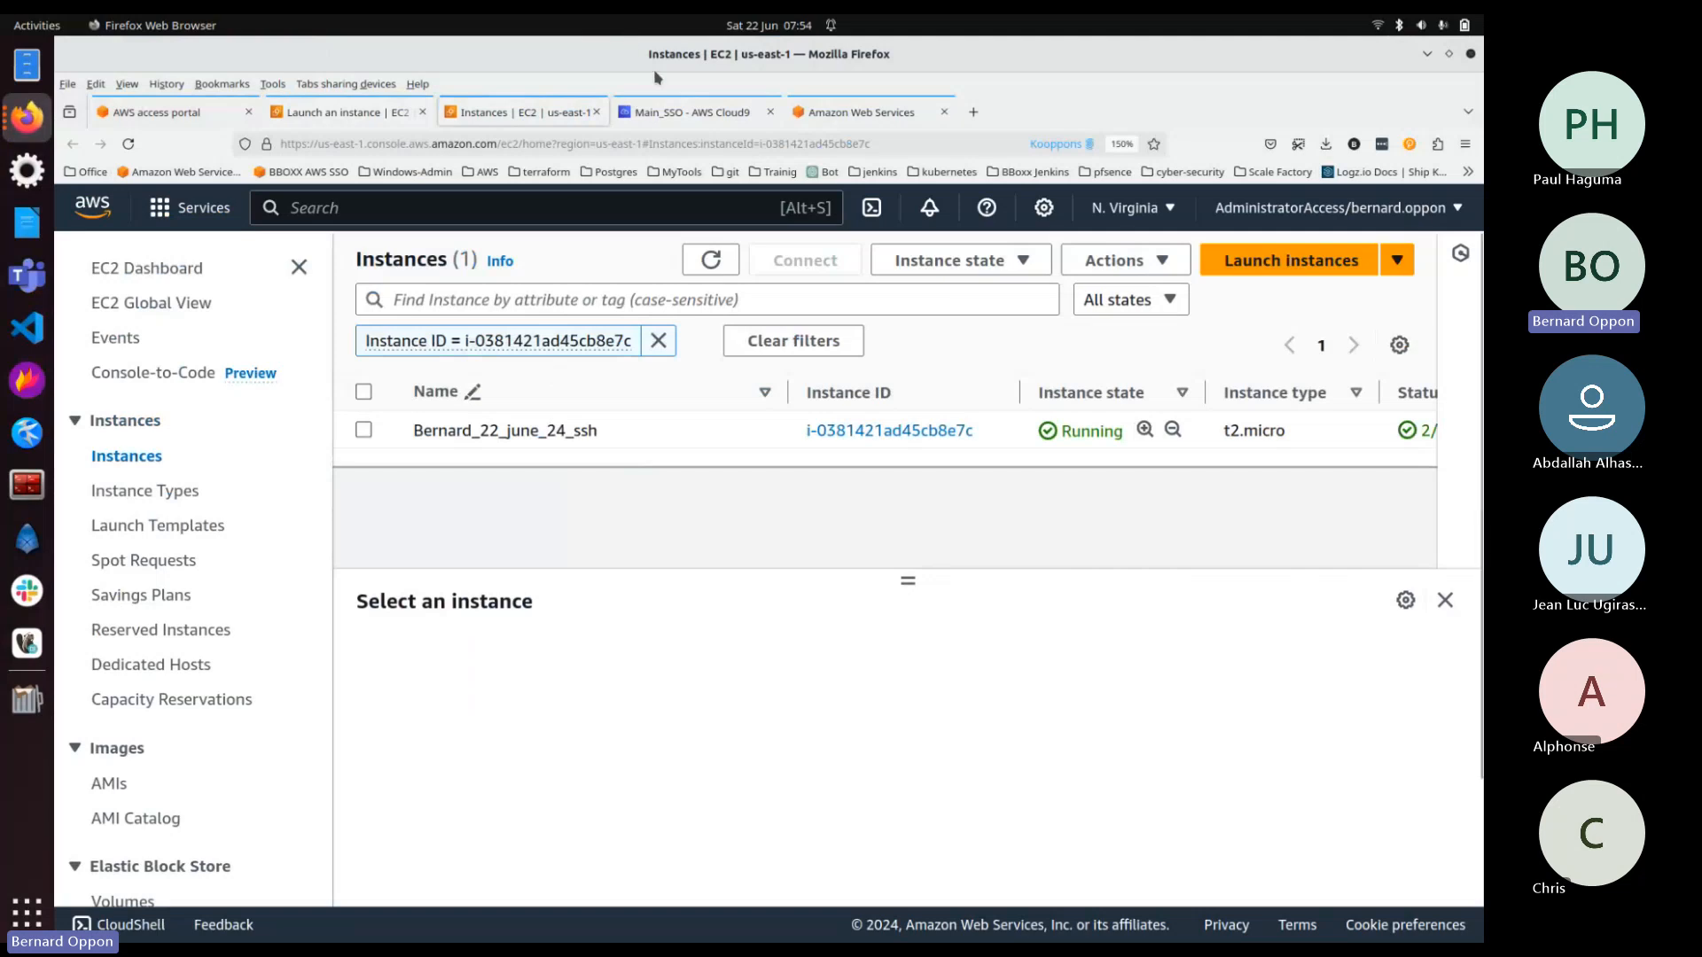
click(677, 116)
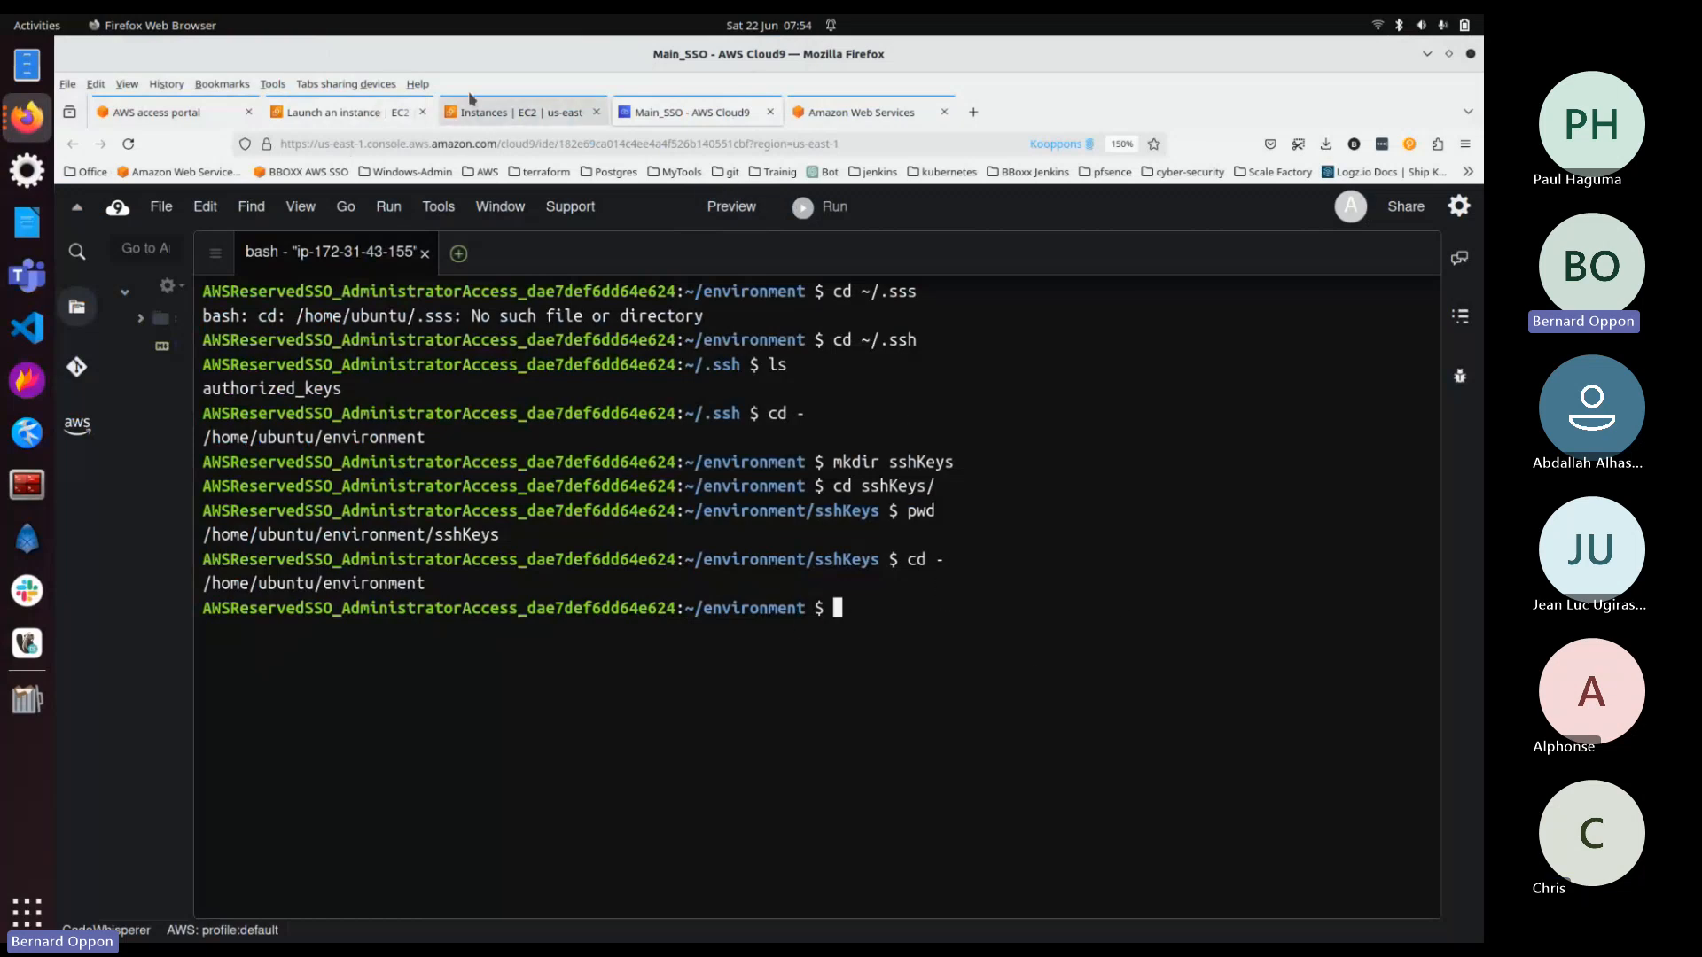
click(492, 111)
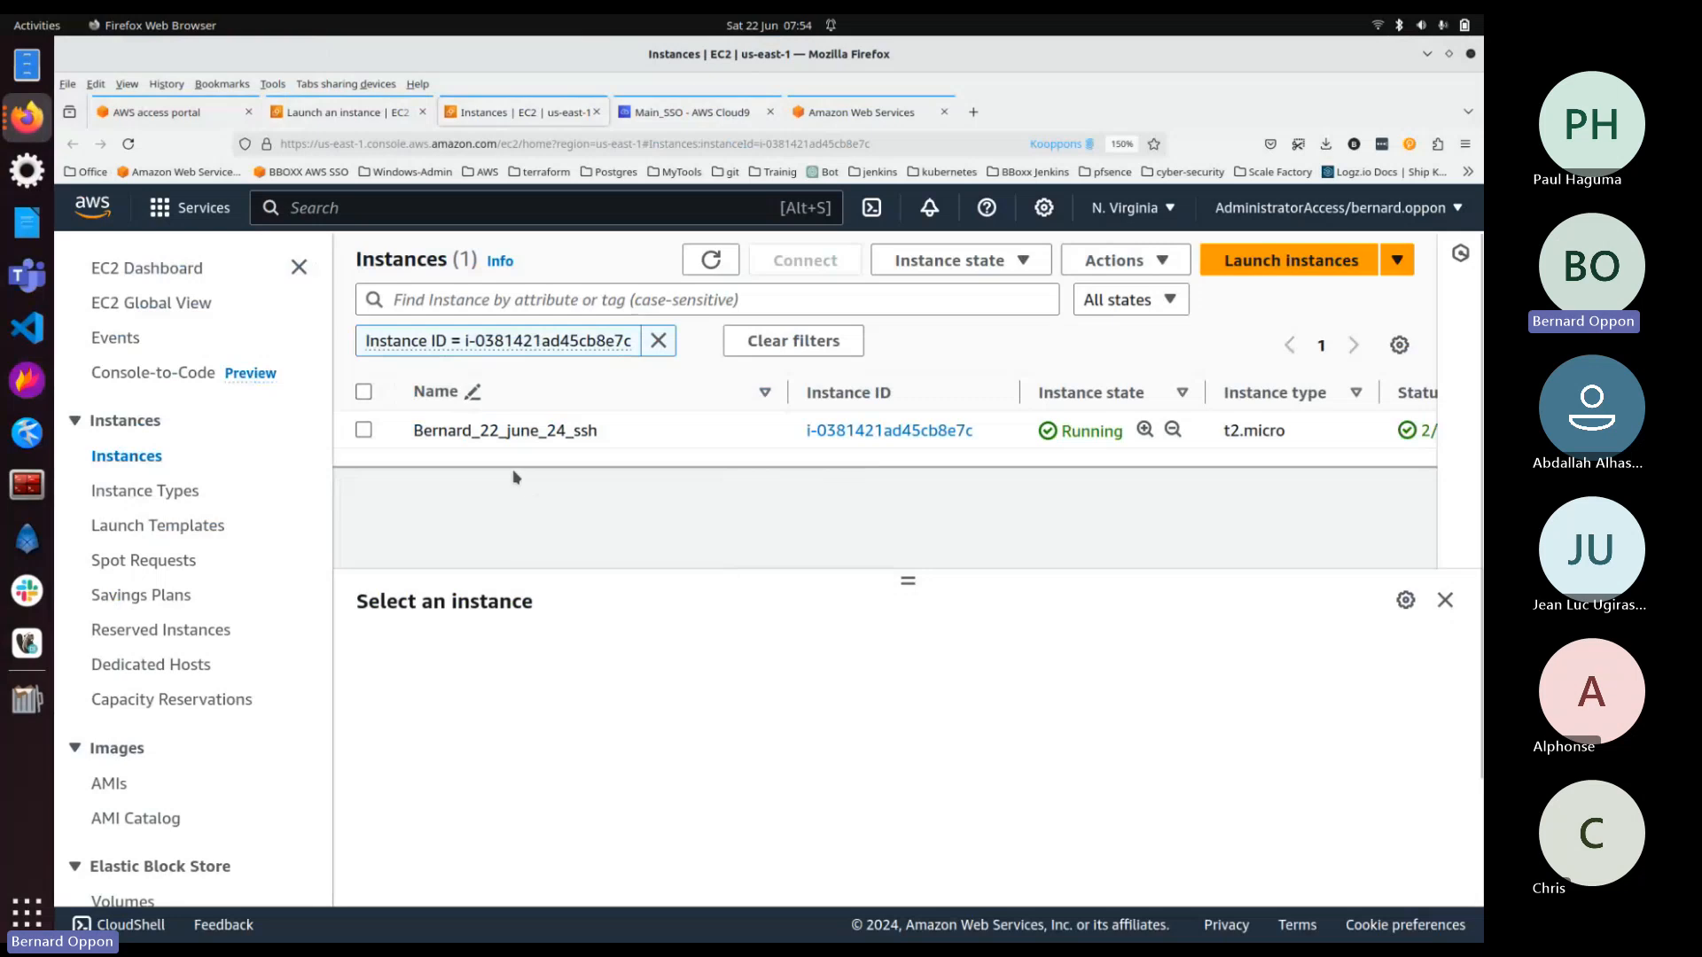
Step: Select the new instance and copy its public IPv4 address from the instance summary
click(363, 431)
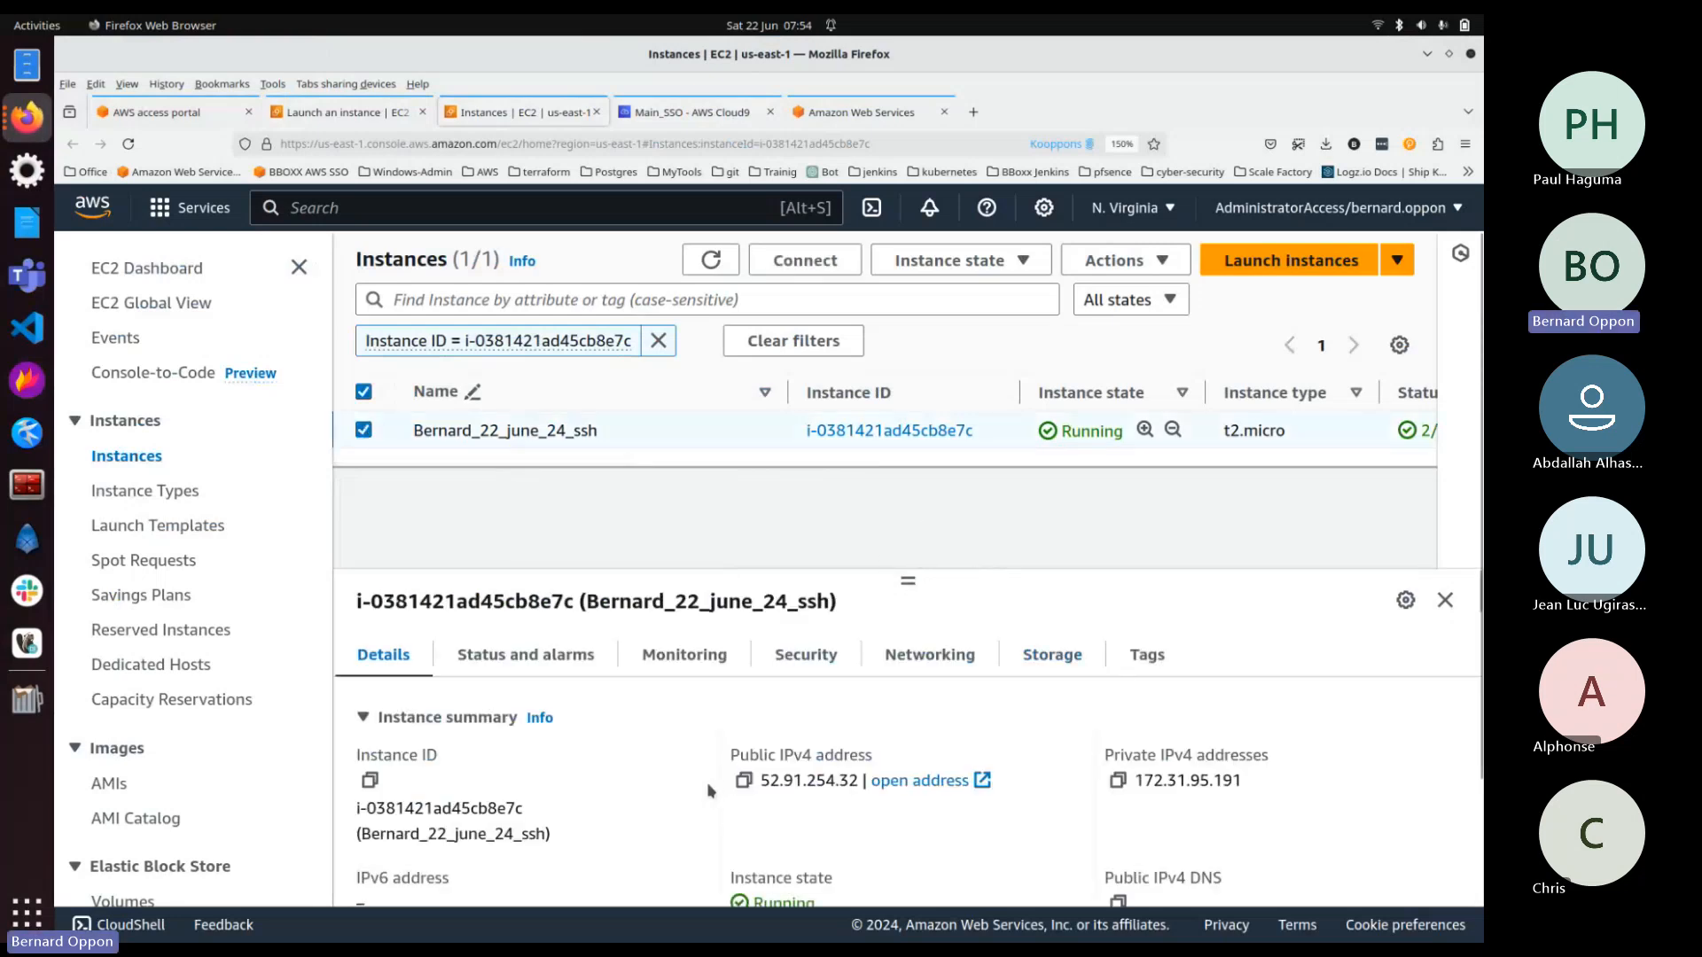
double_click(833, 753)
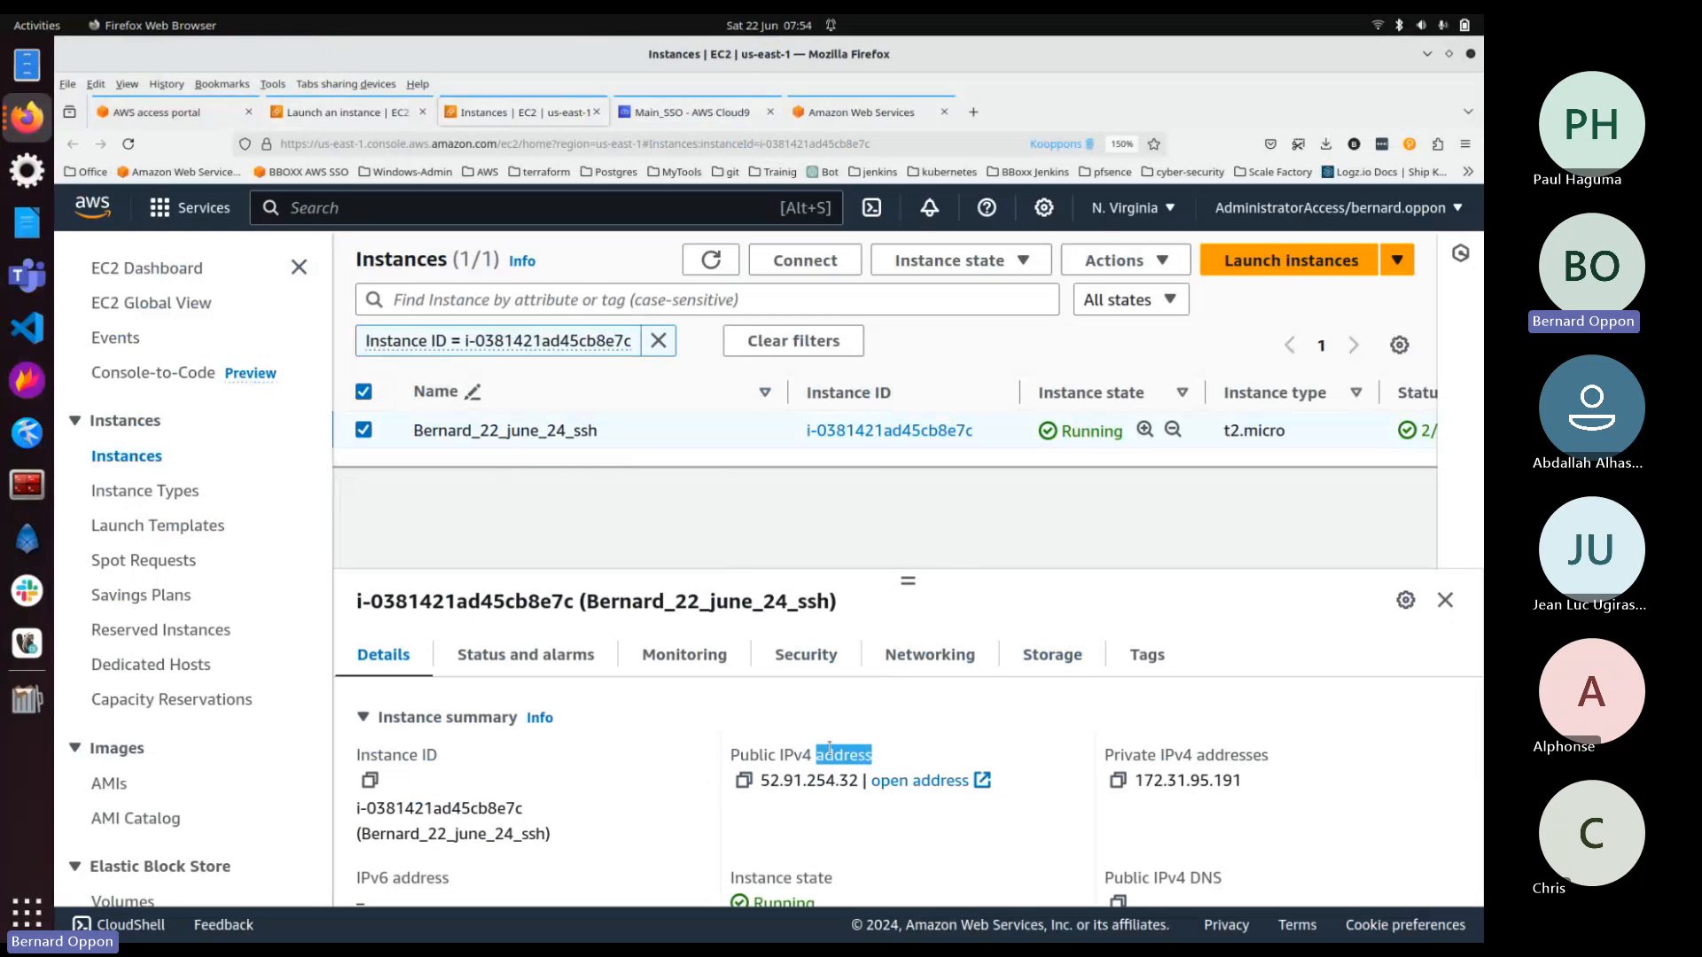
click(745, 781)
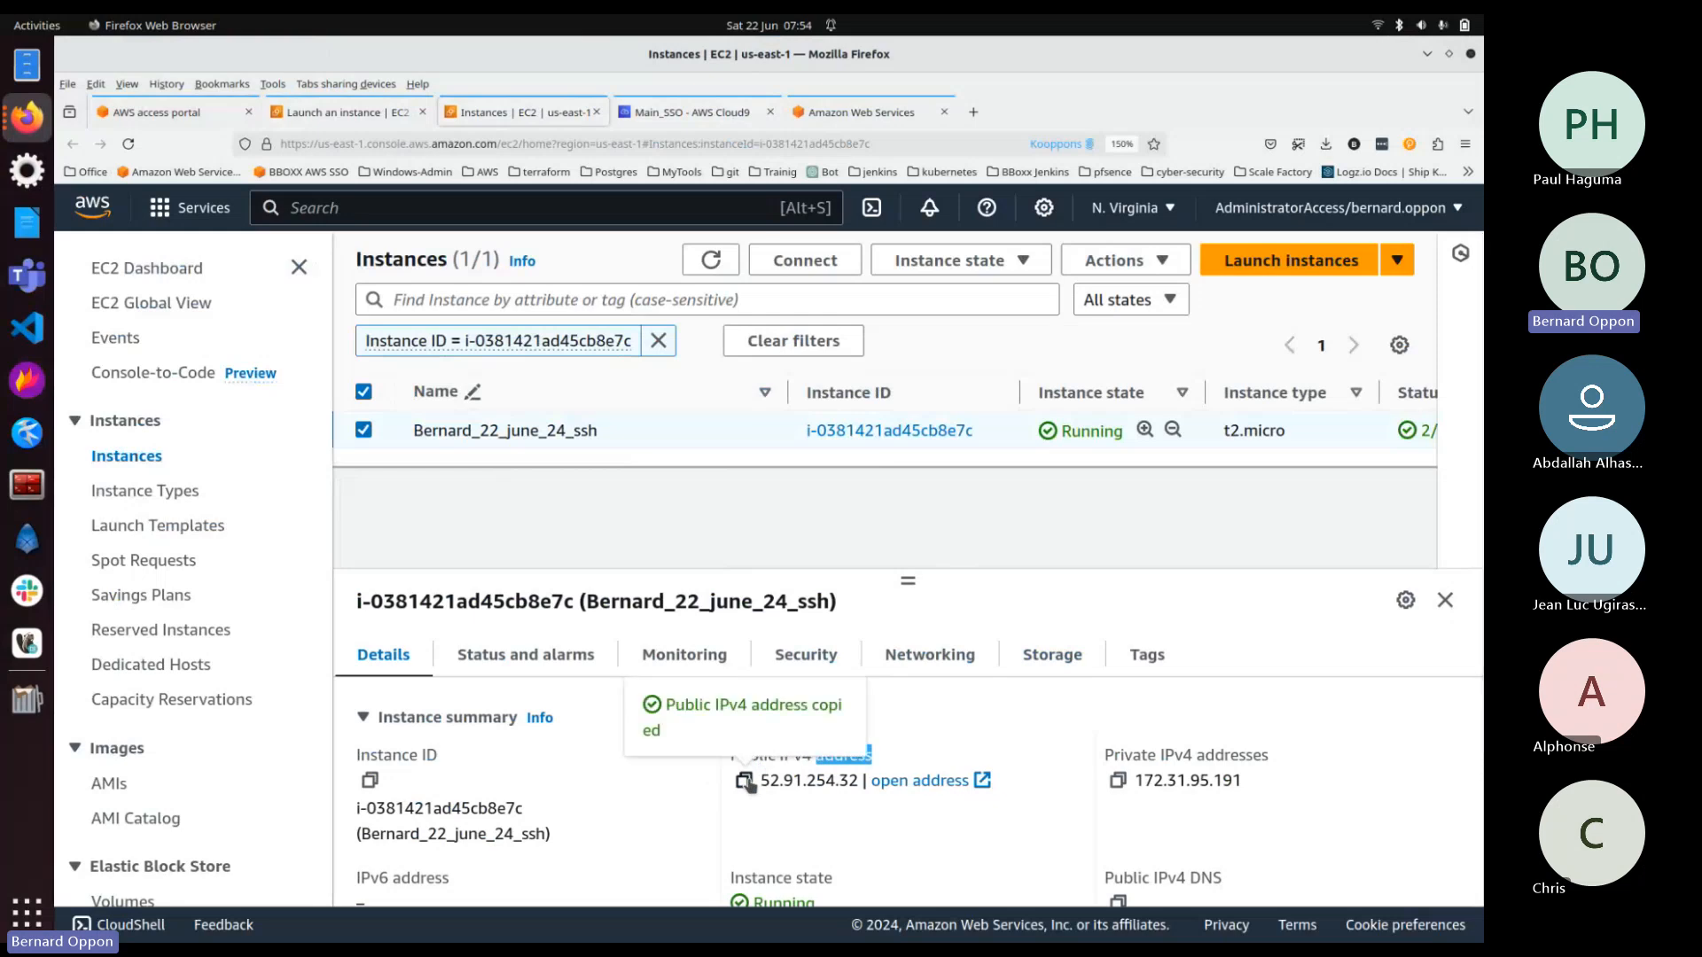
scroll(1036, 802, down, 4)
scroll(1041, 803, up, 3)
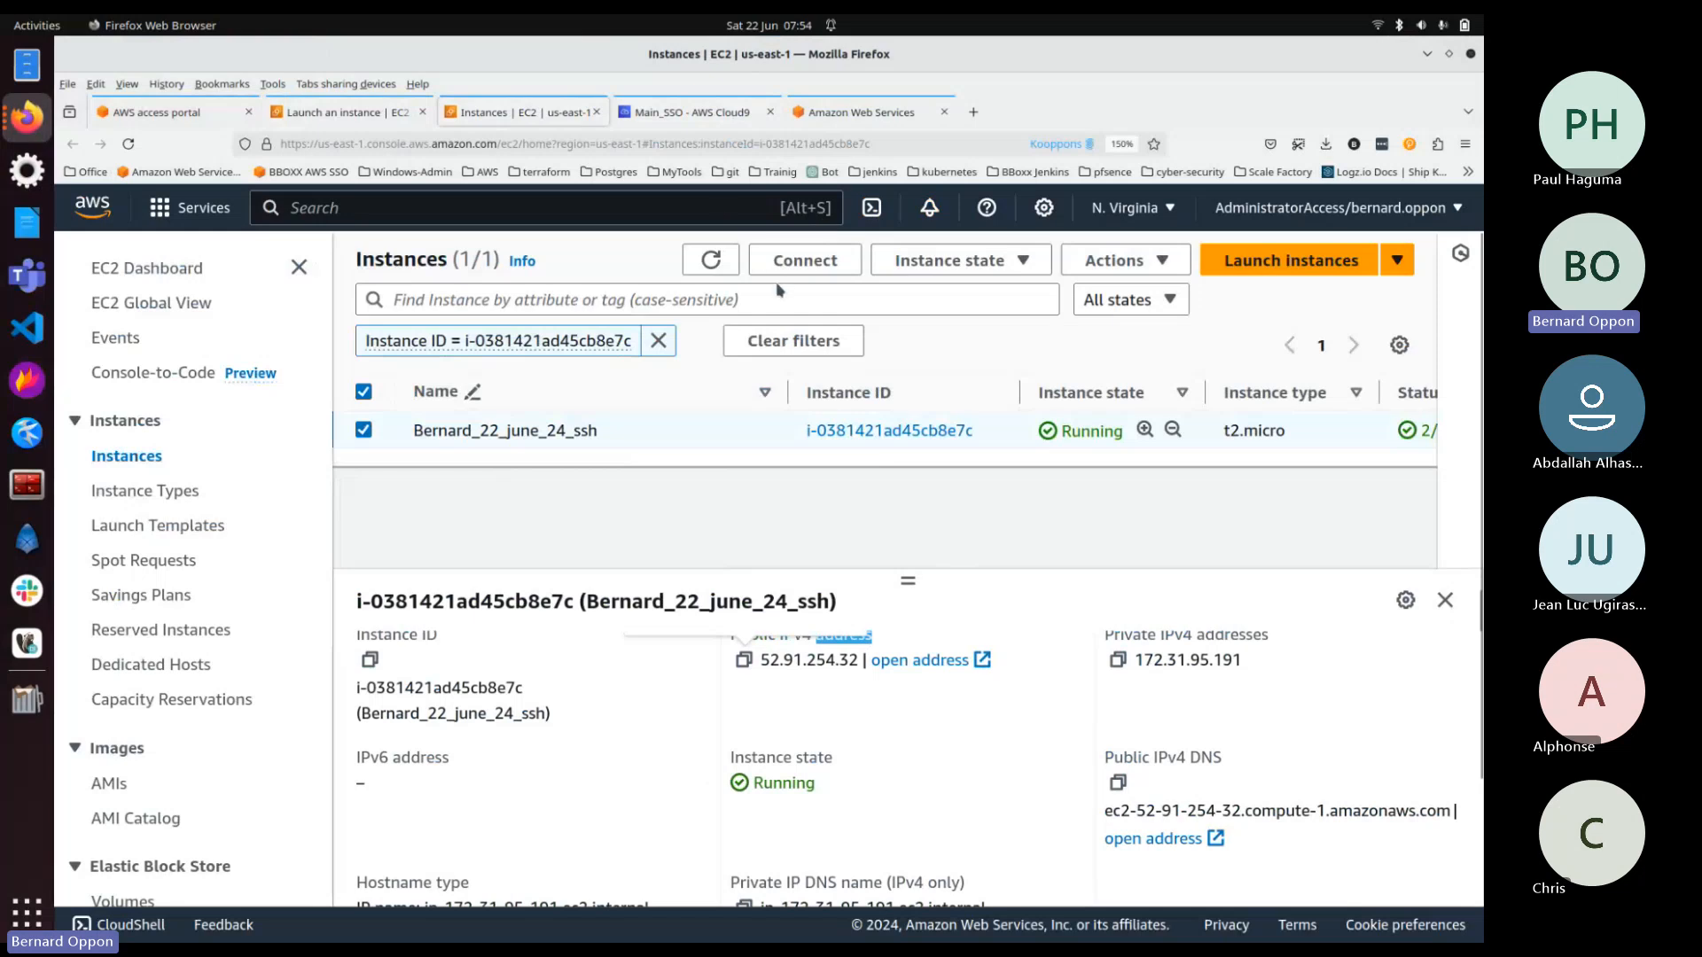
Step: Copy the chmod 400 command for the .pem key from the instance's SSH client instructions and paste it into the Cloud9 terminal
click(802, 260)
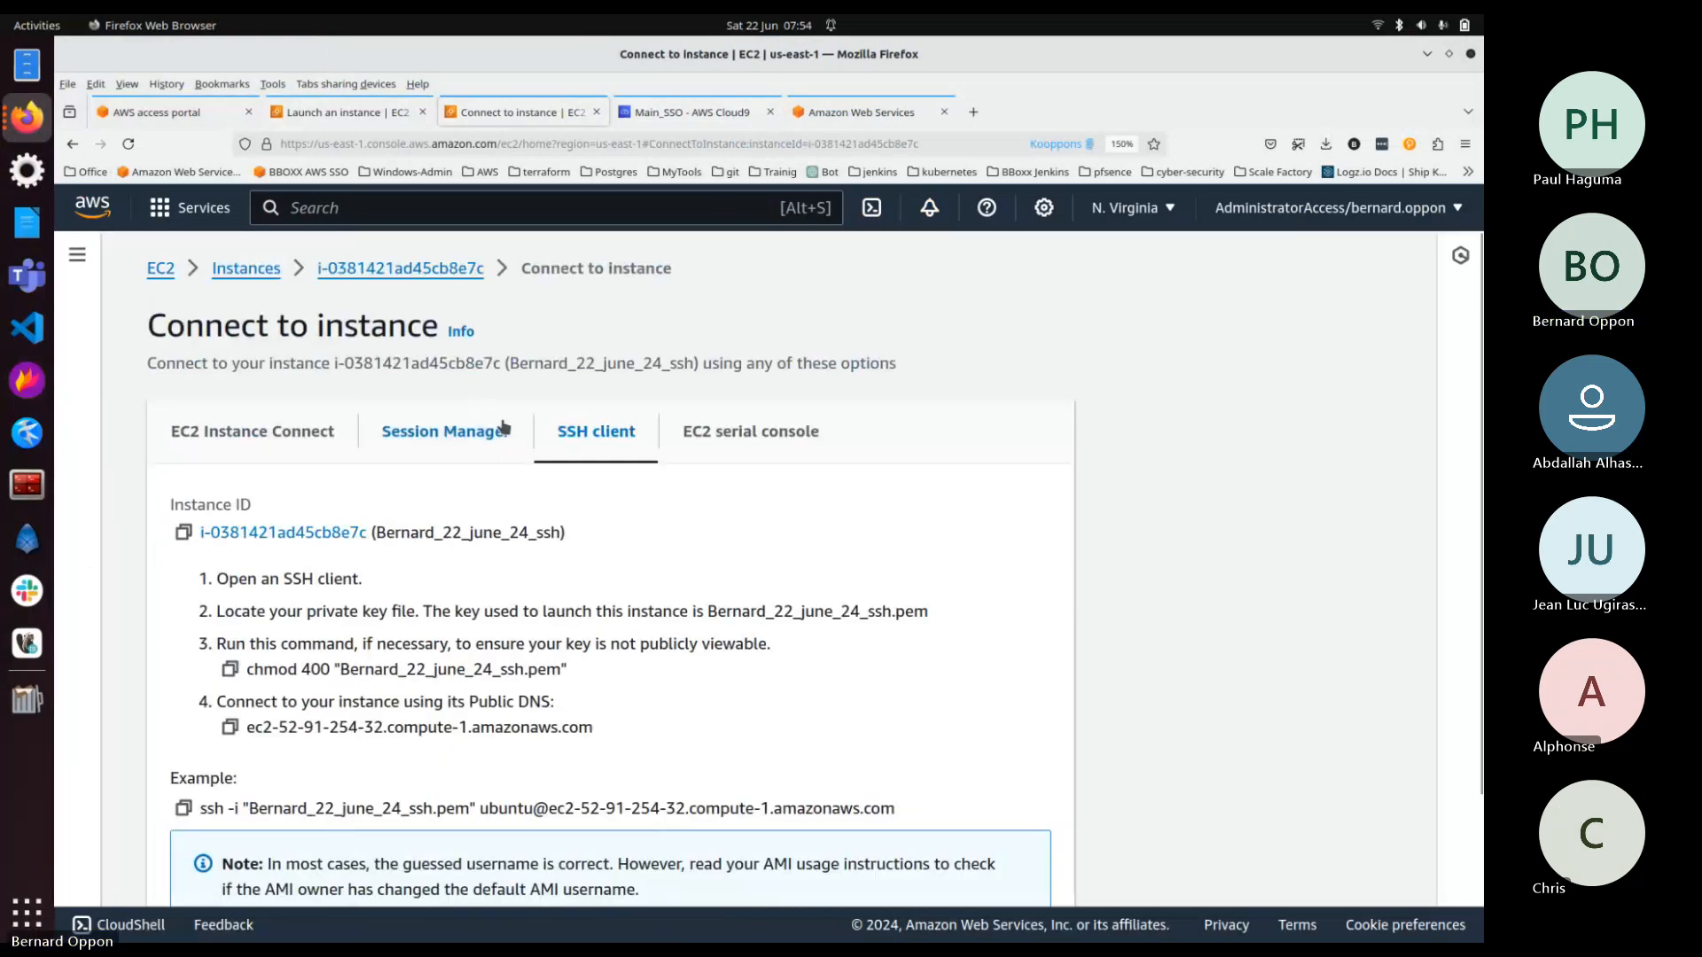
scroll(590, 441, down, 2)
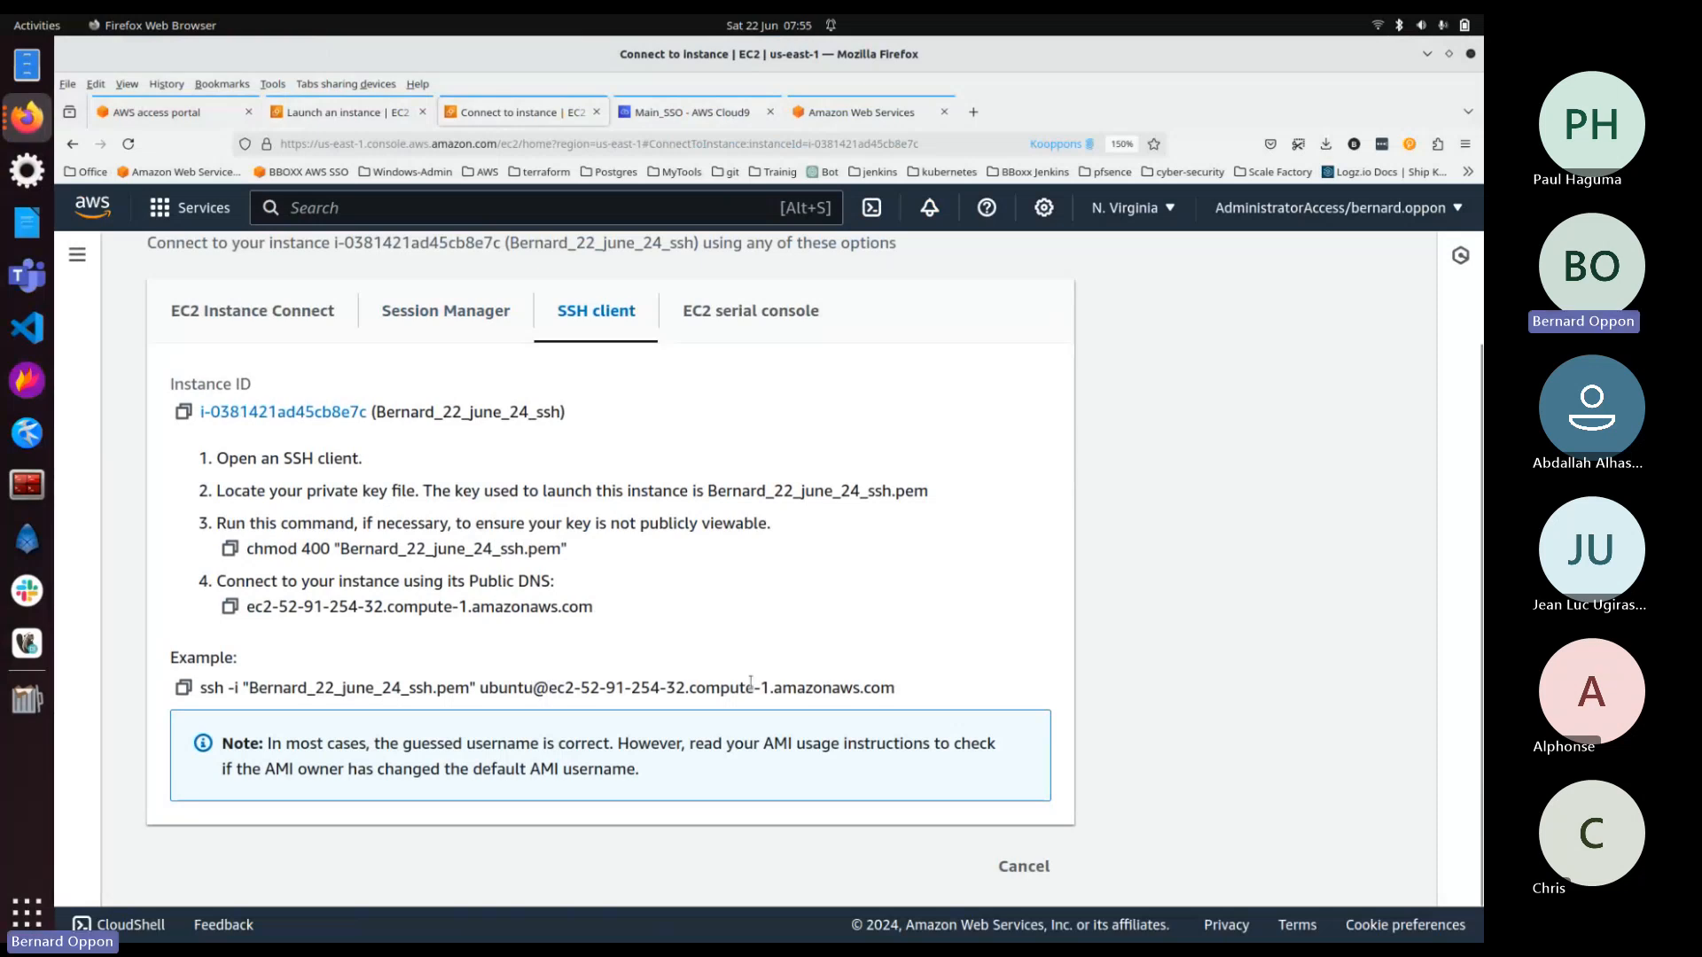
click(182, 688)
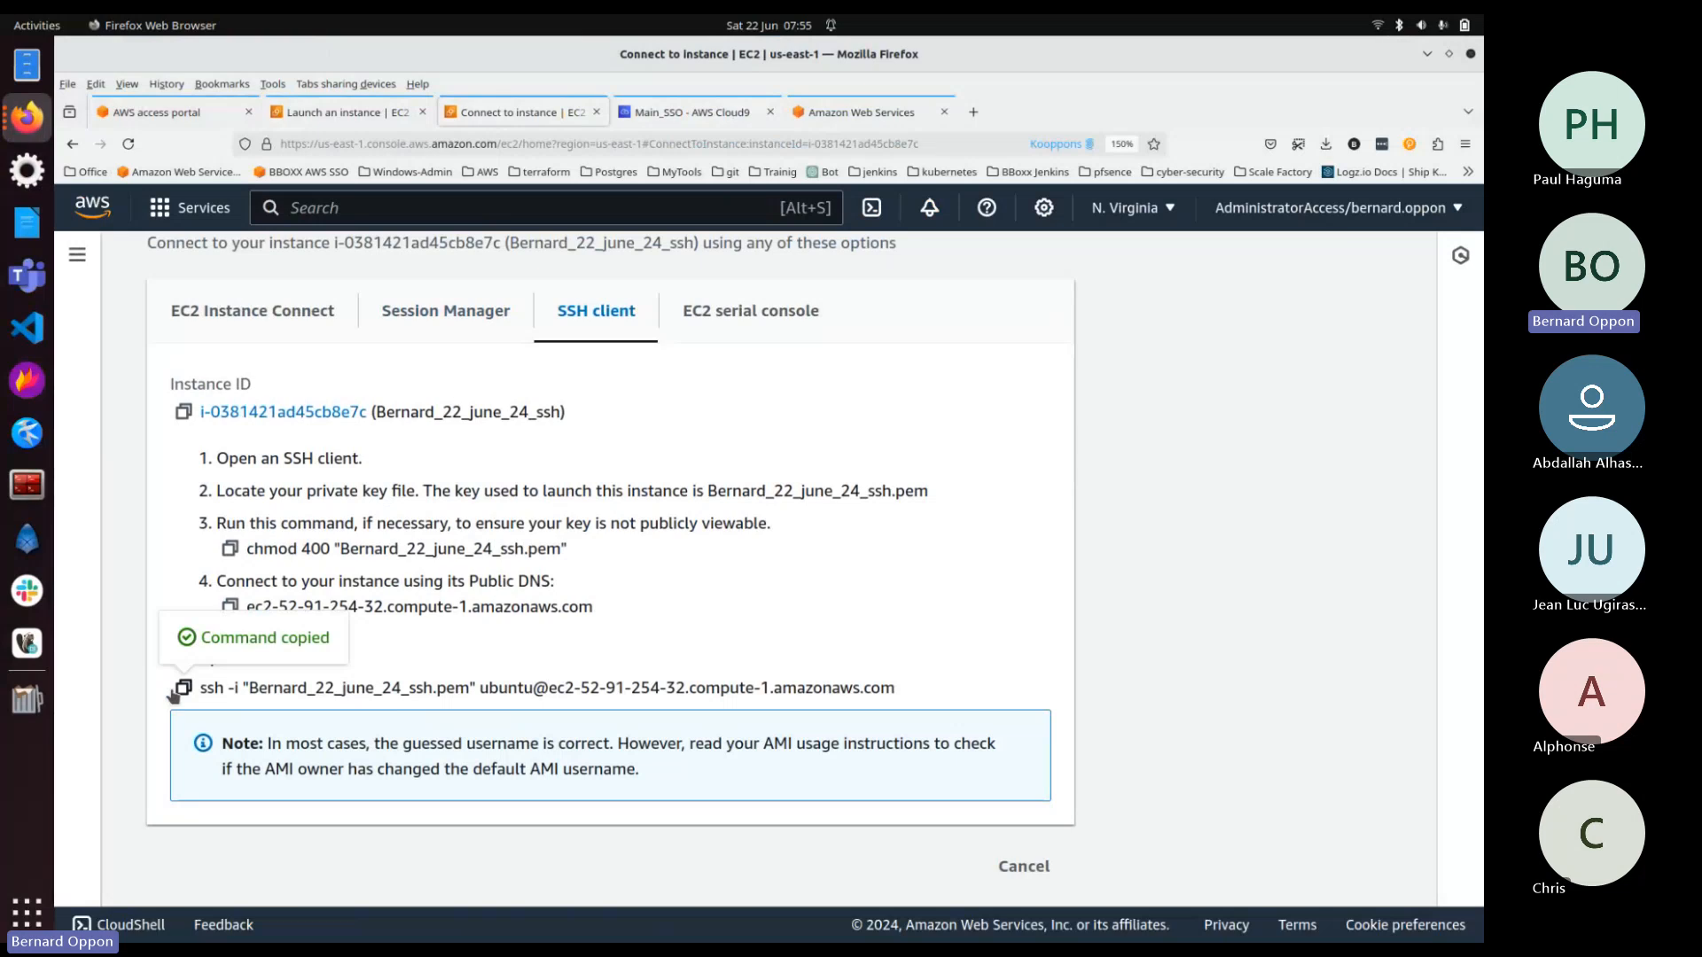
click(230, 550)
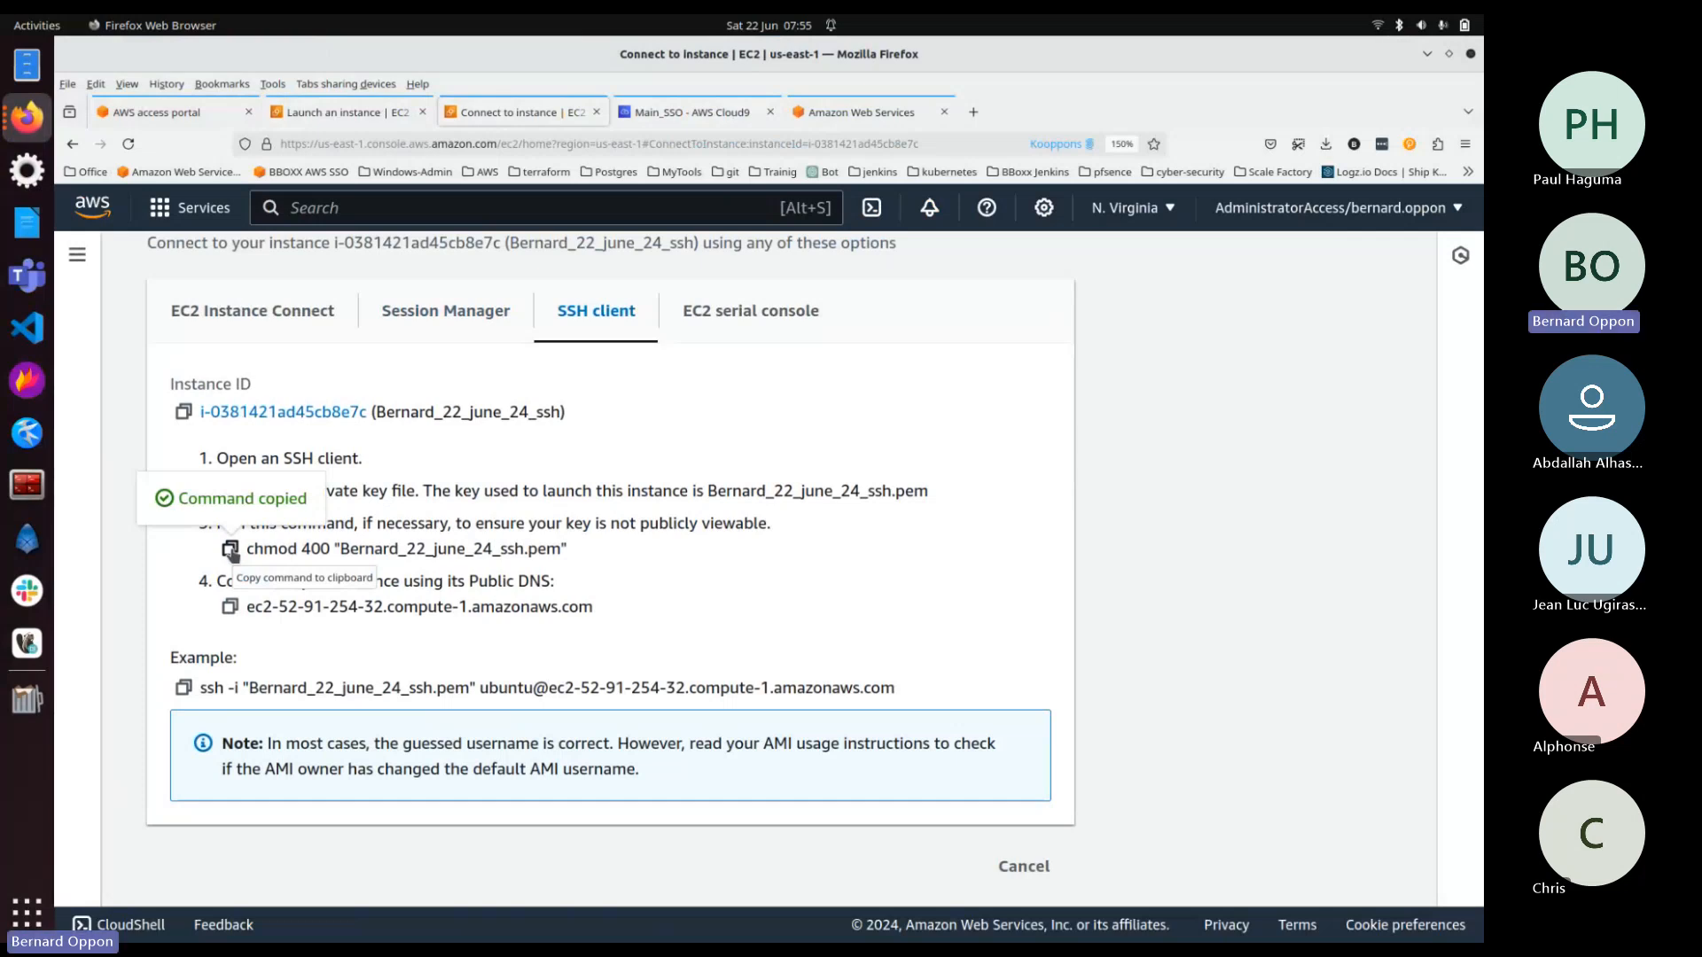
click(700, 115)
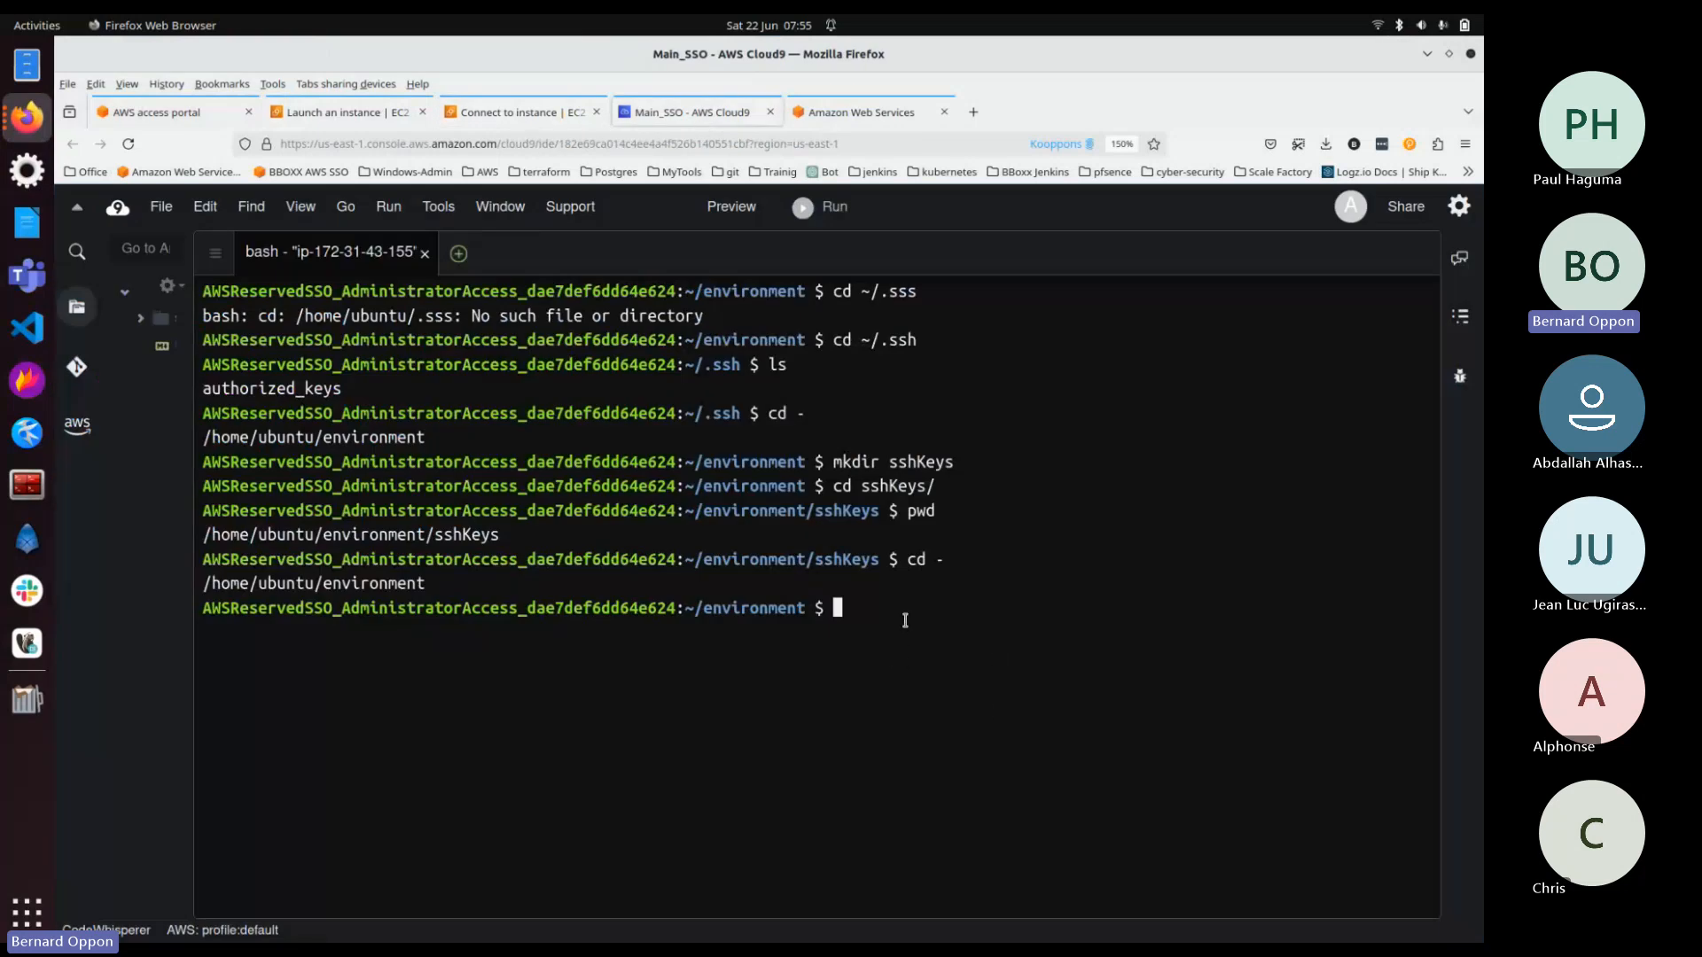
key(ctrl+v)
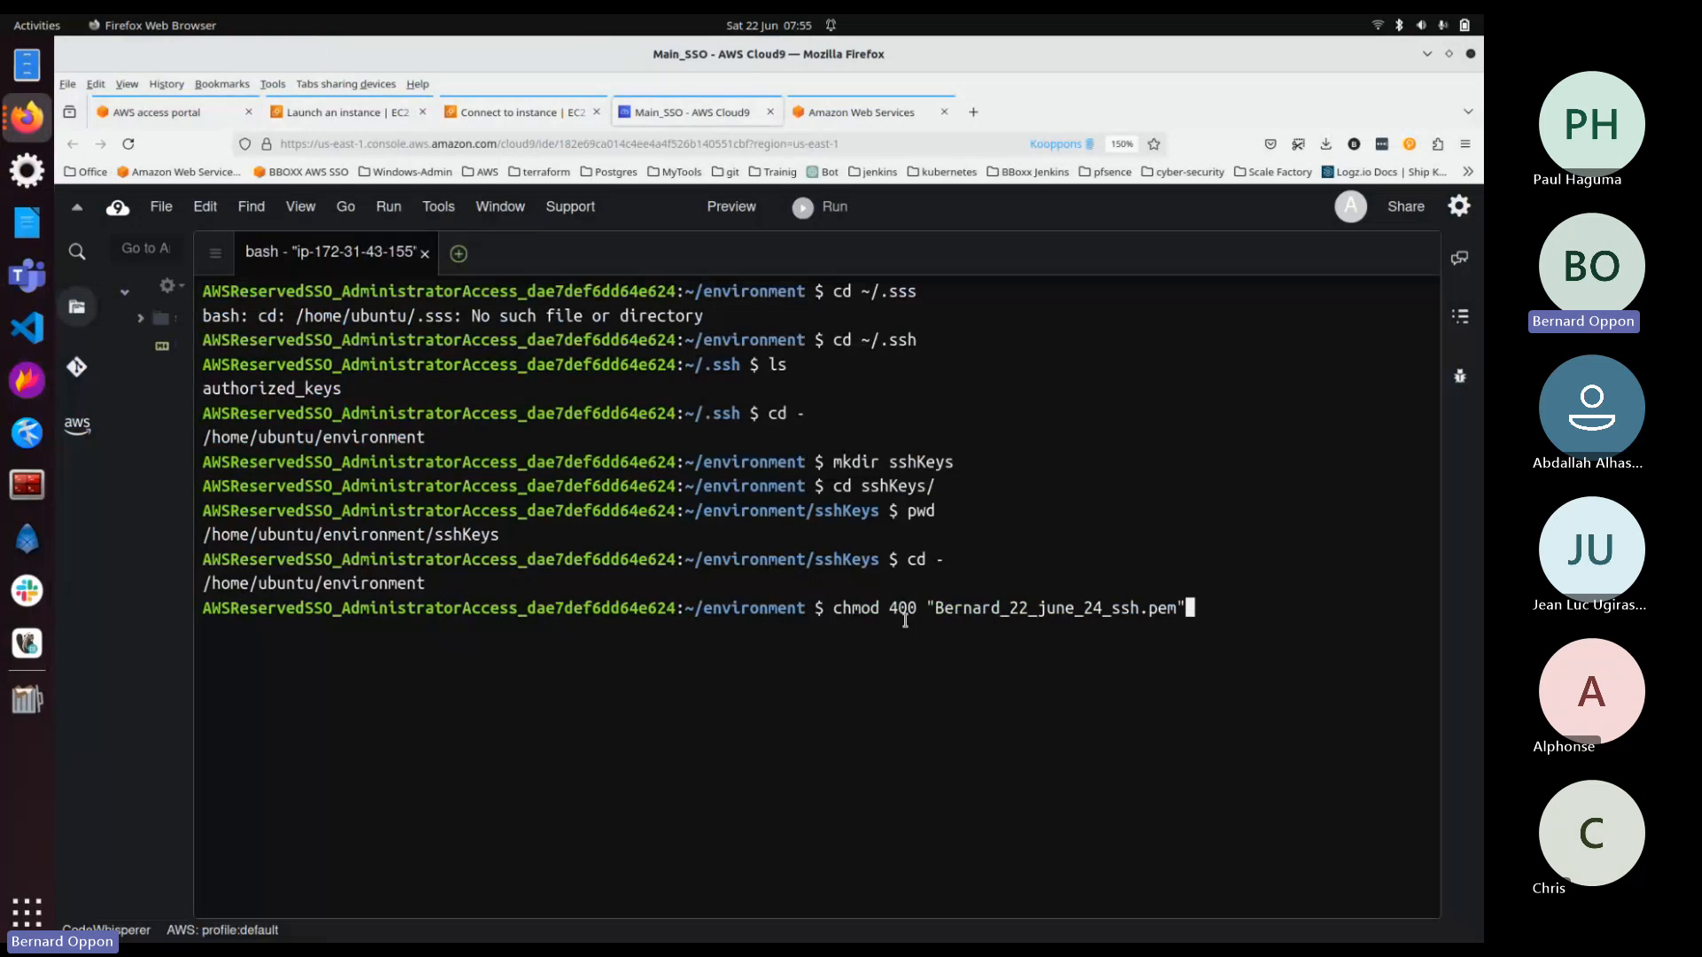
Step: Copy the full sshKeys folder path, /home/ubuntu/environment/sshKeys, from the pwd output in the terminal
double_click(761, 610)
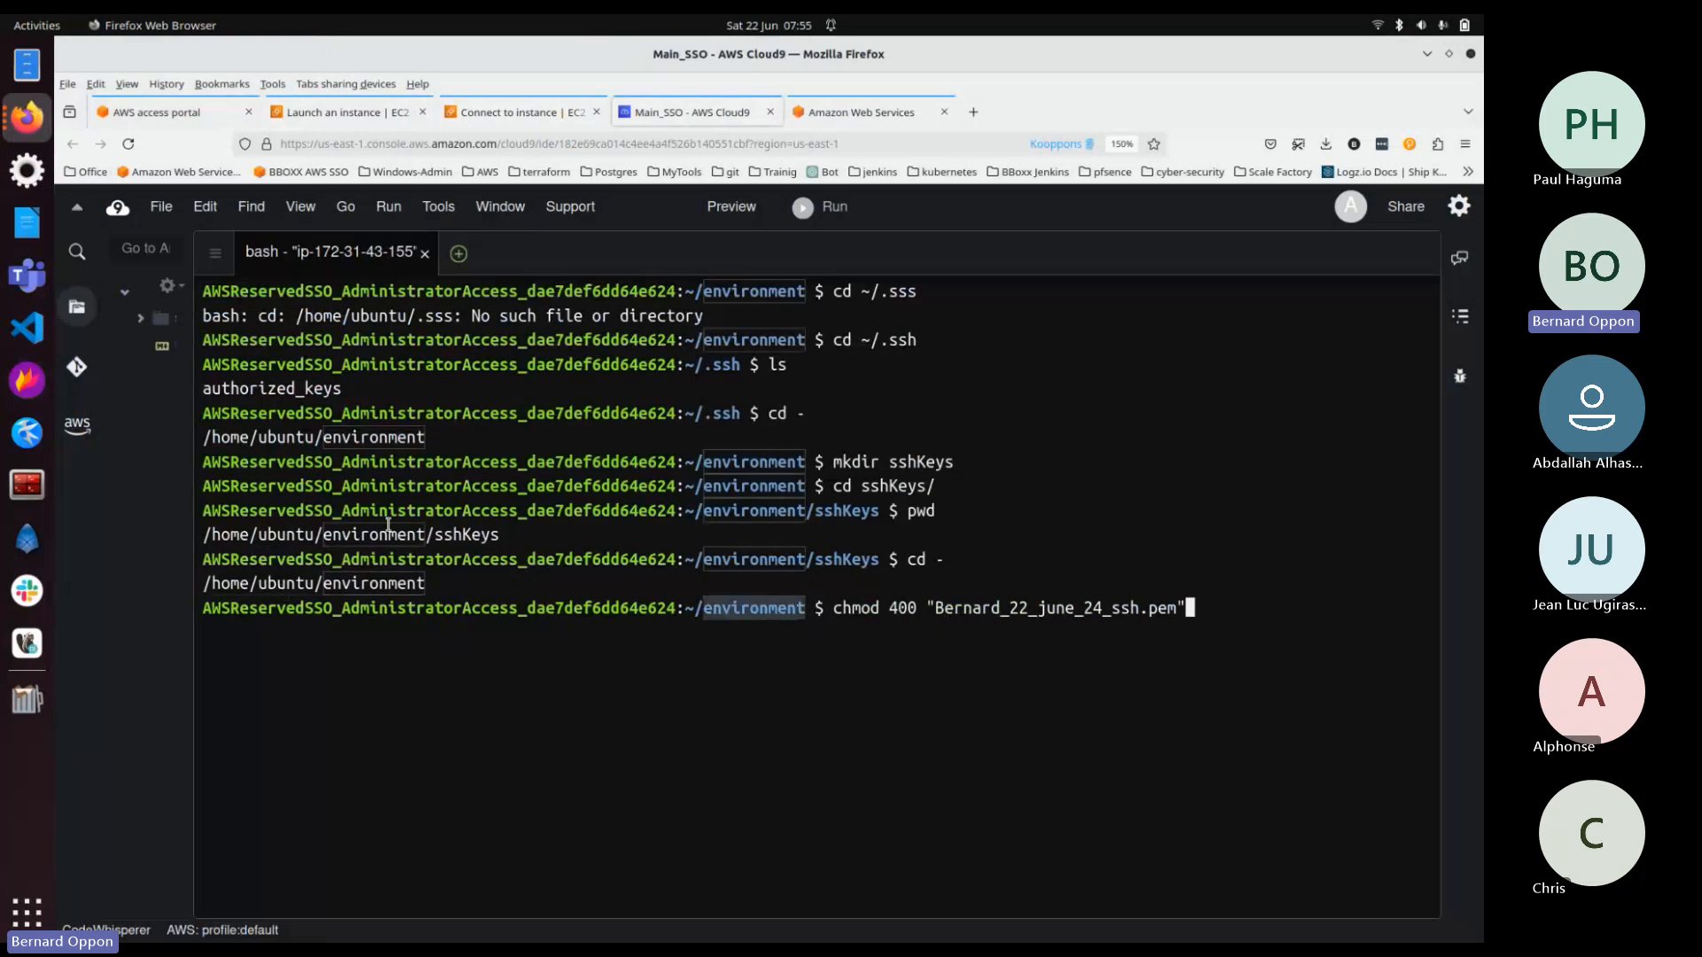
drag(501, 536, 199, 535)
right_click(232, 532)
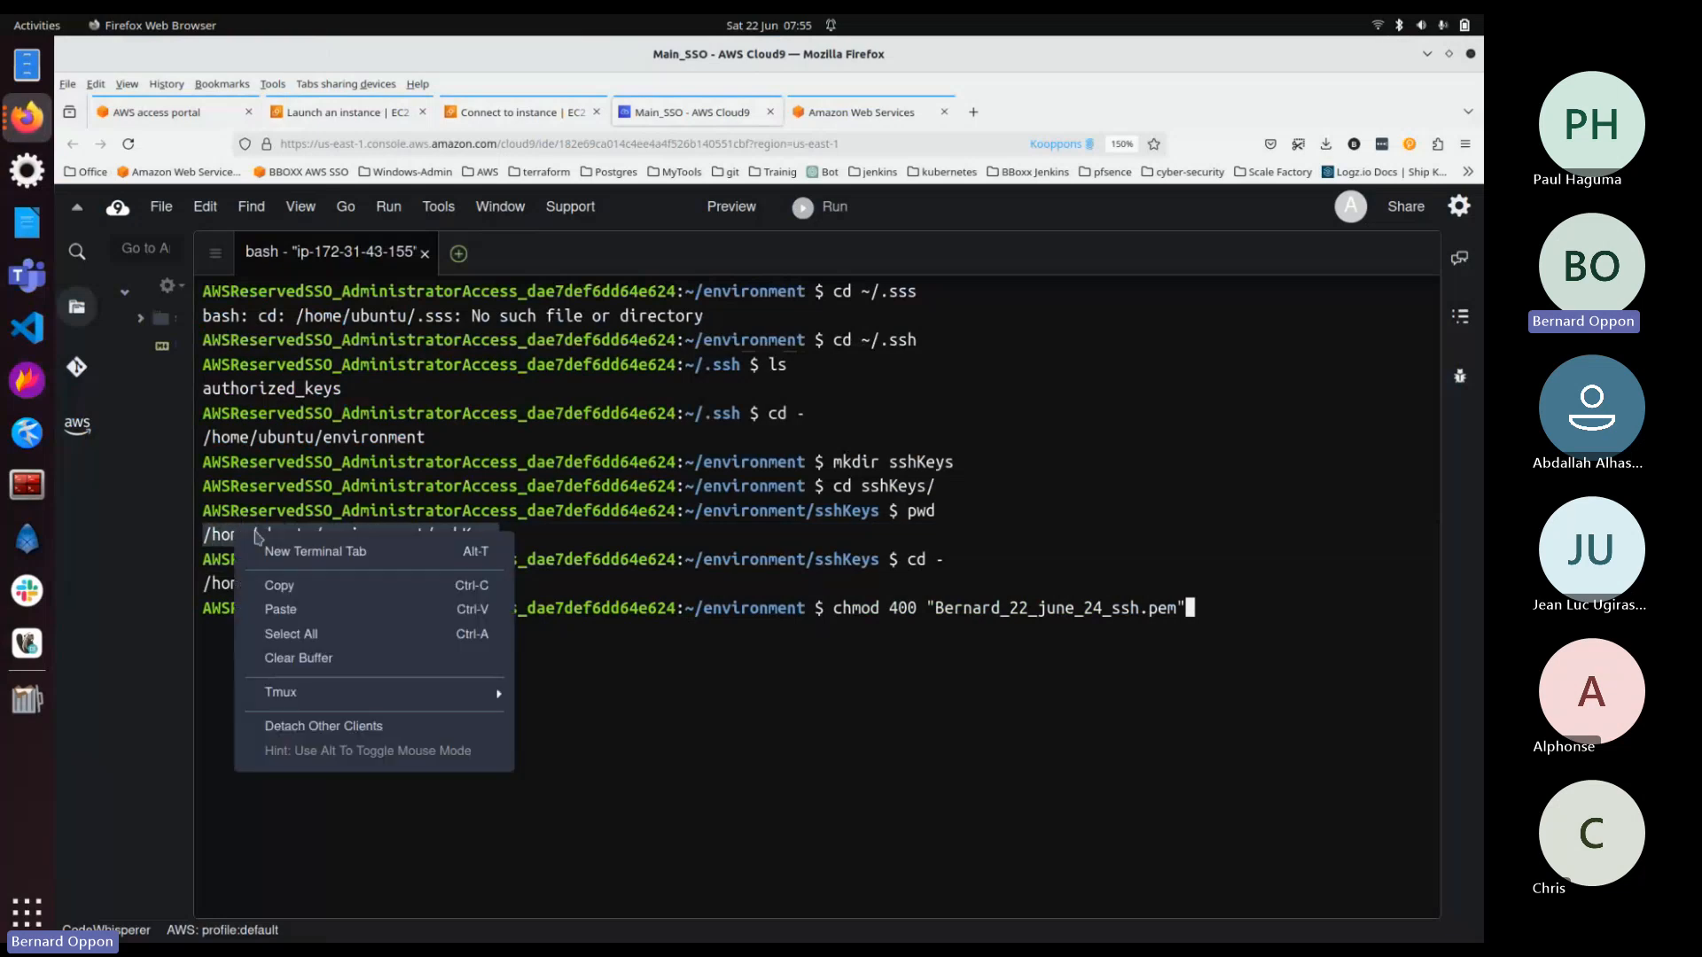
click(276, 585)
Step: Insert /home/ubuntu/environment/sshKeys/ before the .pem file name in the pending chmod 400 command and run it
key(Left)
key(Left)
key(Left)
key(Left)
key(Left)
key(Left)
key(Left)
key(Left)
key(Left)
key(Left)
key(Left)
key(Left)
key(Left)
key(Left)
key(Left)
key(Left)
key(Left)
key(Left)
key(Left)
key(Left)
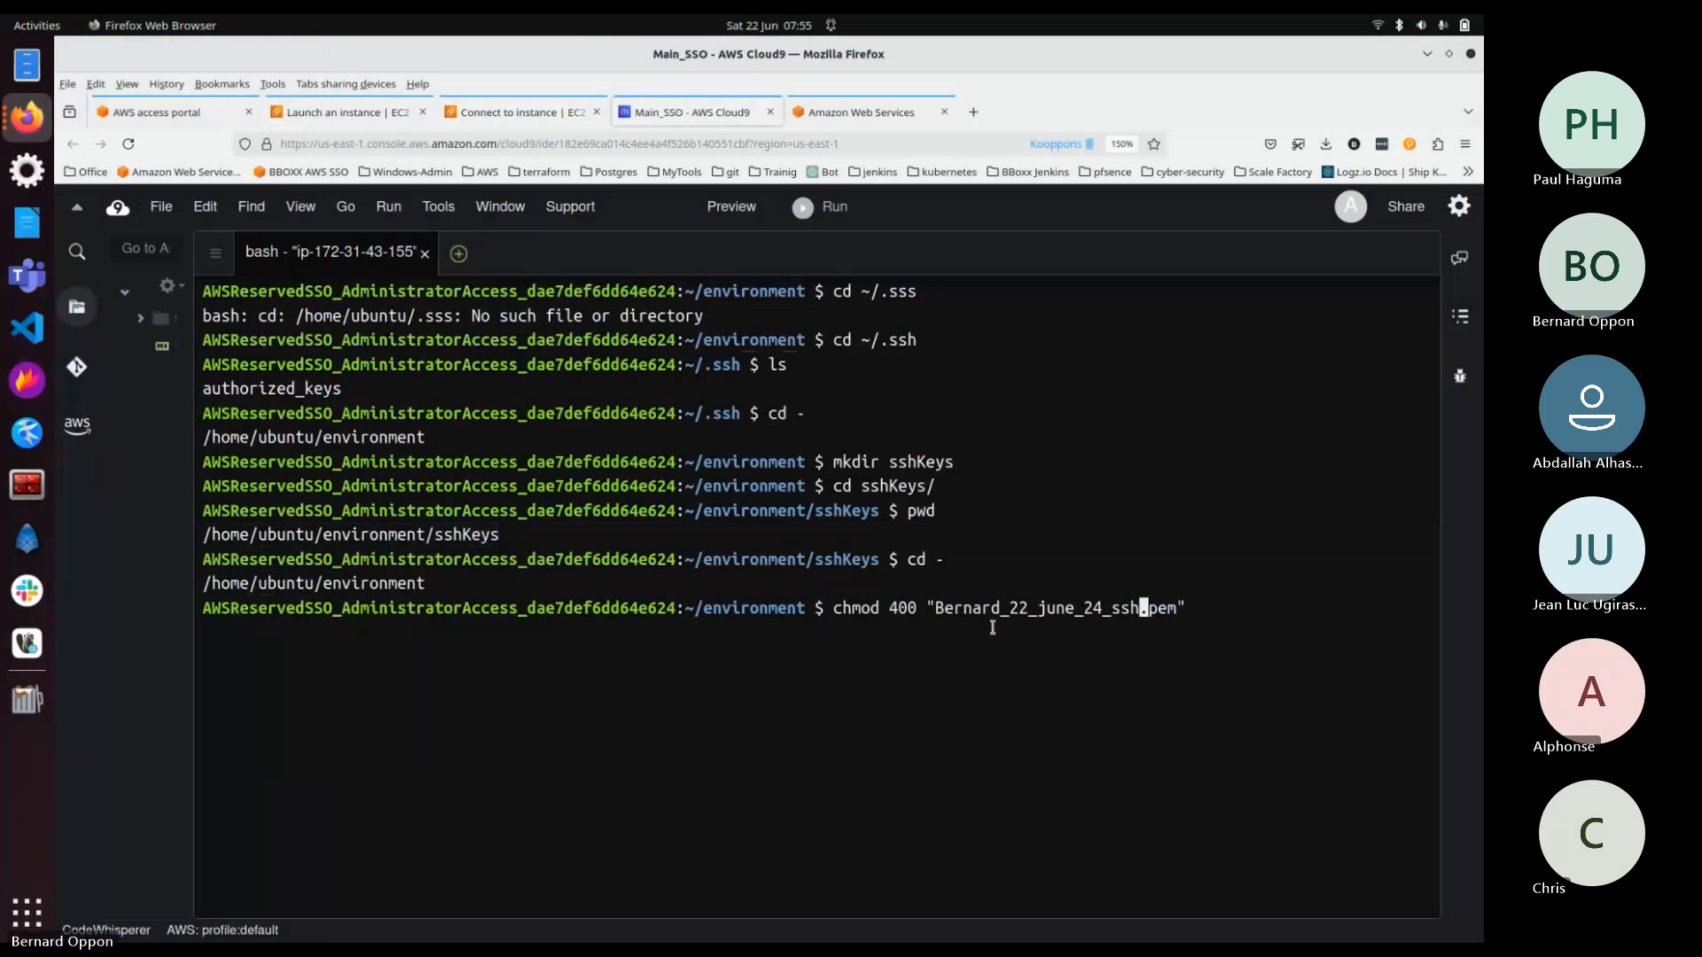
key(Left)
key(Left)
key(Left)
key(Left)
key(Left)
key(Left)
key(Left)
key(ctrl+v)
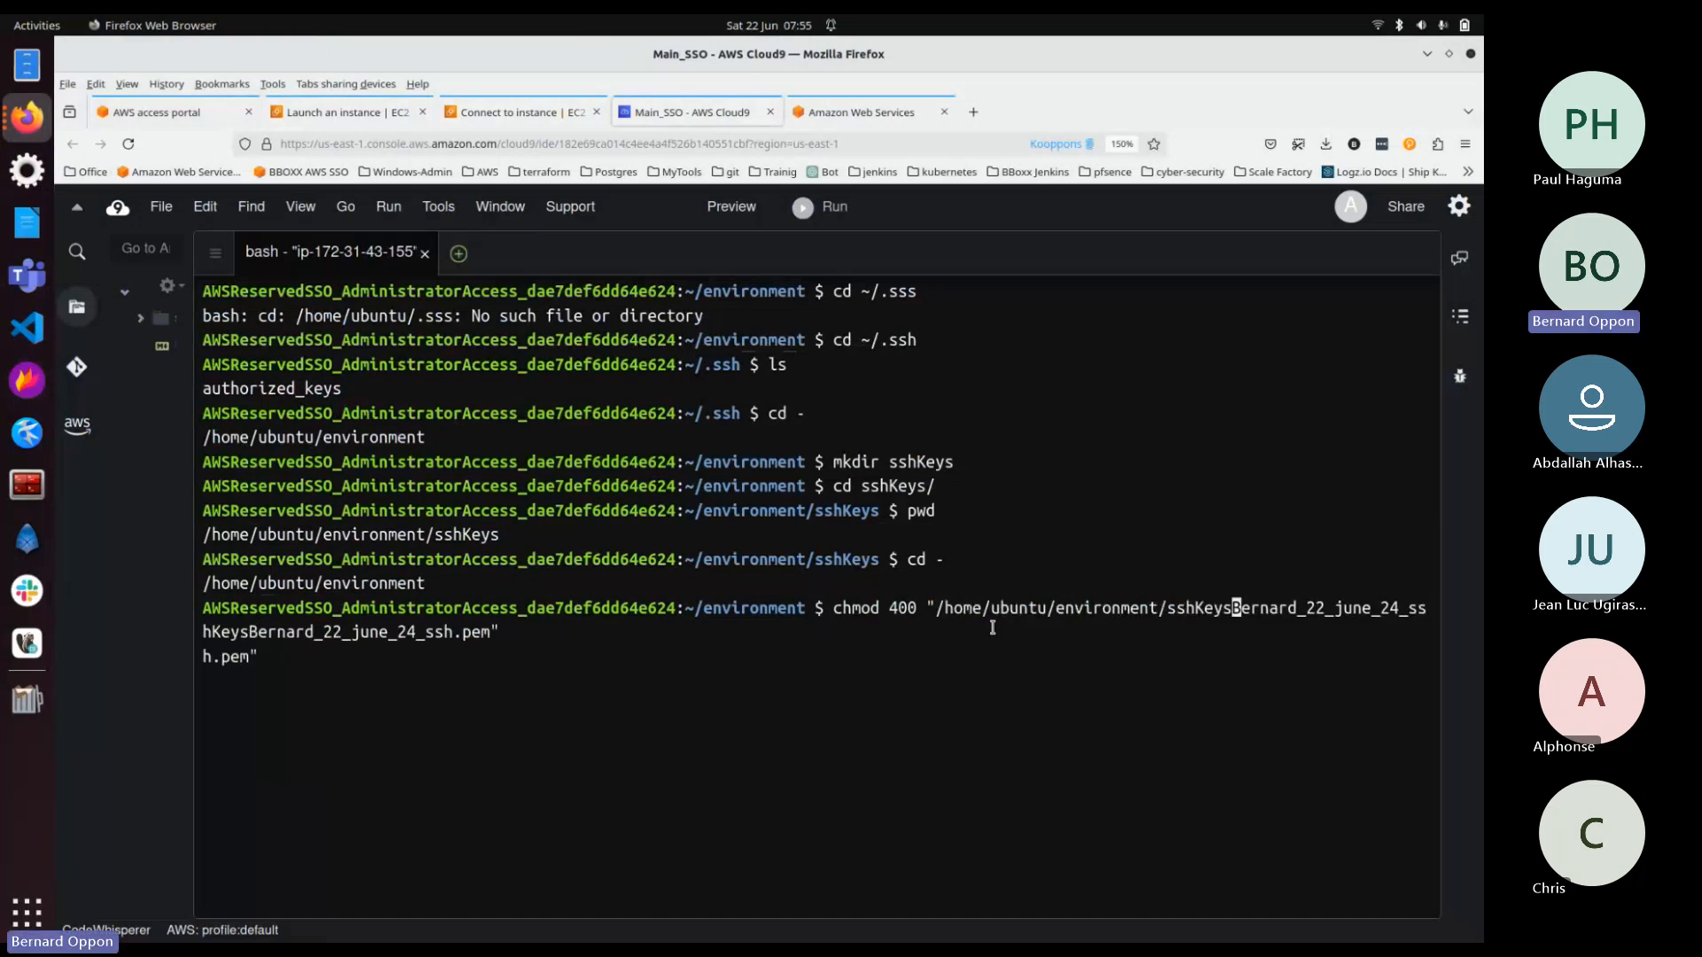
text(/)
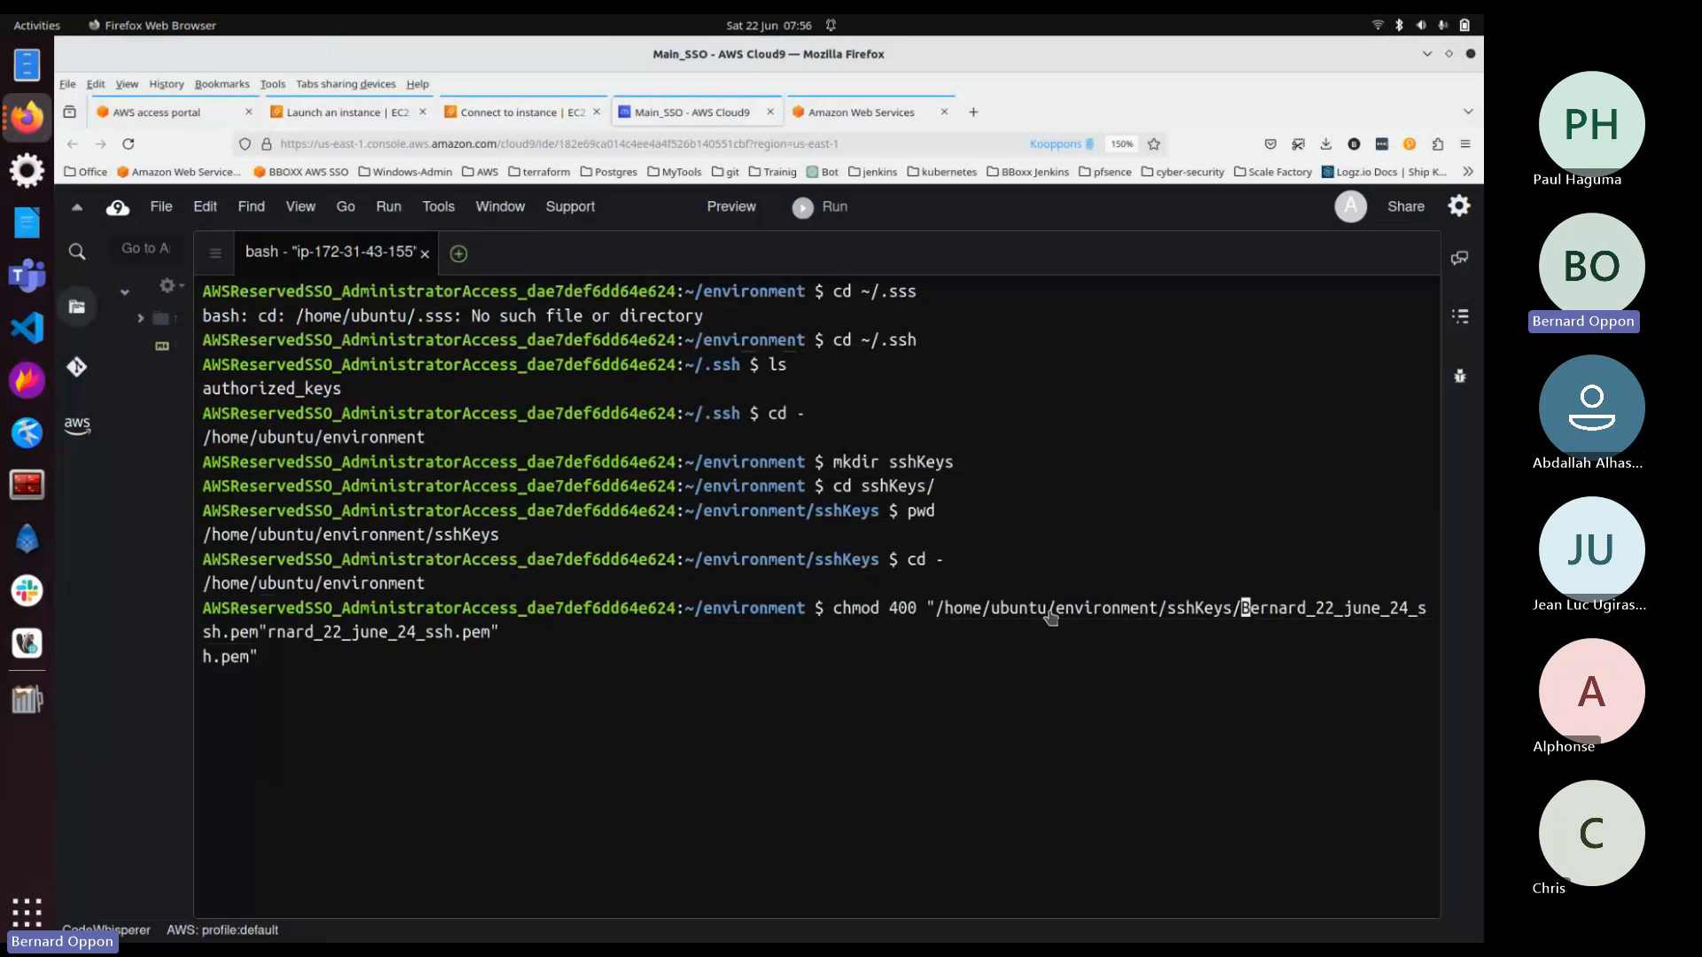
key(Return)
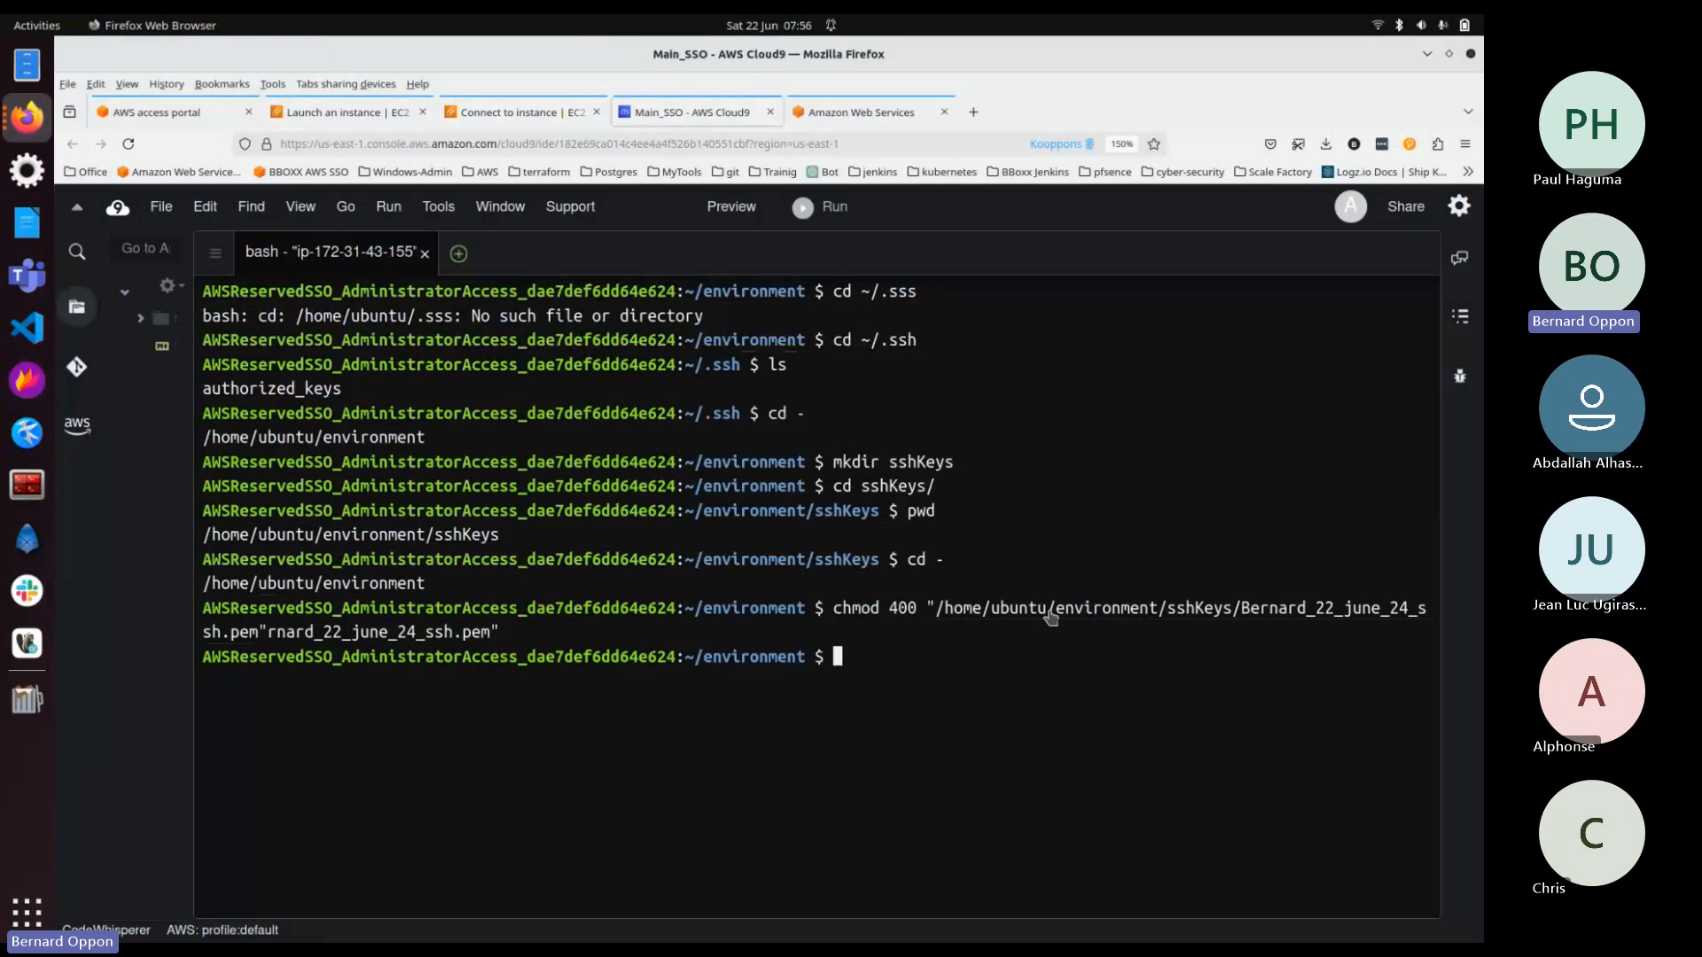
Step: Change to the home directory with cd and rerun the chmod 400 command with the key's full path
text(cd)
key(Return)
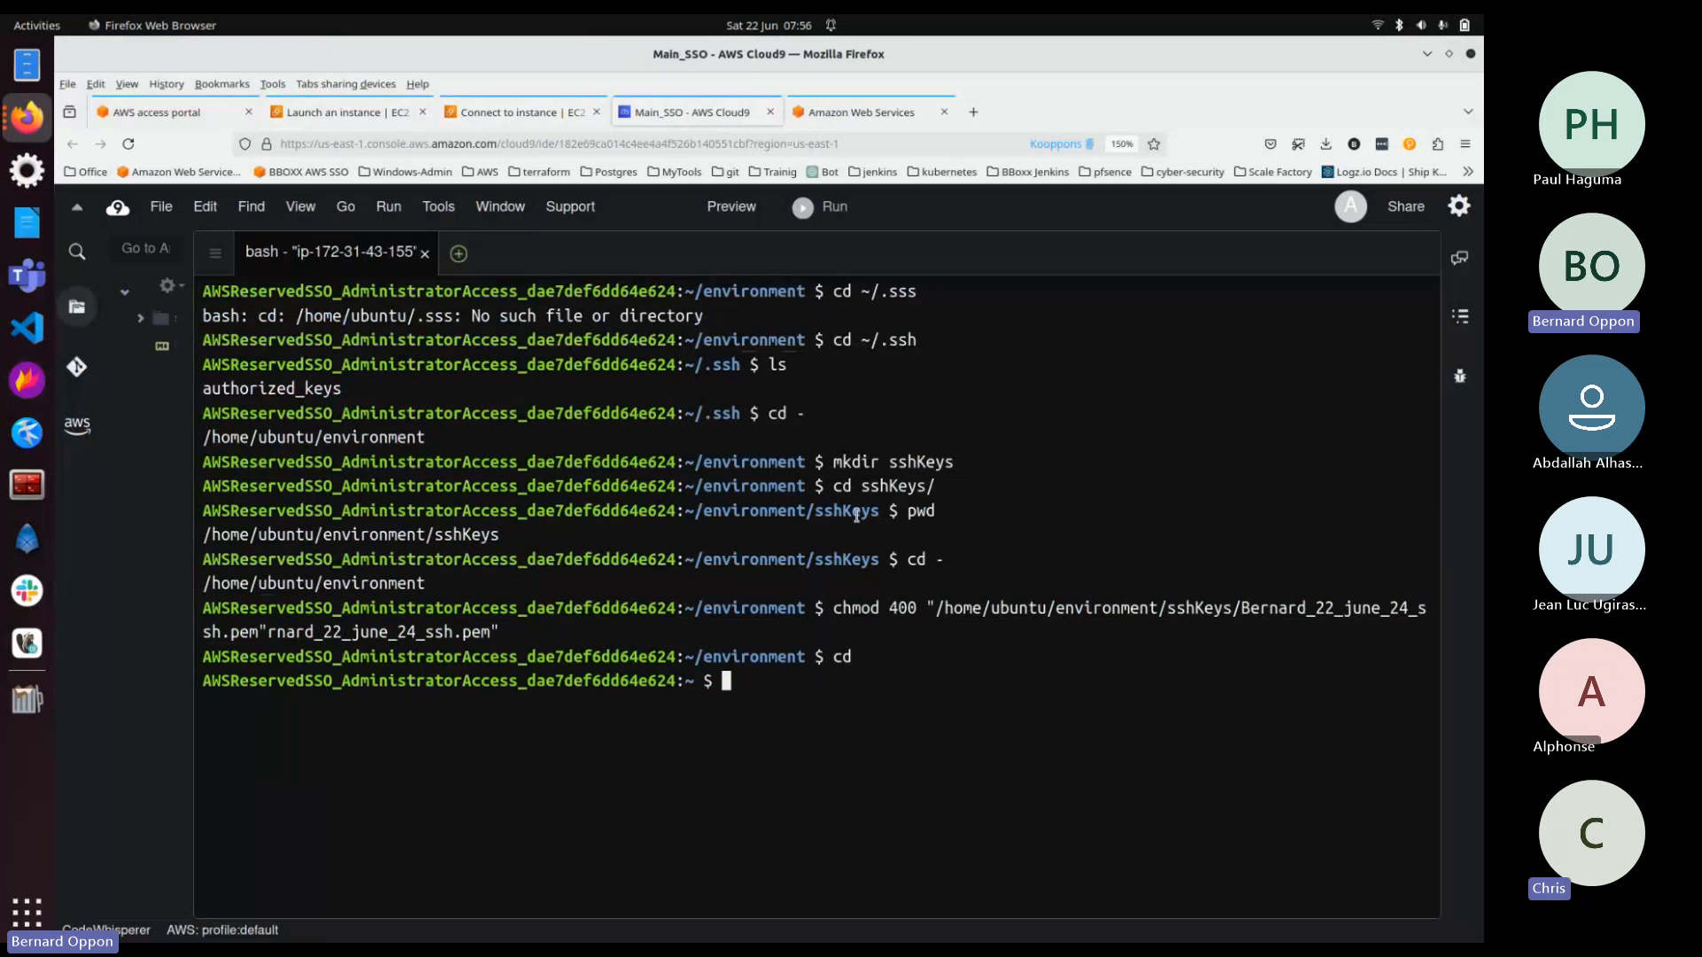
double_click(883, 511)
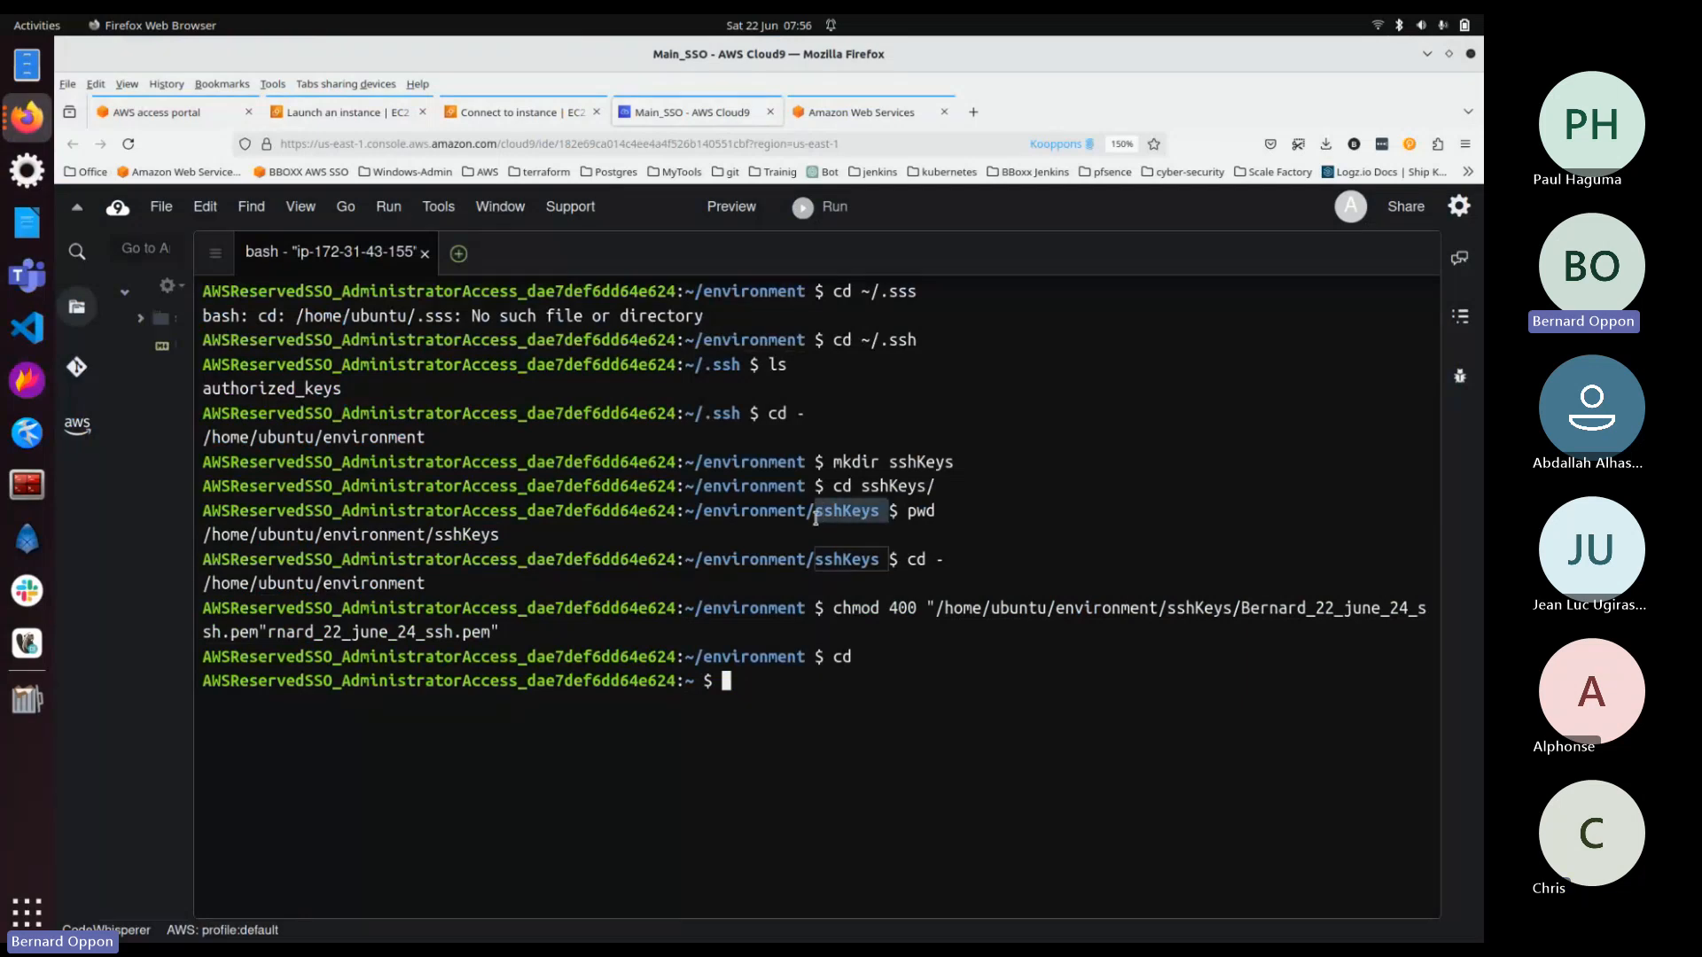
click(869, 532)
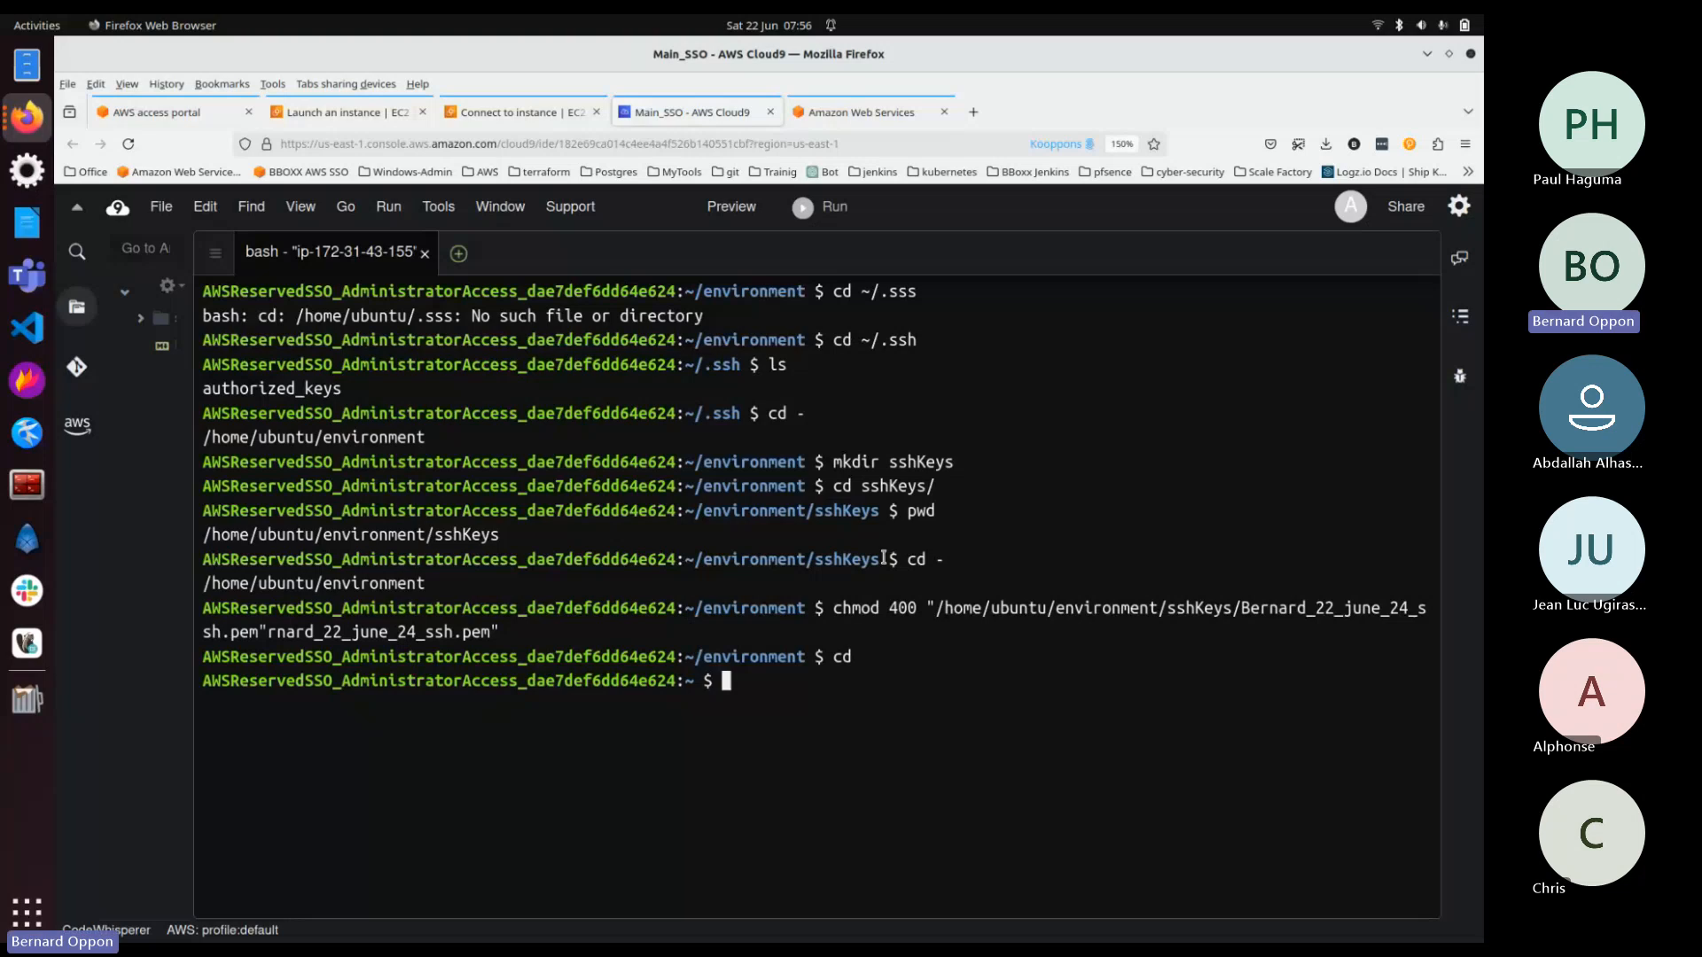
drag(877, 557, 813, 560)
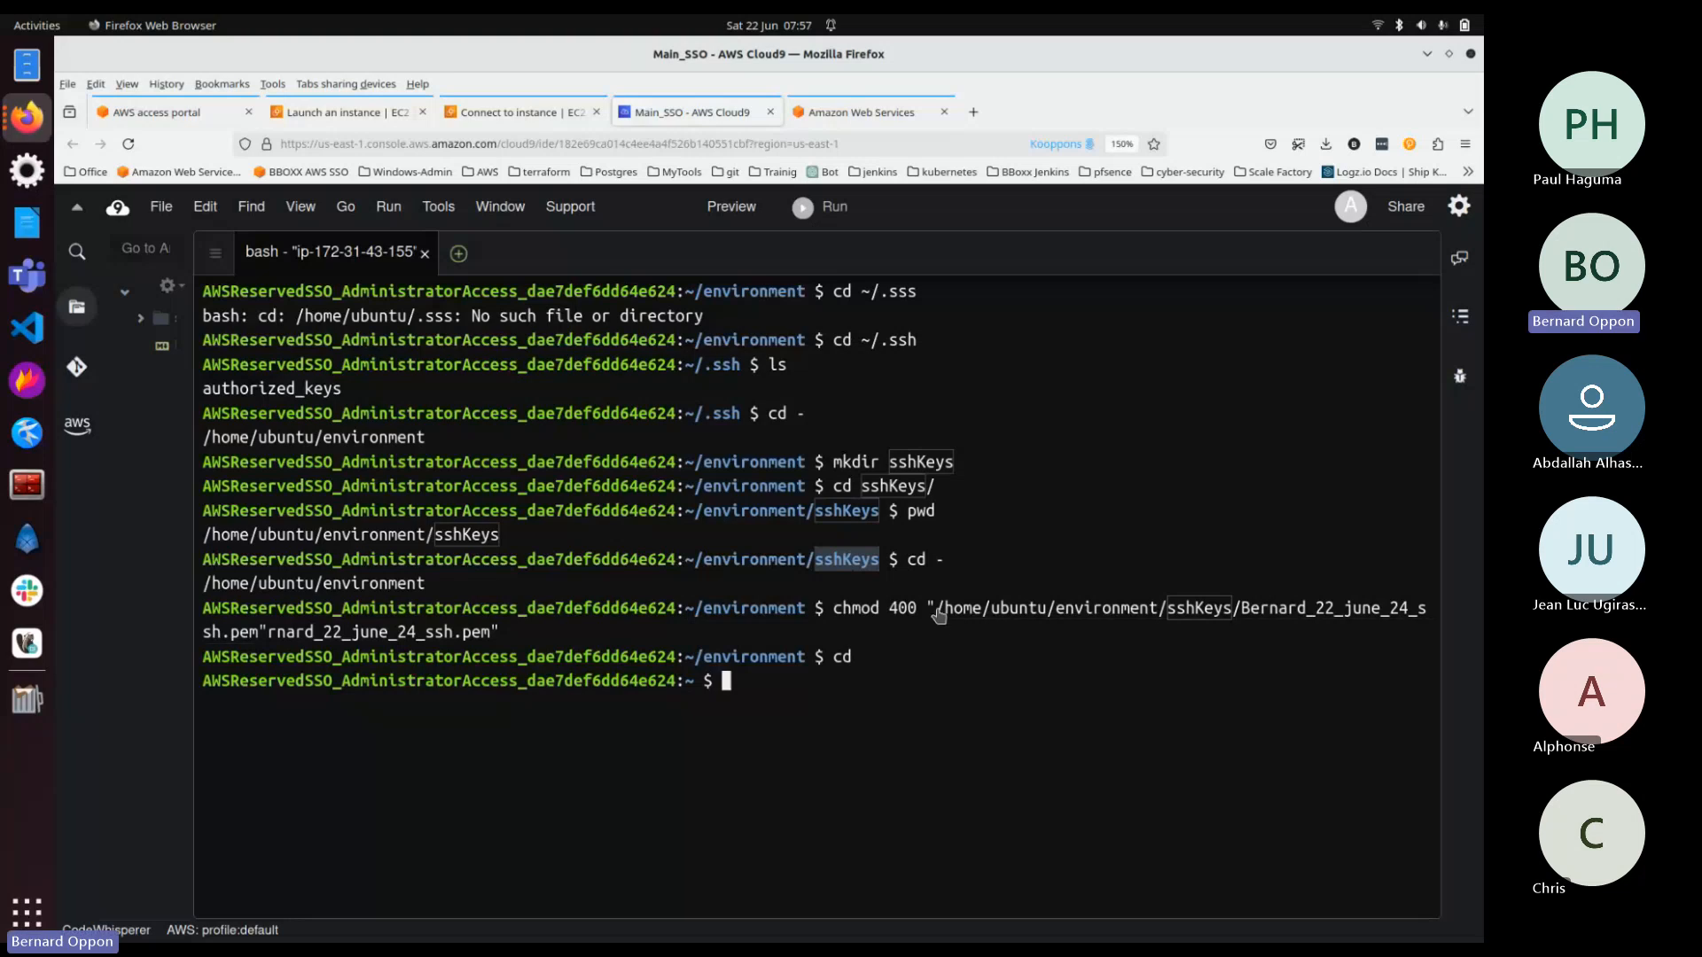
drag(937, 611, 1427, 611)
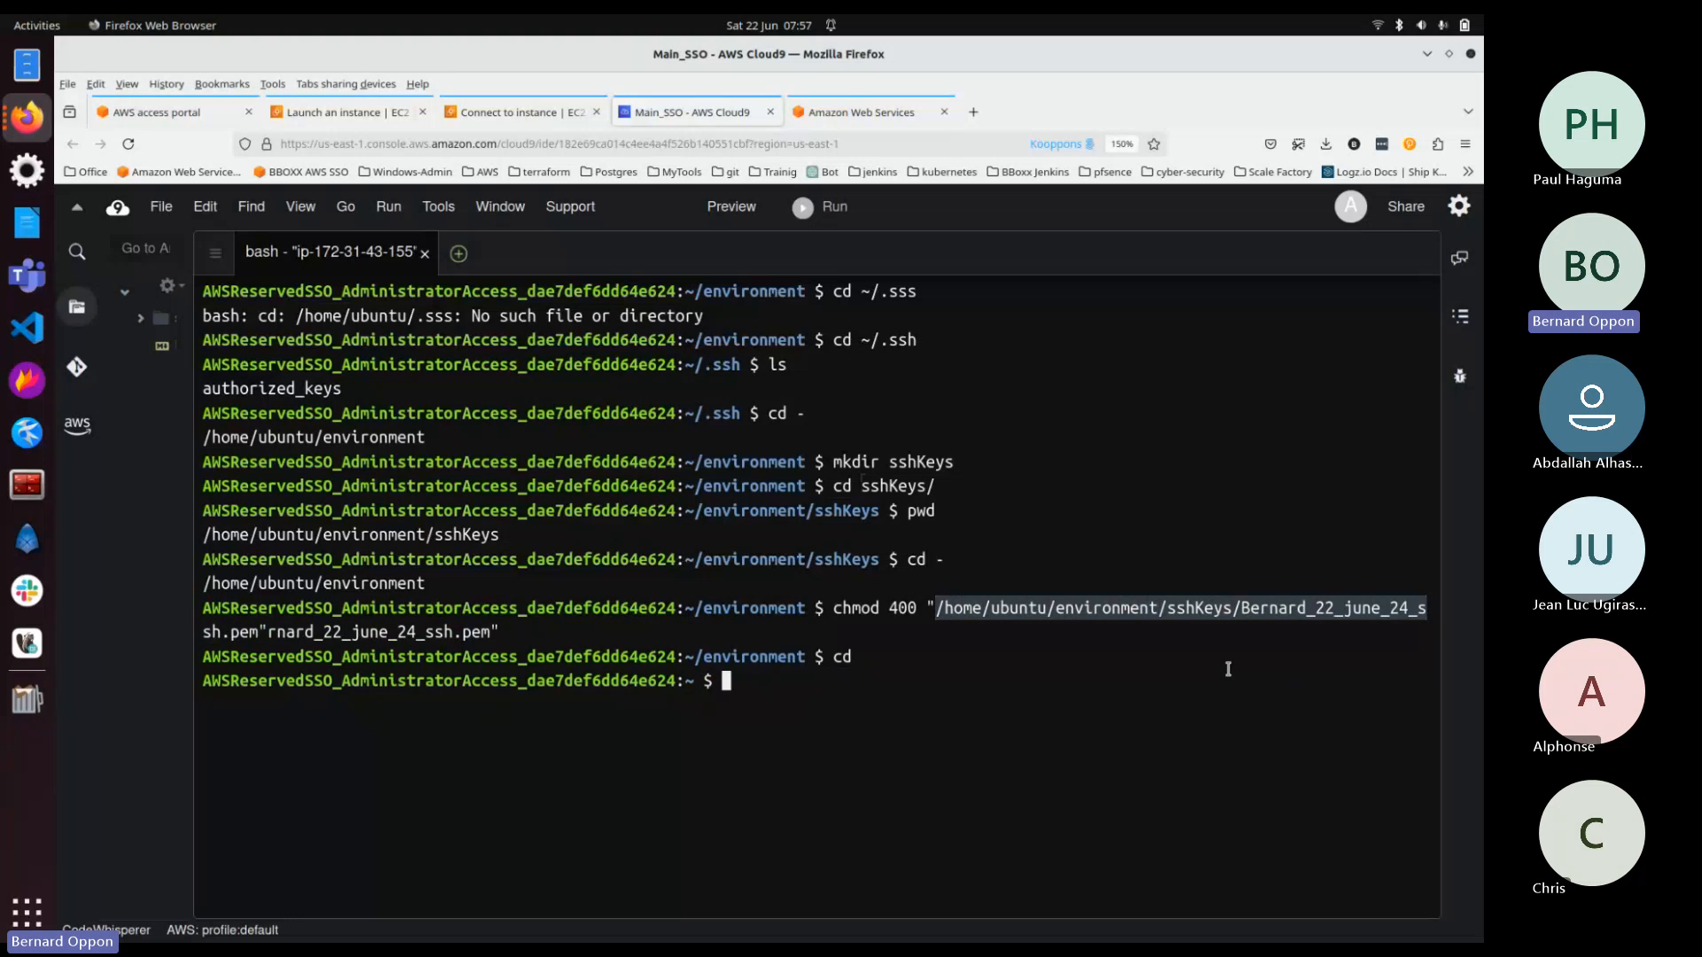
key(Up)
key(Up)
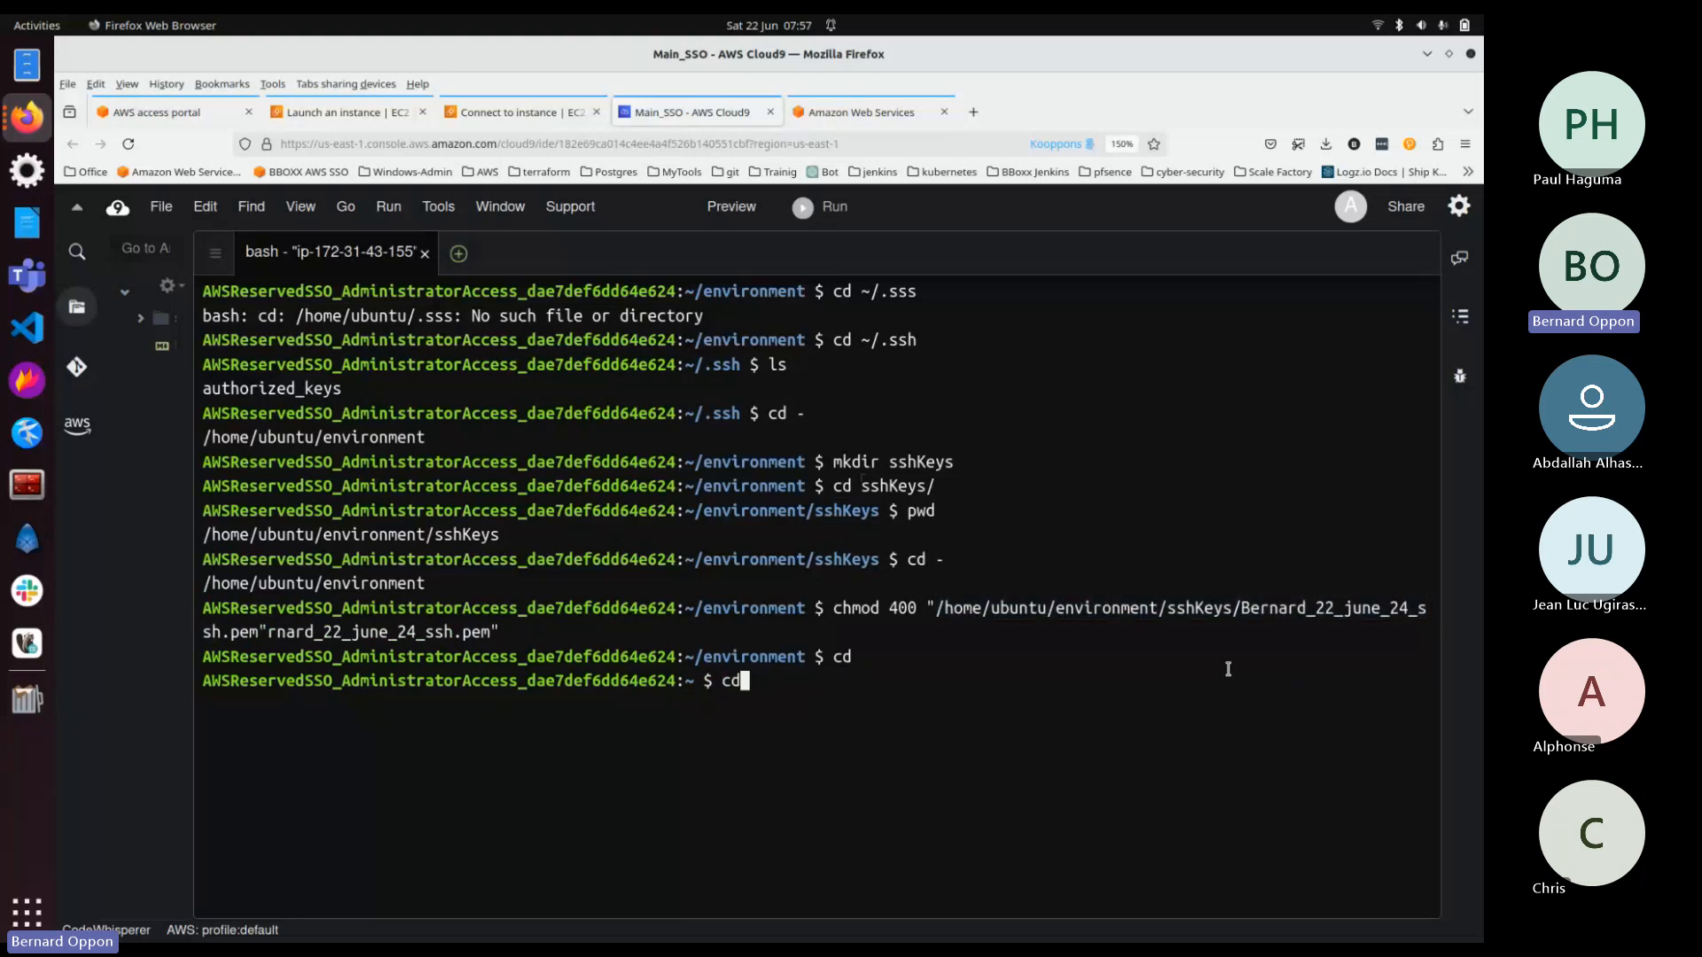
key(Return)
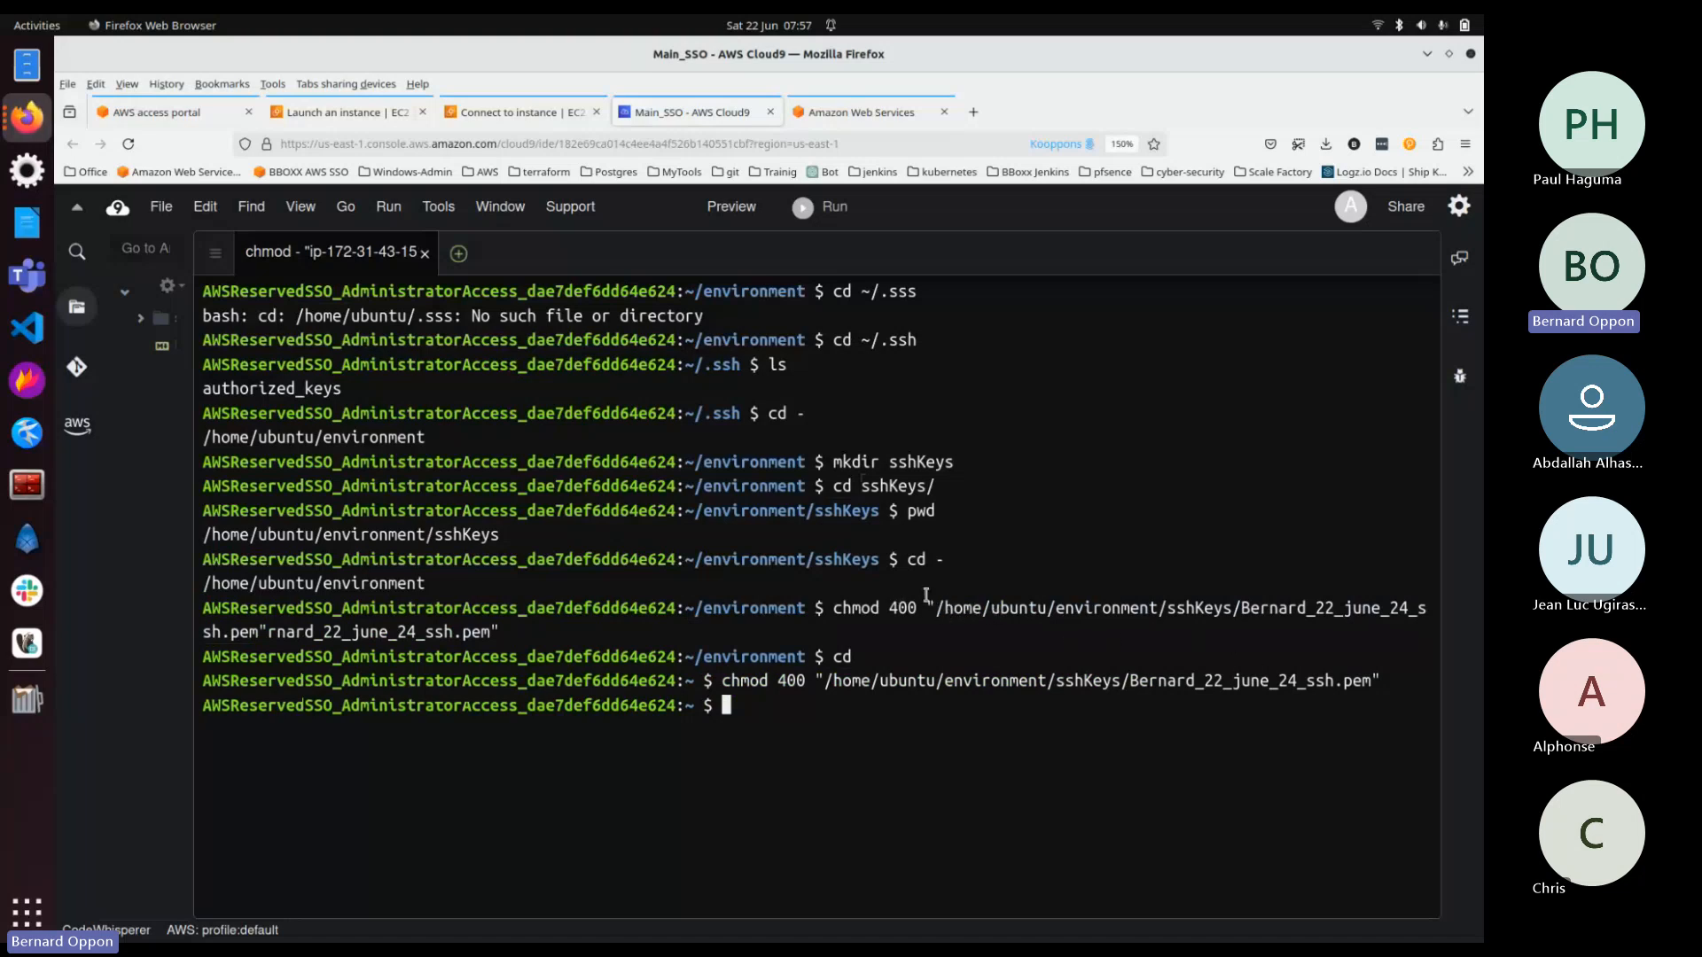
drag(936, 609, 1239, 611)
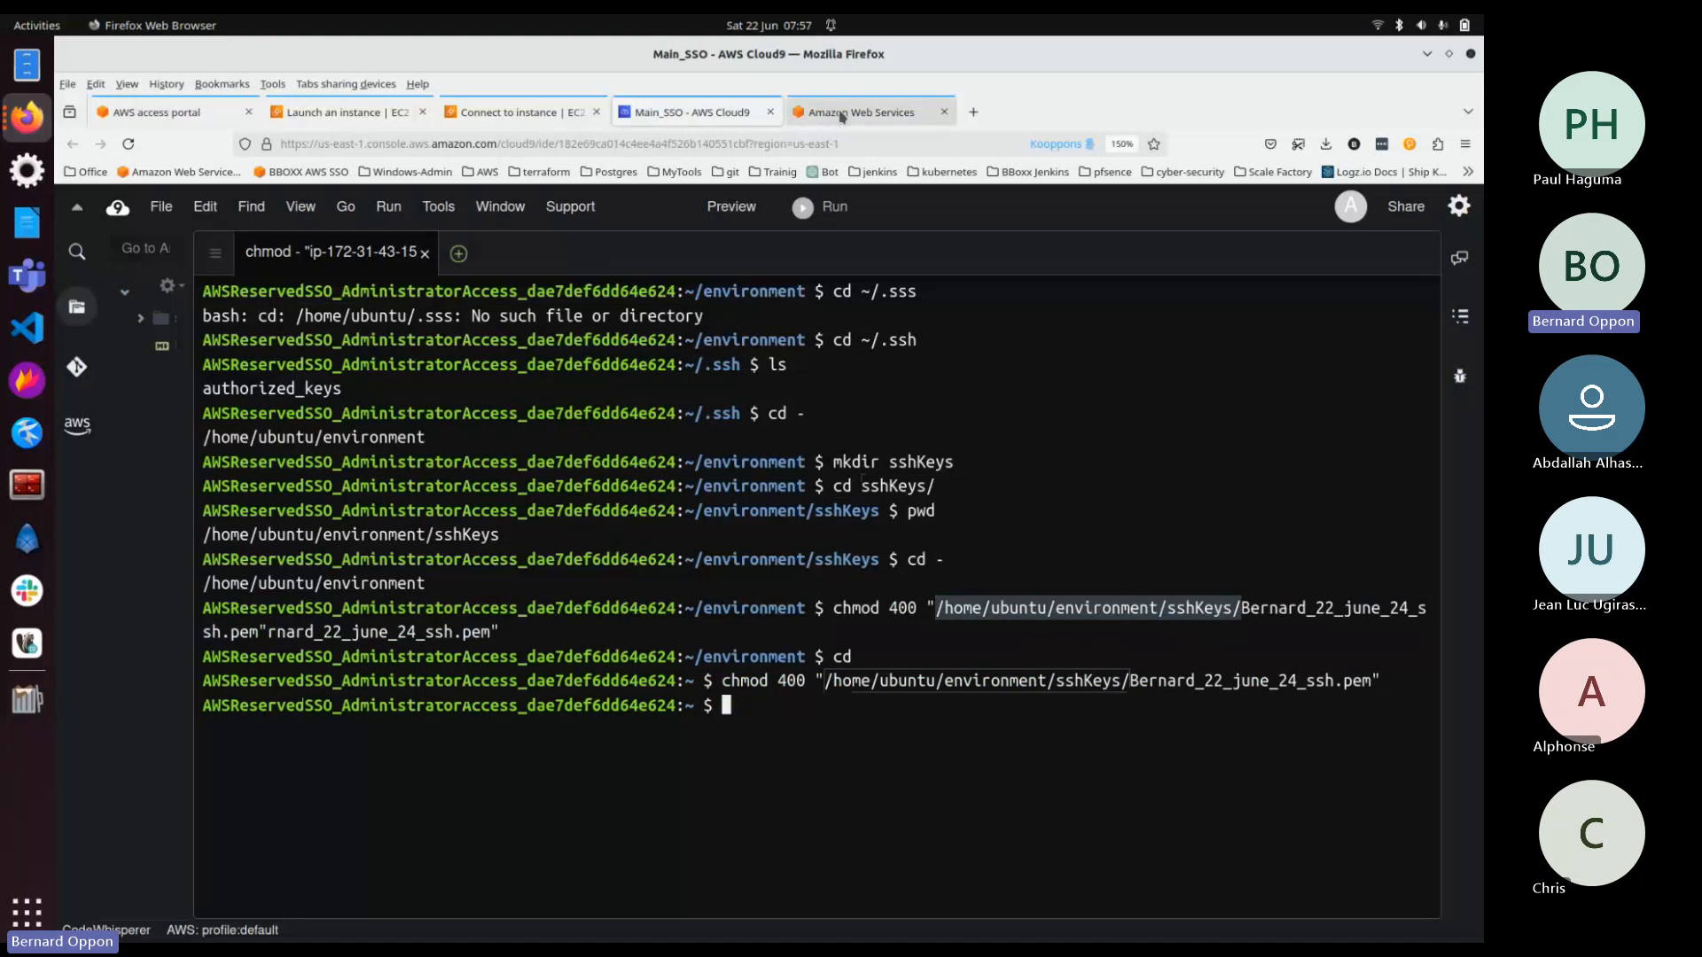
Step: Copy the example ssh -i command from the instance's SSH client instructions and paste it into the Cloud9 terminal
click(521, 112)
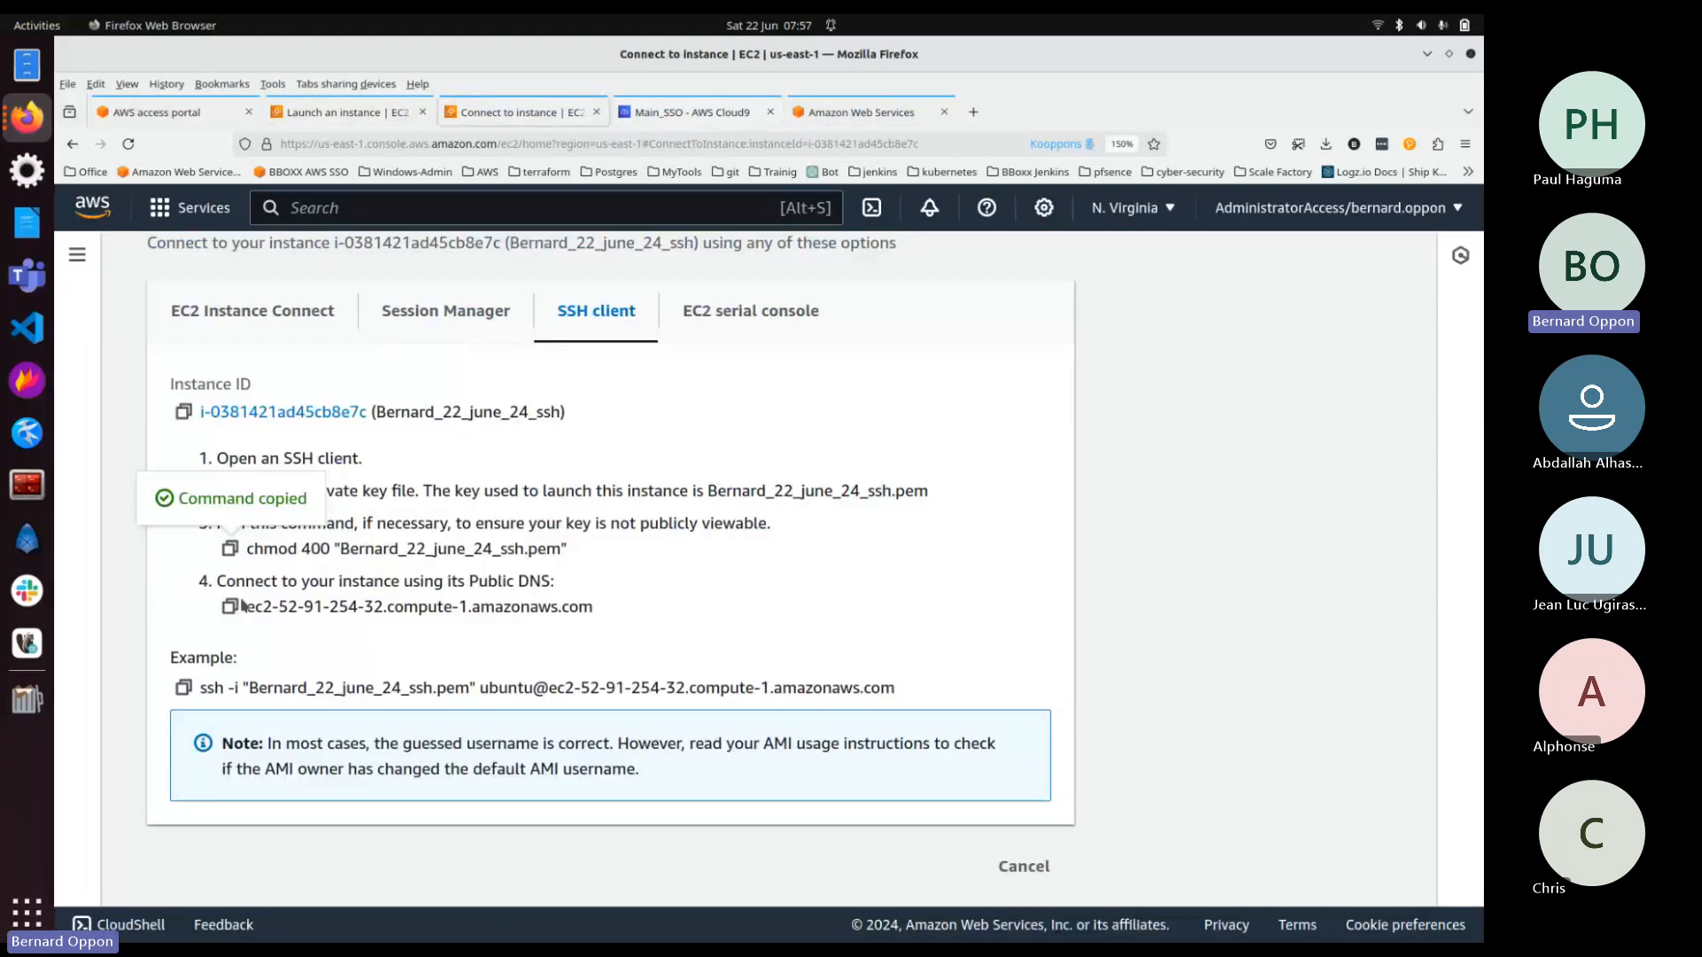
click(184, 688)
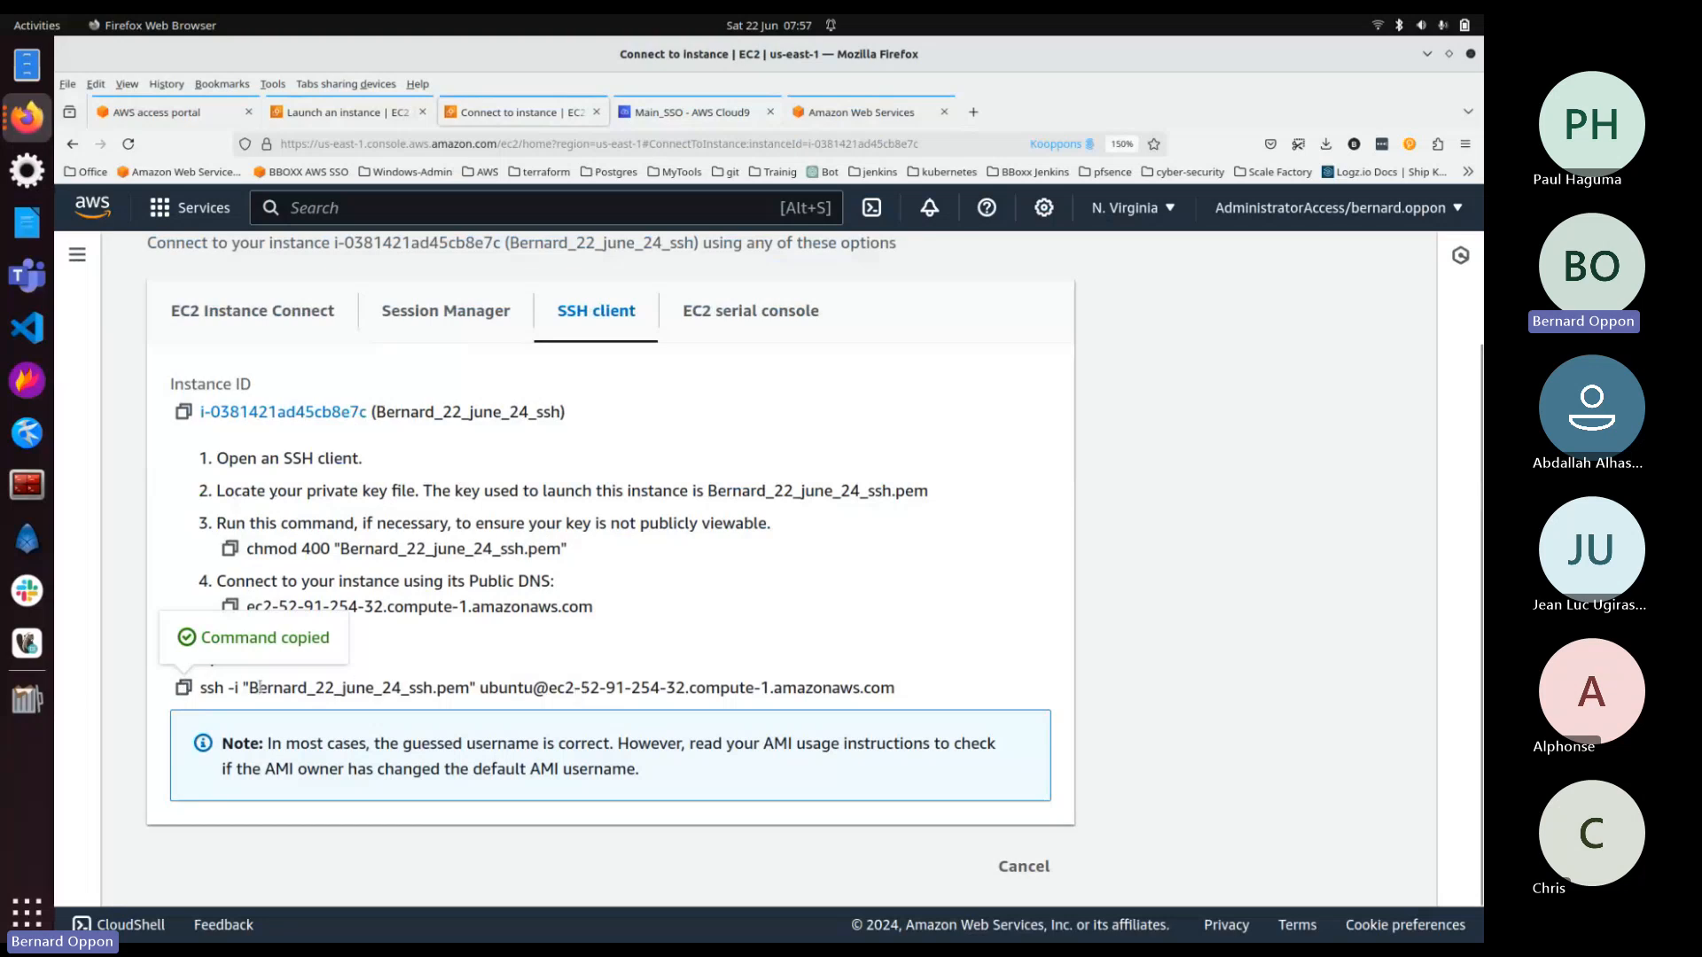
drag(249, 688, 469, 692)
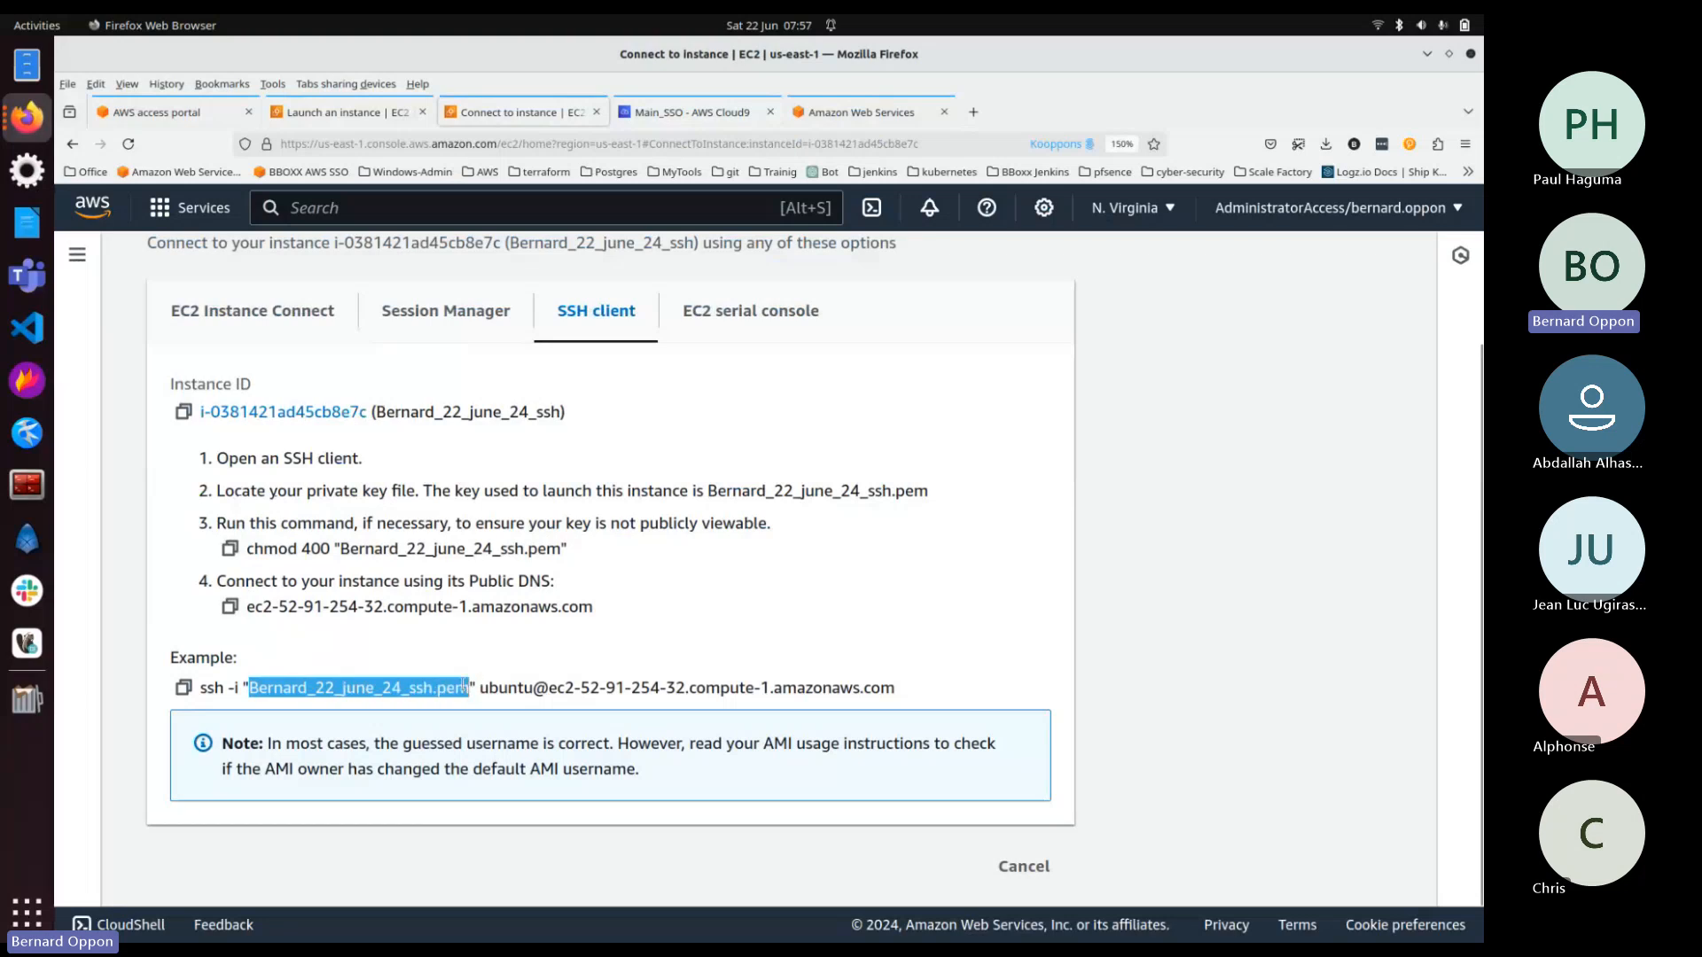
click(687, 115)
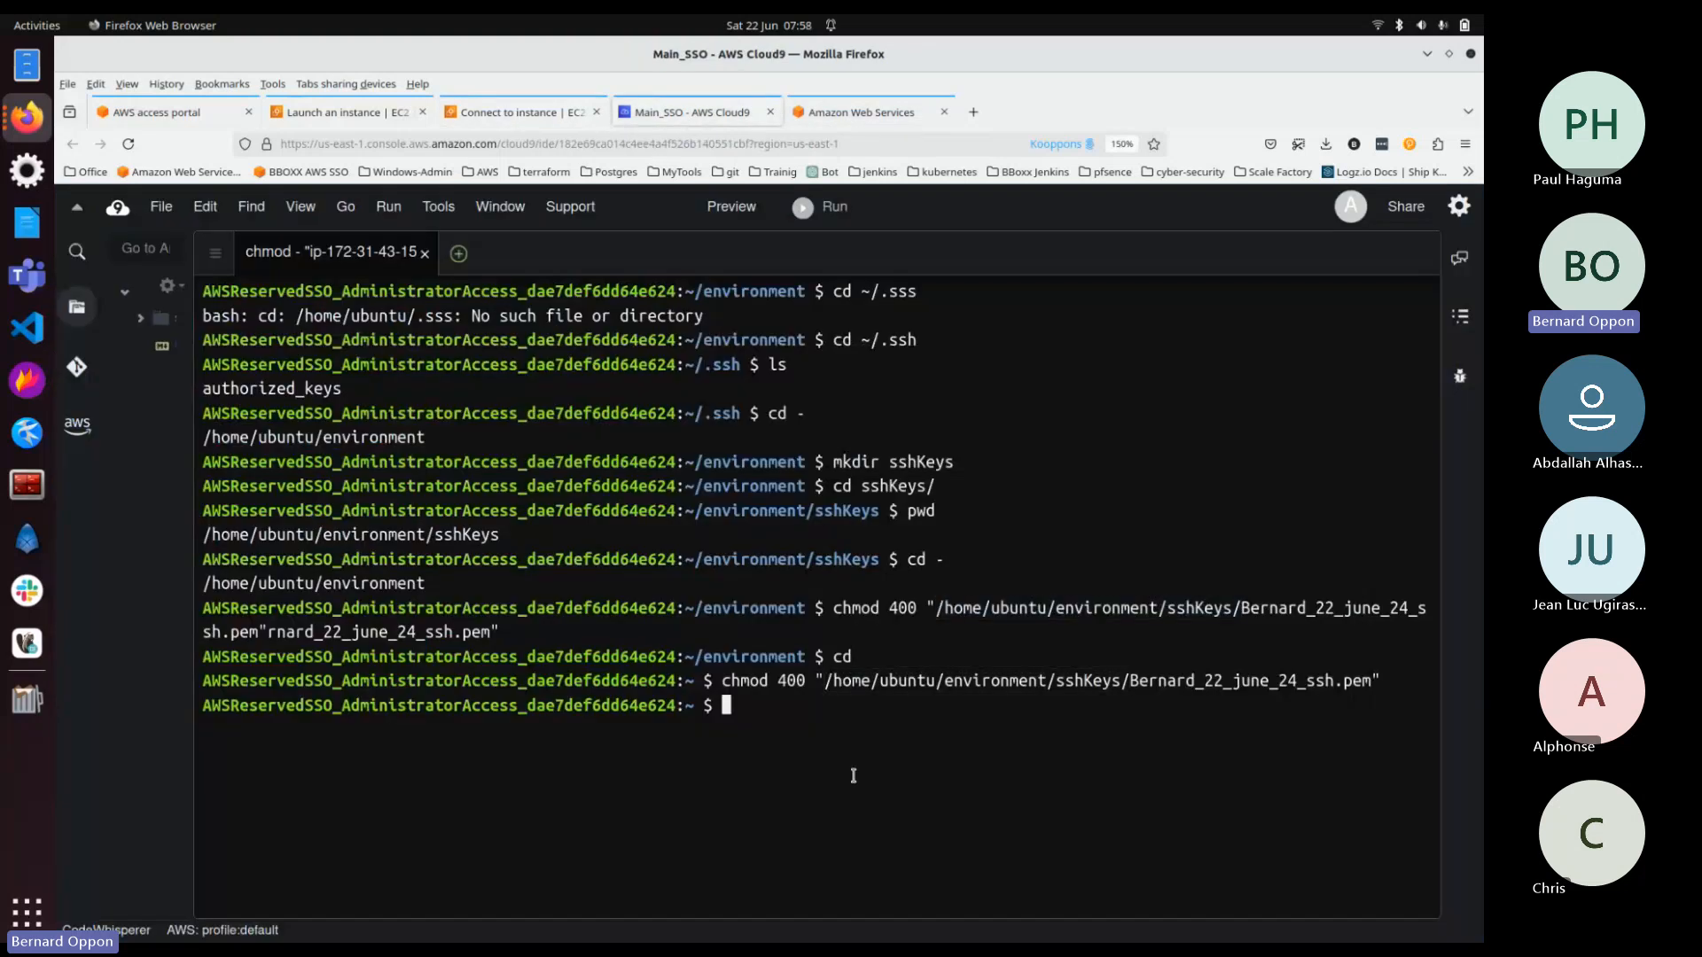
key(ctrl+v)
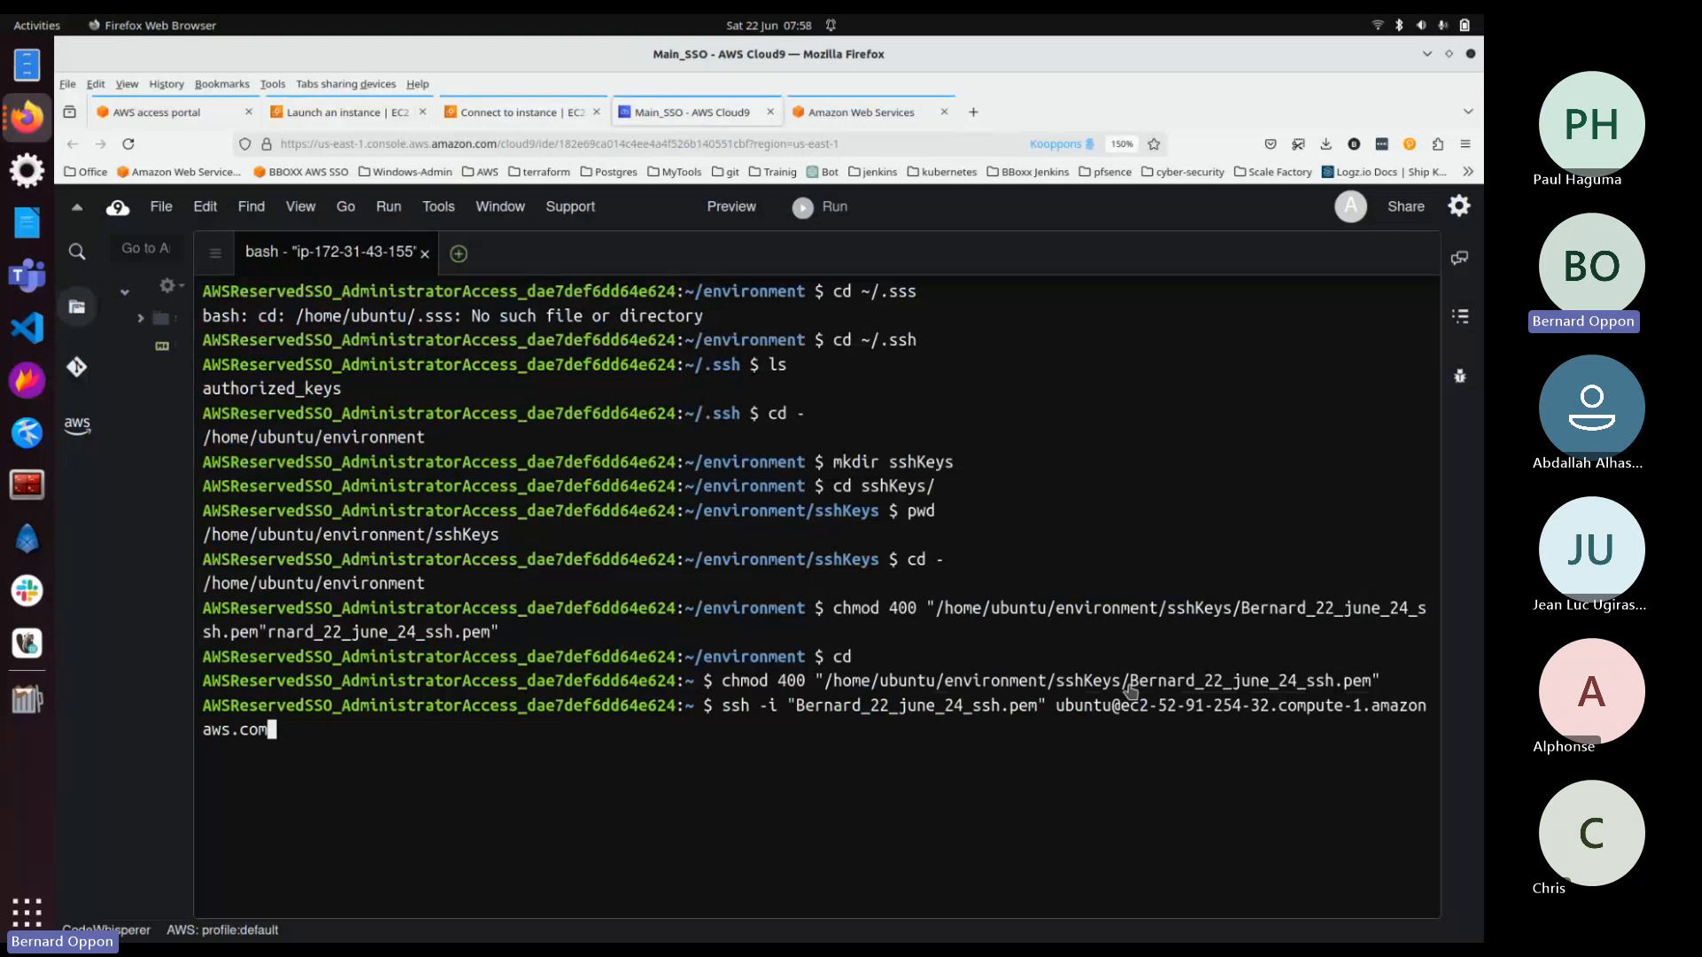
Step: Copy /home/ubuntu/environment/sshKeys/ from the chmod command and insert it before the .pem file name in the ssh command
drag(1130, 687, 825, 687)
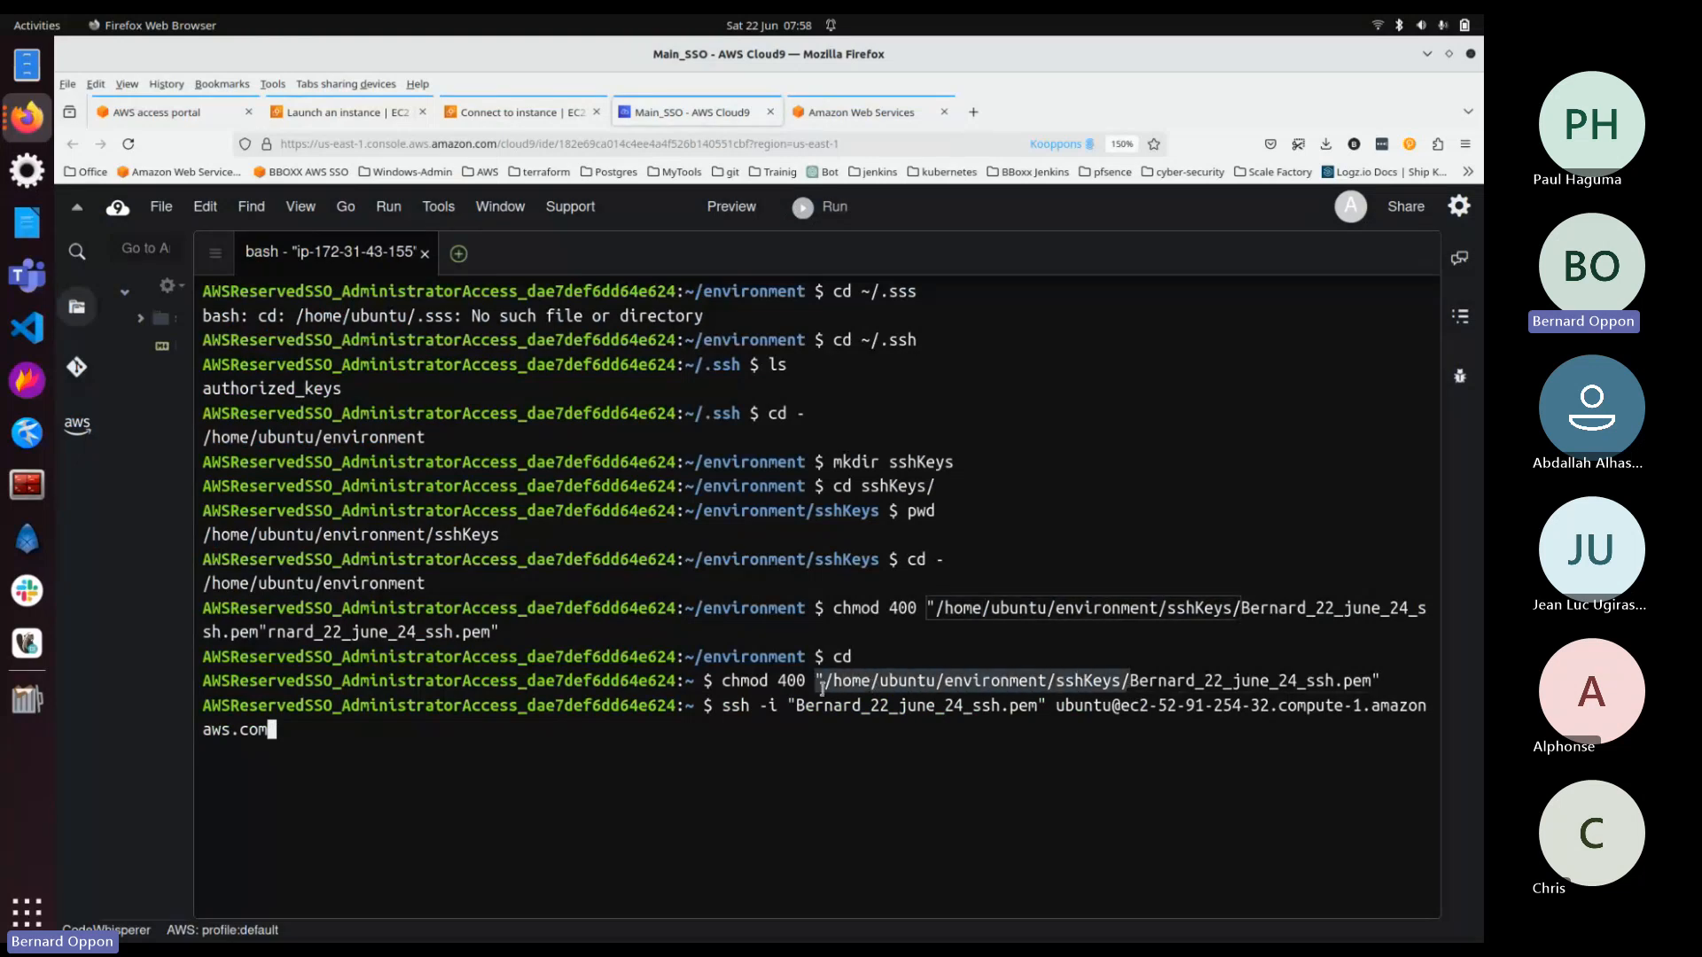
right_click(865, 692)
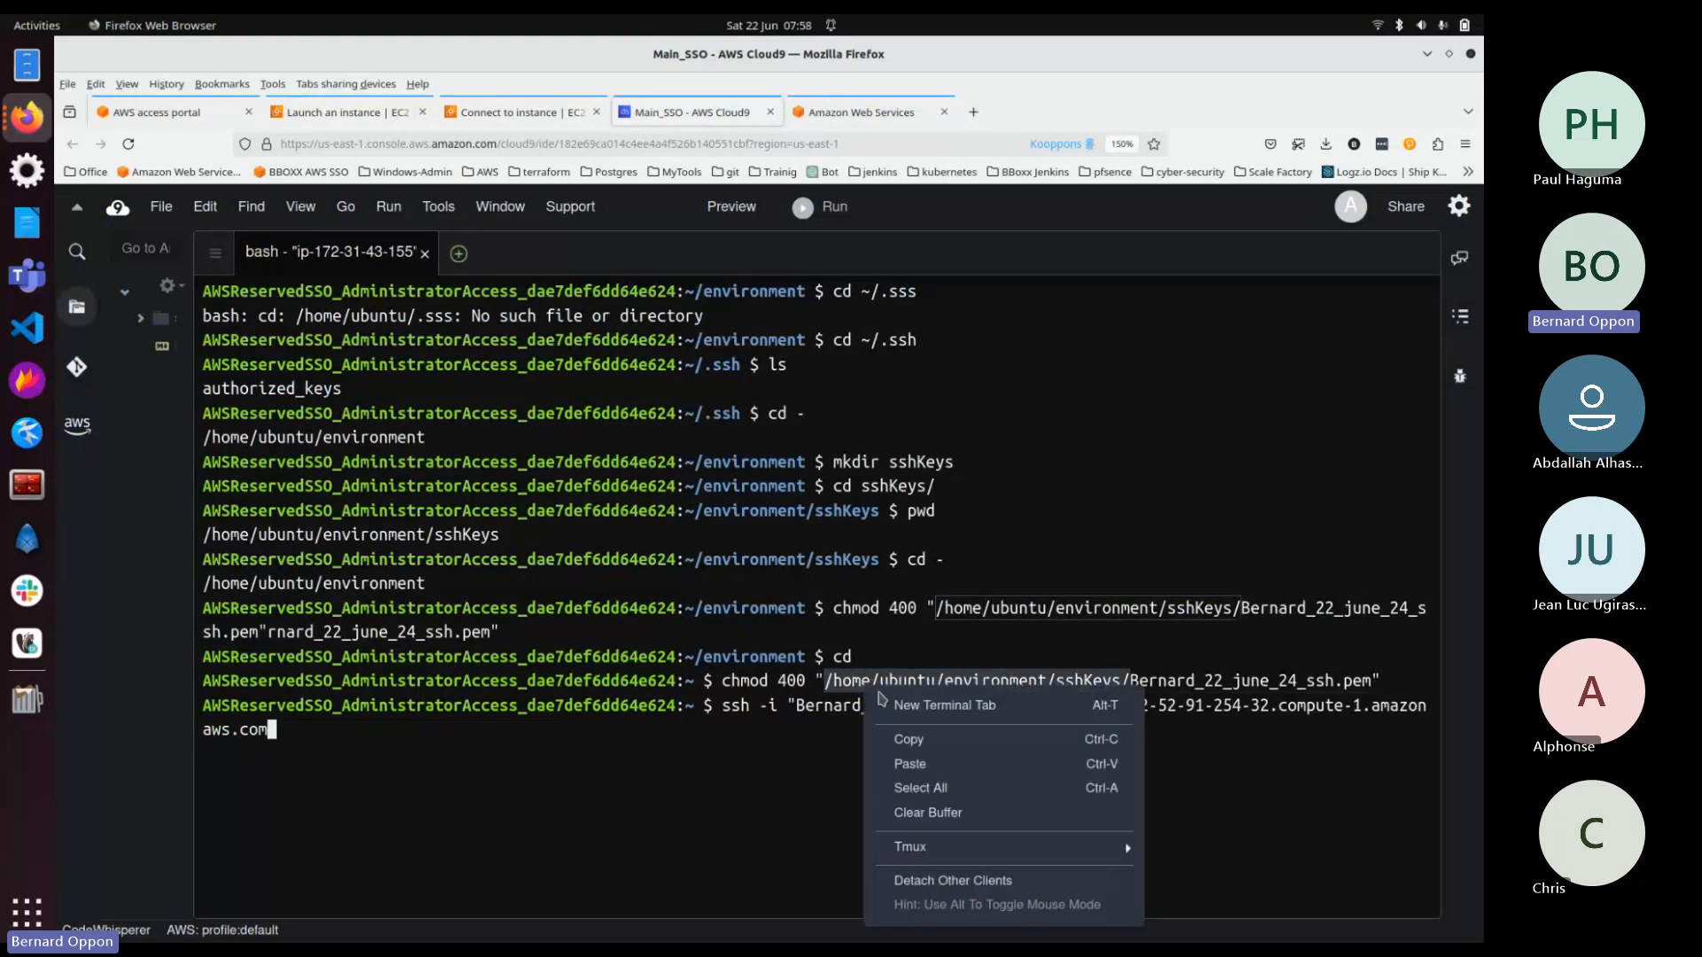
click(907, 739)
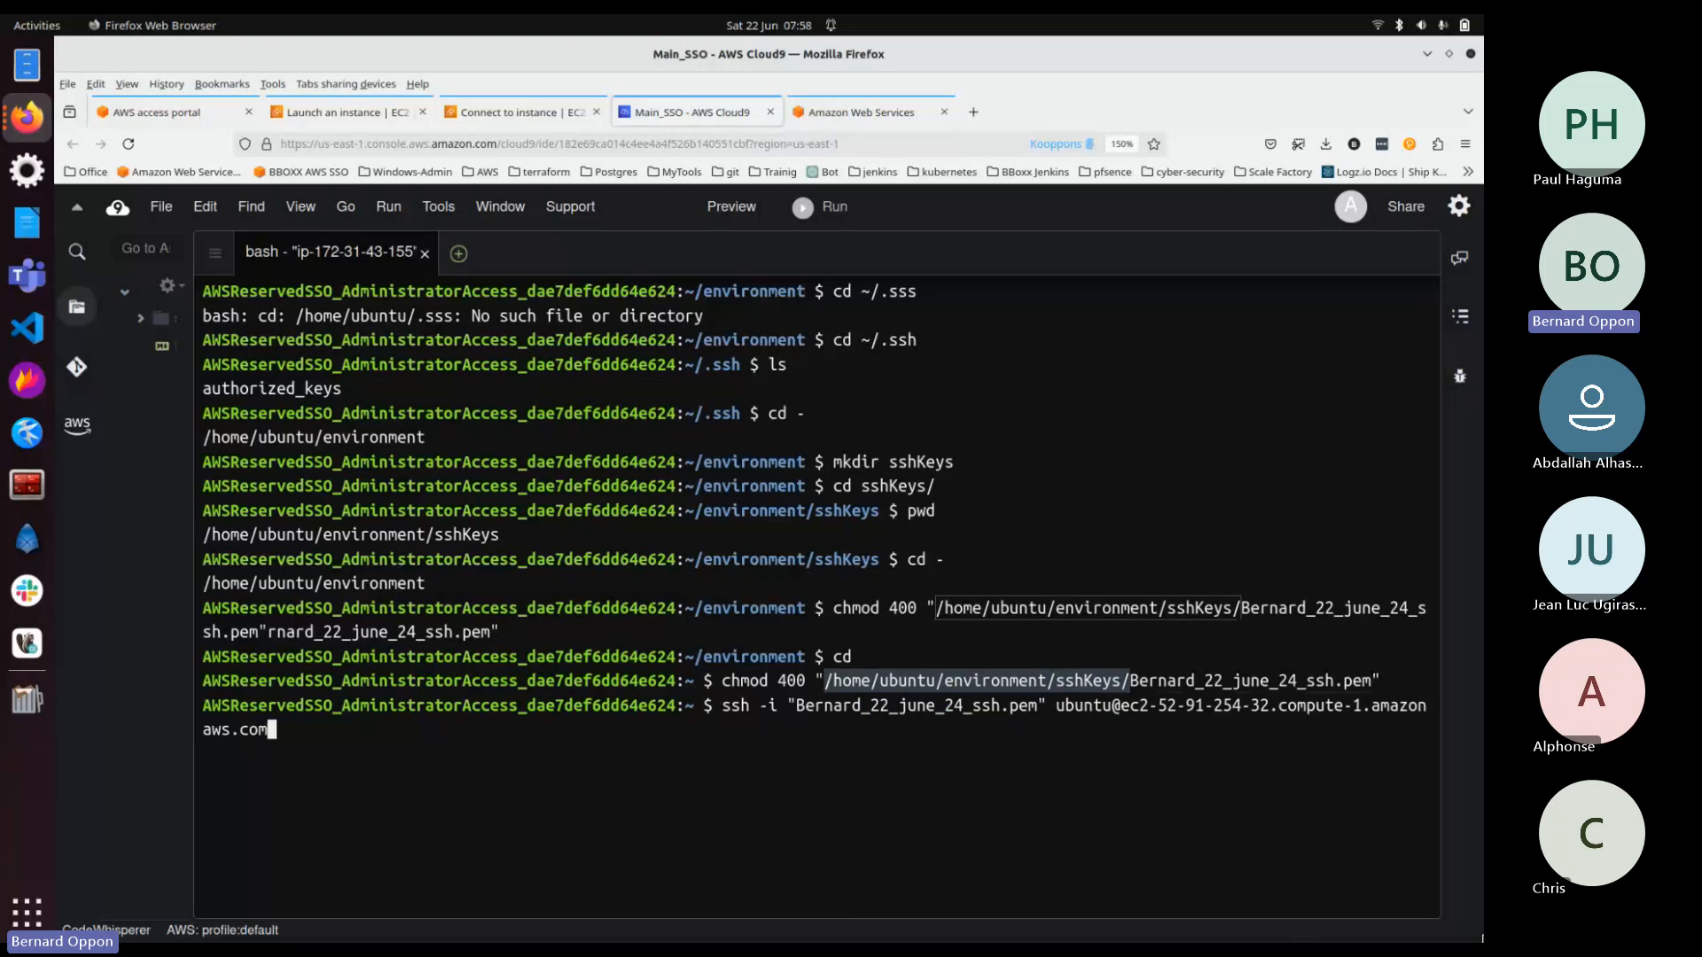
key(ctrl+a)
key(Right)
key(Right)
key(Right)
key(Right)
key(Right)
key(Right)
key(Right)
key(Right)
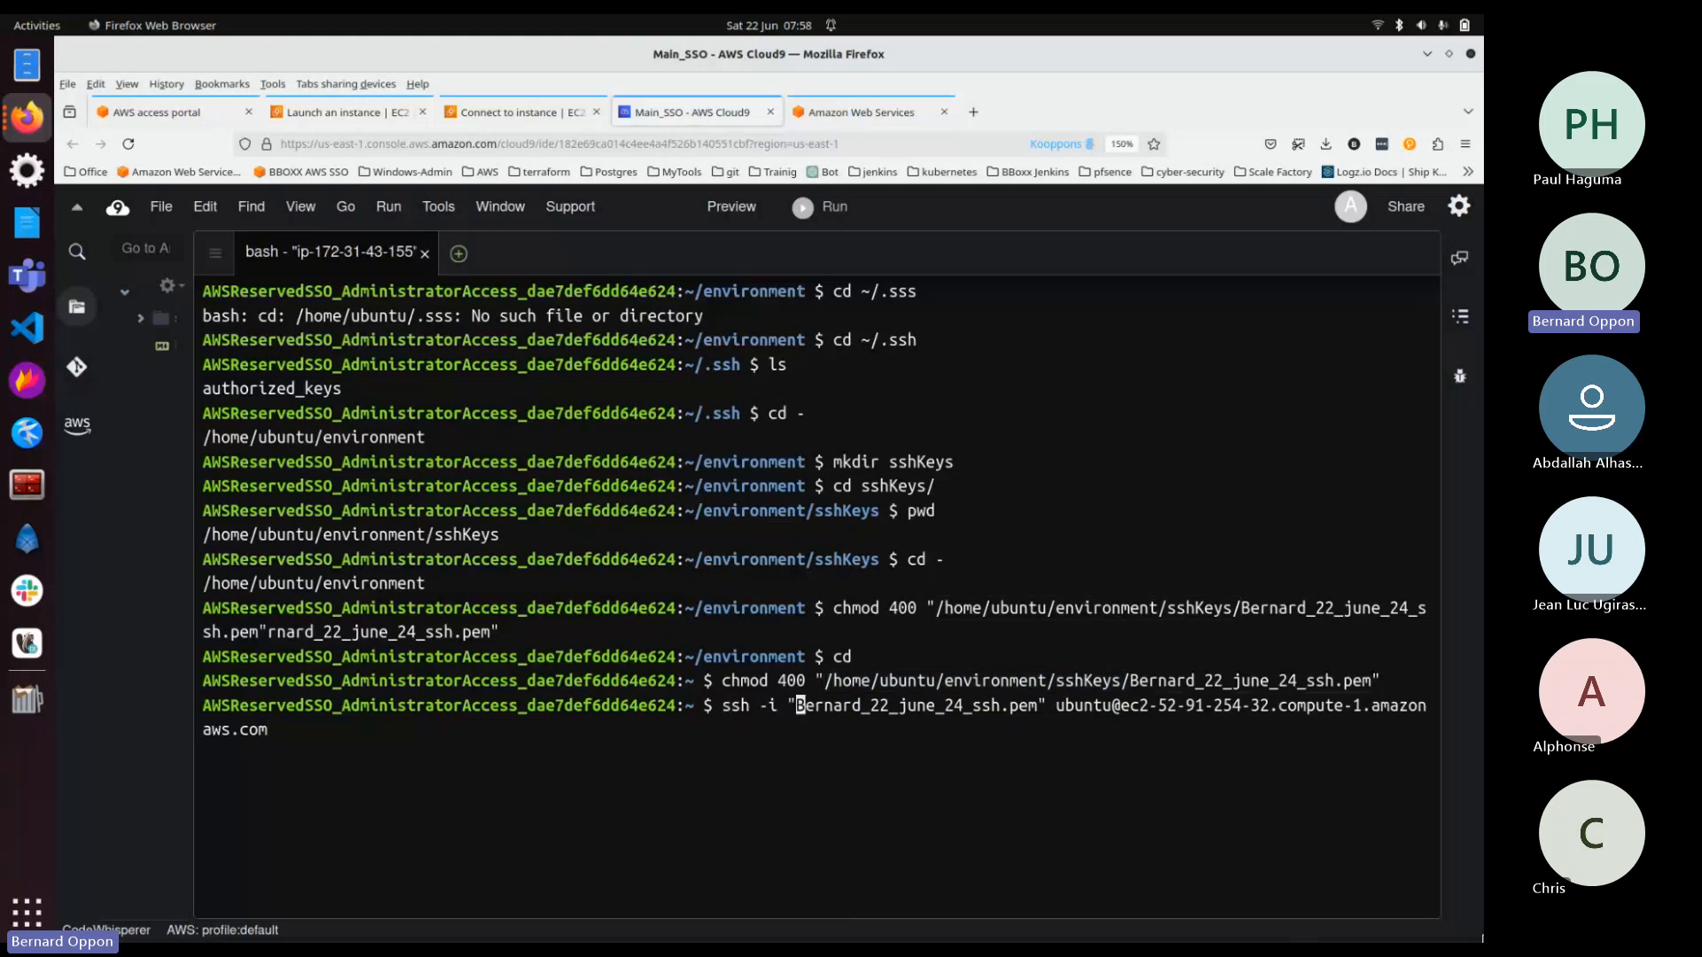
key(ctrl+v)
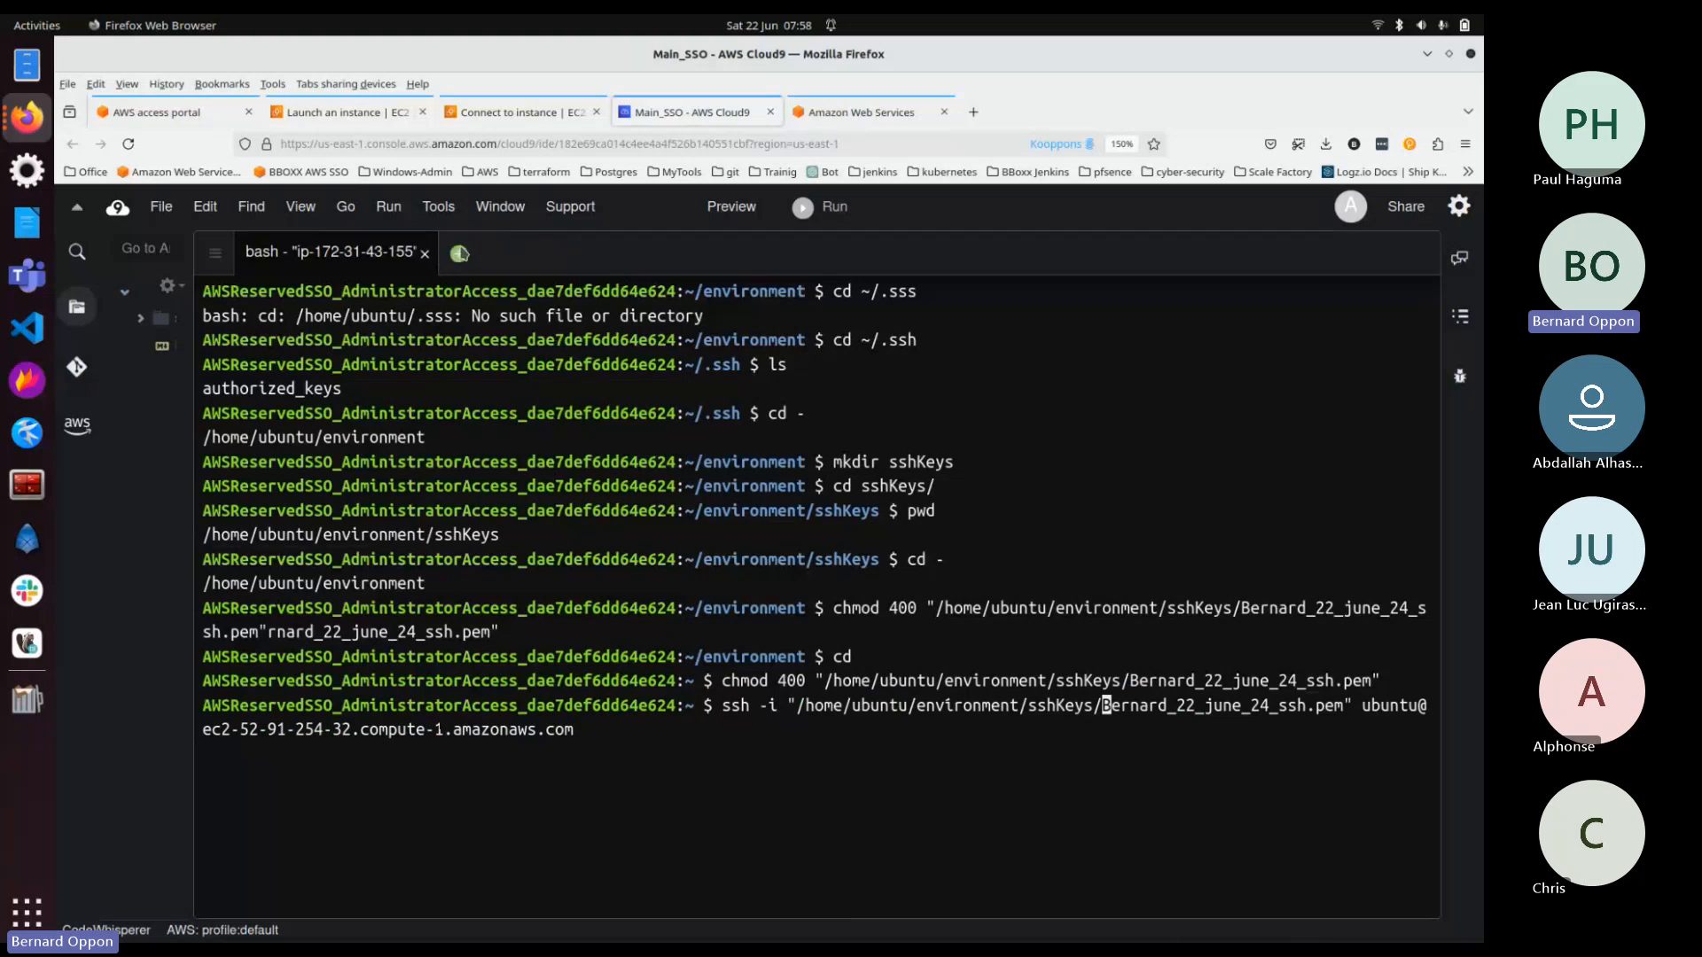
Step: Create a new file in Cloud9 and paste the complete ssh command from the terminal into it
click(459, 253)
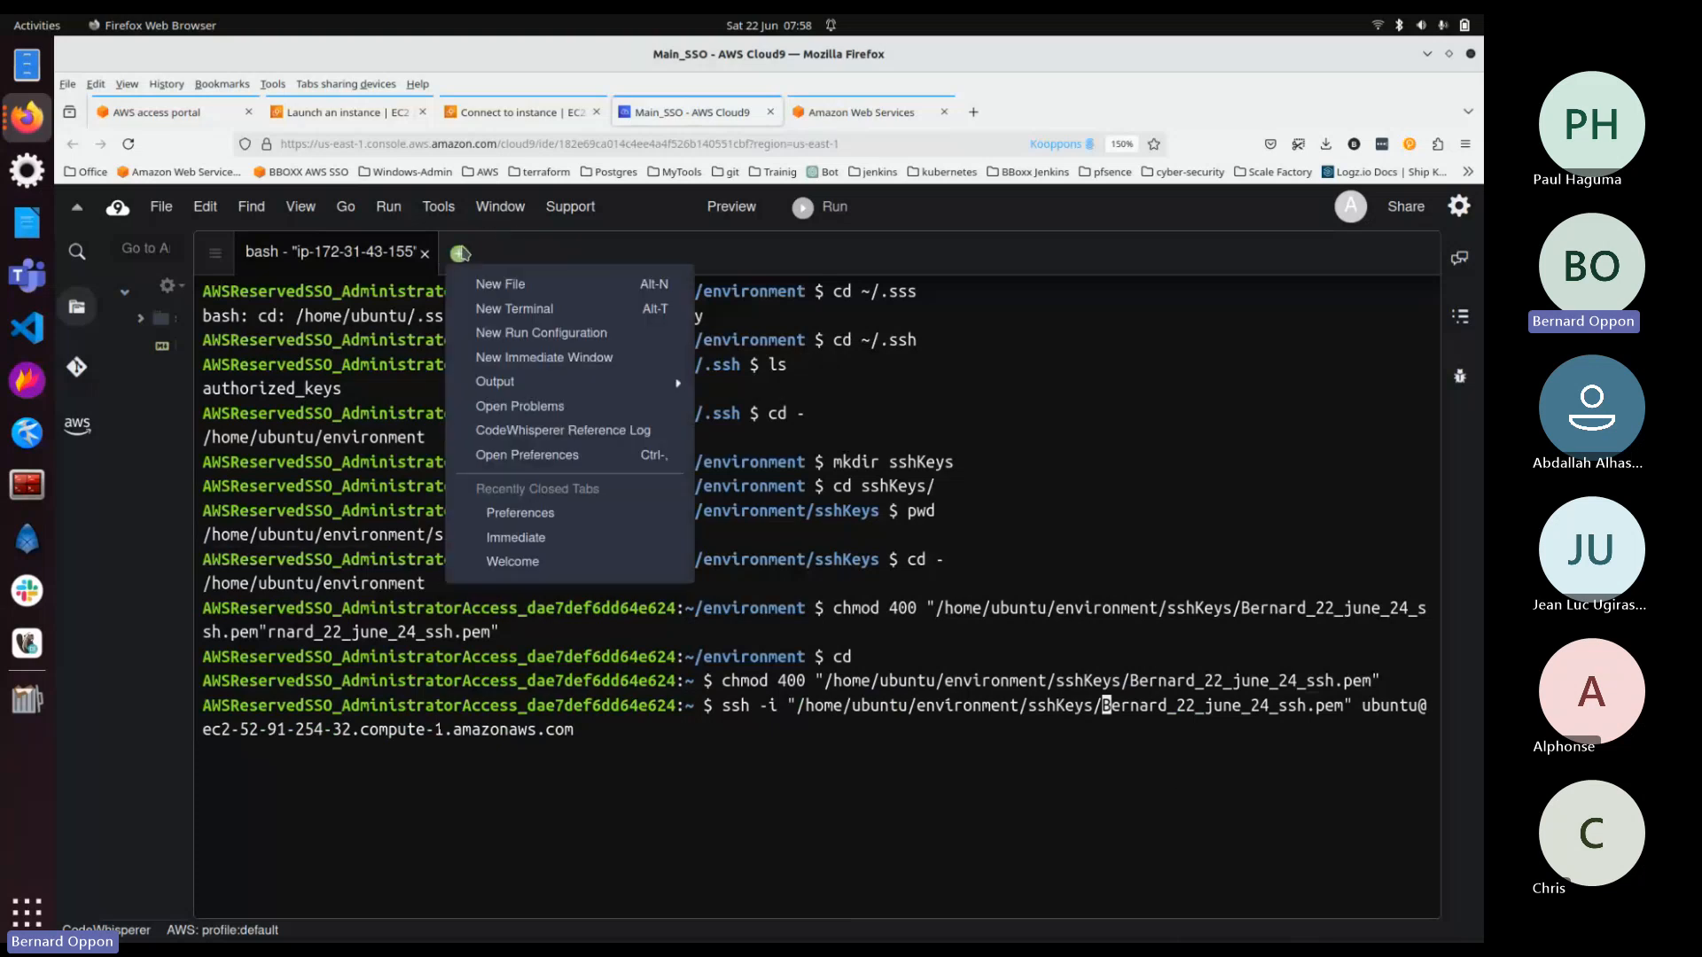
click(502, 284)
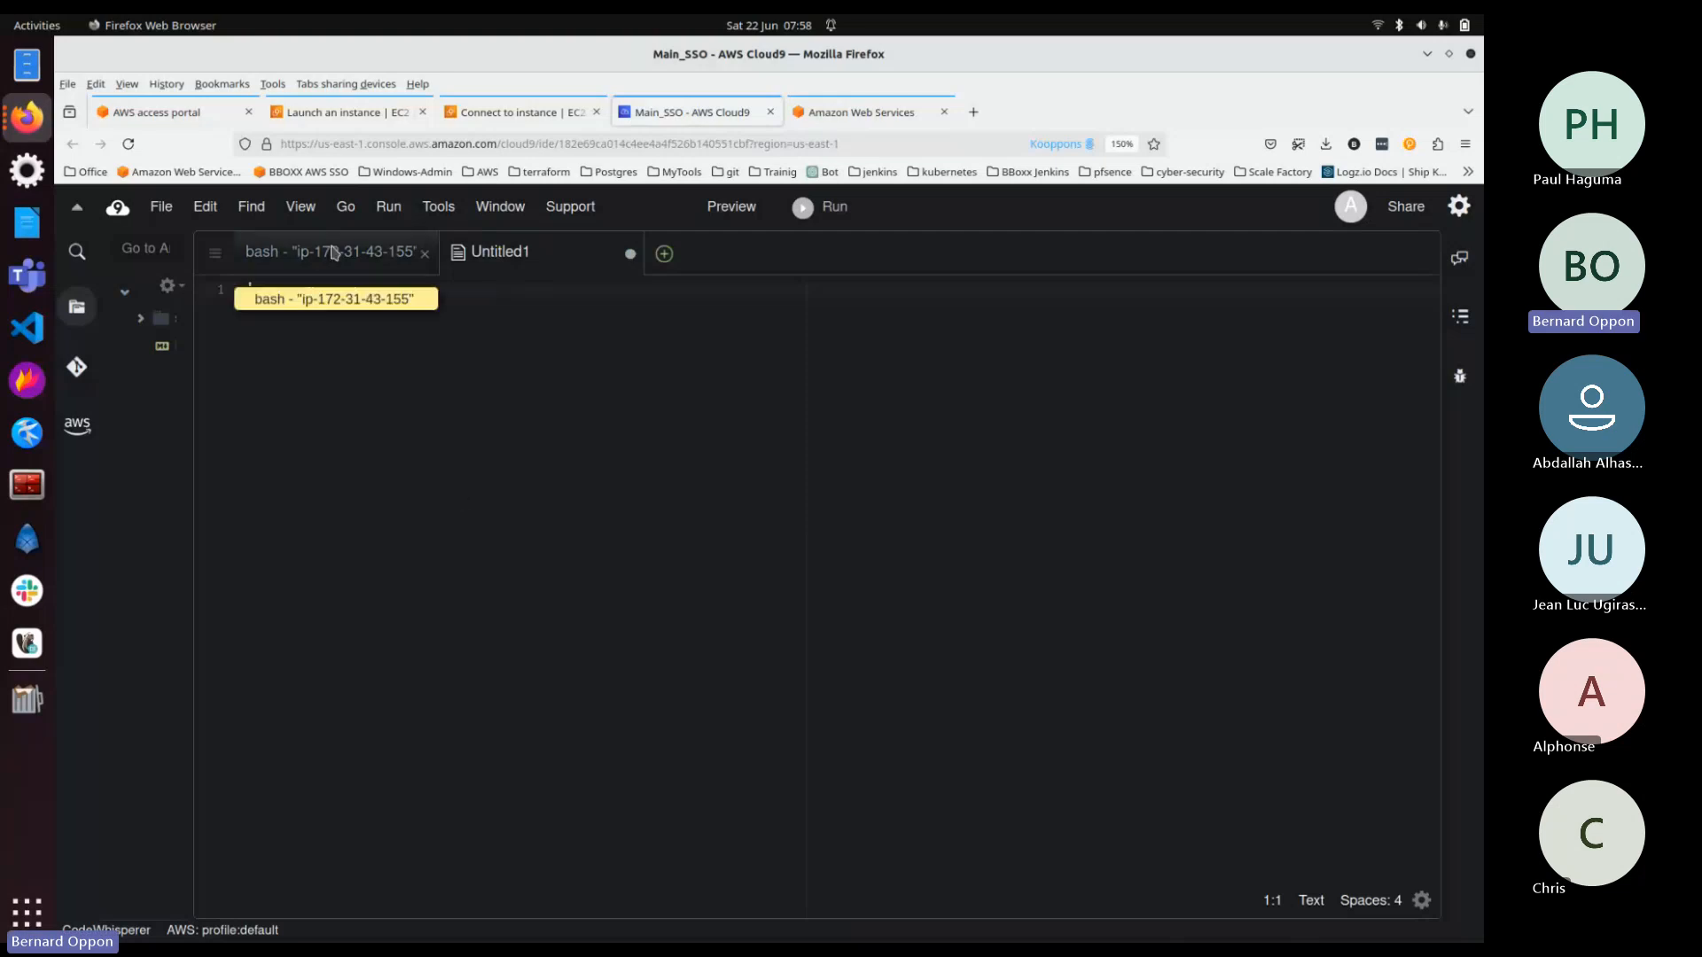
click(293, 252)
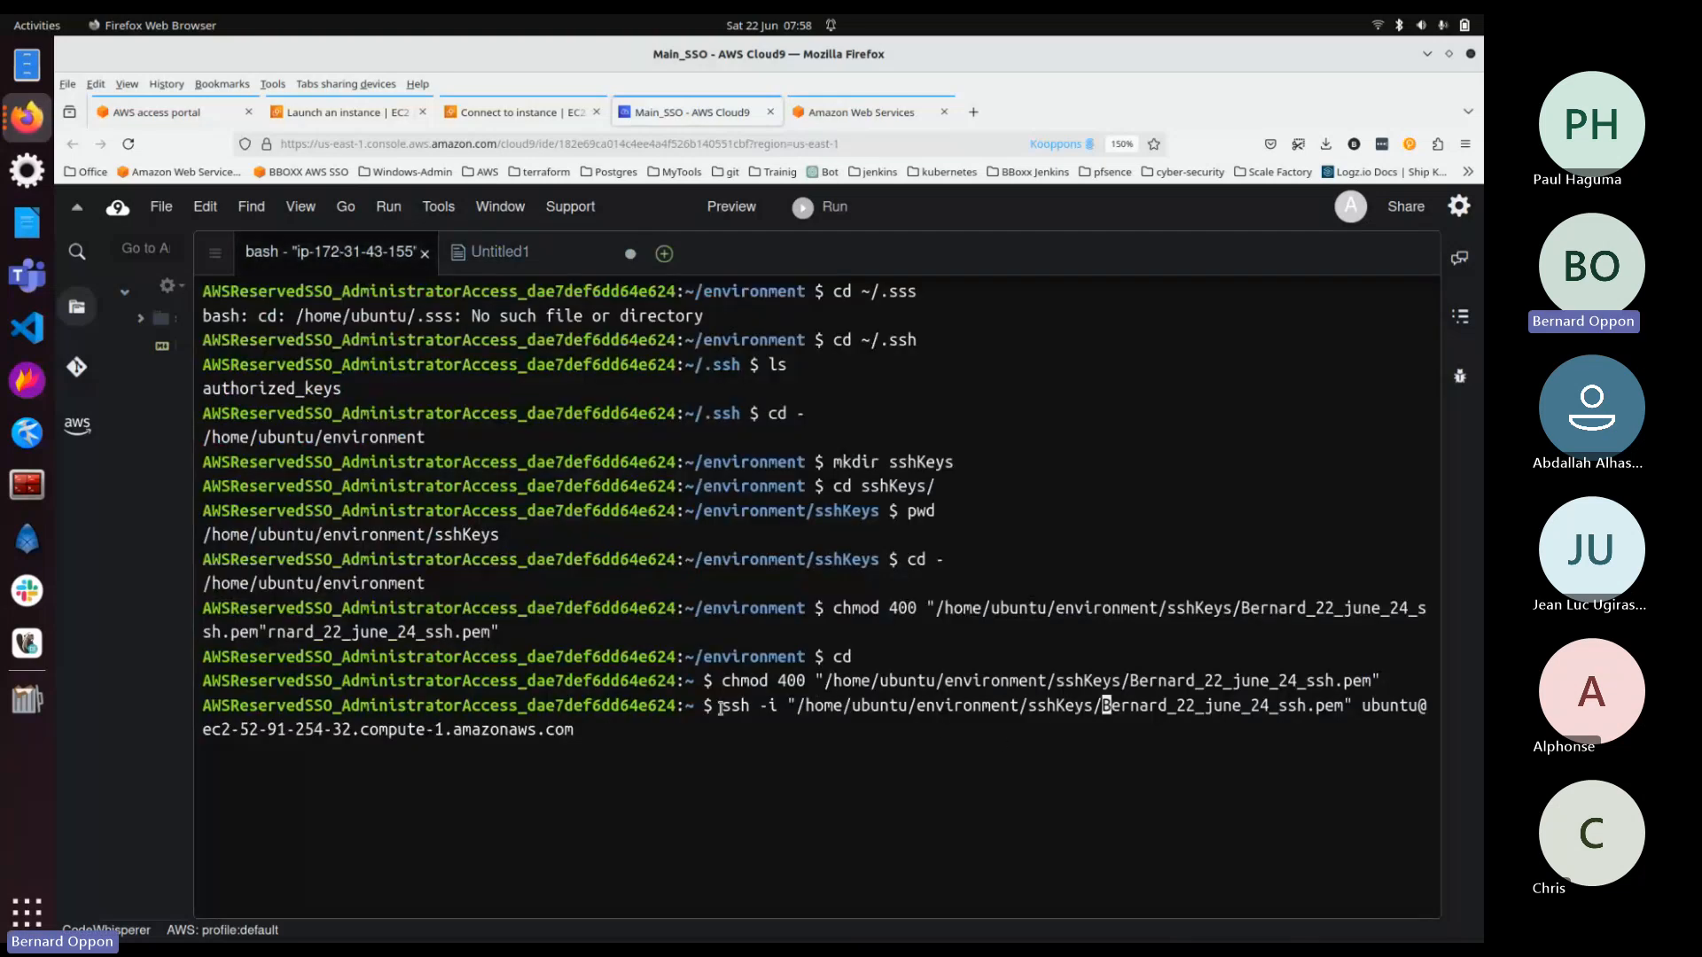
drag(720, 709, 721, 734)
right_click(903, 709)
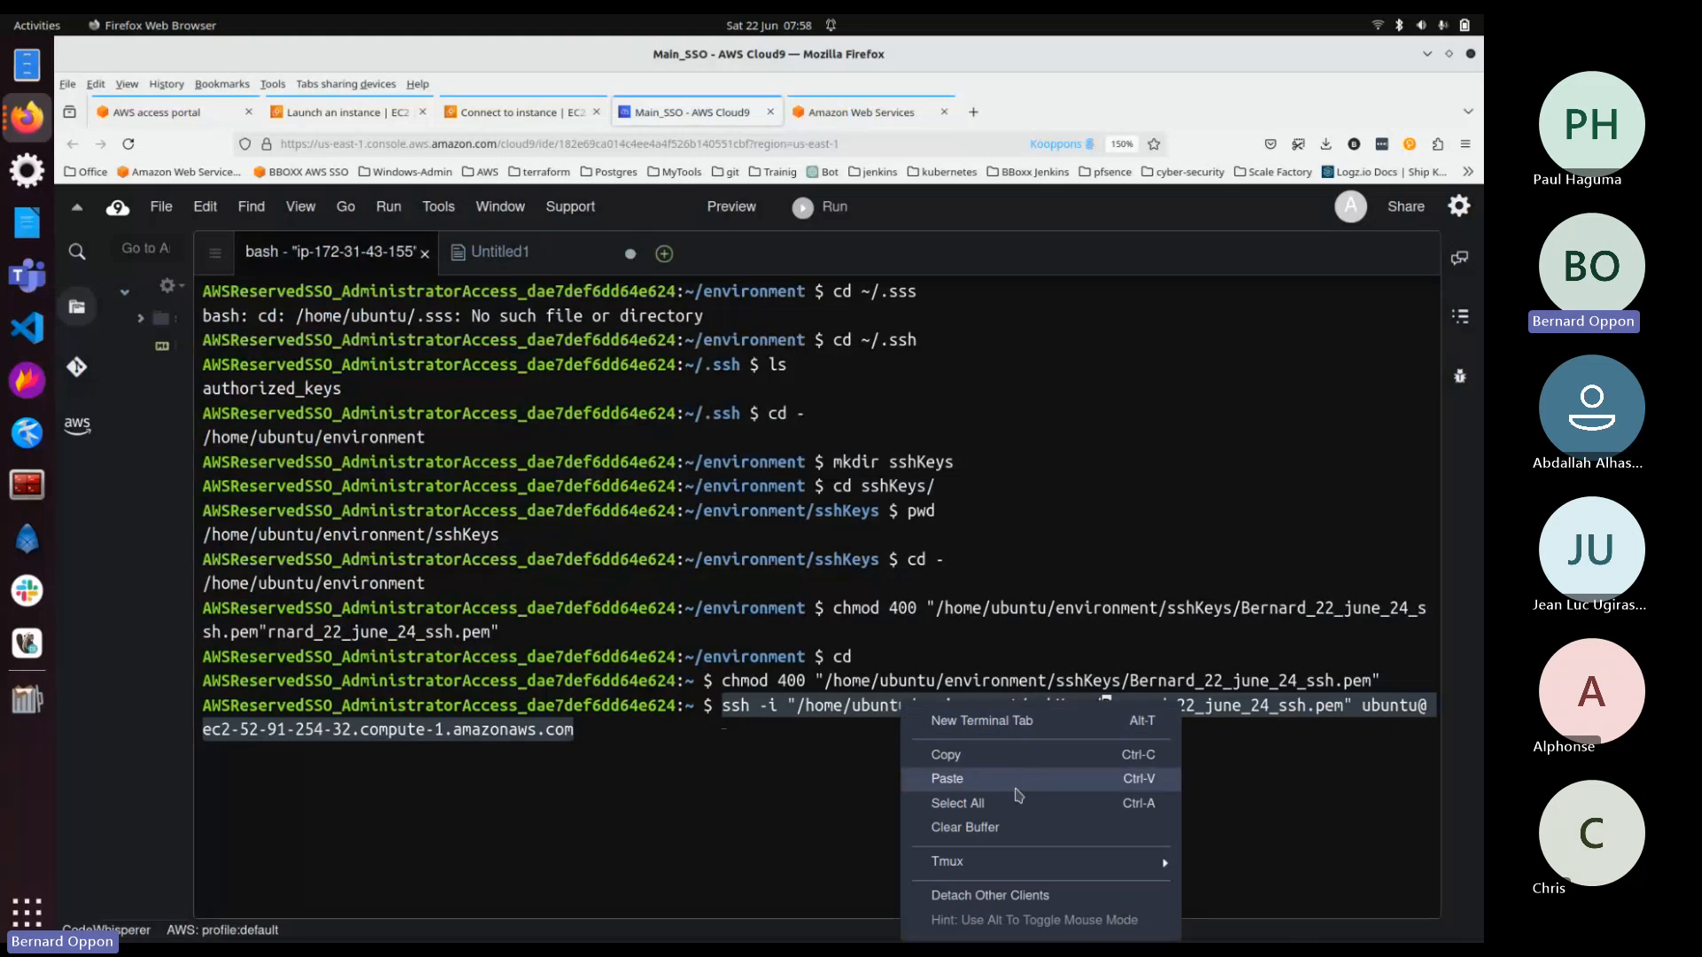
click(1017, 754)
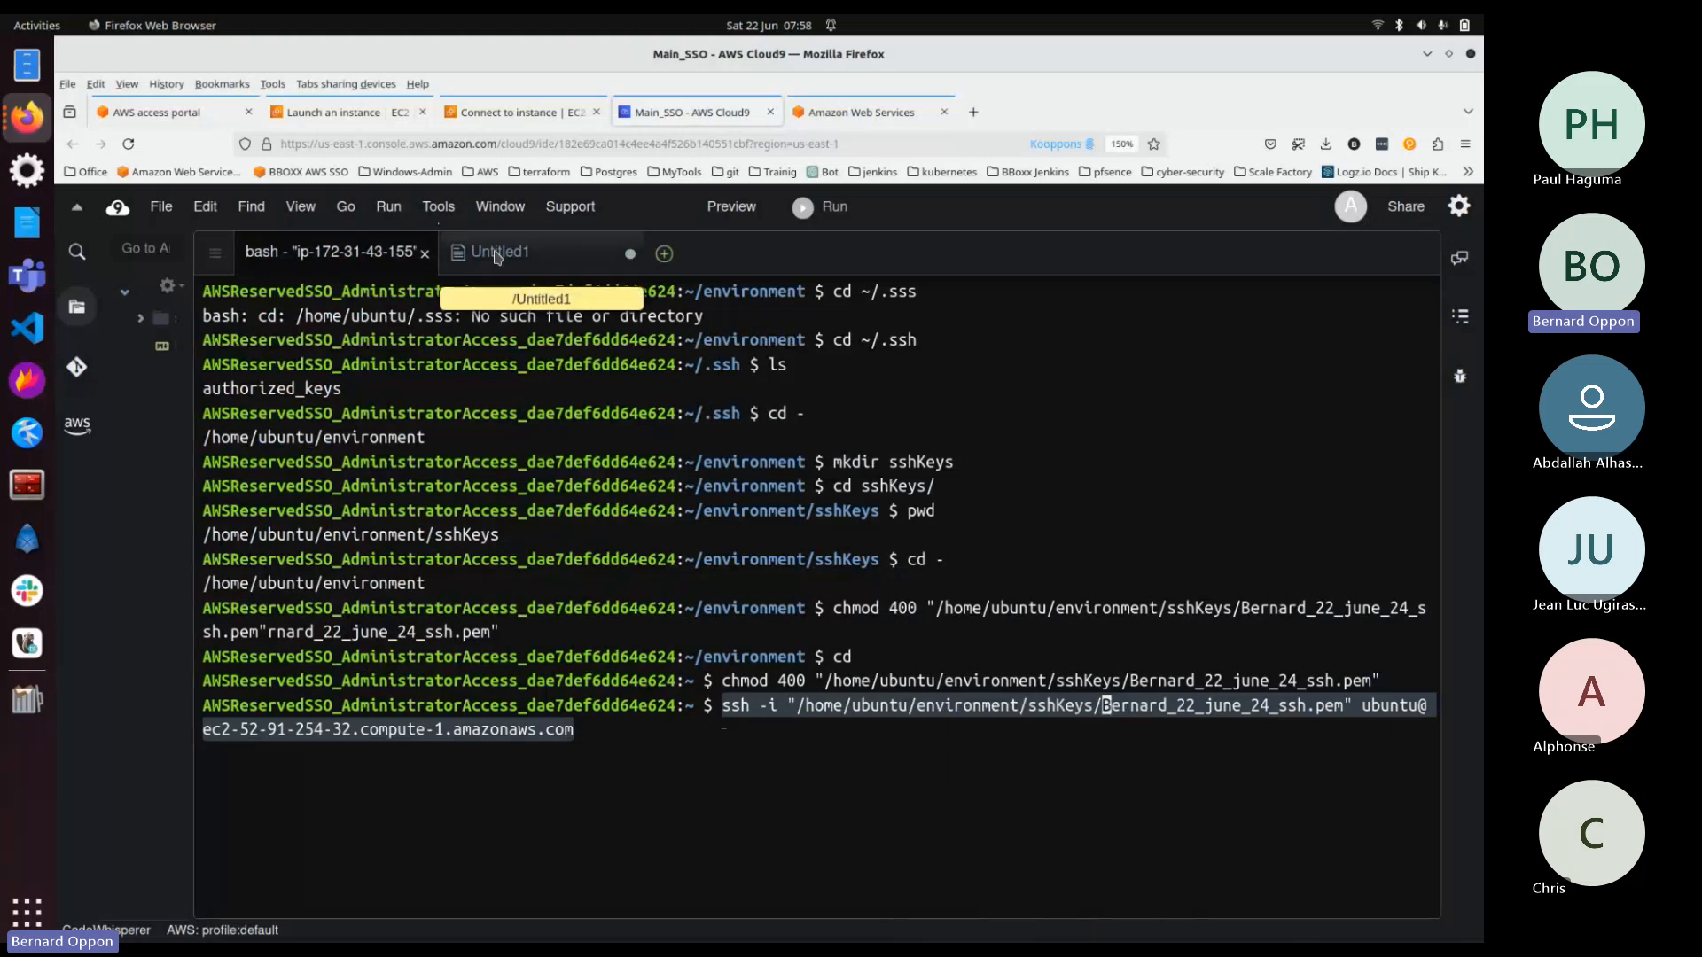
click(497, 256)
key(ctrl+v)
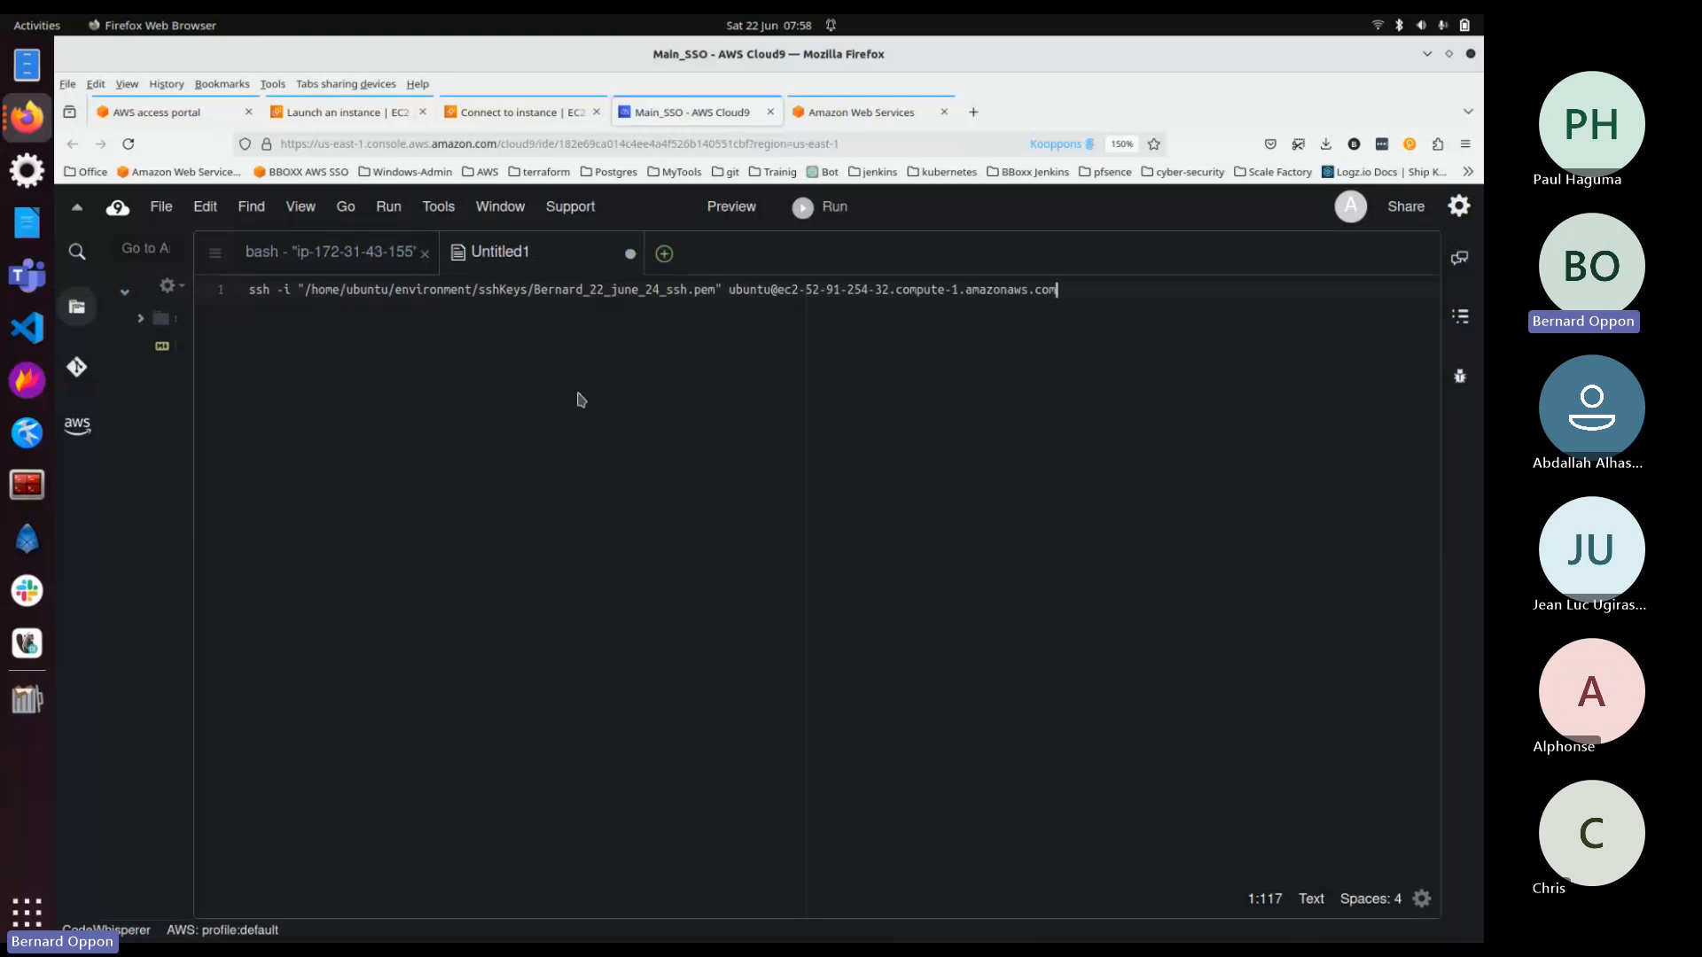
Step: Save the new file as usefullCommands.txt in the environment's root folder
key(ctrl+s)
text(usefull)
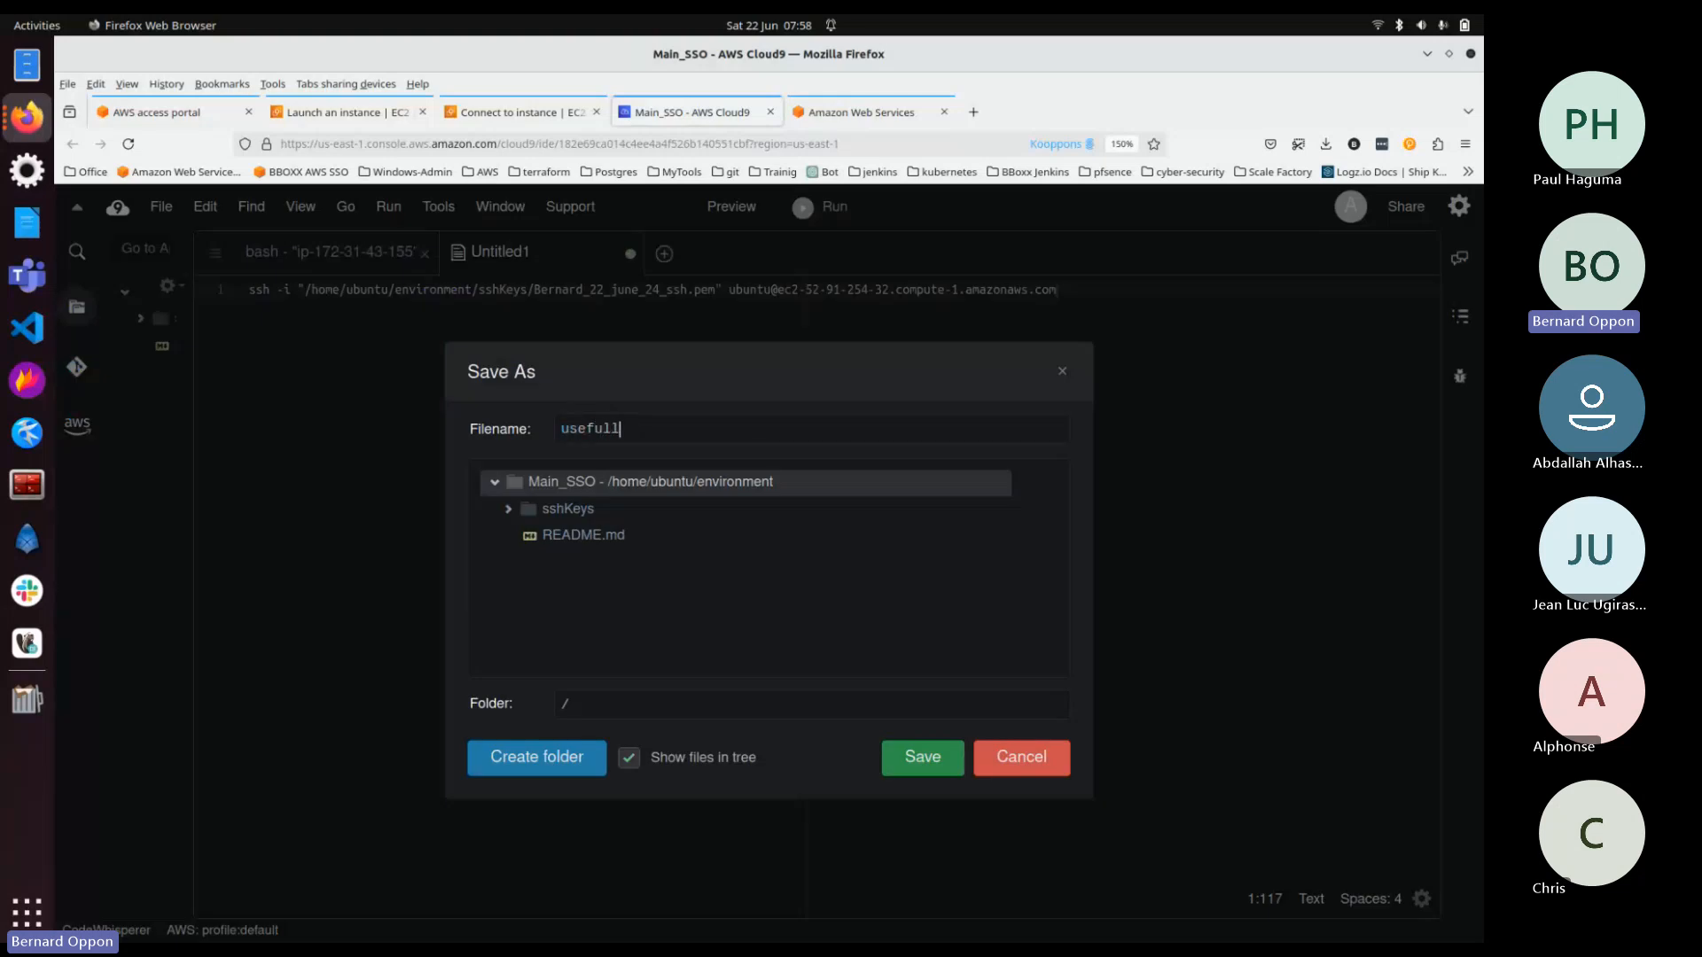
text(Commands.txt)
click(927, 767)
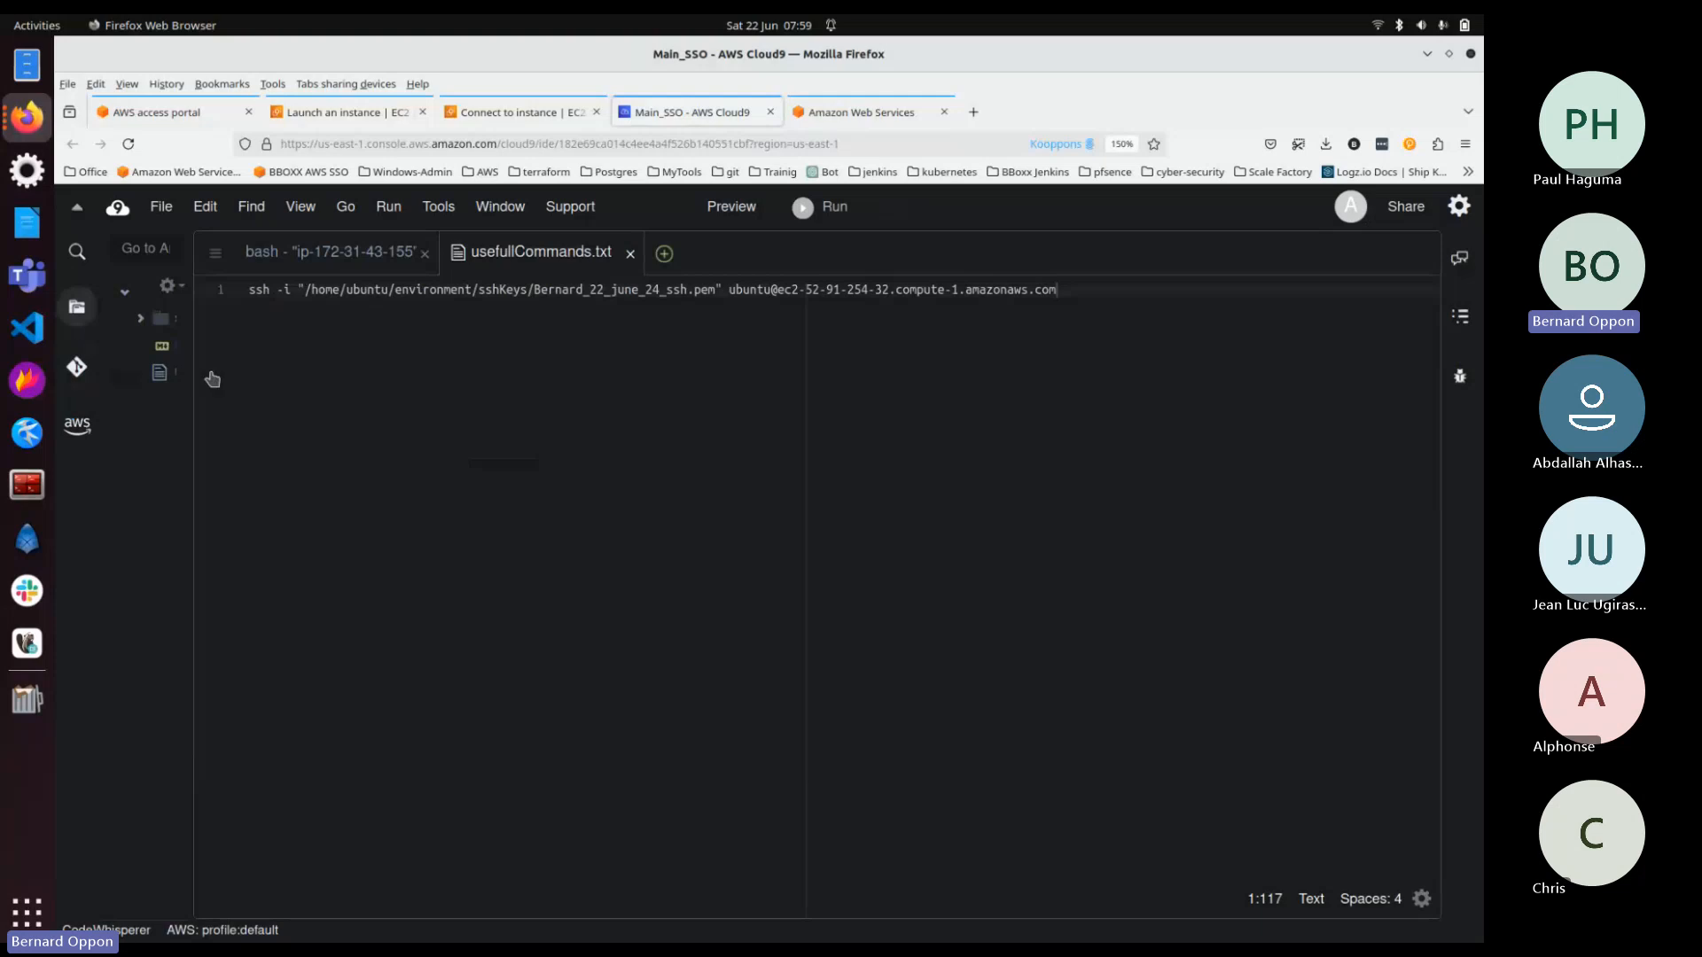
Step: Widen the file tree to show full file names, and run the prepared ssh command in the terminal
drag(192, 379, 472, 397)
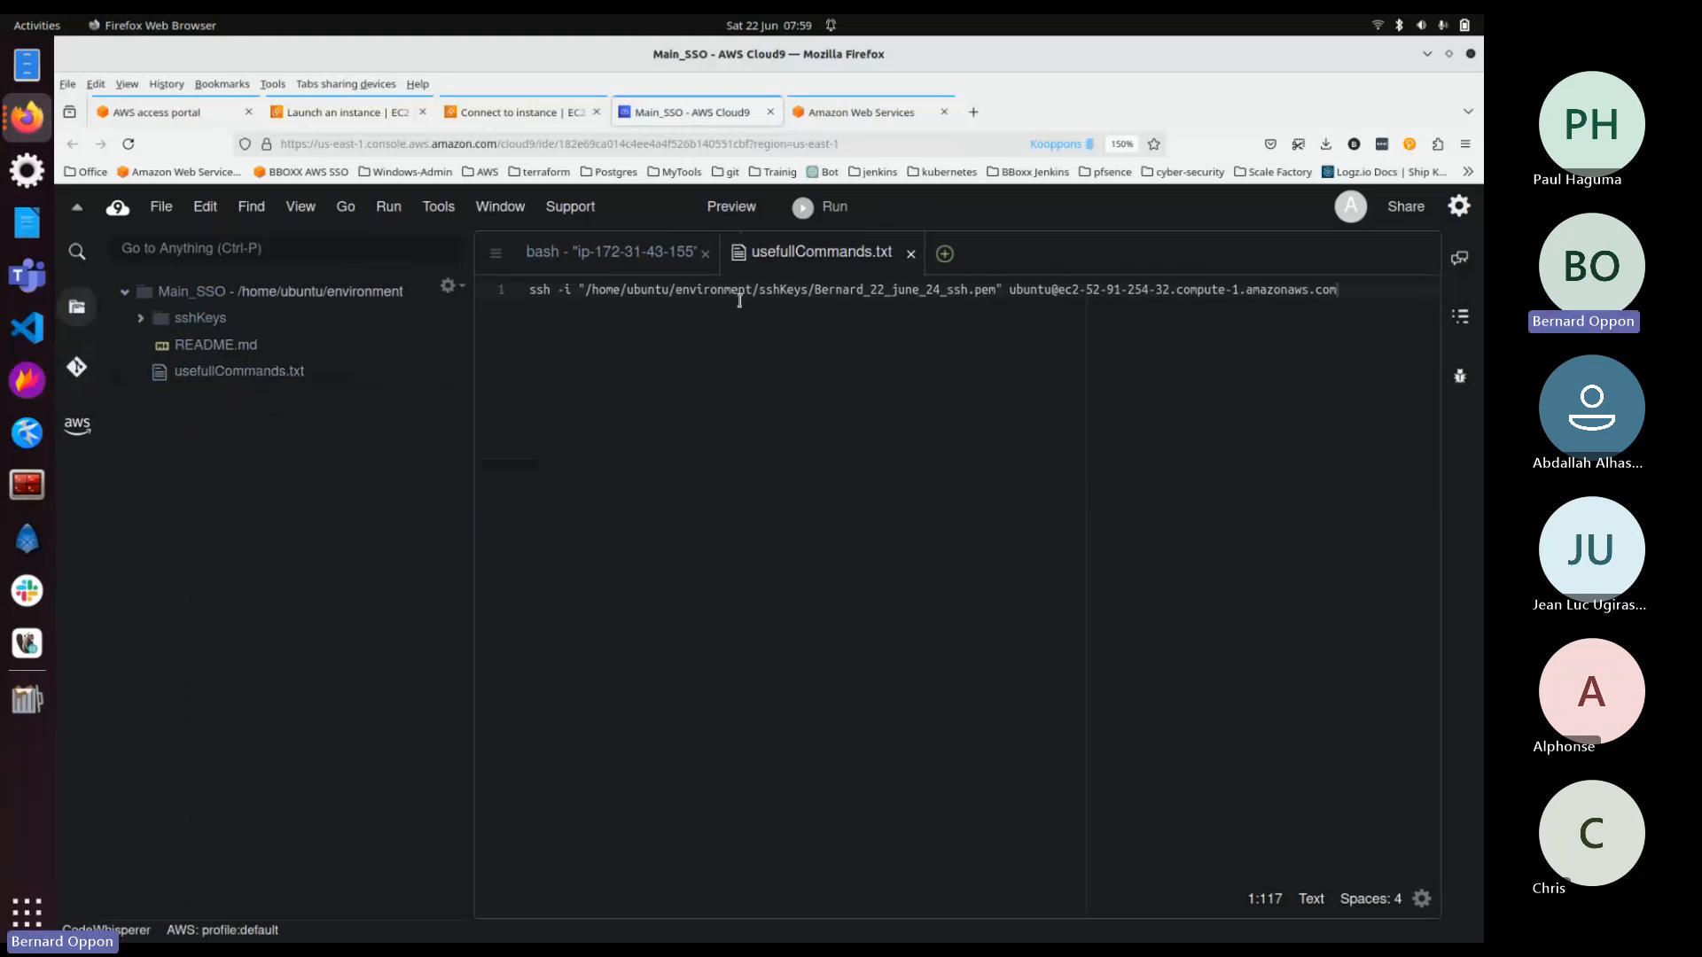
click(596, 253)
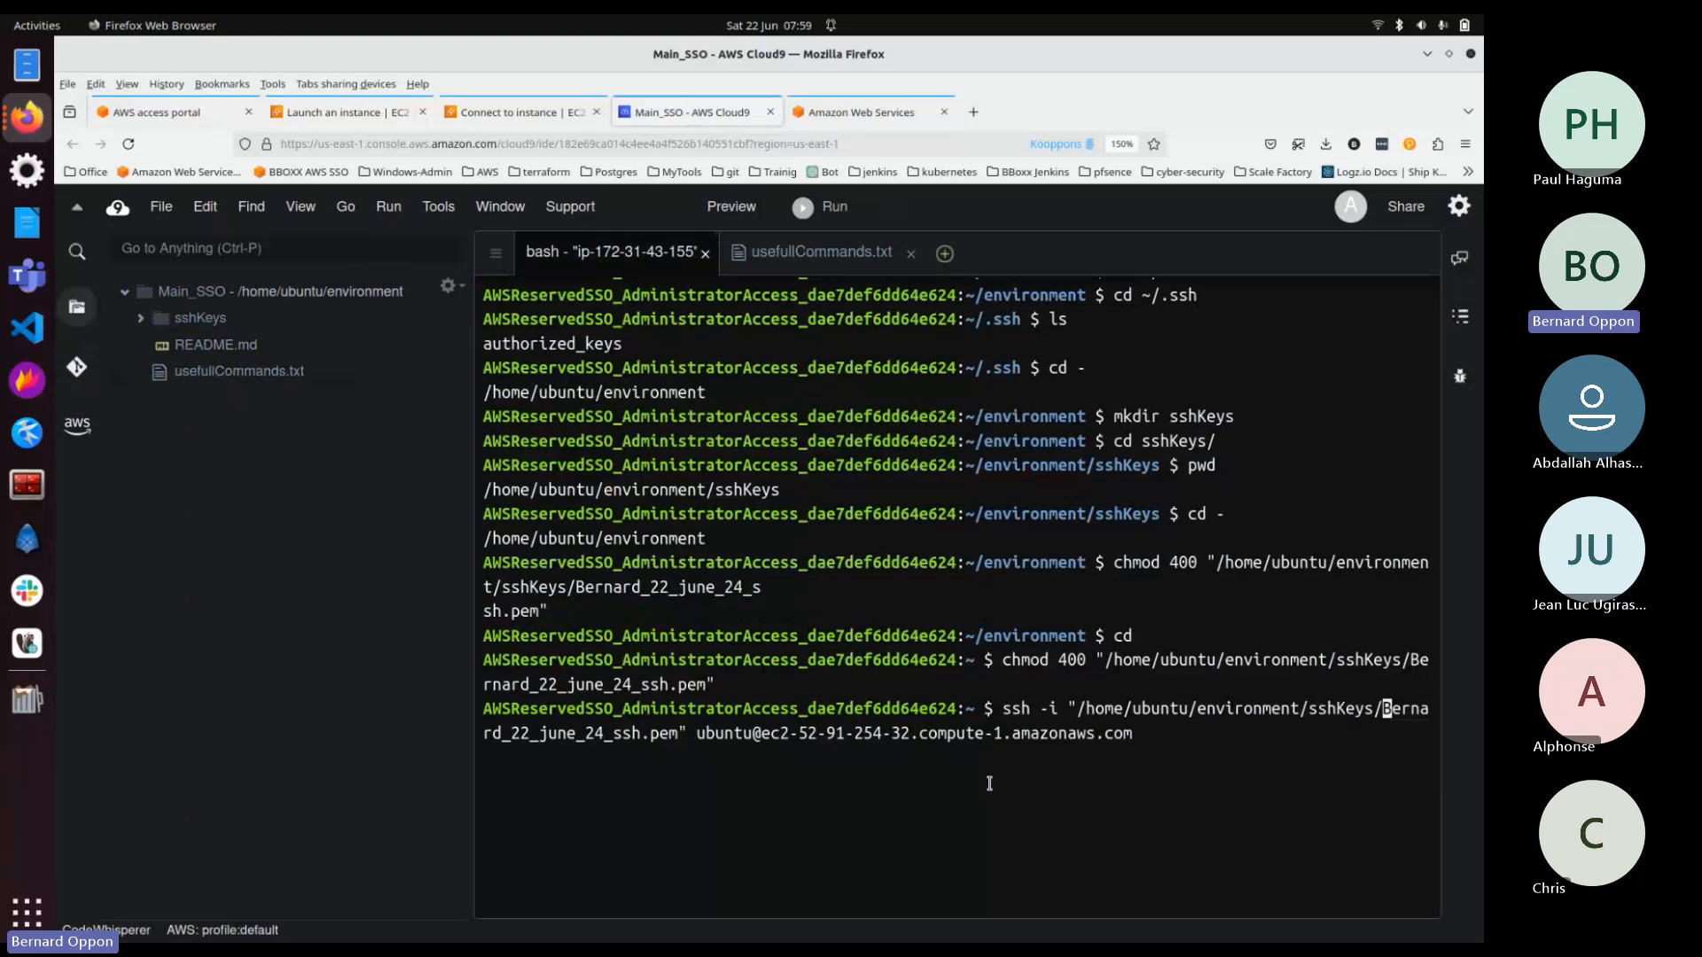
key(Return)
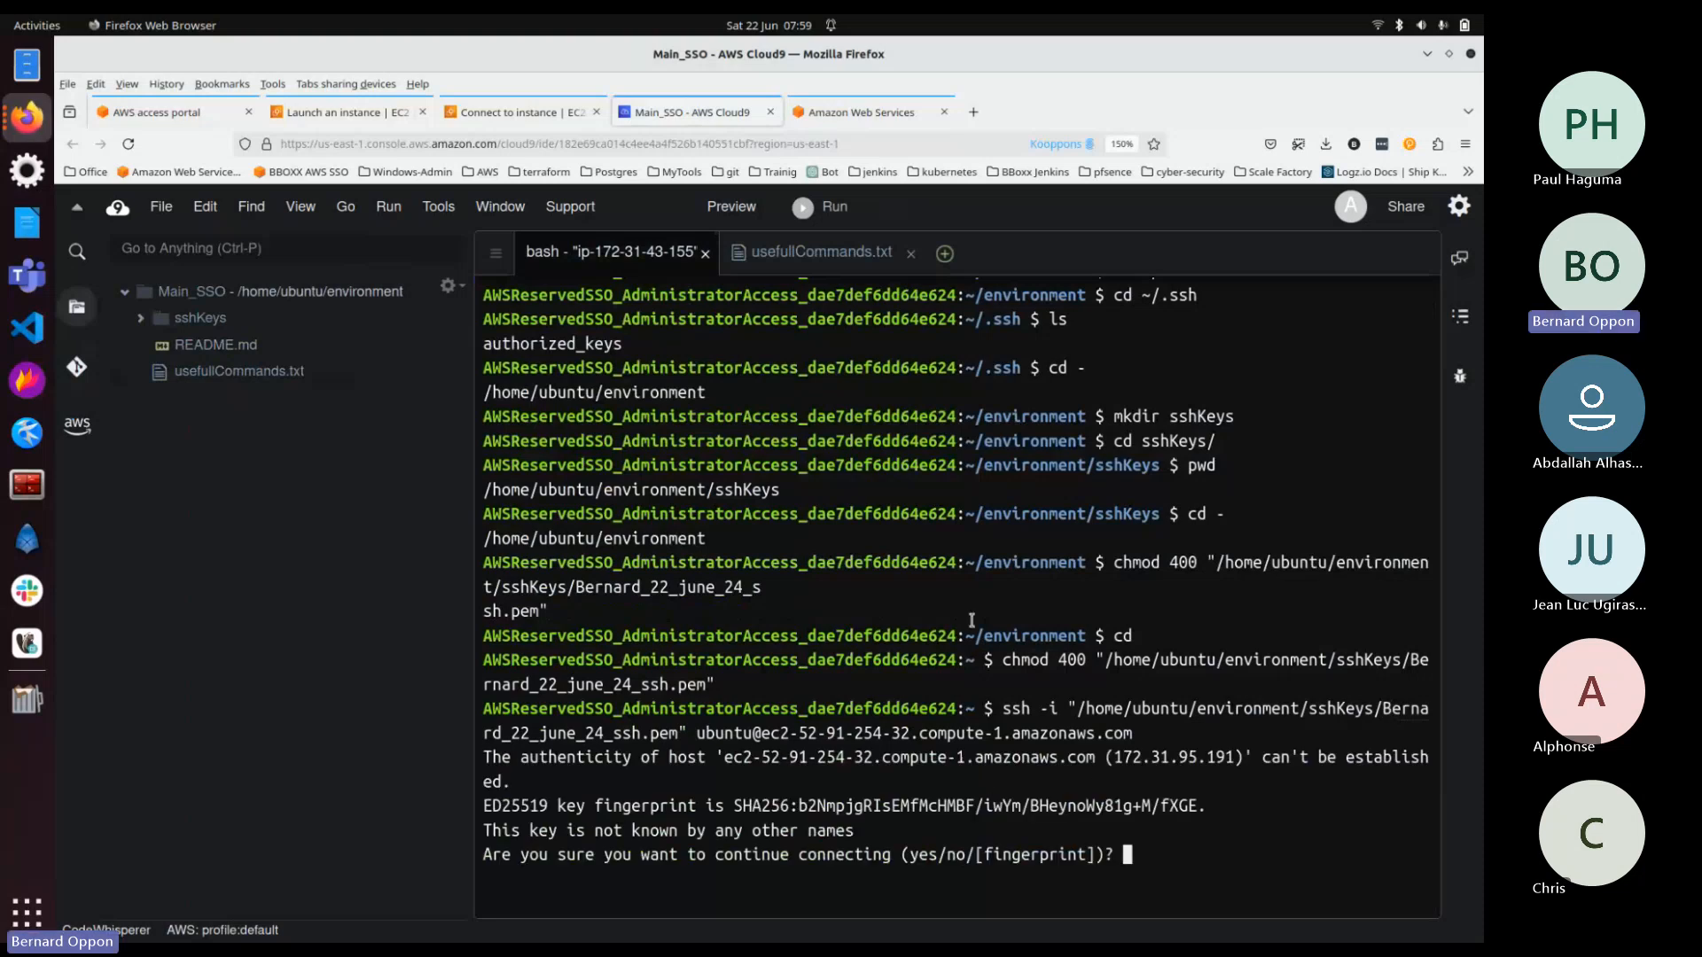
Step: Accept the new host's ED25519 key fingerprint by answering yes to the SSH authenticity prompt
double_click(1061, 856)
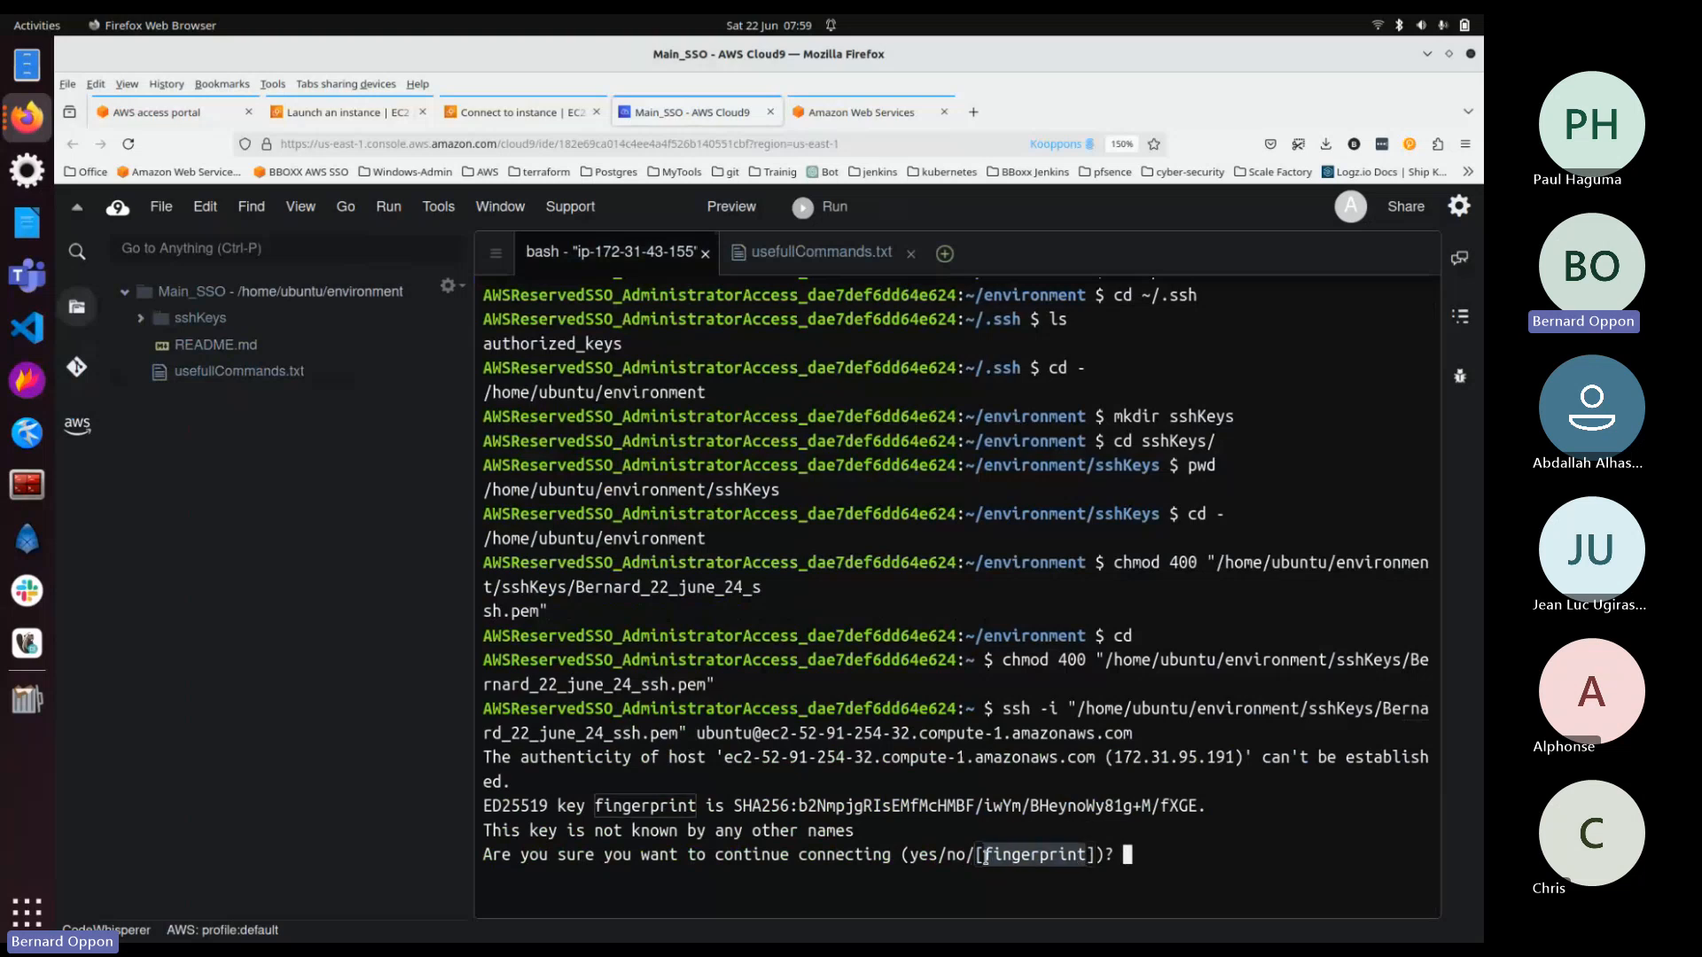
double_click(1142, 866)
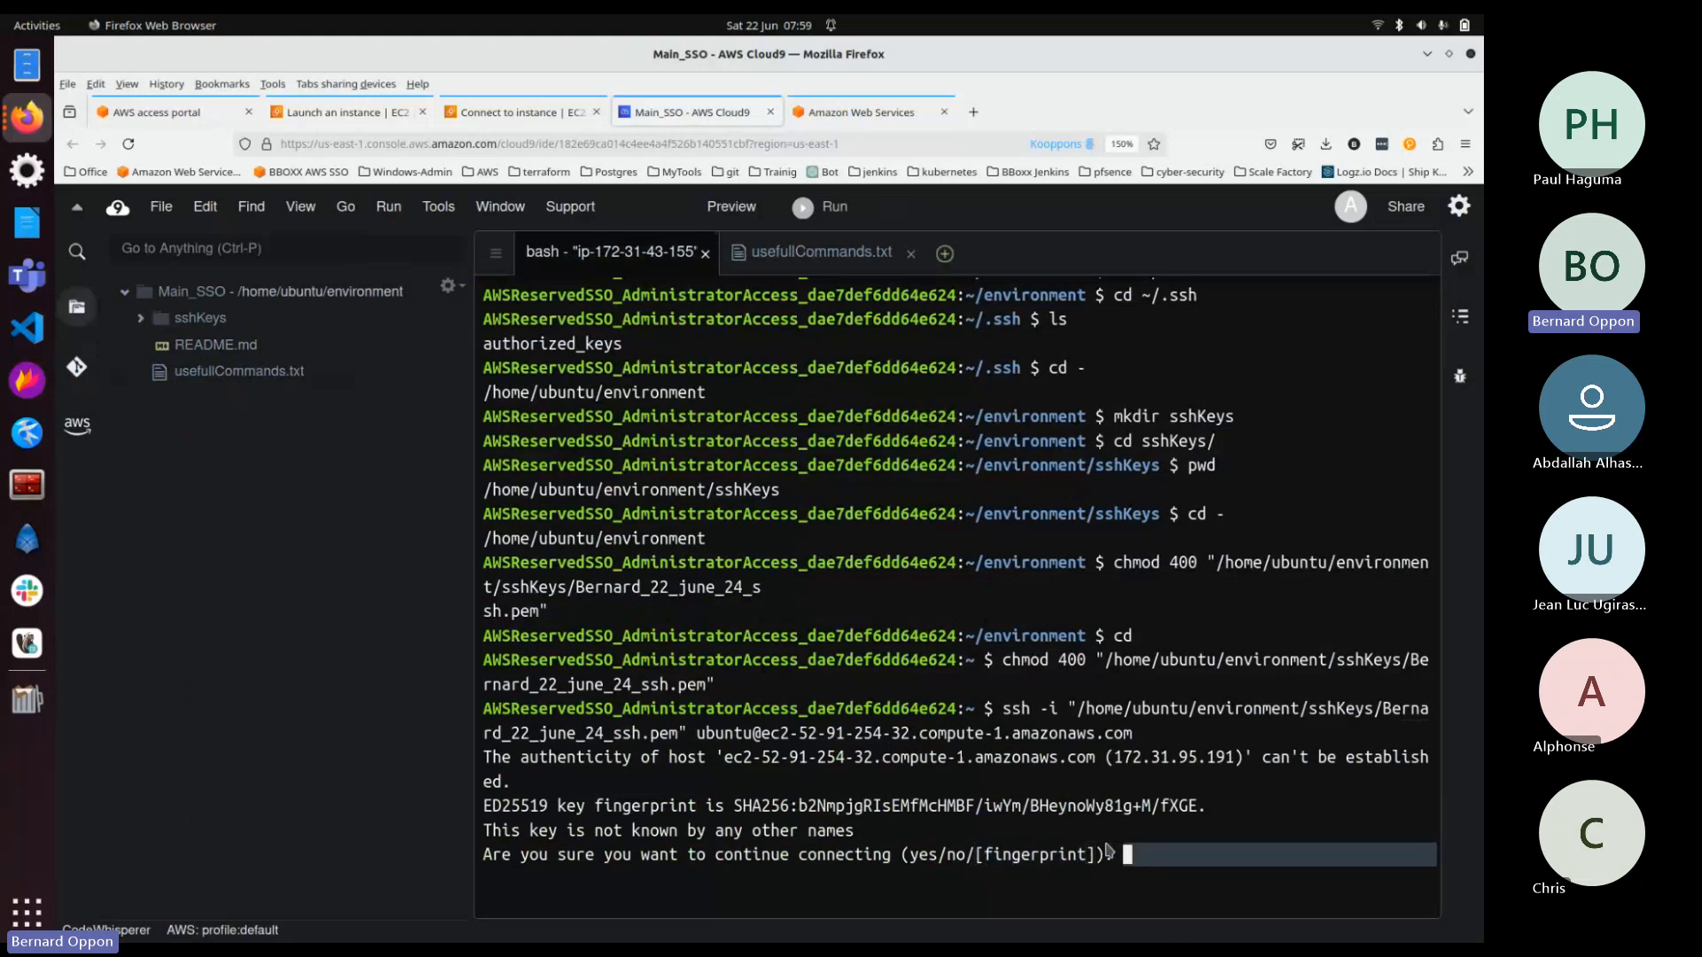
click(1151, 867)
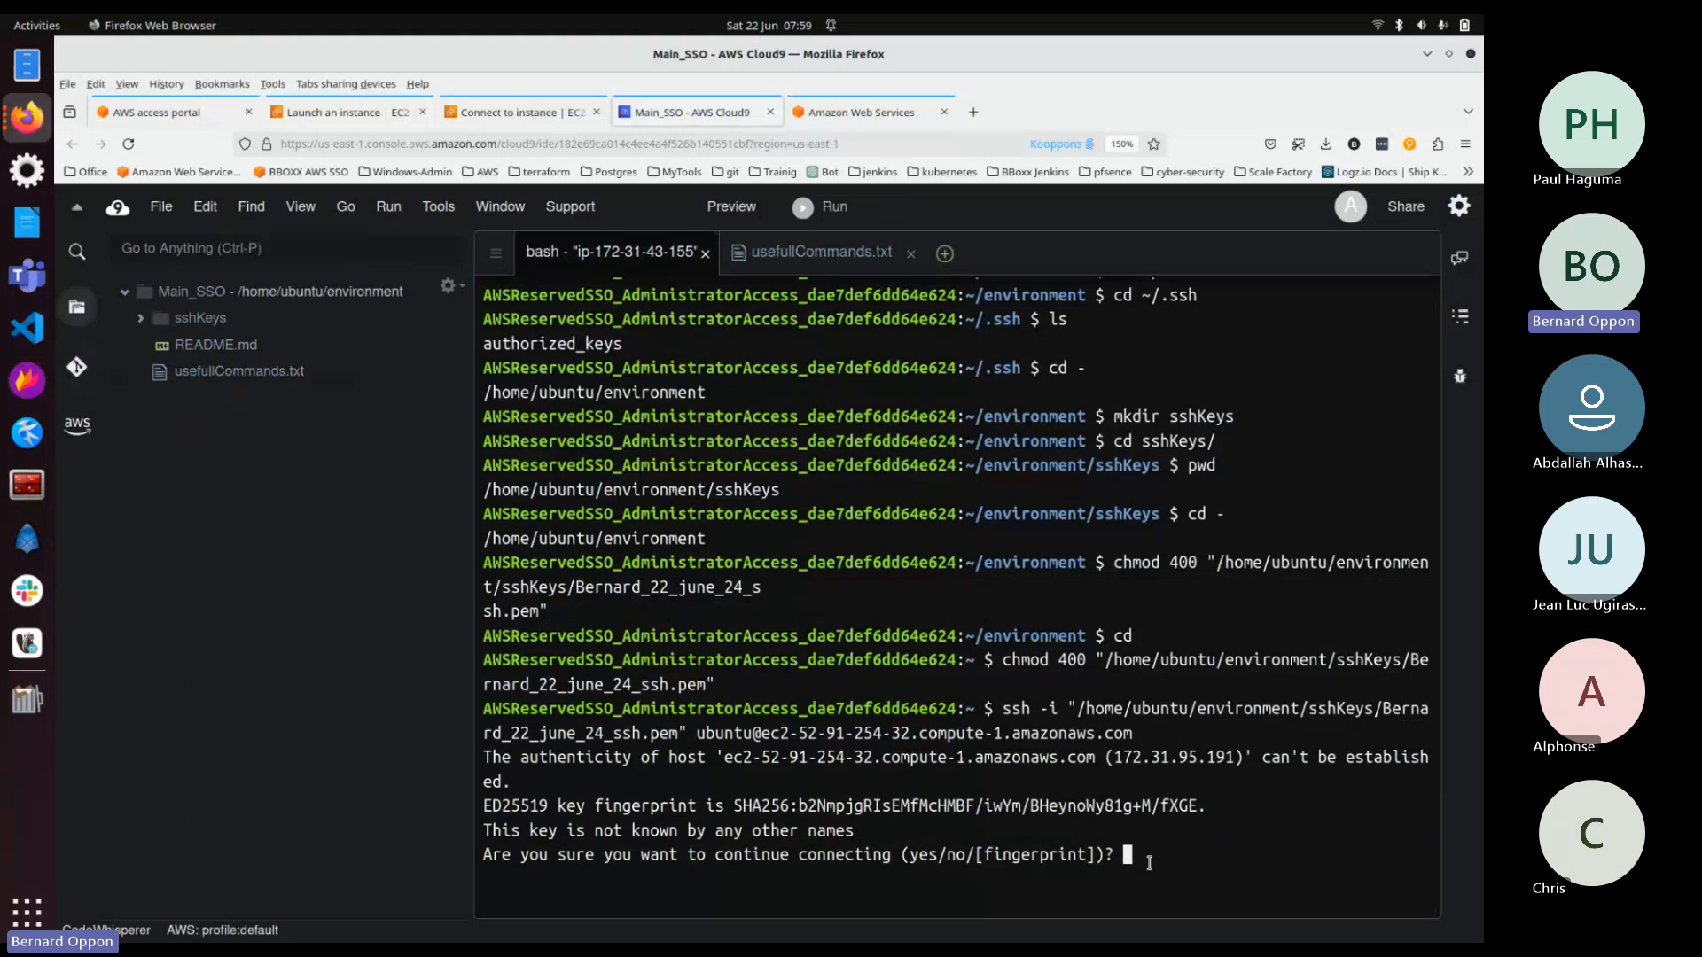
text(yes)
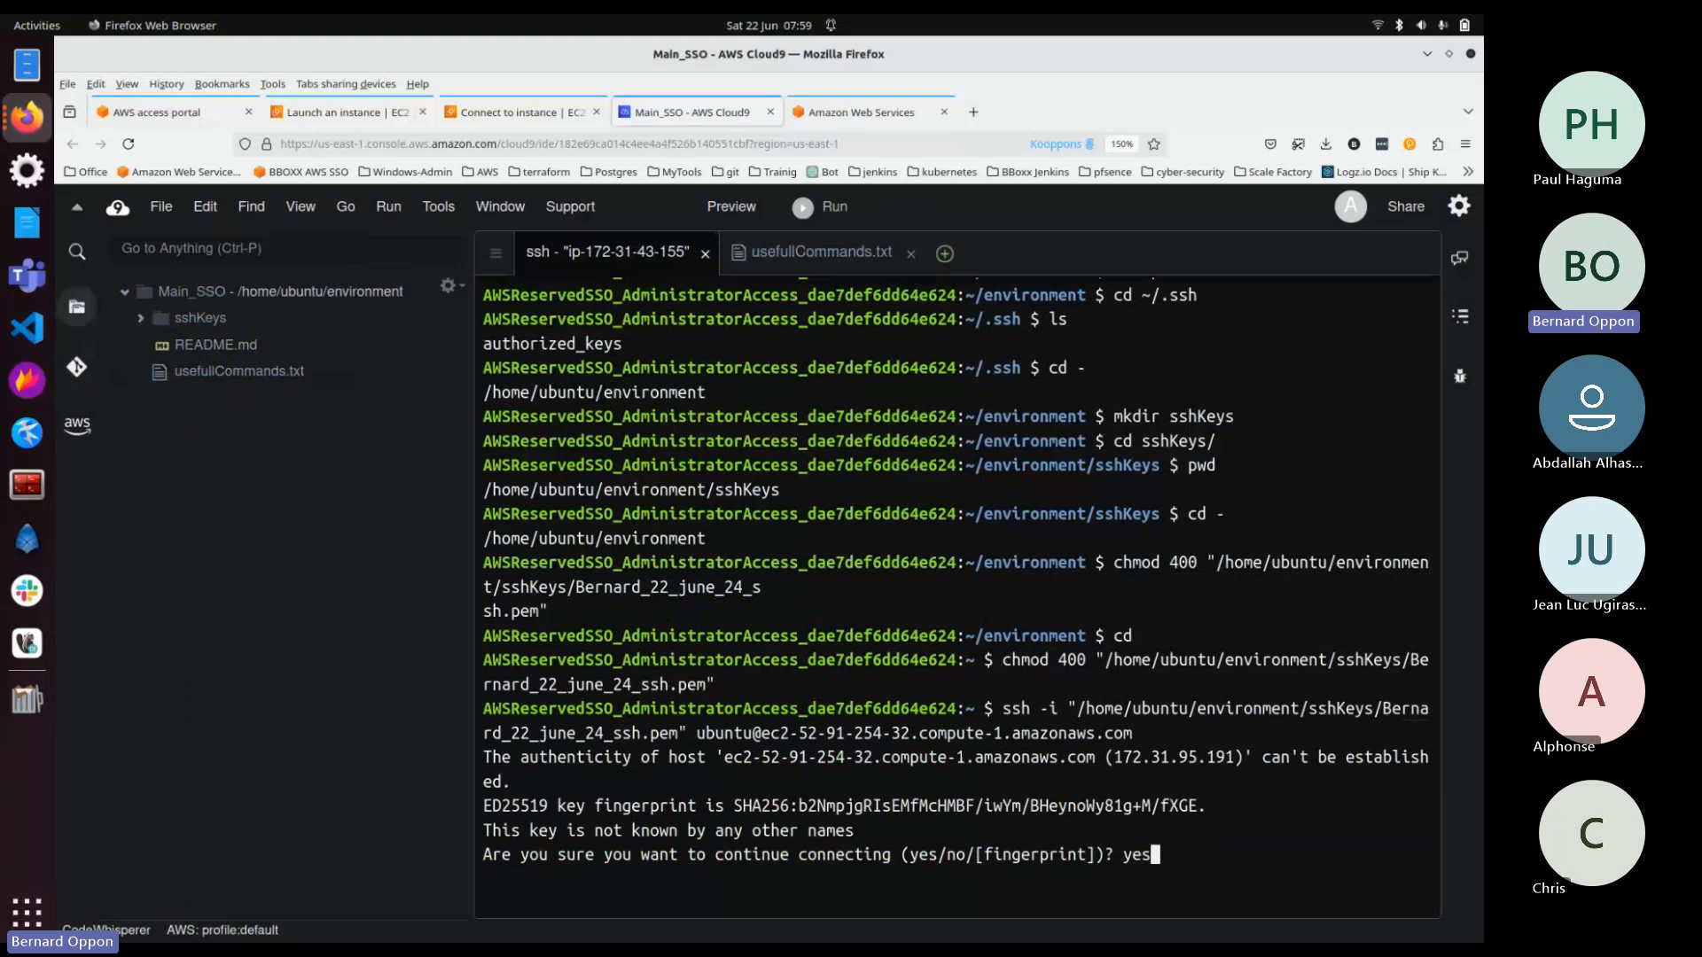
key(Return)
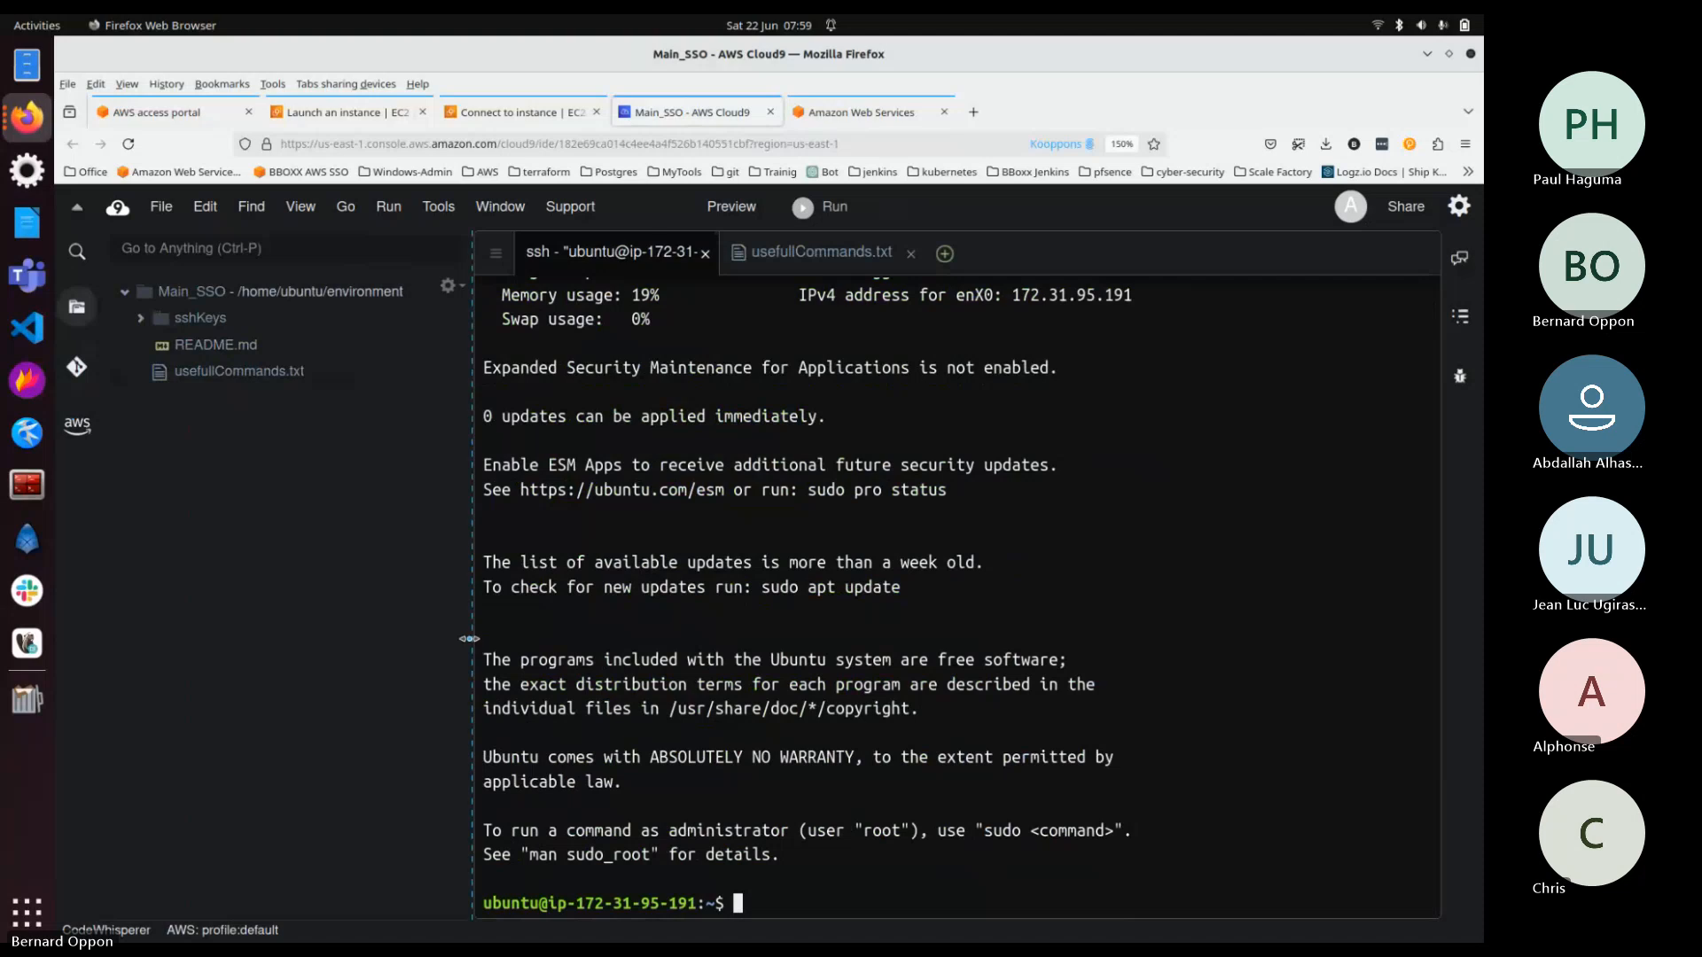
Step: Narrow the file tree to widen the terminal, and clear the terminal output in the Ubuntu SSH session
drag(476, 648, 323, 621)
click(728, 868)
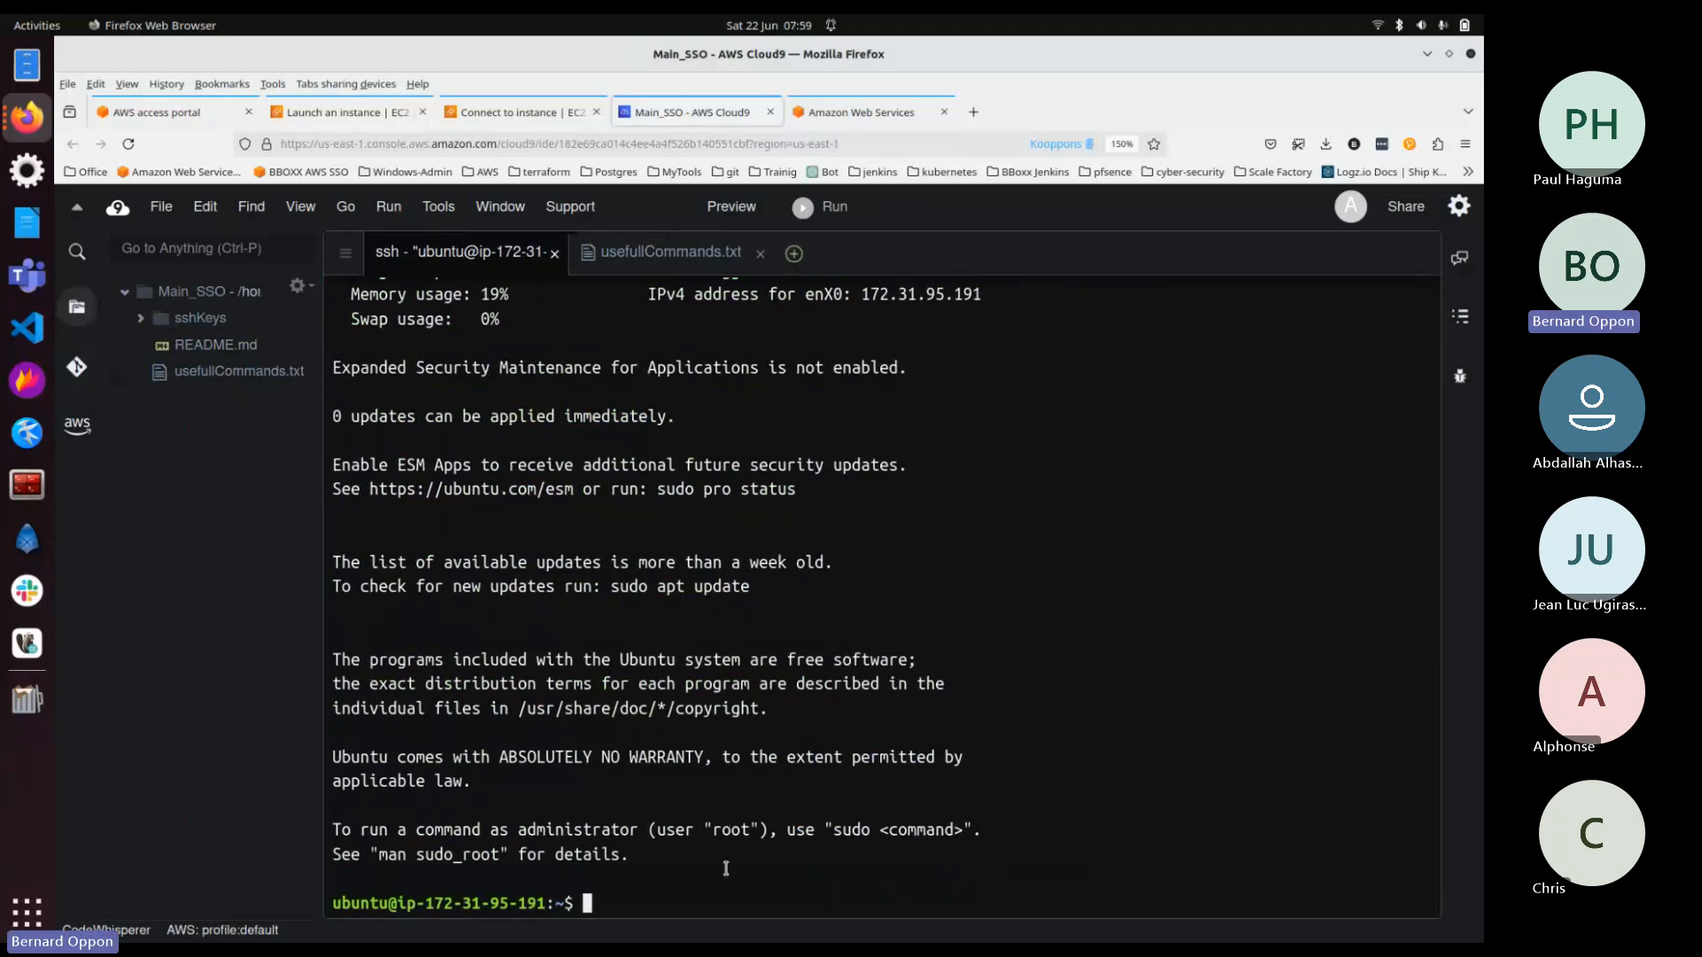
text(clear)
key(Return)
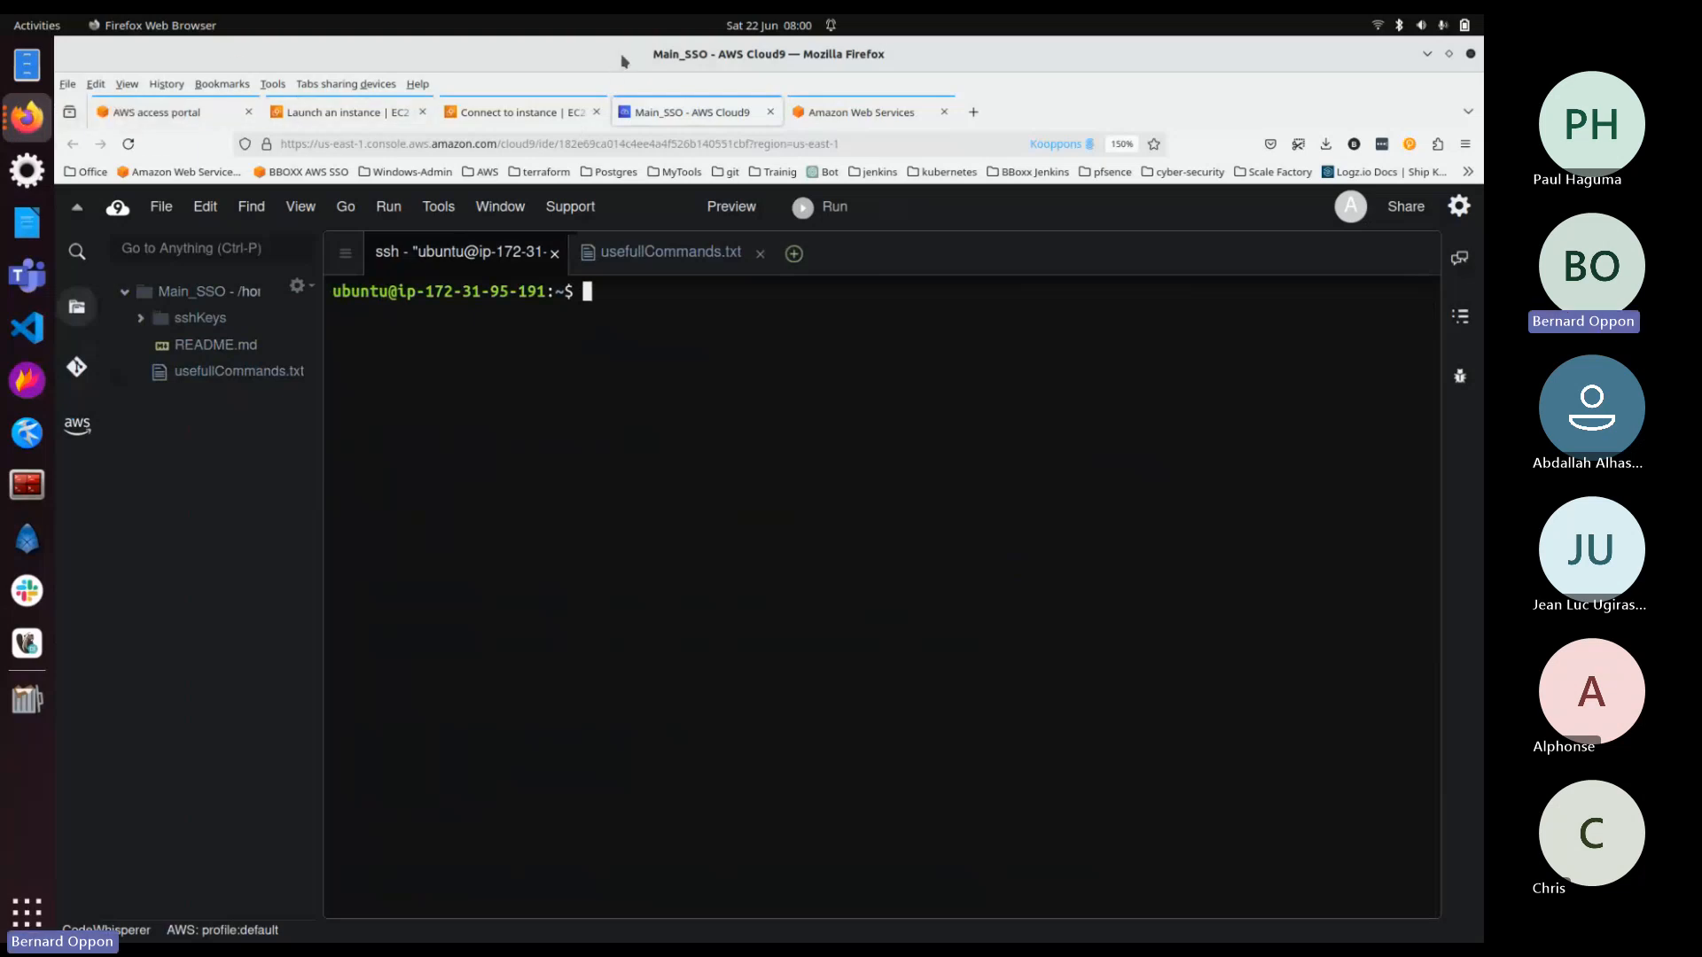
Step: Move the Main_SSO Cloud9 window off this screen, and bring up the Teams meeting window and move it away as well
drag(621, 58, 1482, 36)
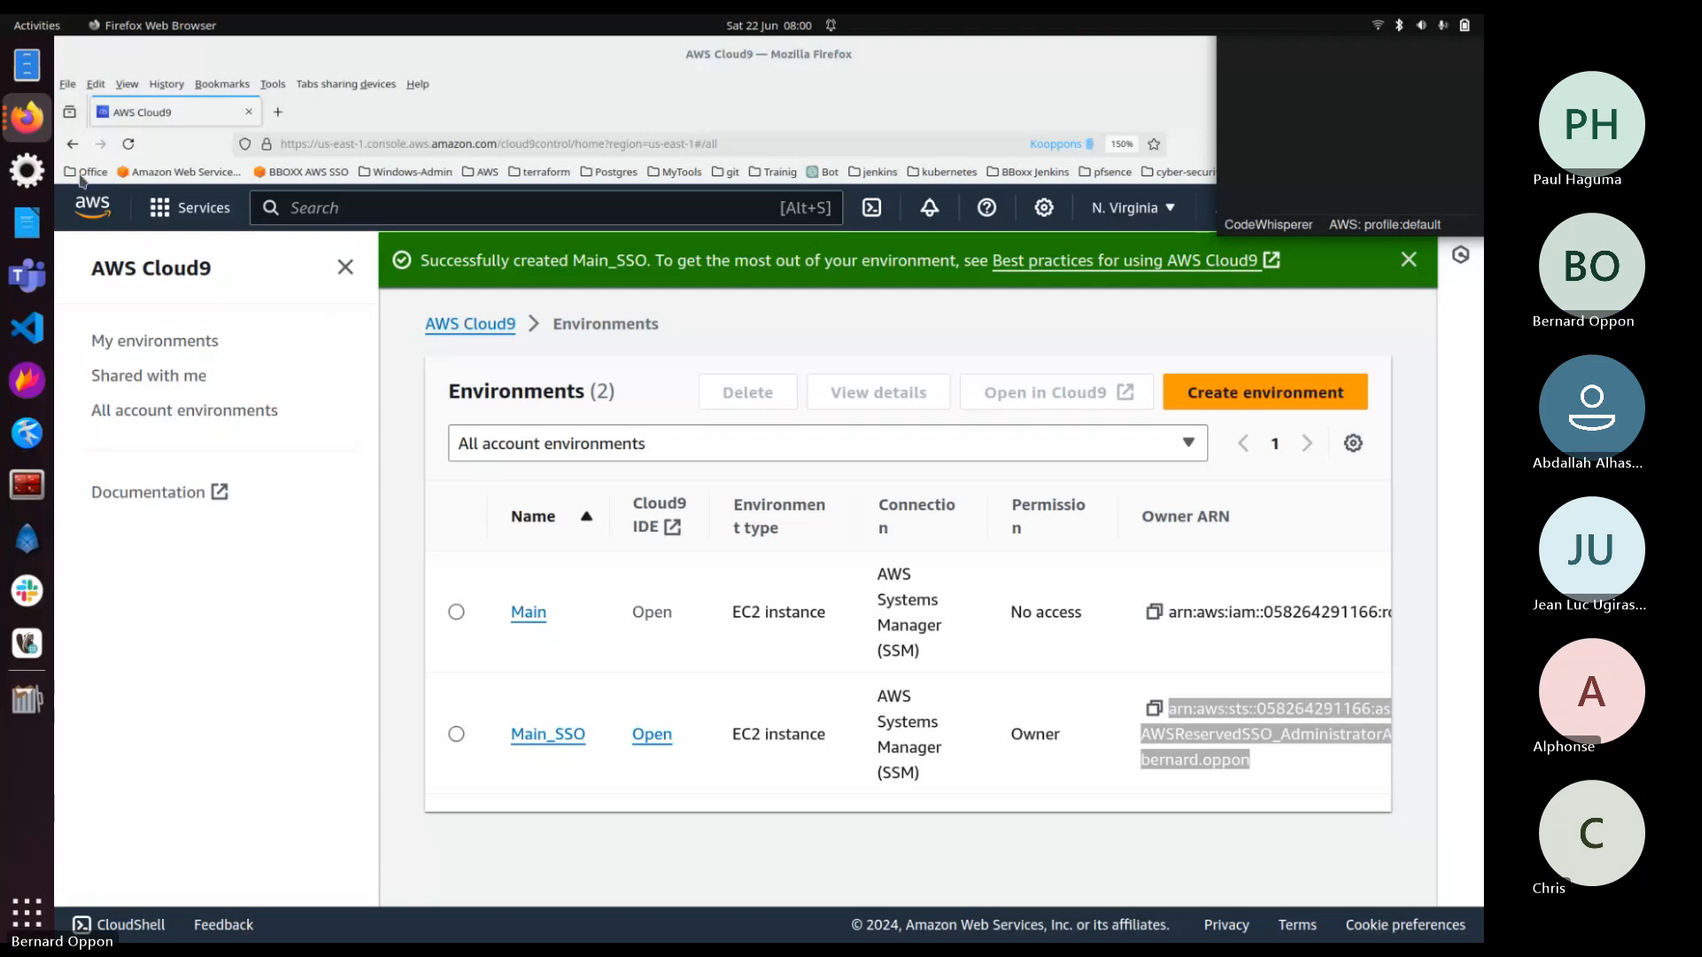
click(8, 121)
click(8, 121)
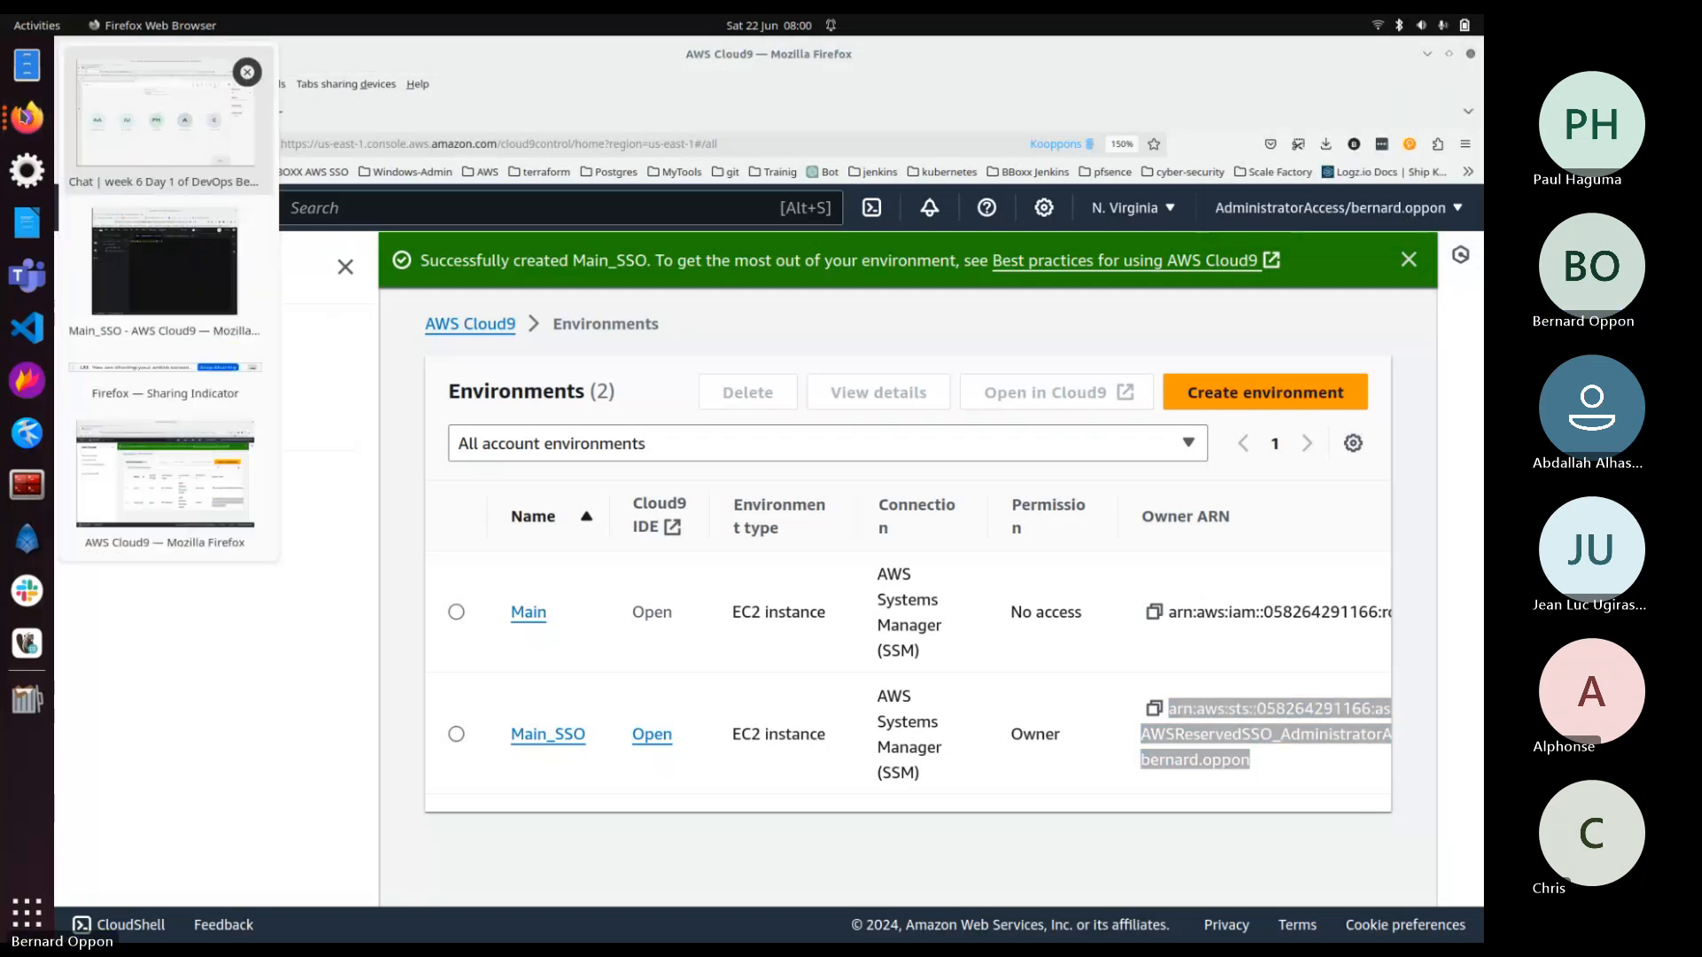
click(100, 119)
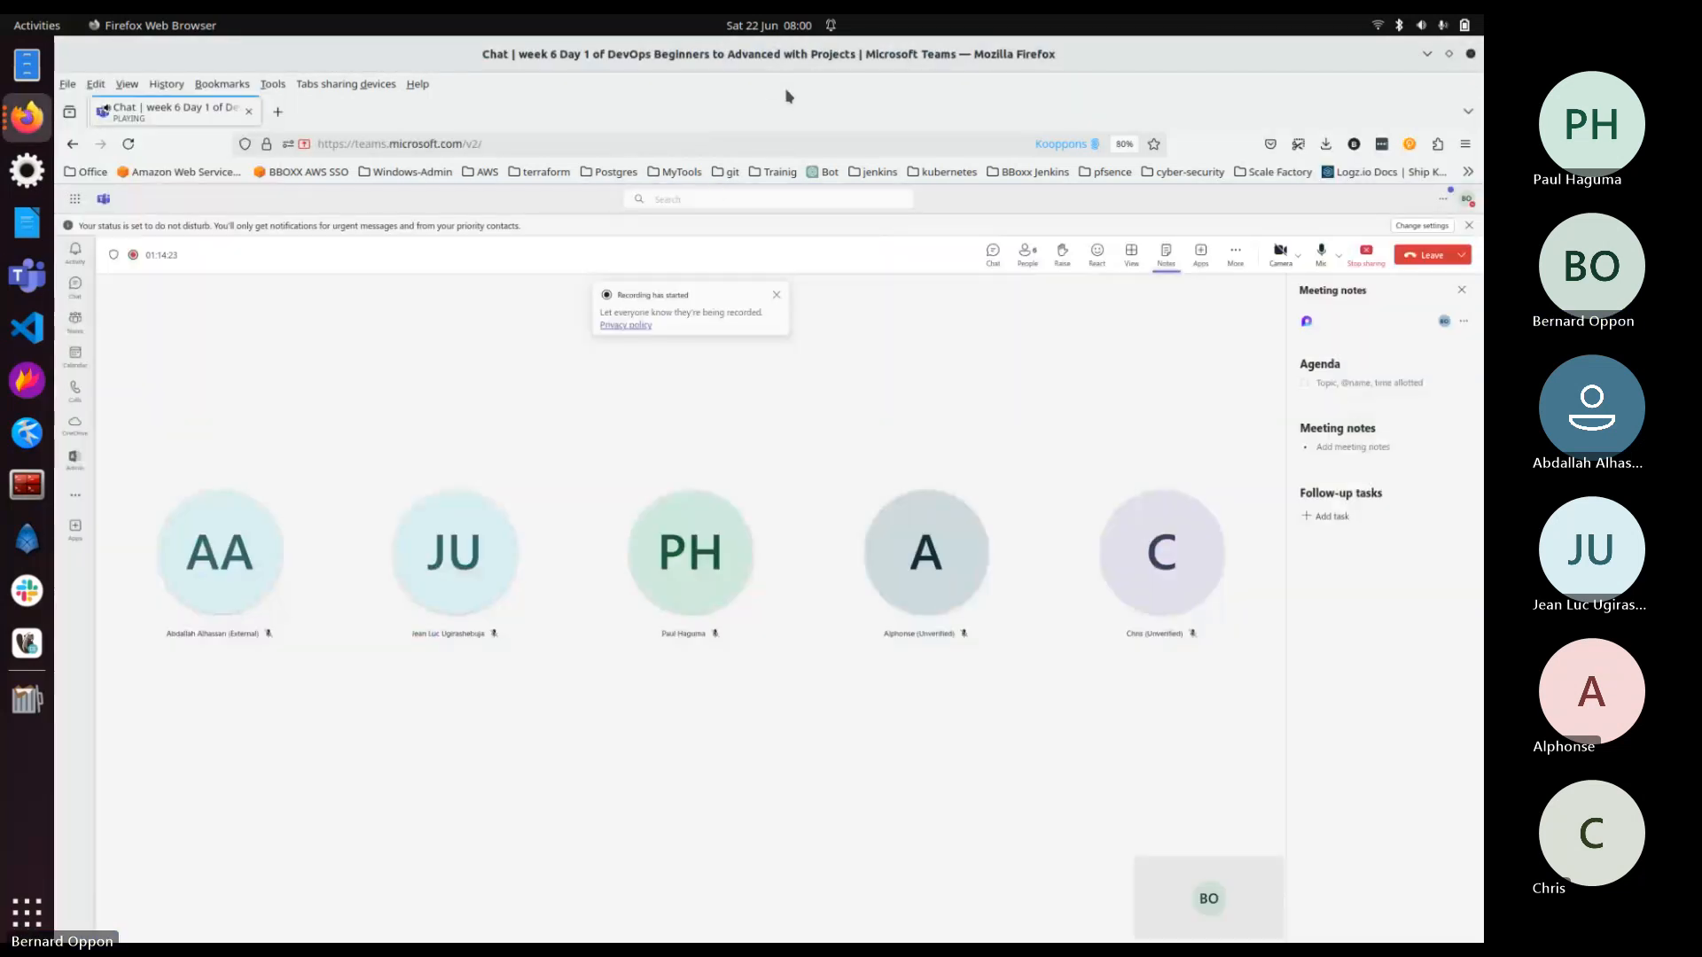
drag(786, 86, 479, 0)
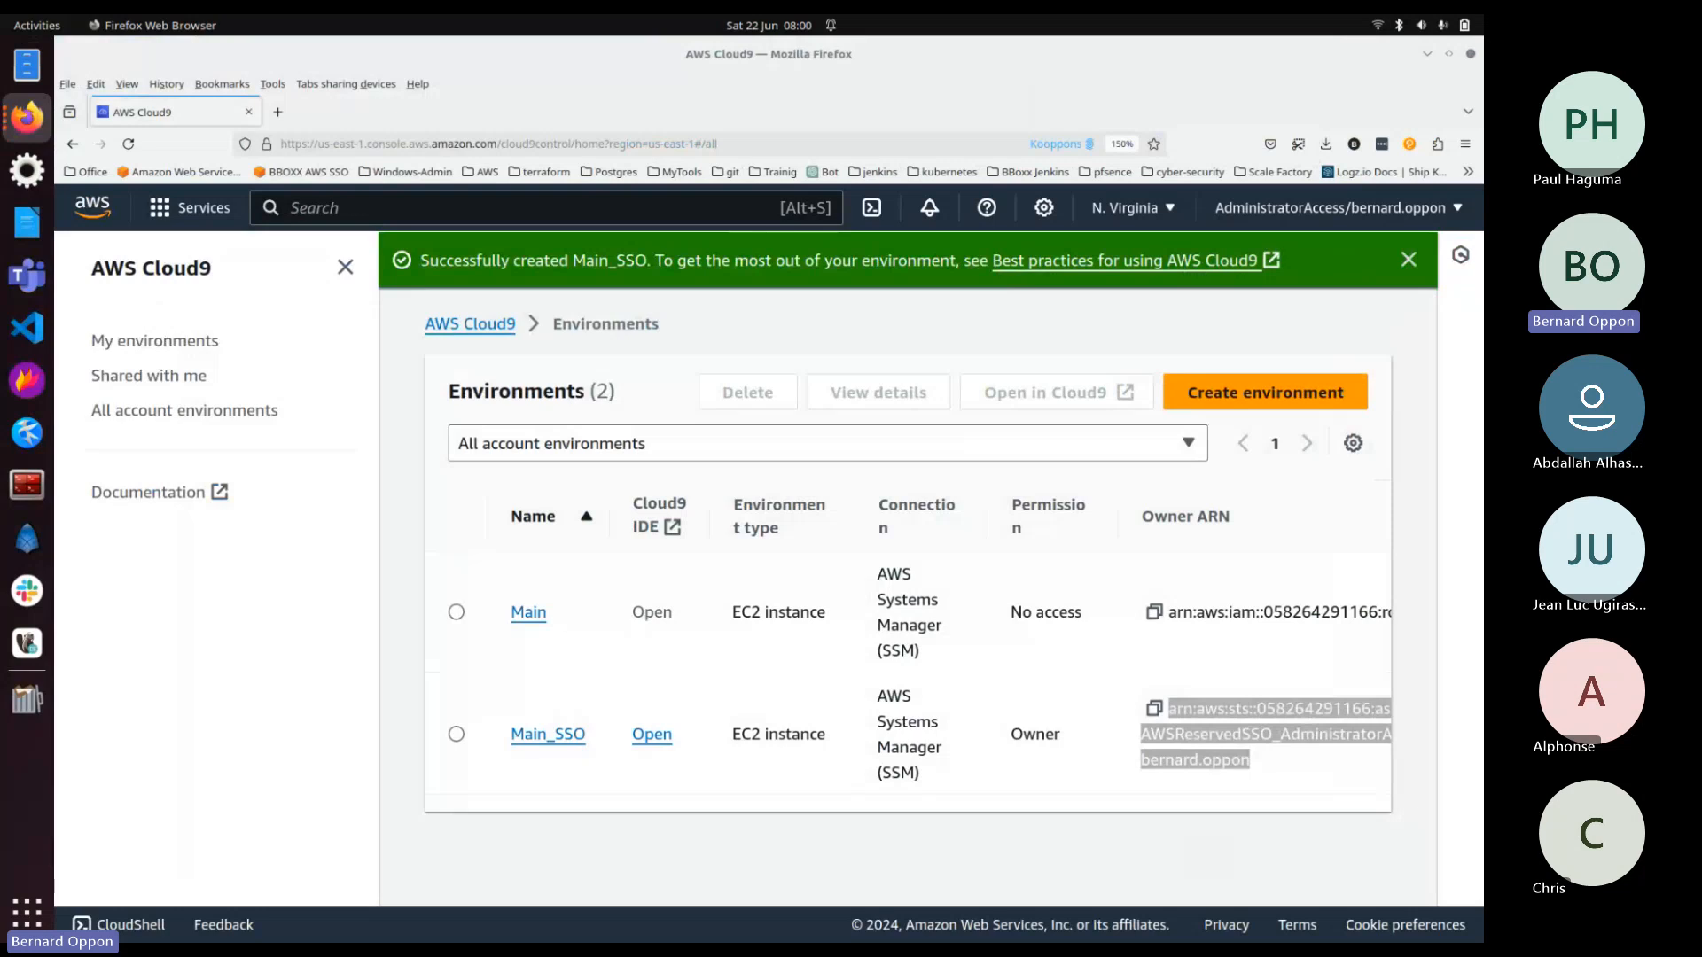